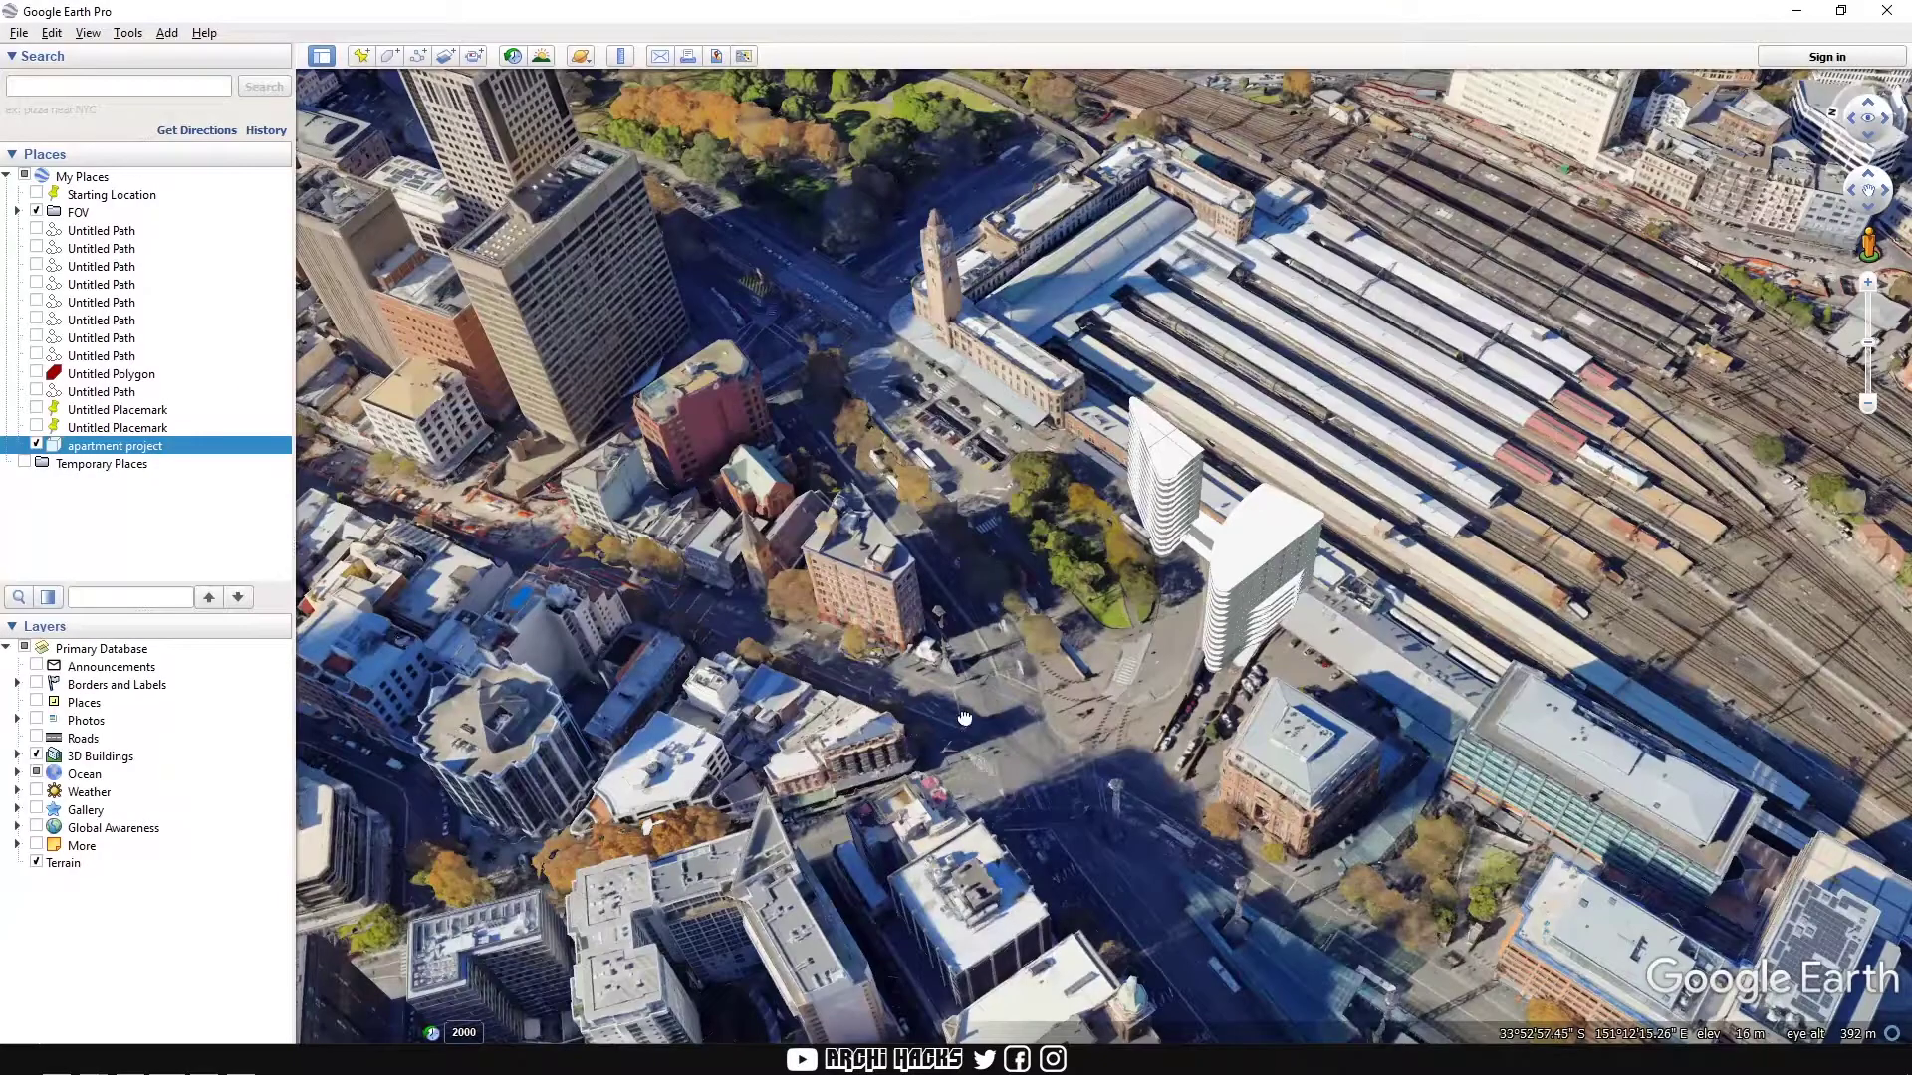
Step: Examine the two towers of the apartment project beside the railway station from several angles and distances
middle_drag(1245, 528, 1563, 645)
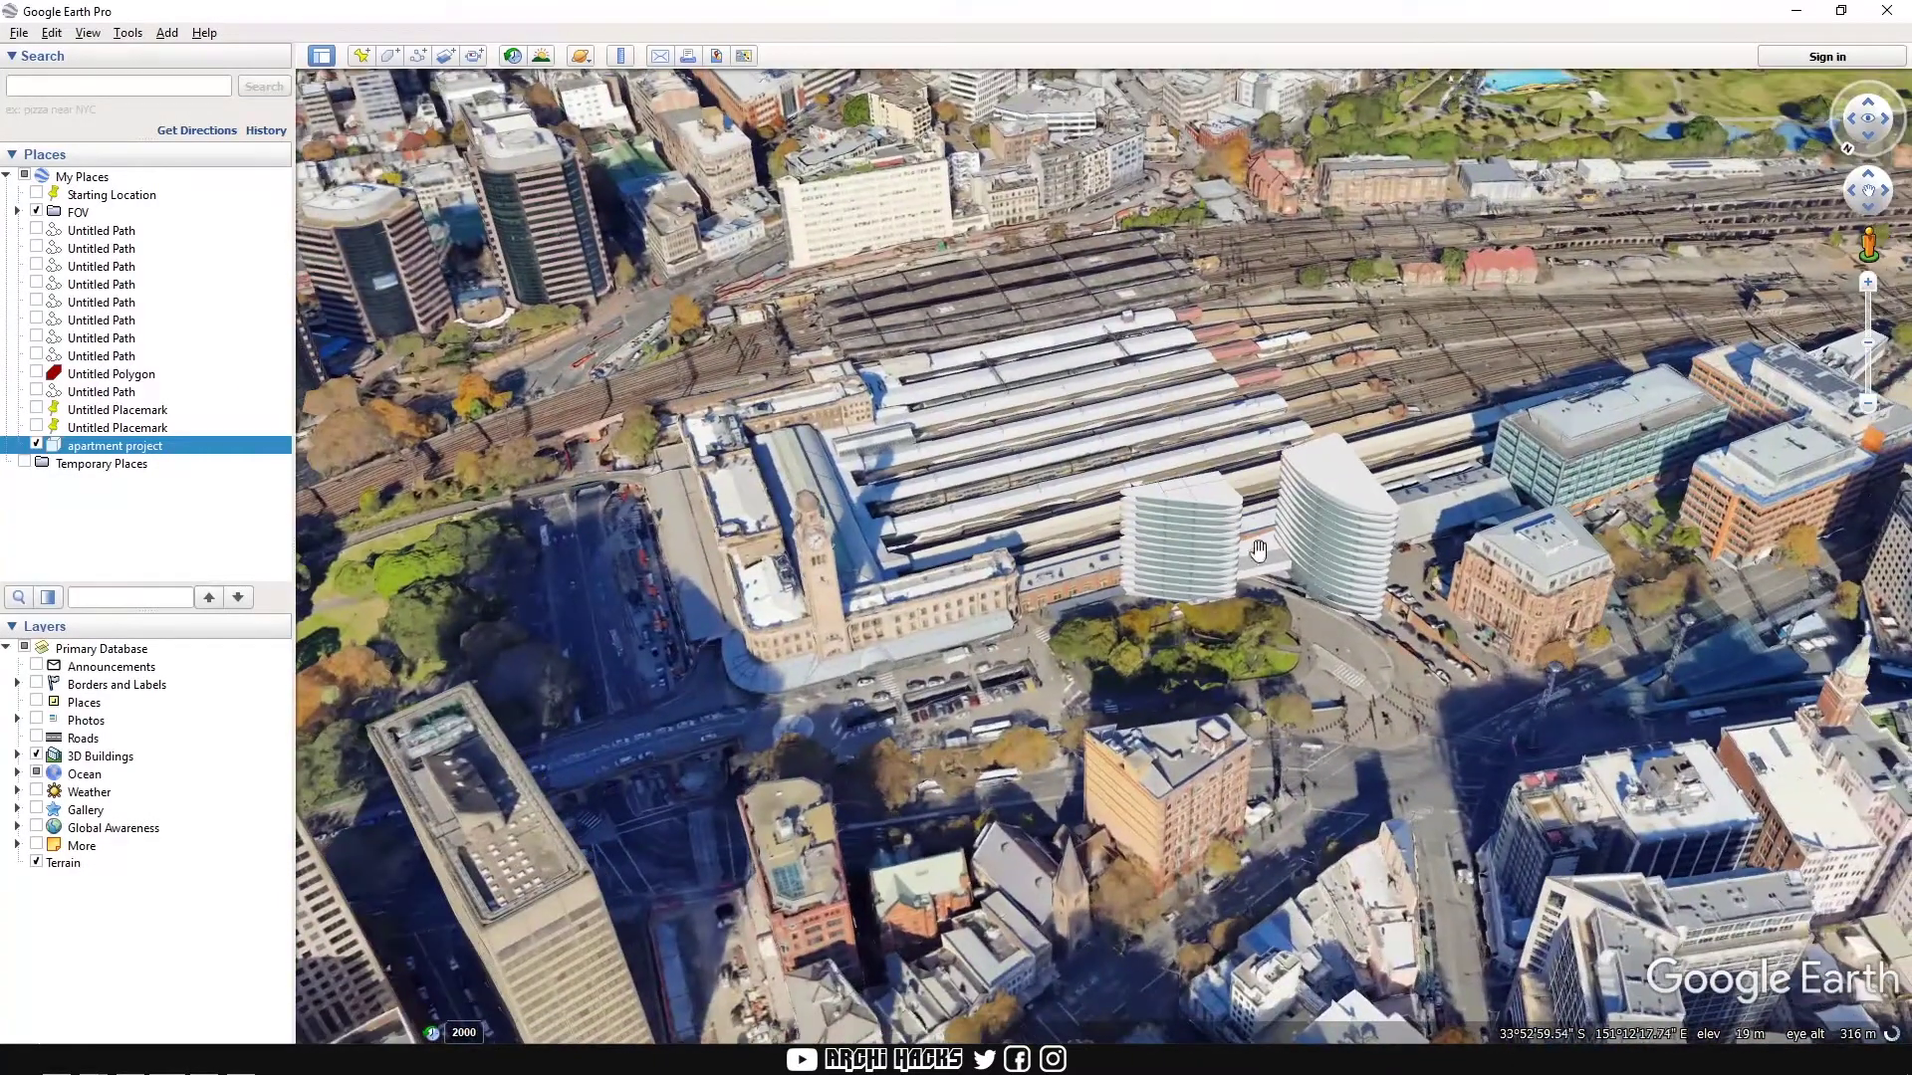
scroll(1280, 765, up, 5)
scroll(1280, 764, down, 5)
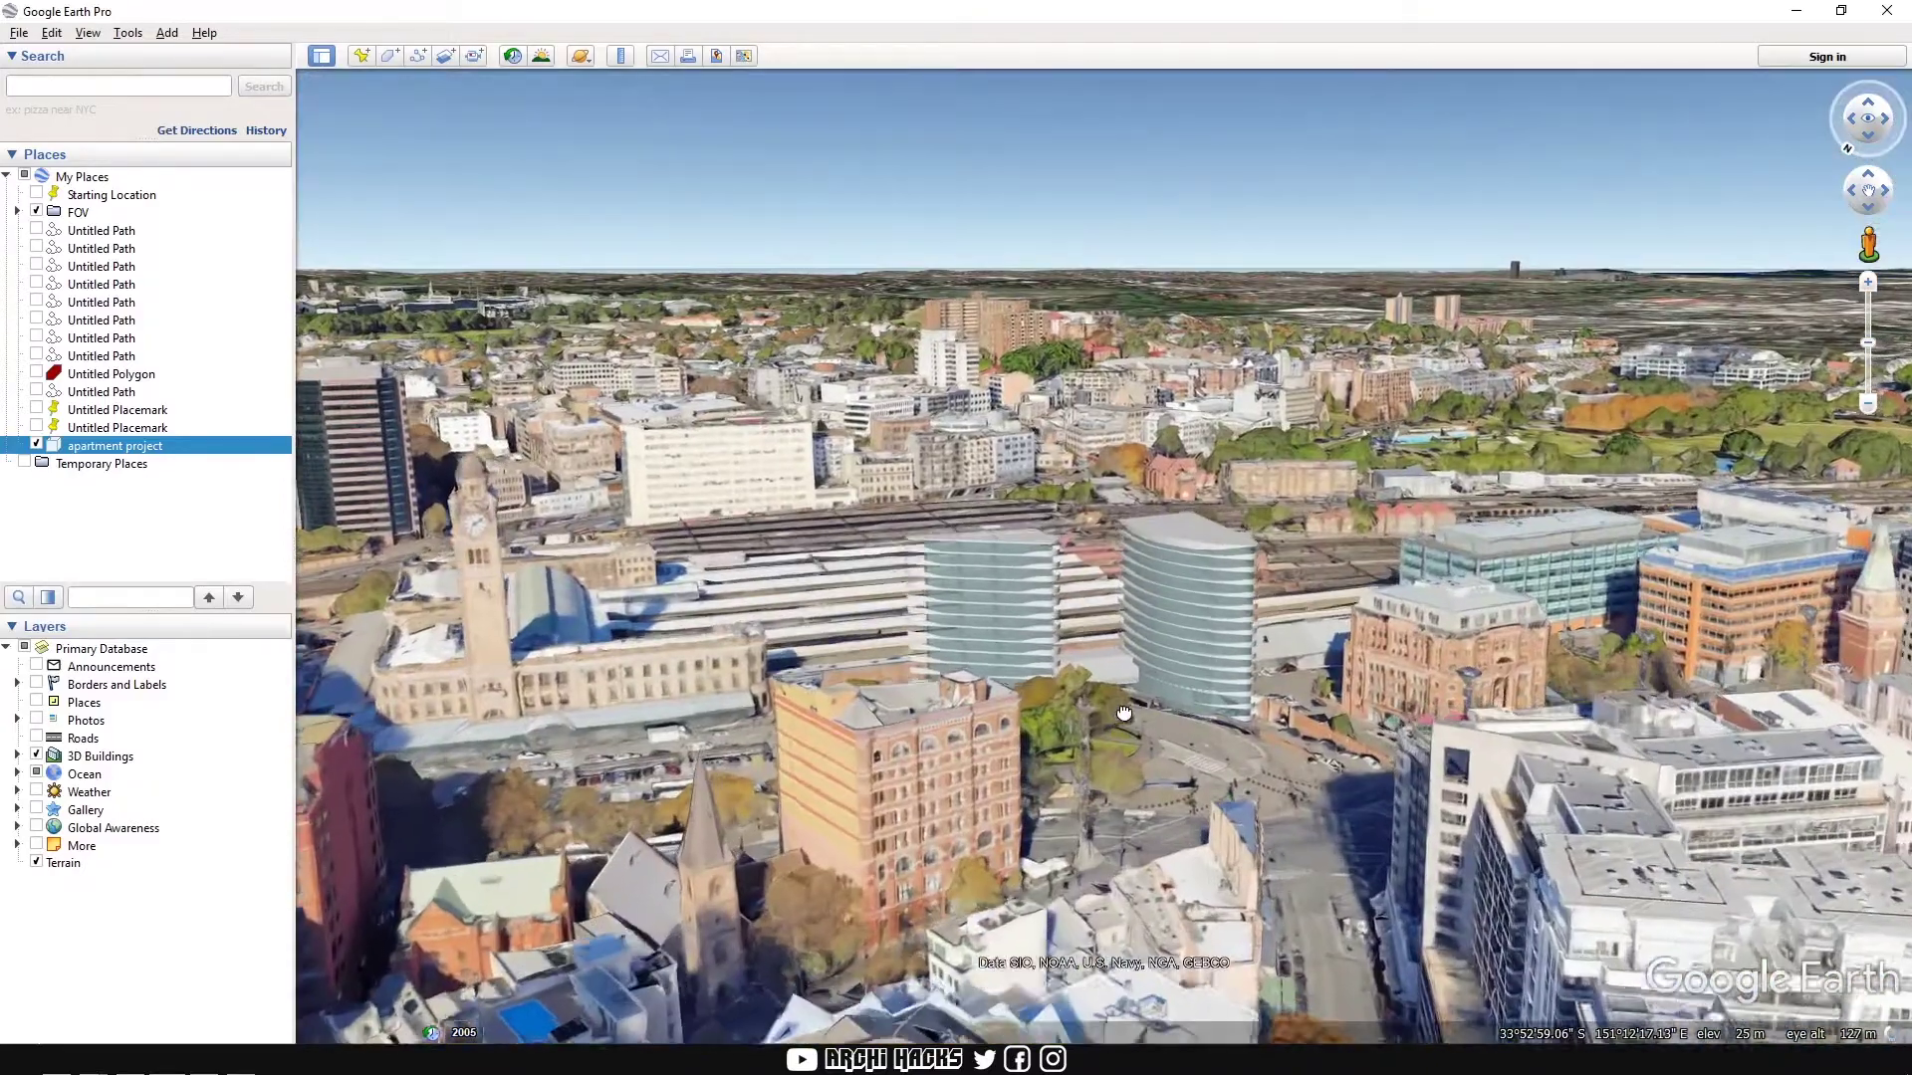
drag(1124, 712, 1126, 665)
middle_drag(1126, 664, 784, 670)
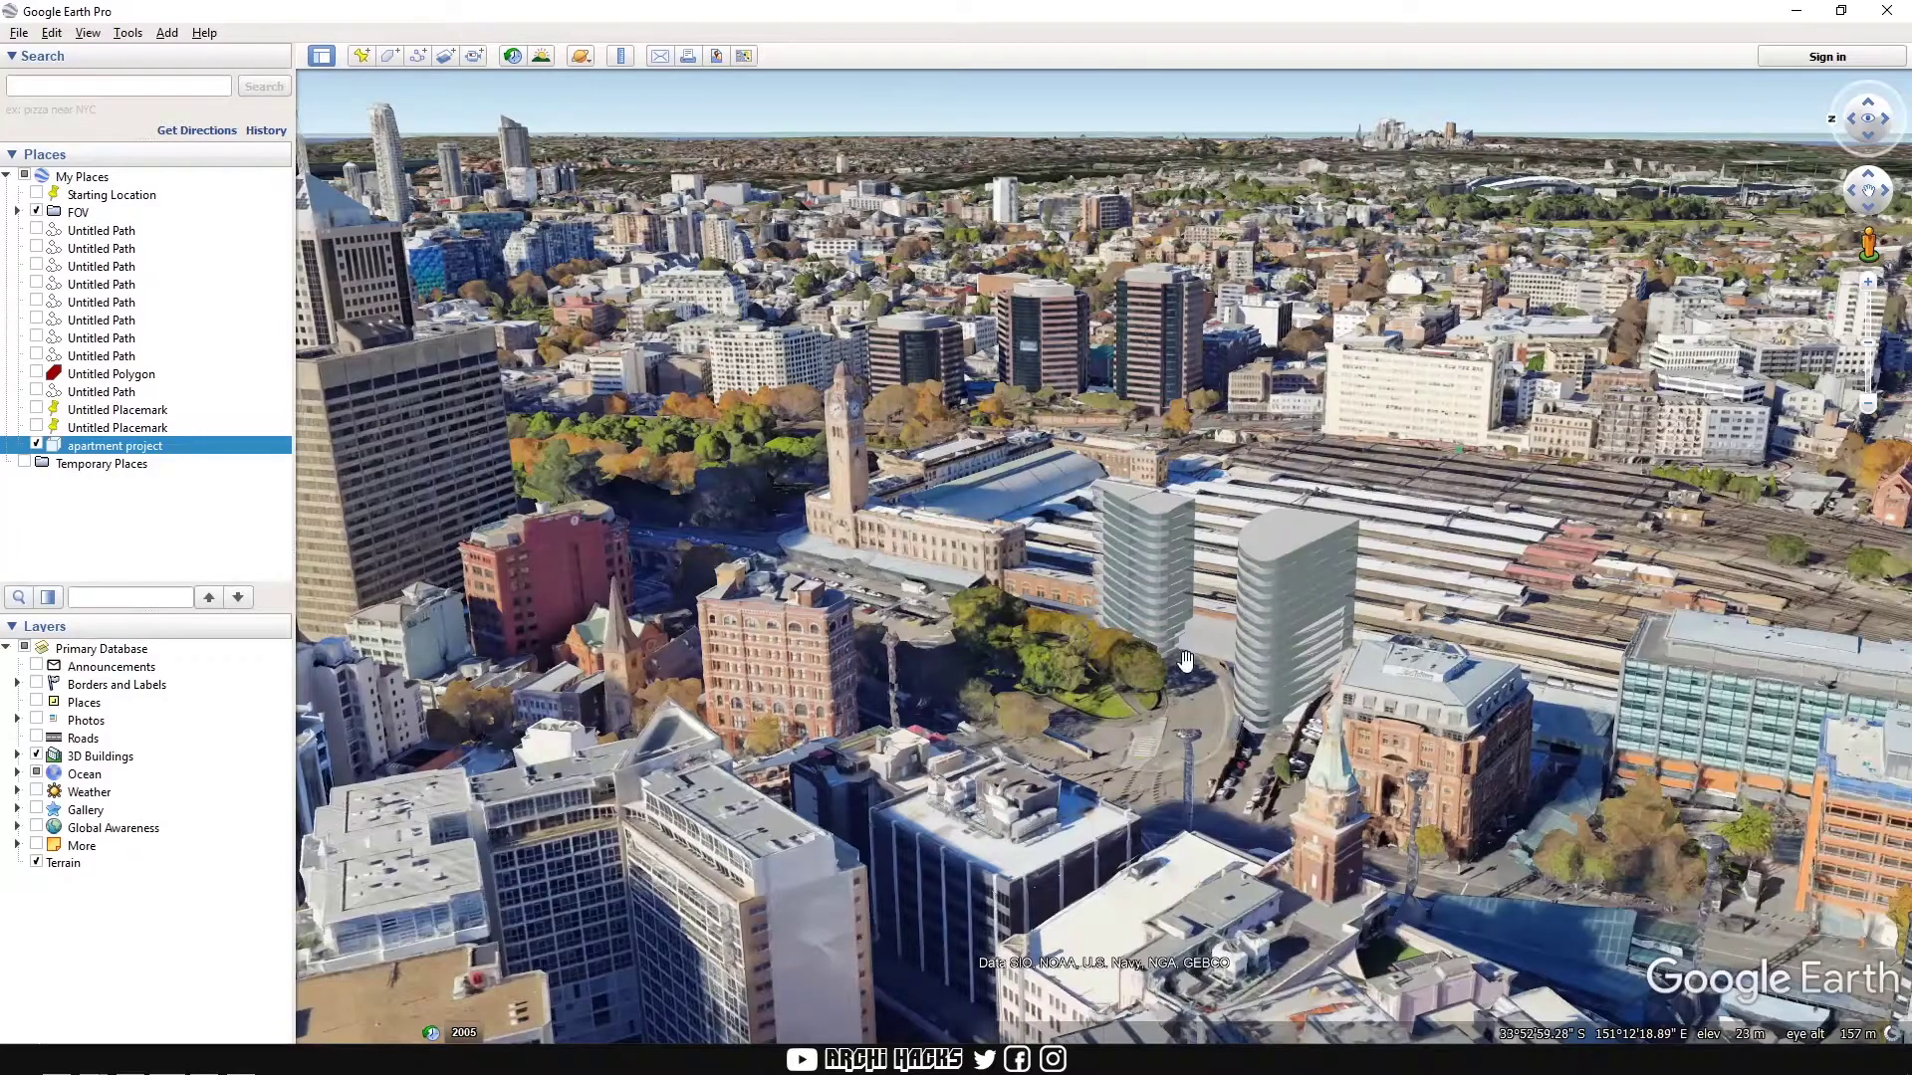
drag(1217, 683, 1414, 587)
middle_drag(1384, 527, 1646, 664)
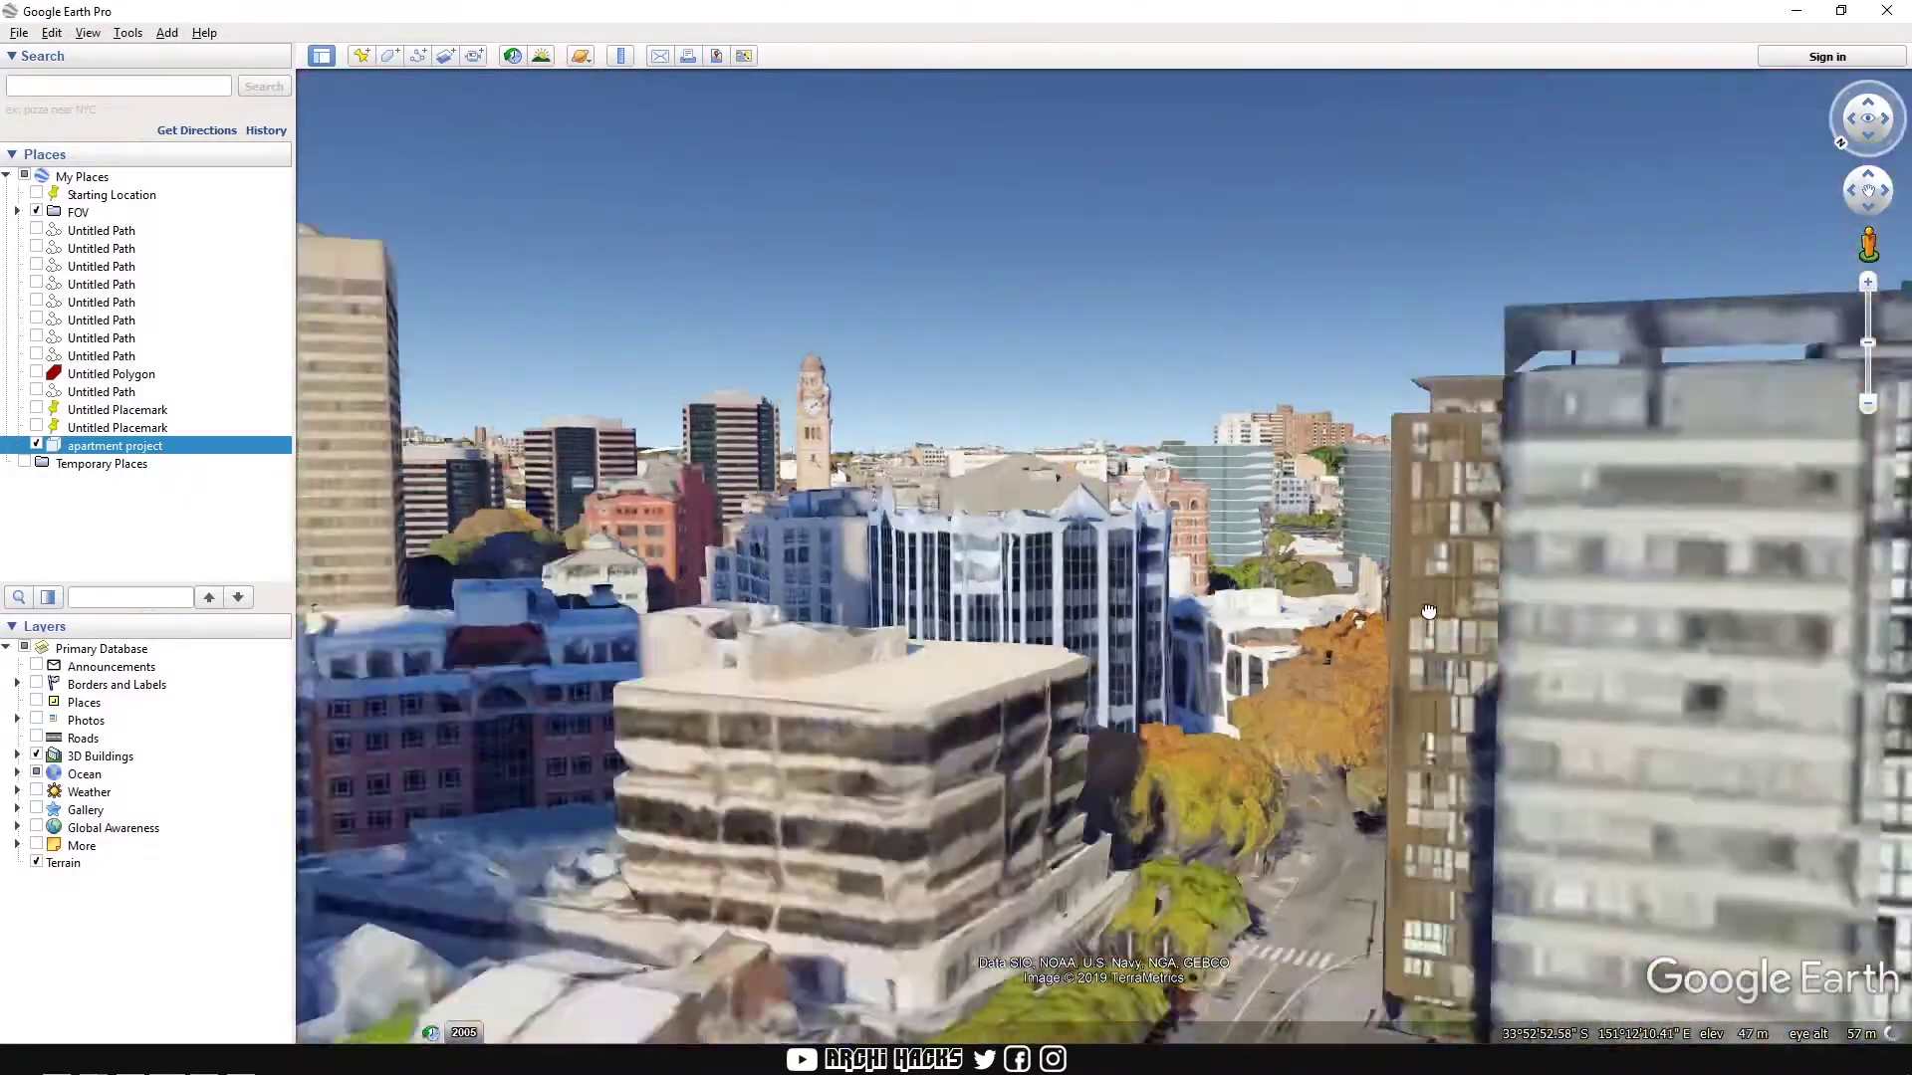
drag(1427, 611, 1438, 708)
middle_drag(1438, 708, 1345, 785)
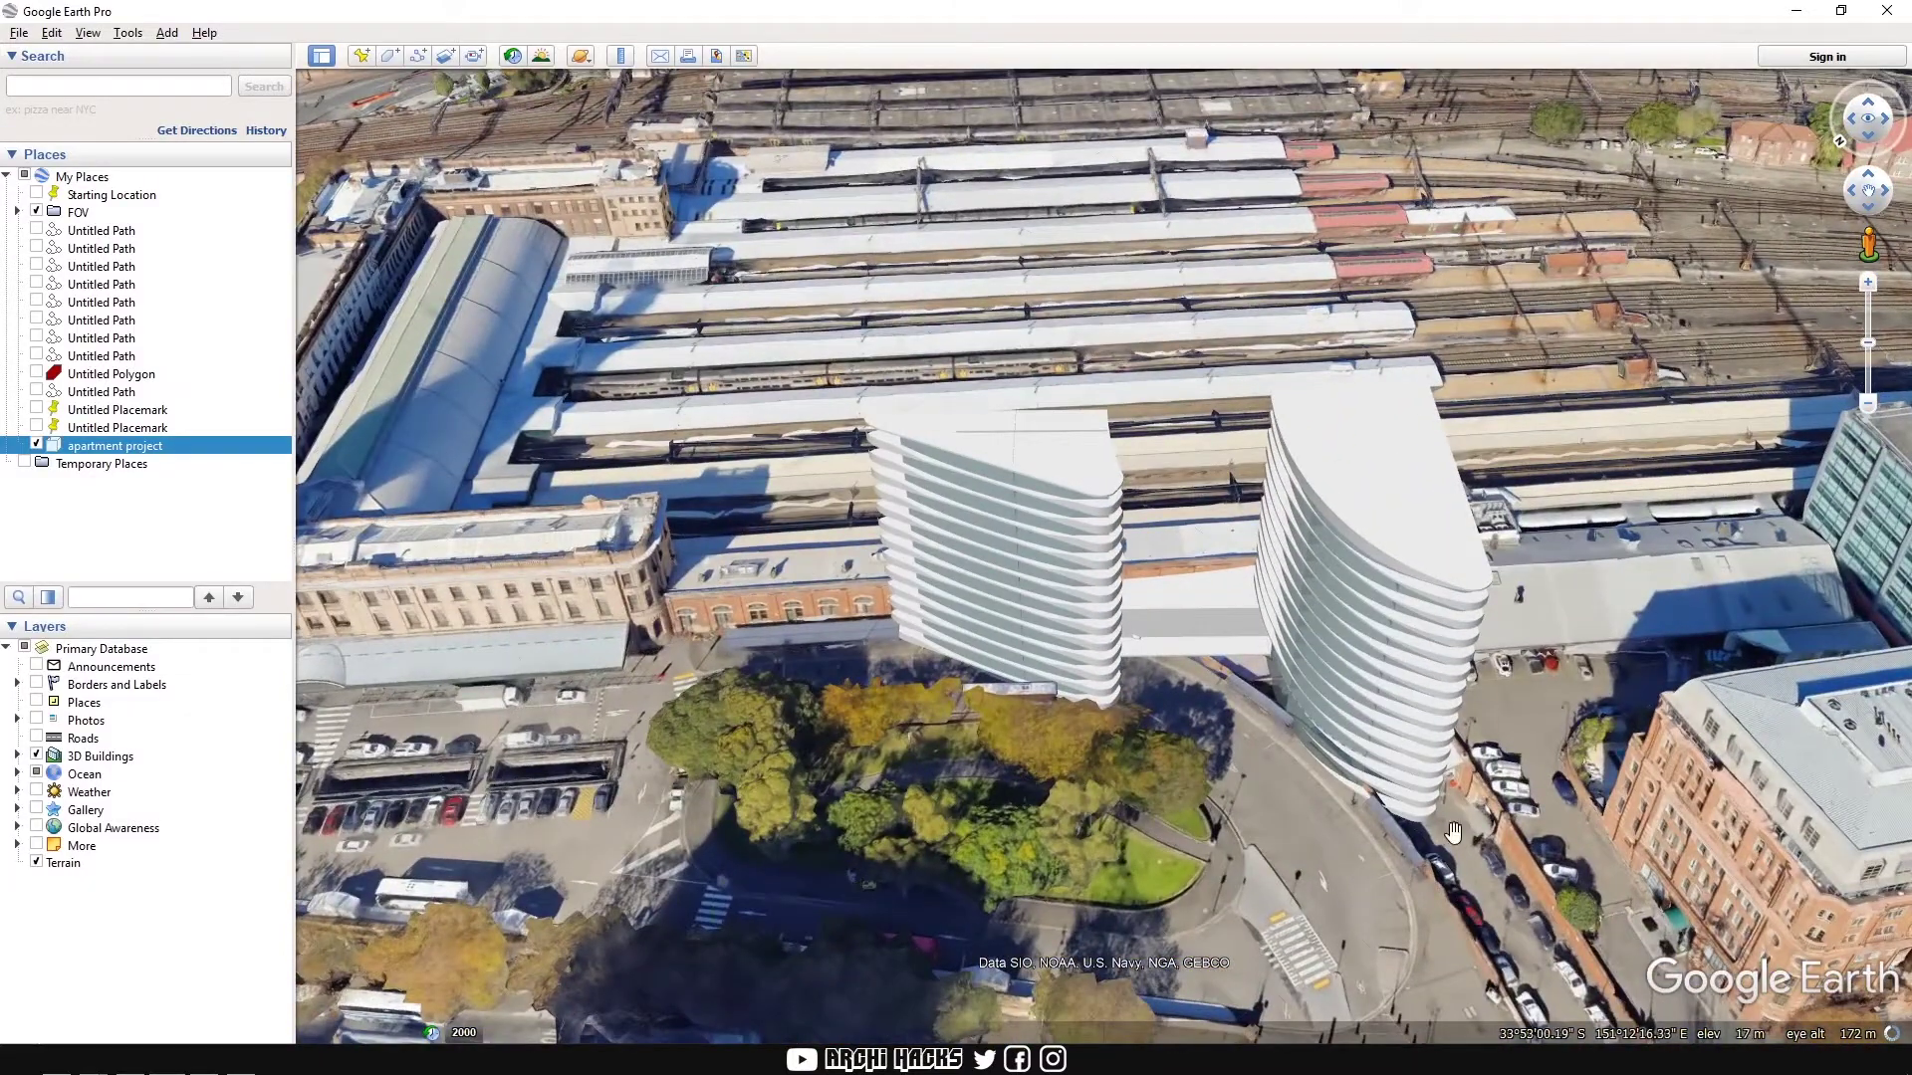
drag(1453, 833, 1321, 609)
middle_drag(1440, 537, 917, 611)
drag(1095, 598, 468, 793)
drag(1165, 670, 1201, 455)
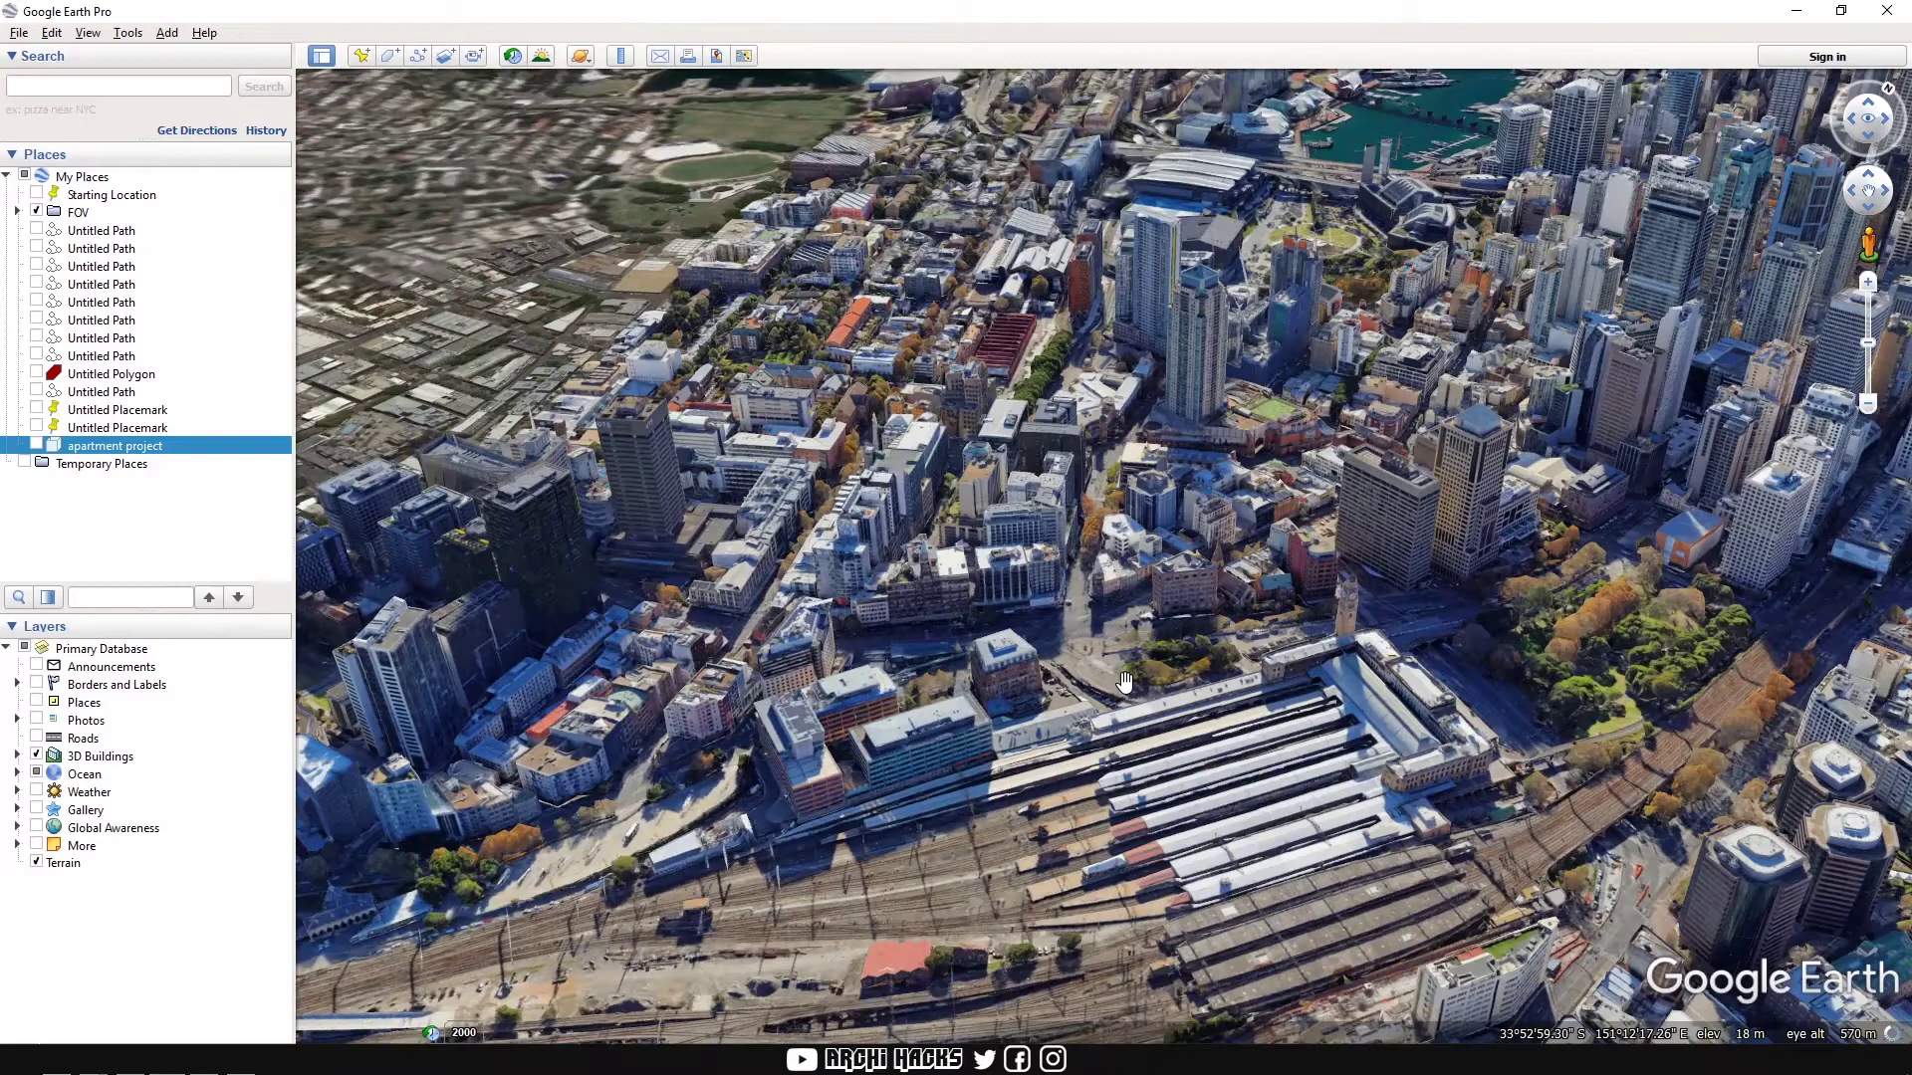
Step: Examine the site beside the railway station without the towers, in oblique, close-up and overhead views
scroll(1129, 685, up, 5)
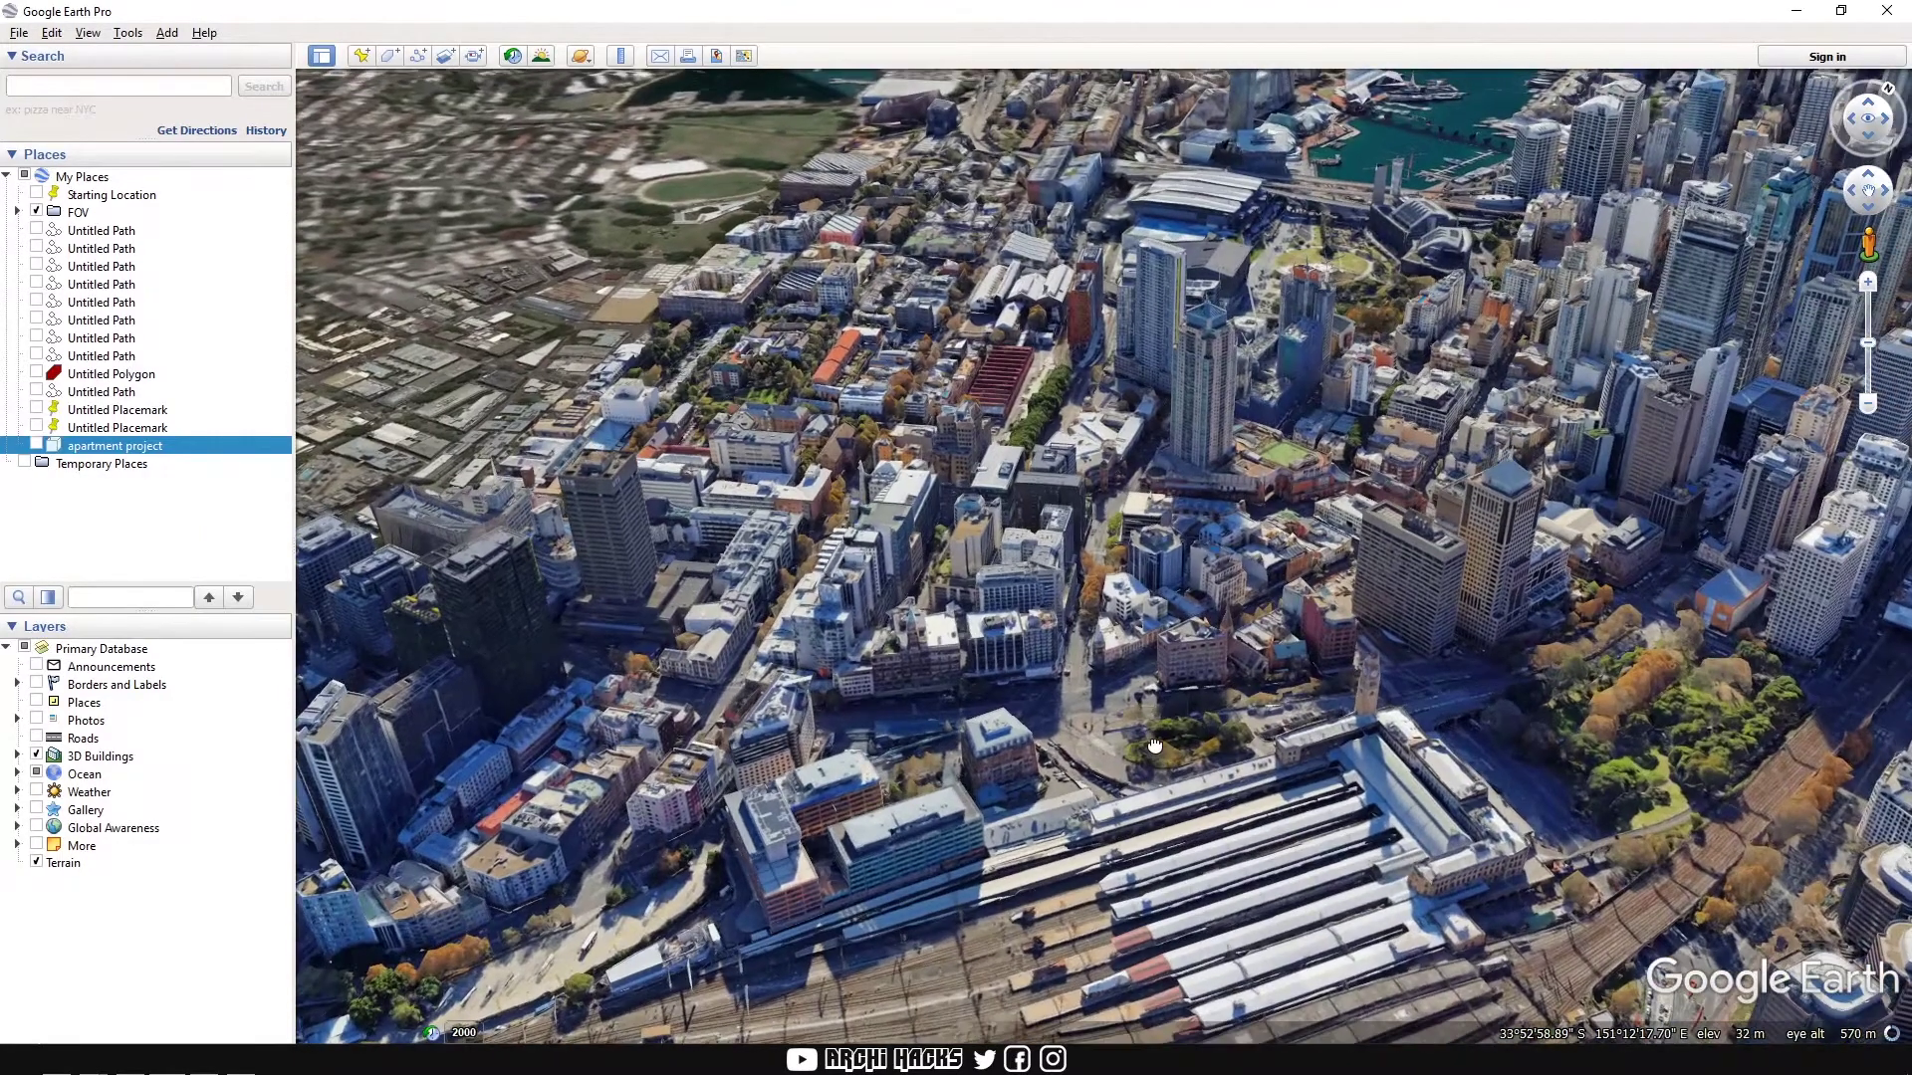
key(alt+Tab)
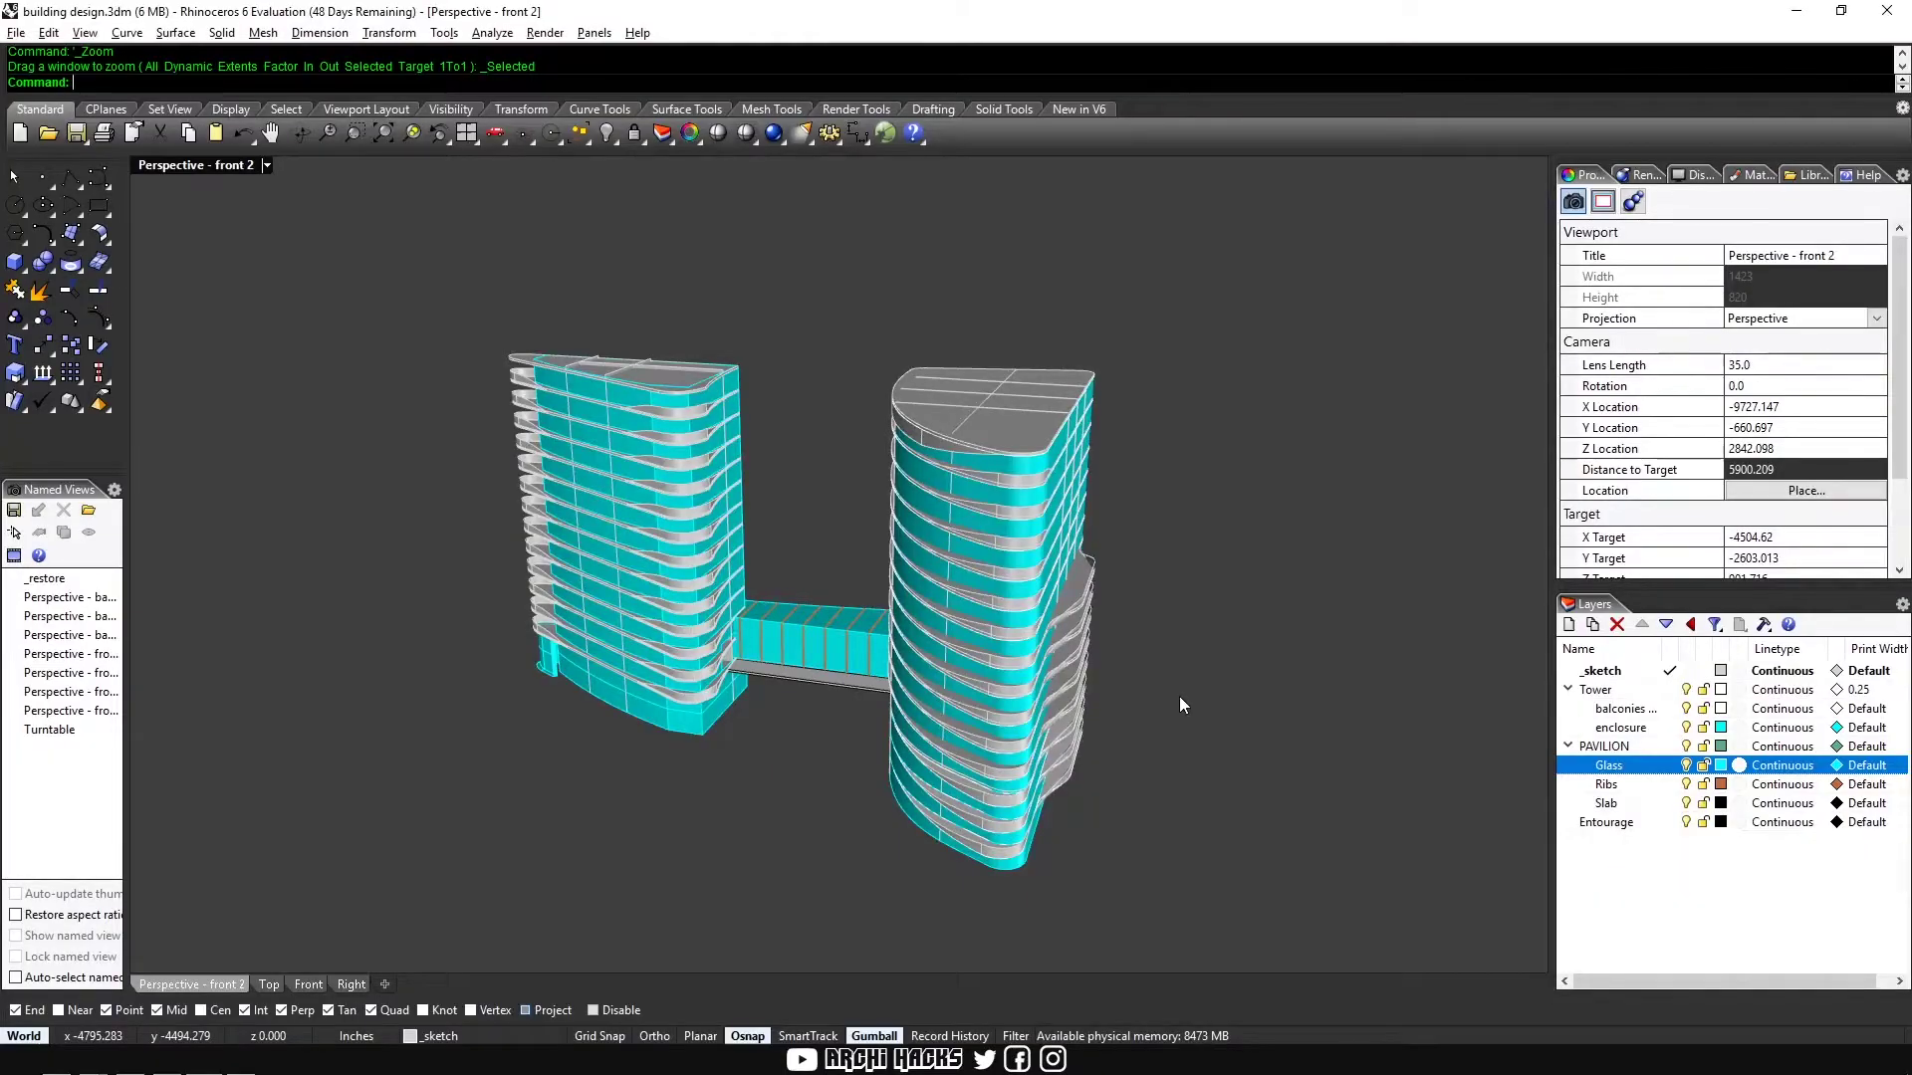
key(alt+Tab)
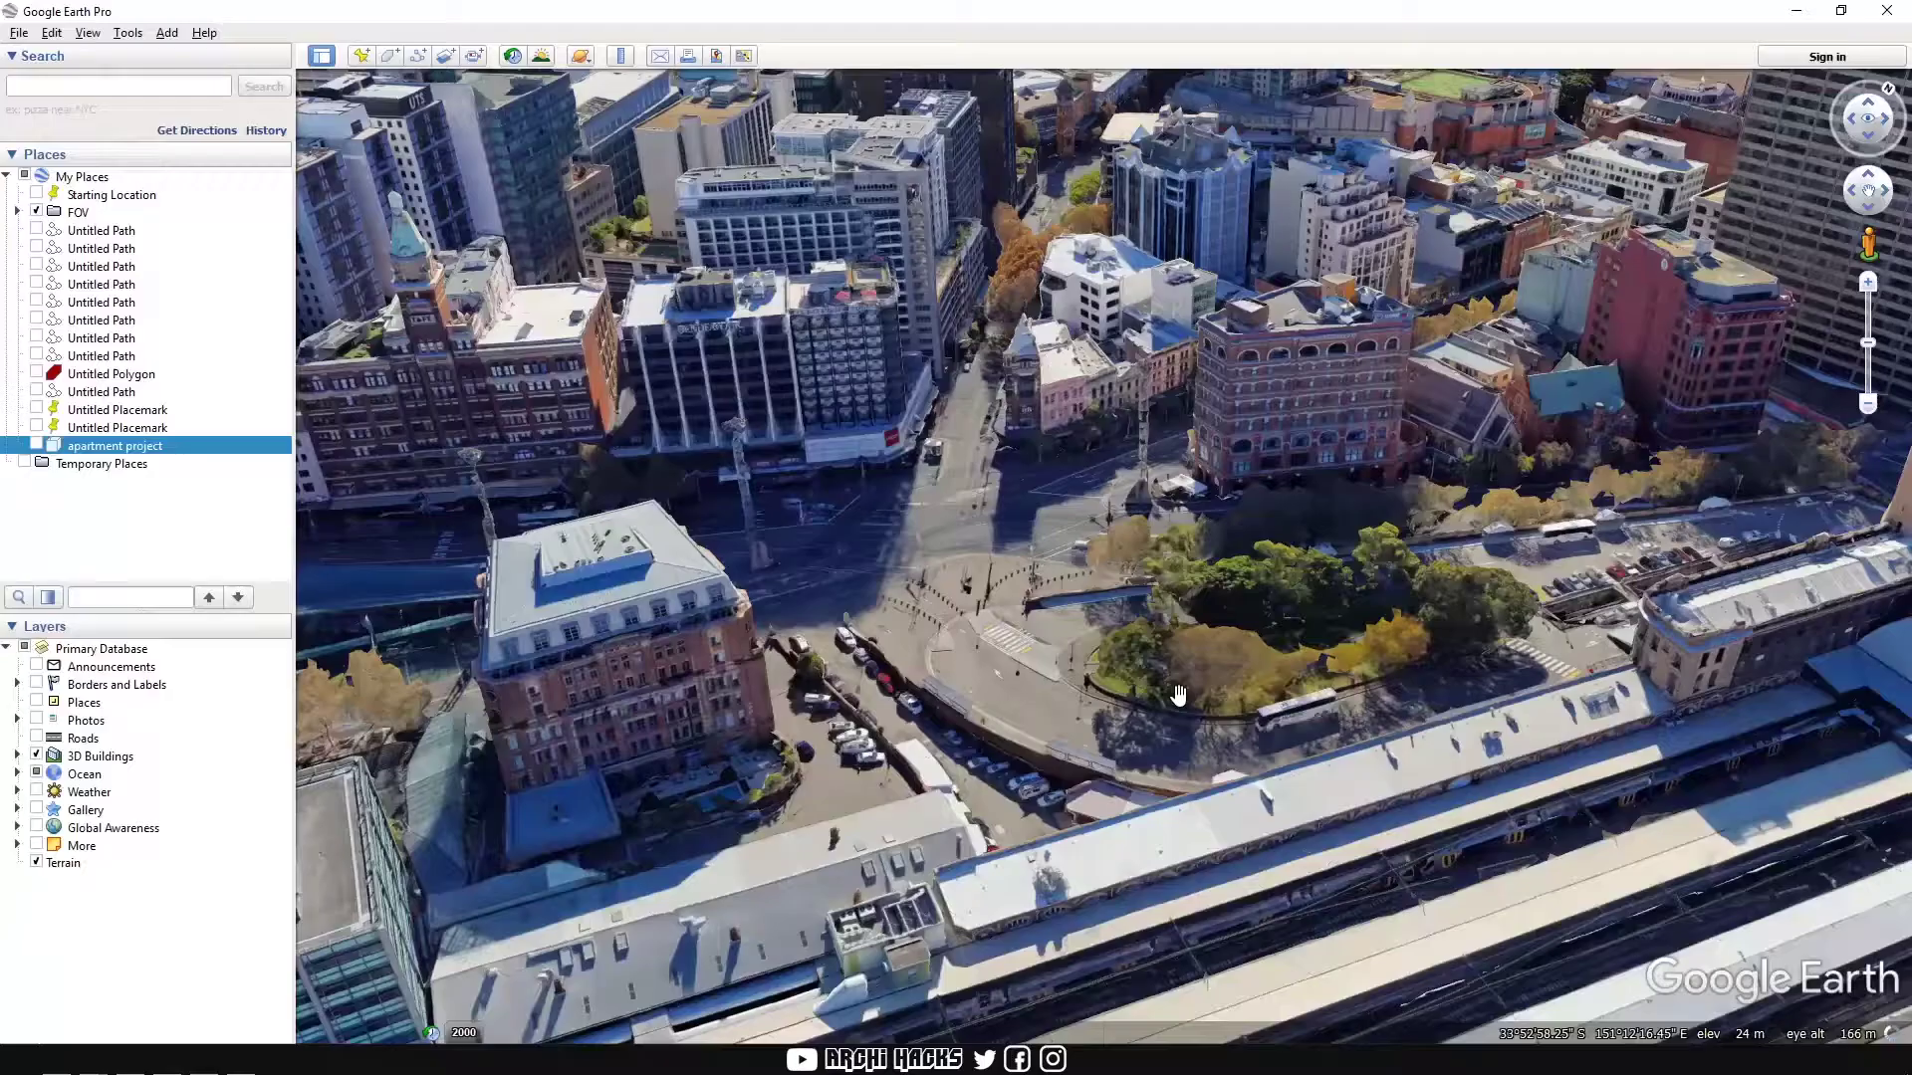
scroll(1155, 775, down, 5)
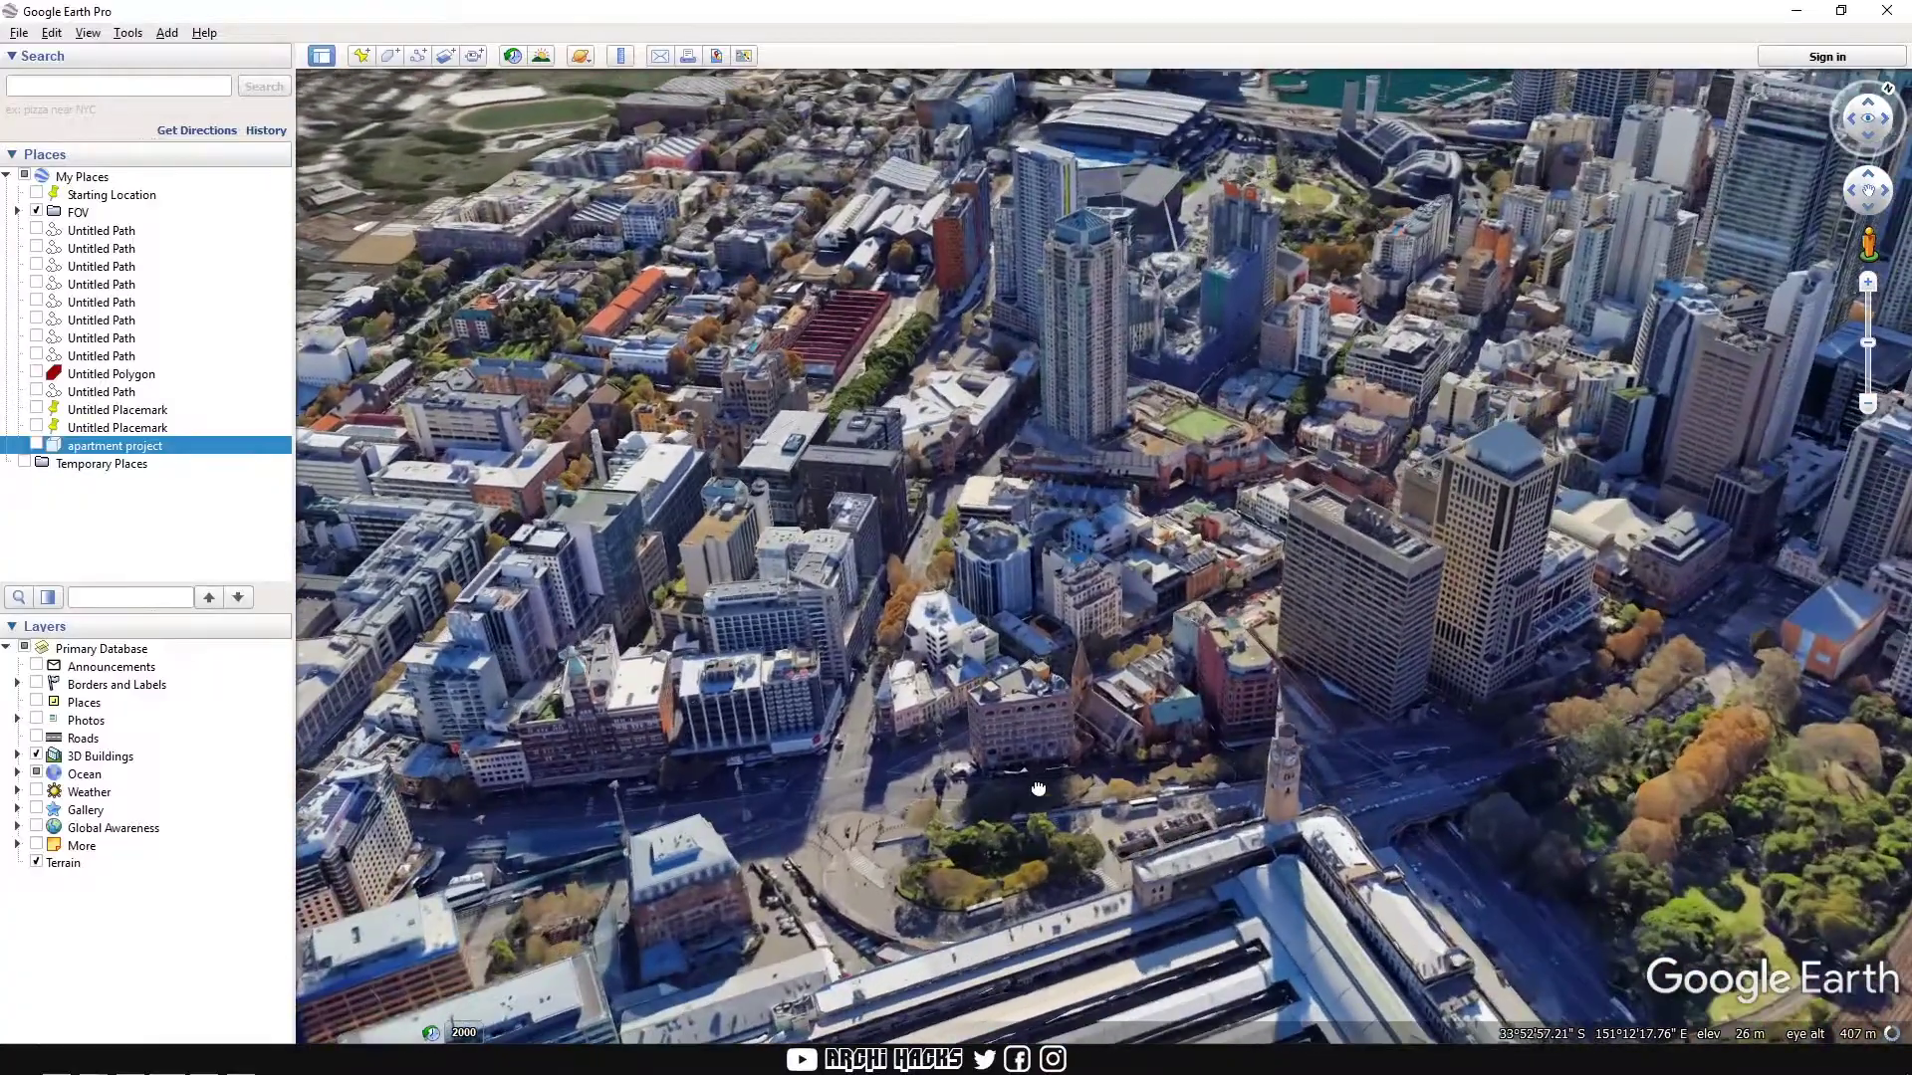
drag(1038, 788, 1125, 637)
middle_drag(1038, 744, 1120, 493)
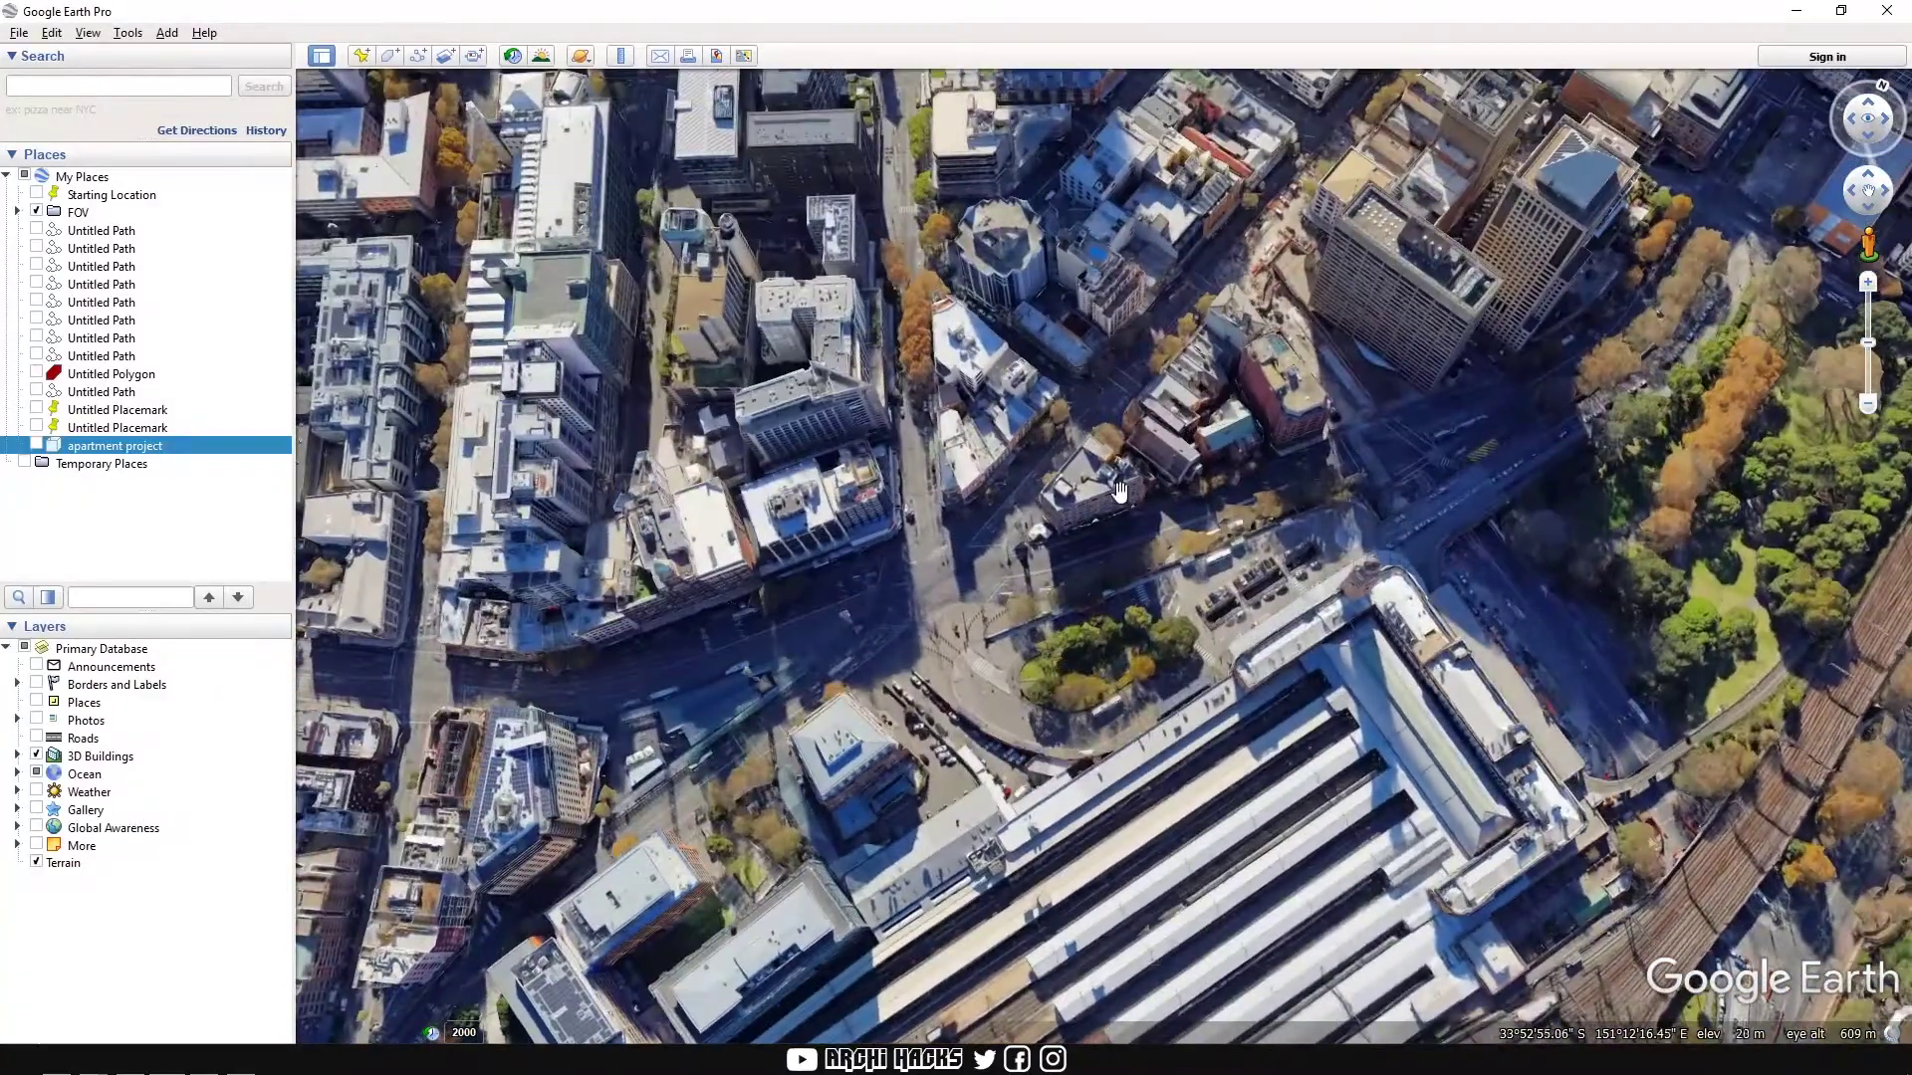
drag(1258, 841, 1275, 670)
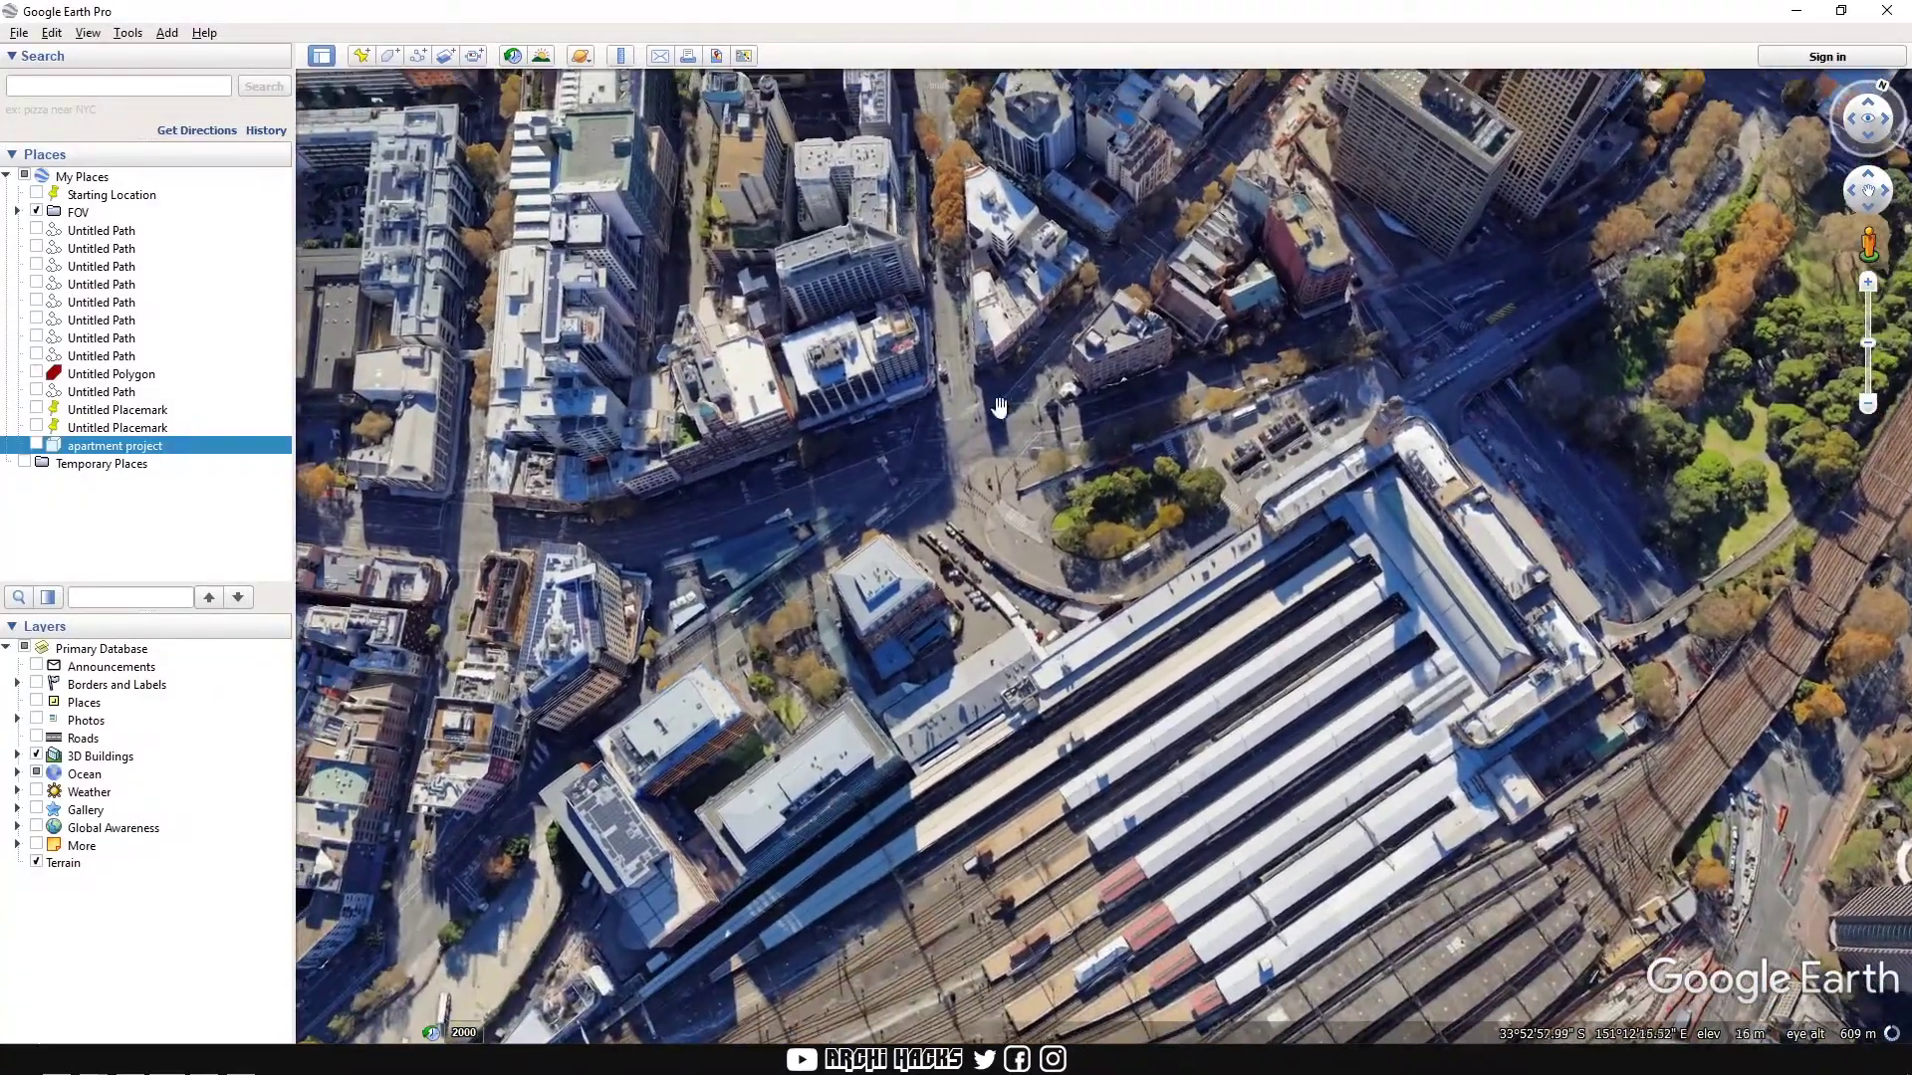
scroll(1111, 570, up, 5)
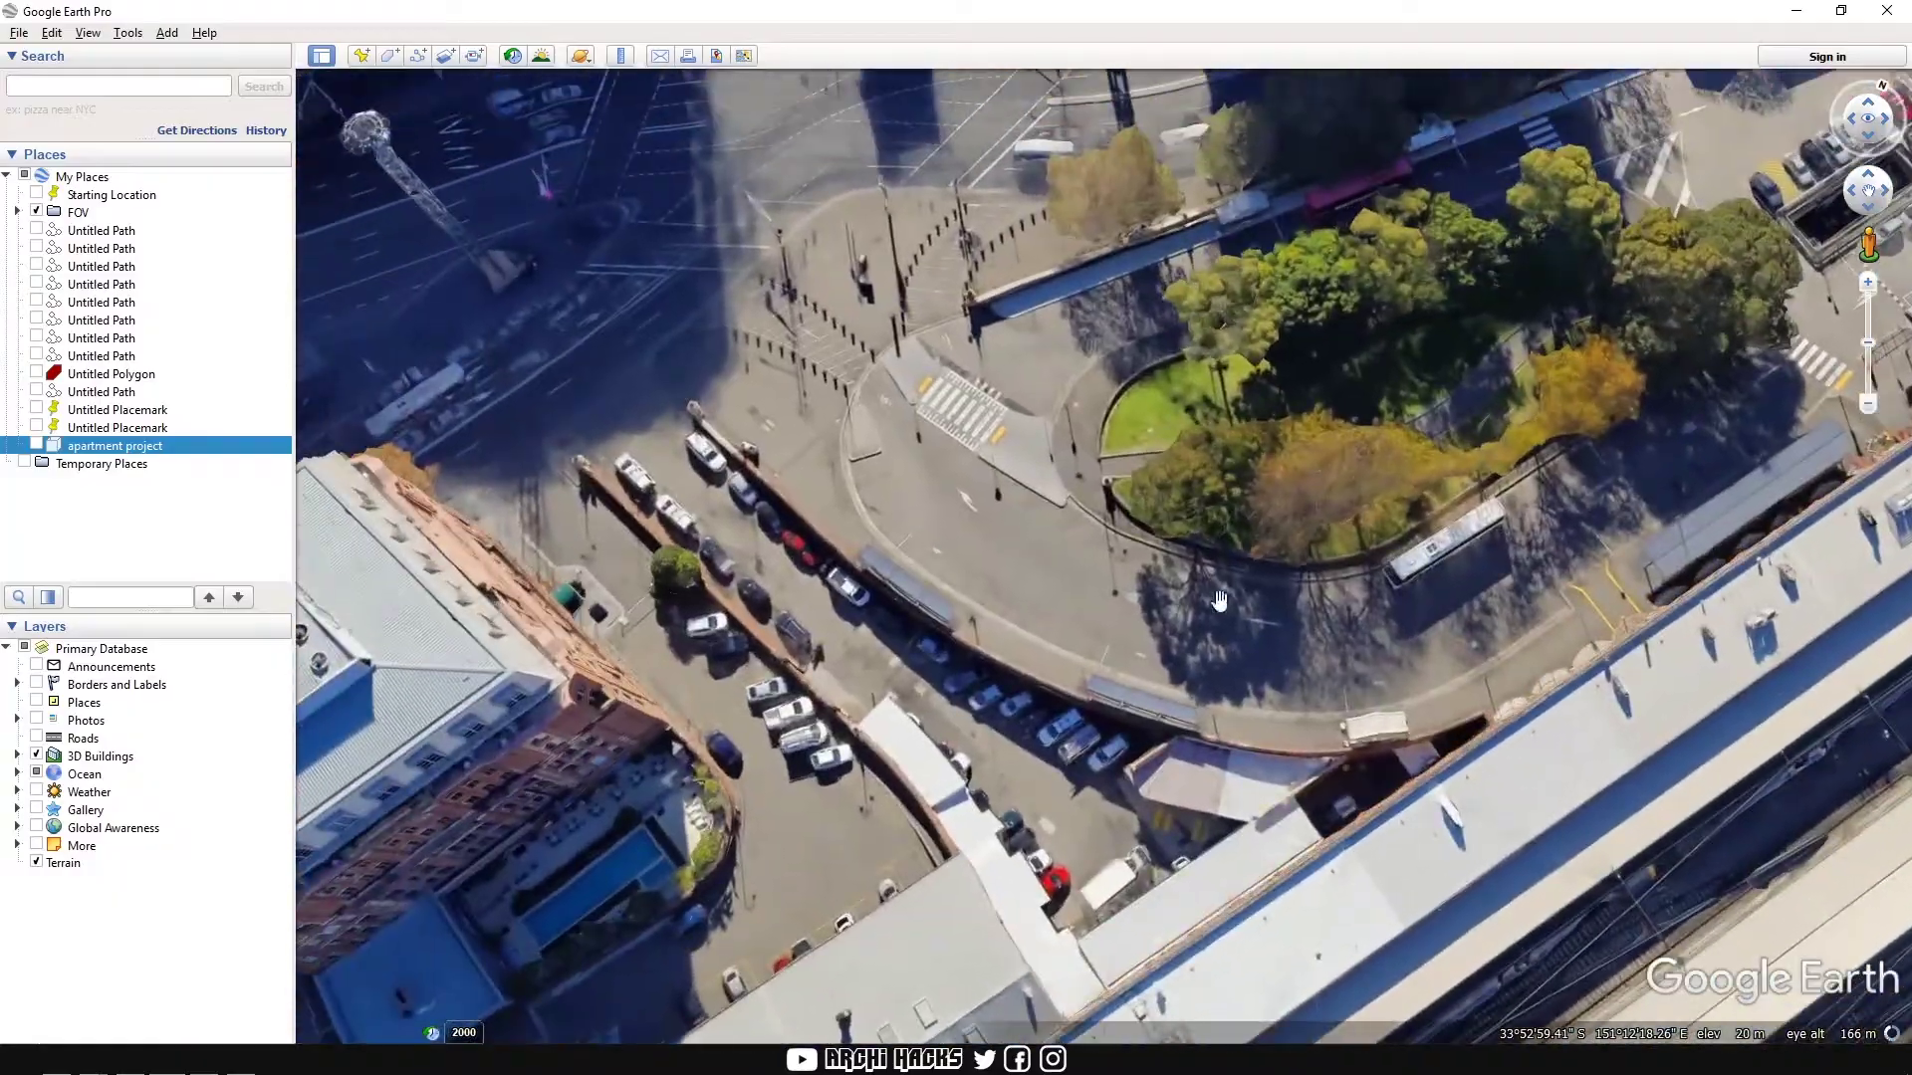
scroll(1152, 528, down, 4)
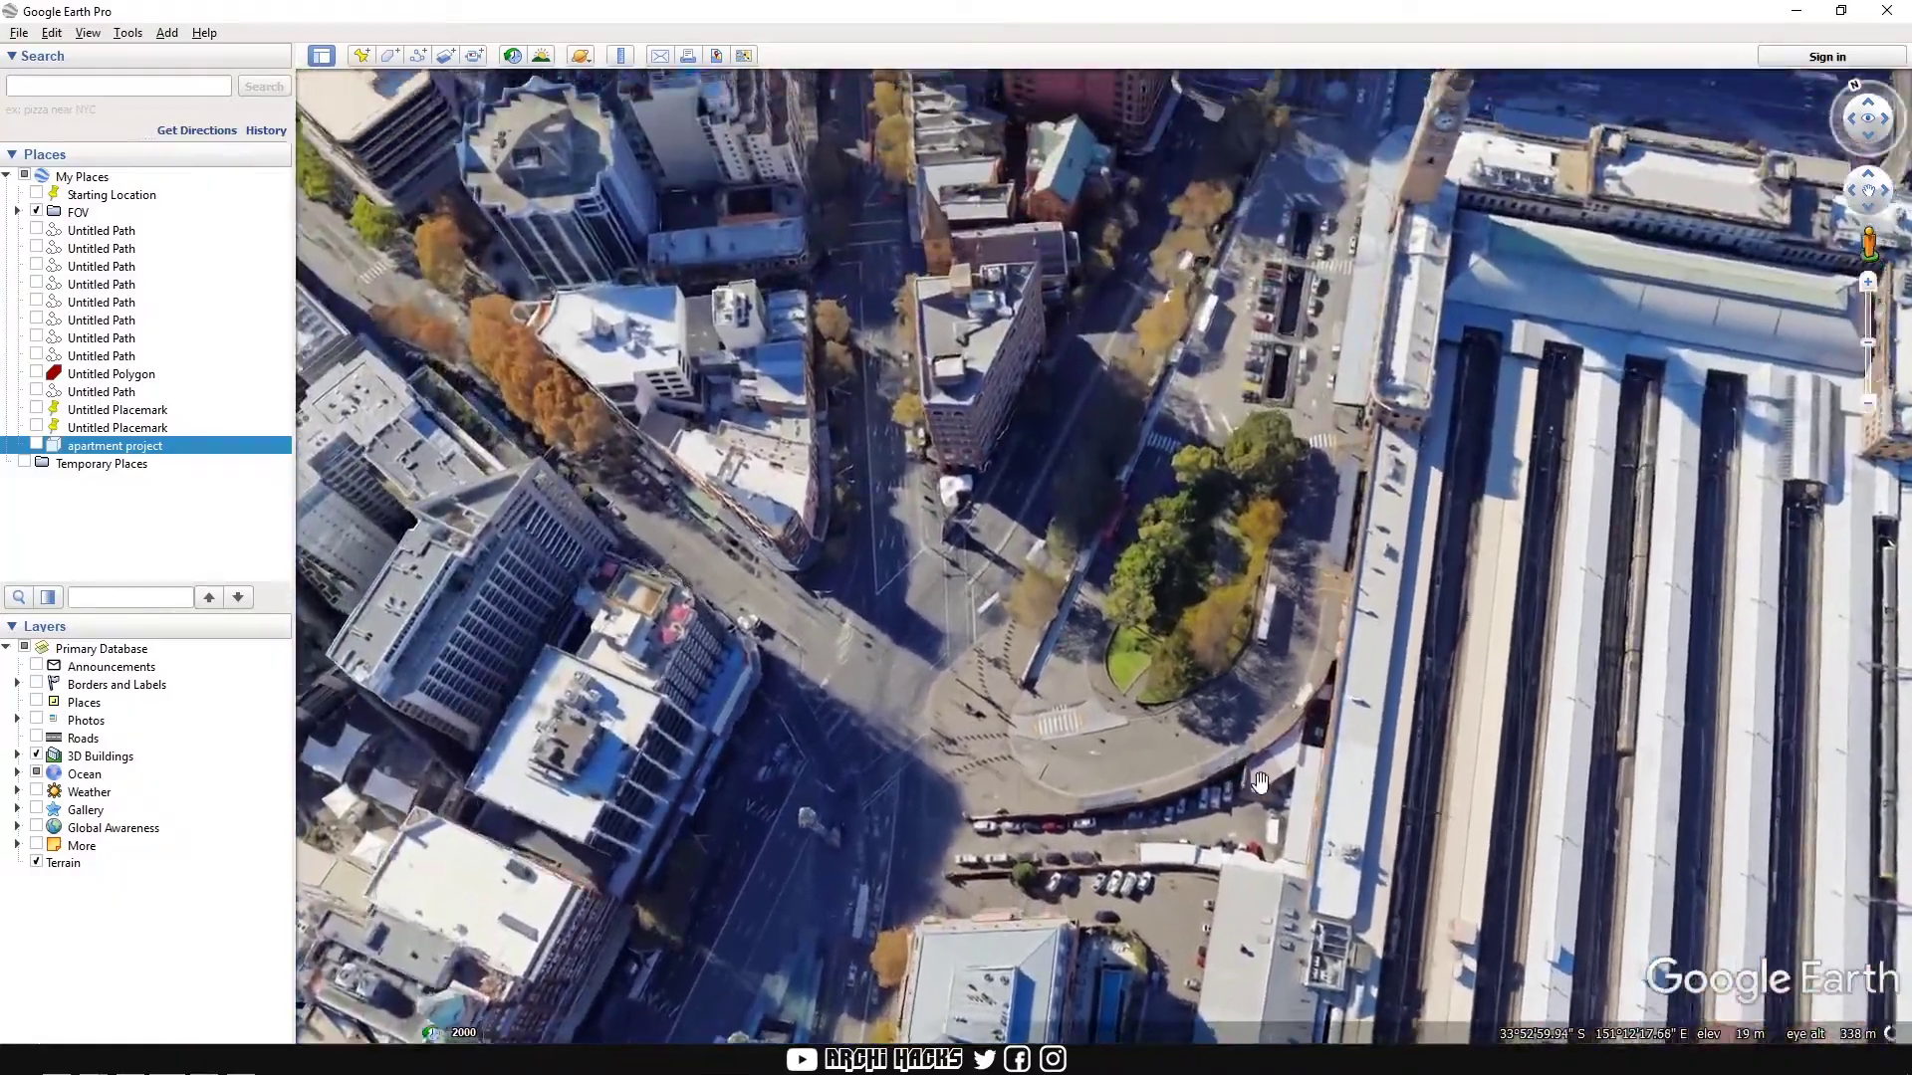
middle_drag(1259, 781, 1225, 689)
Step: Switch to Rhinoceros and examine the two-tower building model from the front, the back and above
key(alt+Tab)
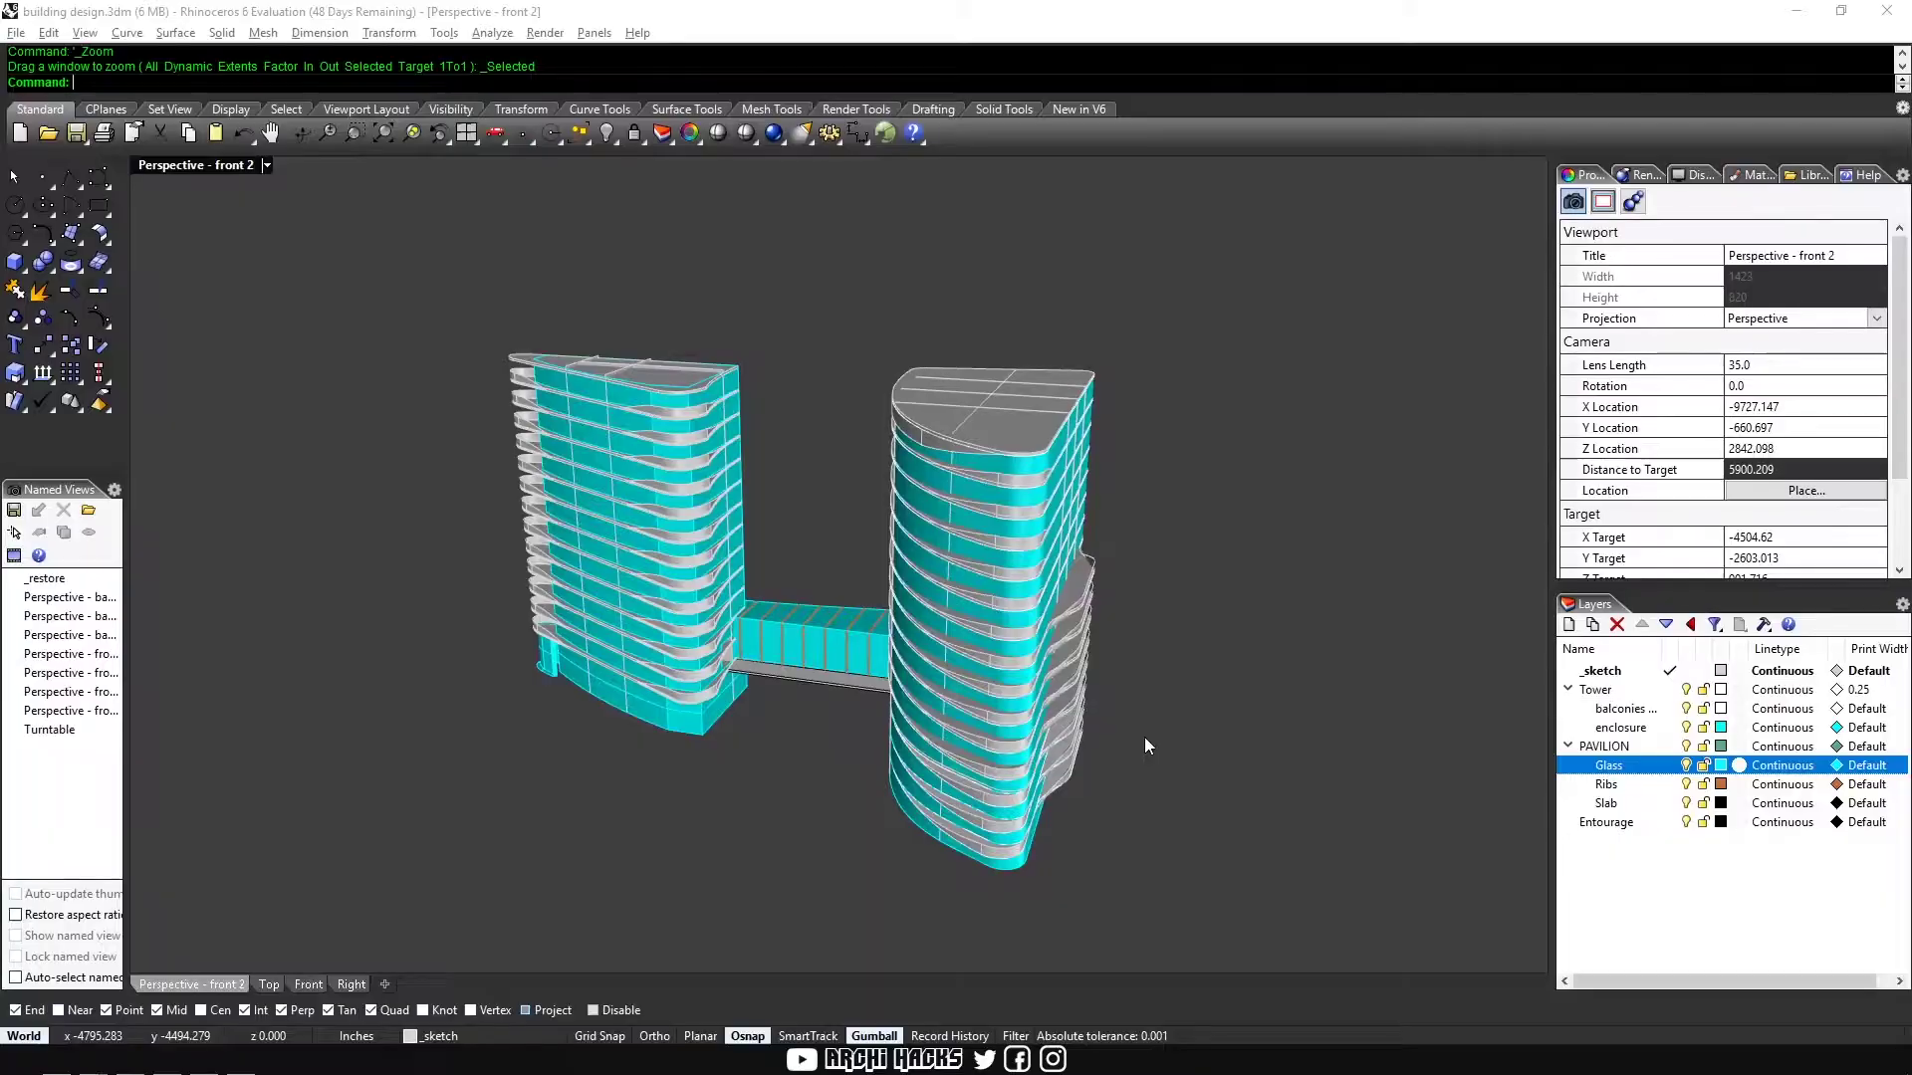
right_drag(1103, 697, 1237, 853)
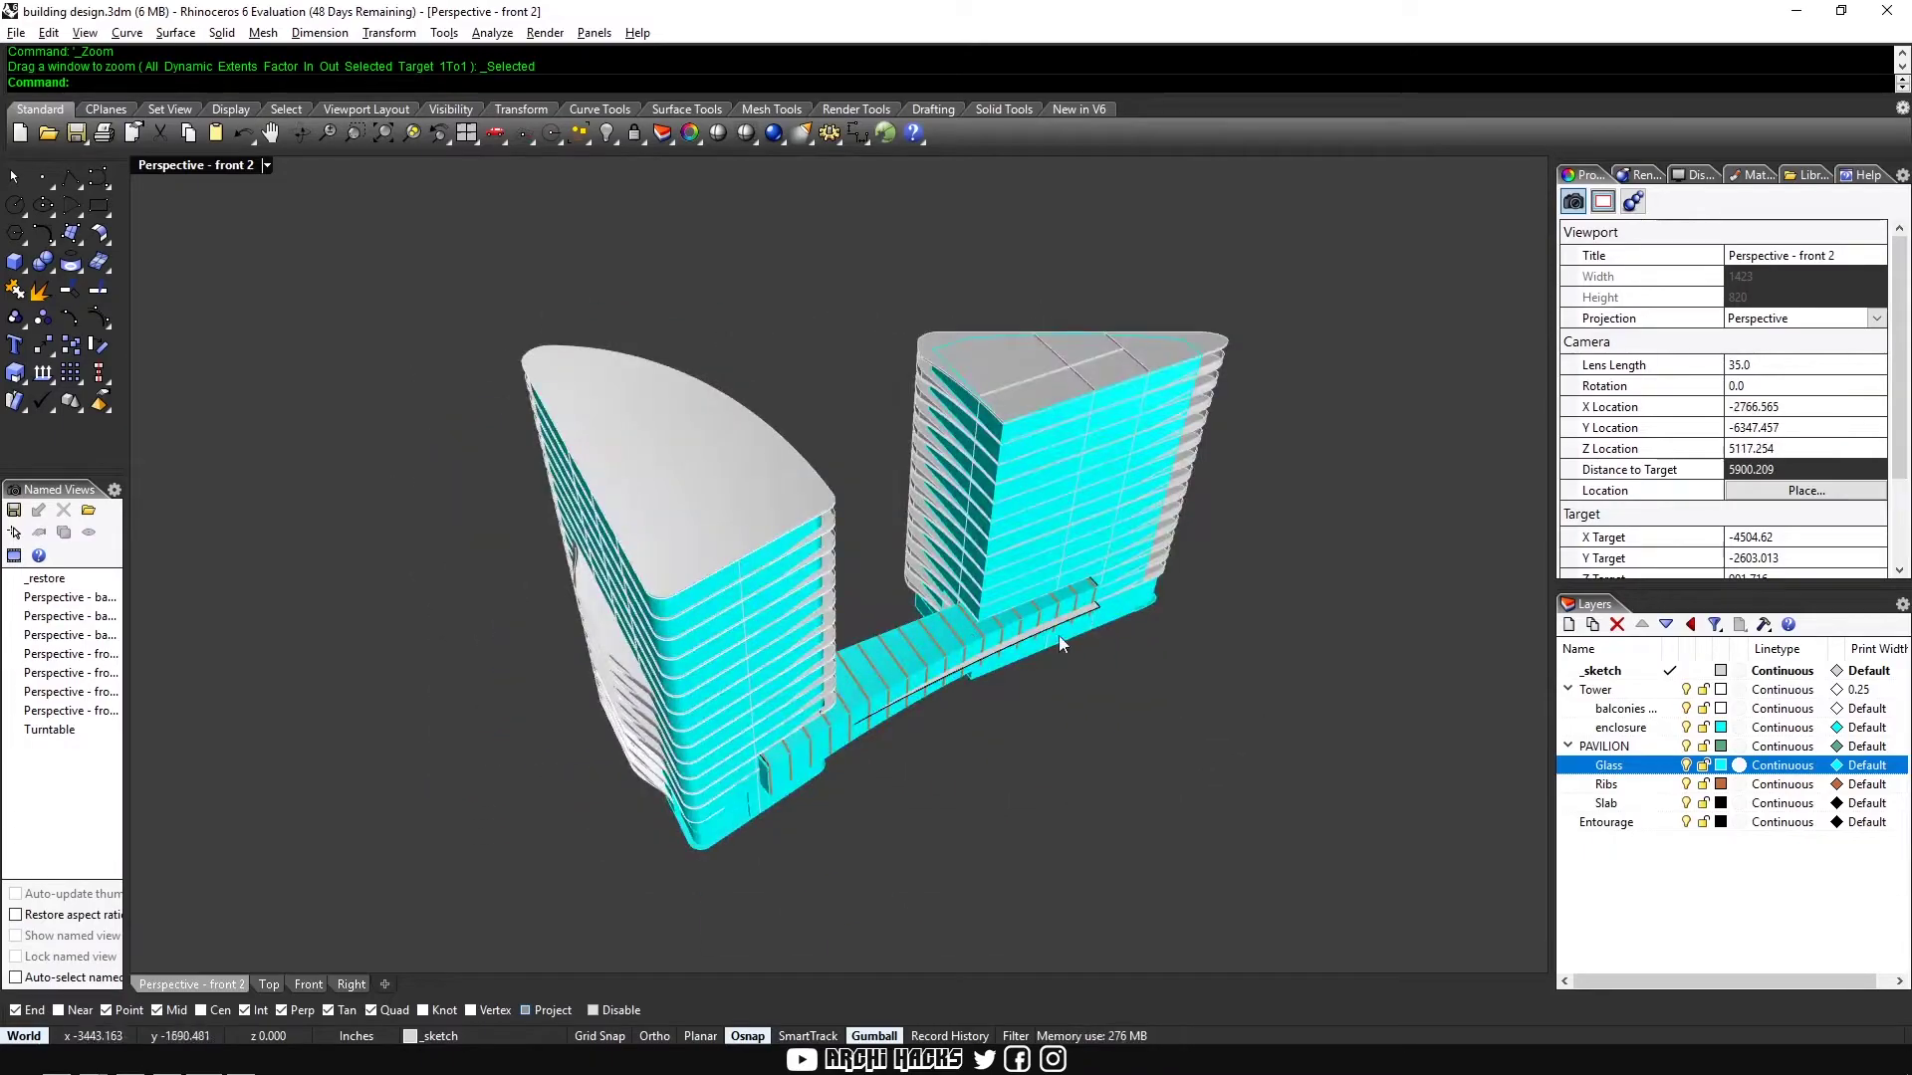
key(alt+Tab)
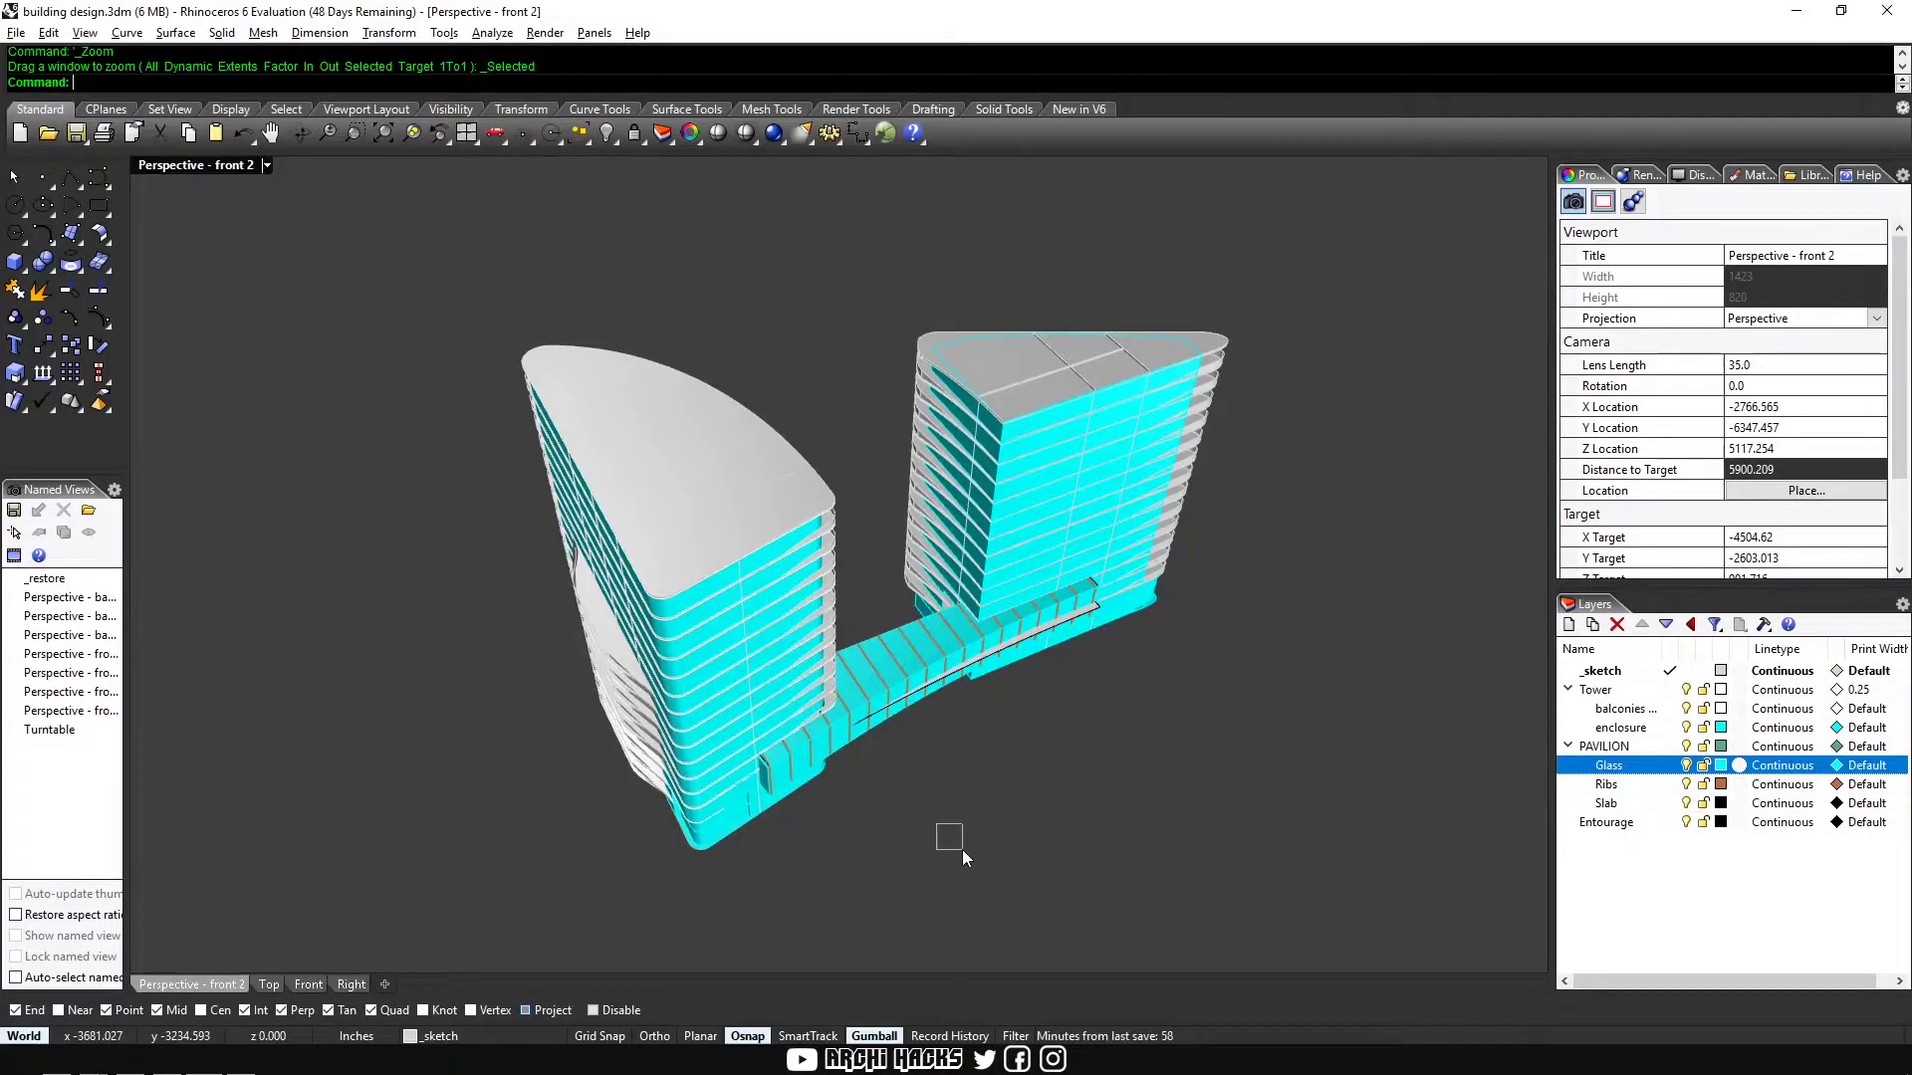
mouse_move(962, 850)
right_down()
mouse_move(980, 796)
mouse_move(994, 858)
right_up()
scroll(902, 771, down, 7)
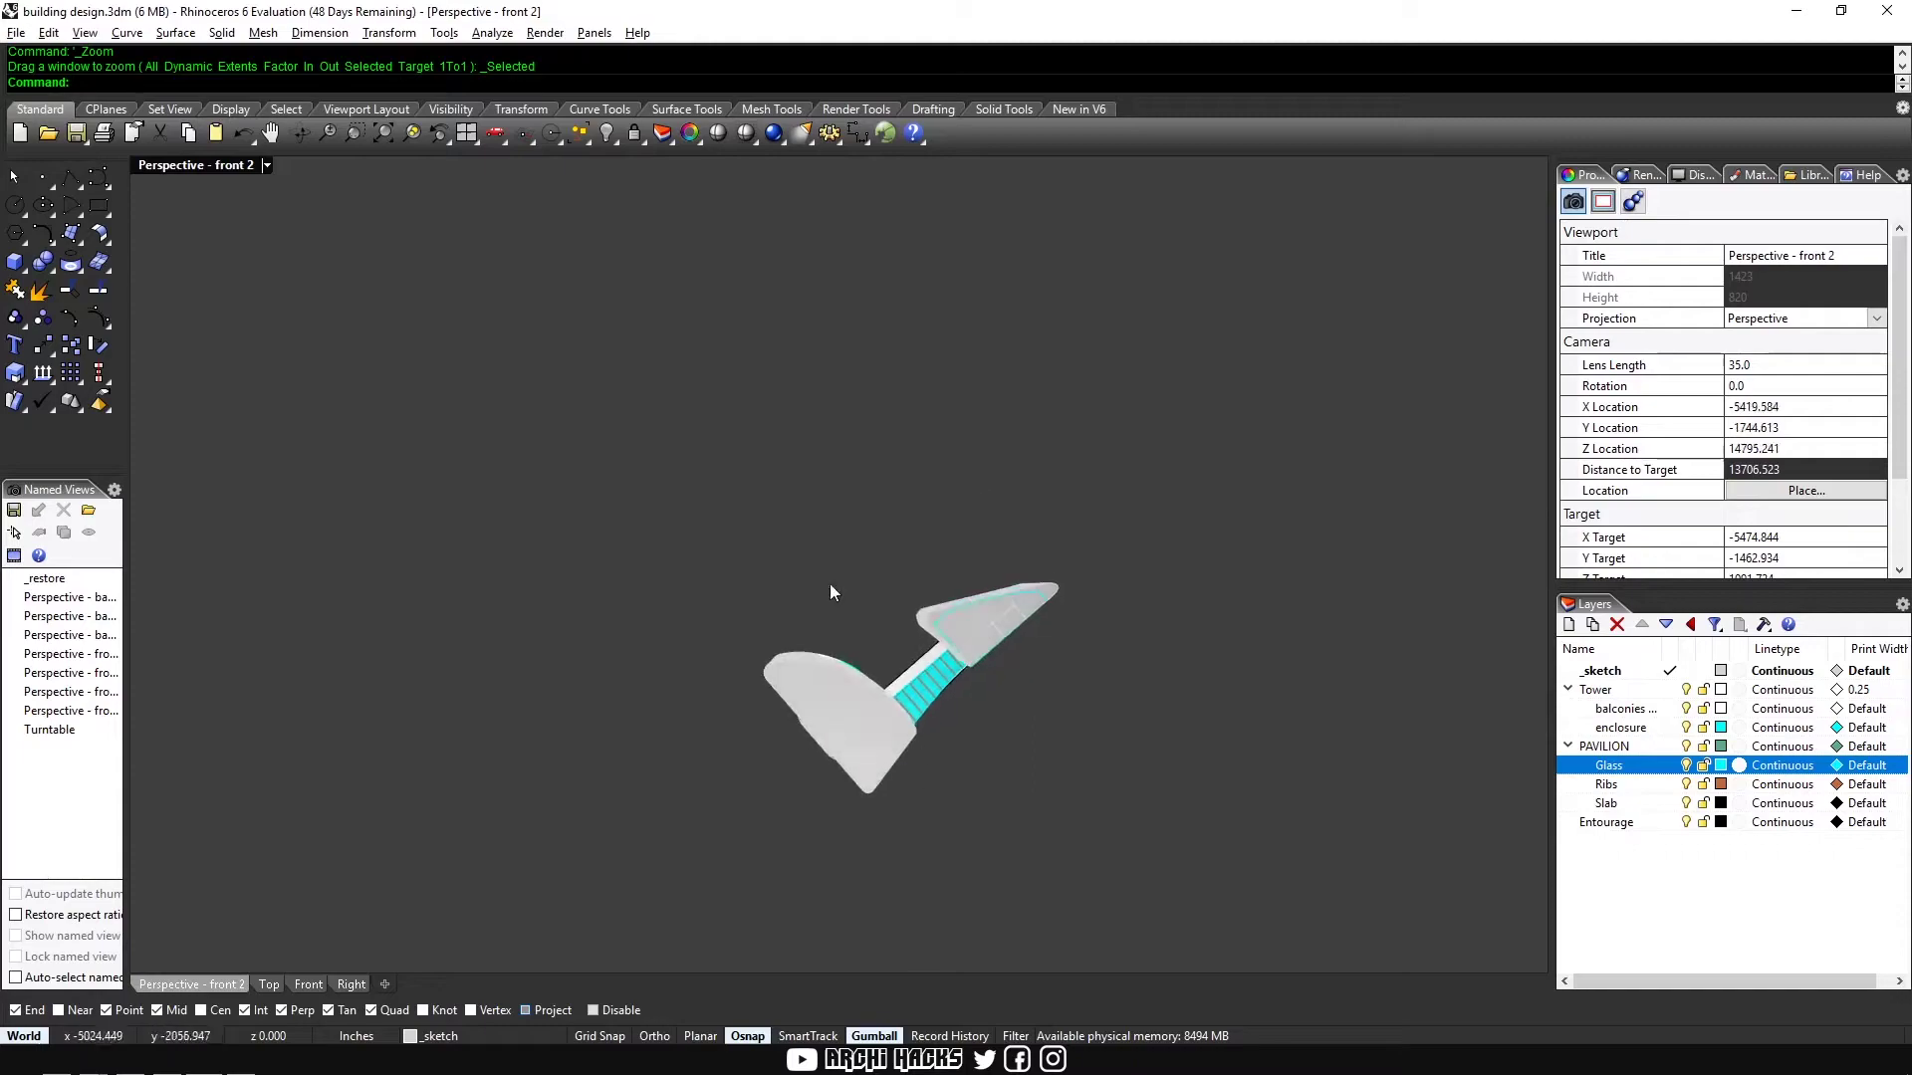
right_drag(994, 655, 1011, 705)
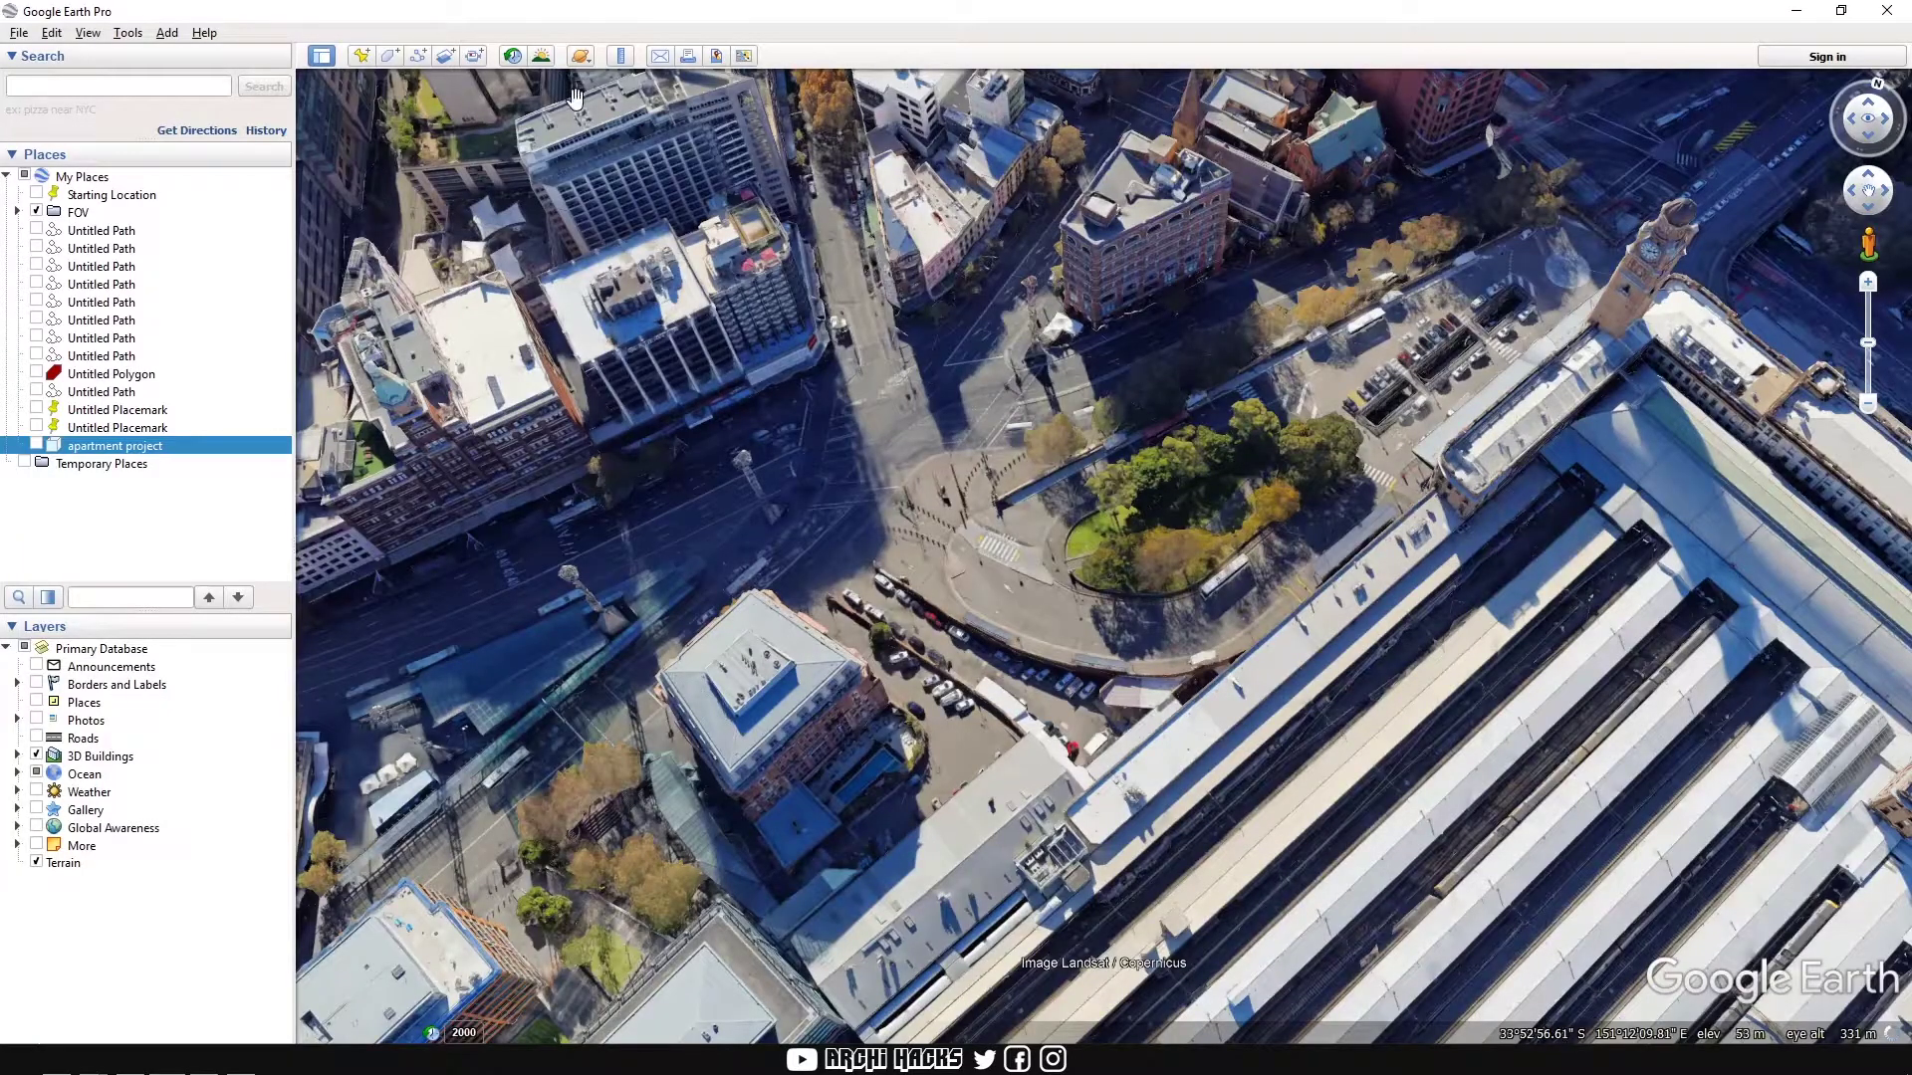
Step: In Google Earth Pro, orient the site view to north and frame it from directly above with the surrounding blocks
click(1878, 84)
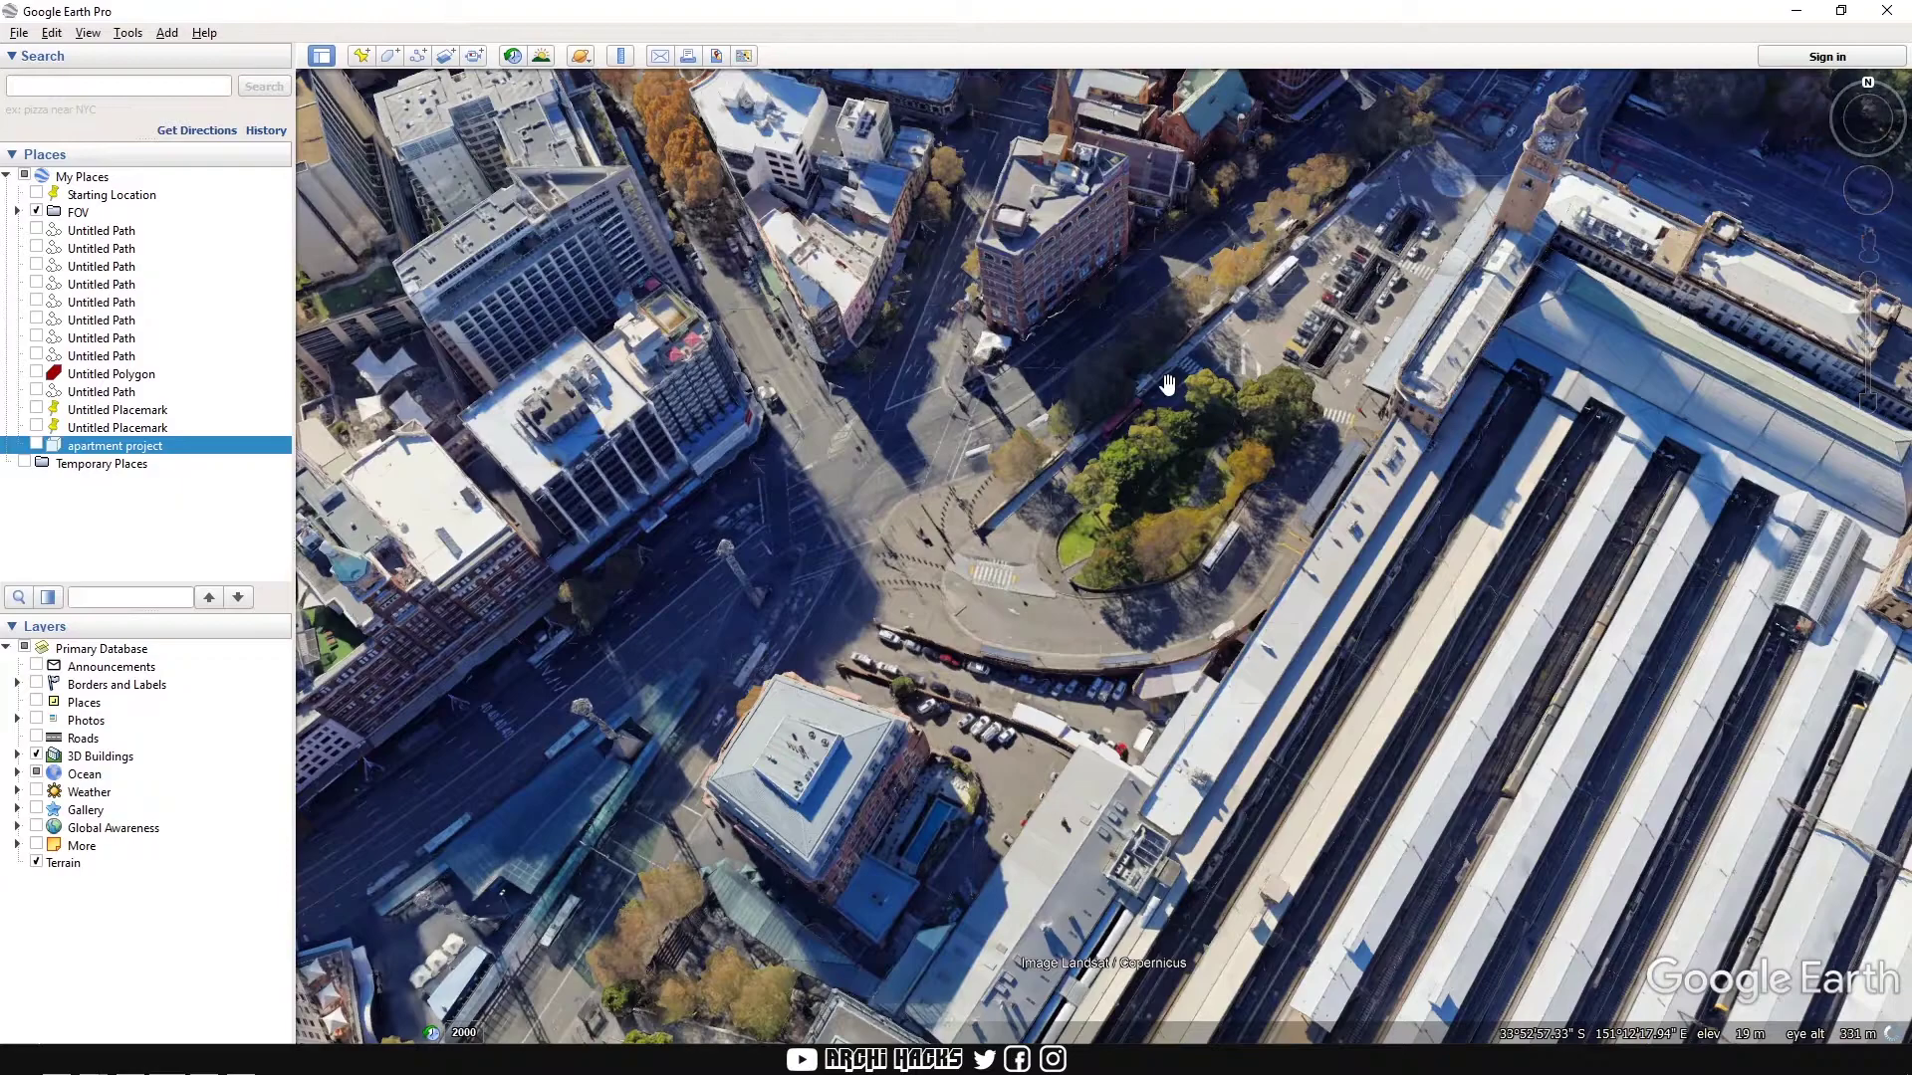
scroll(1168, 384, down, 2)
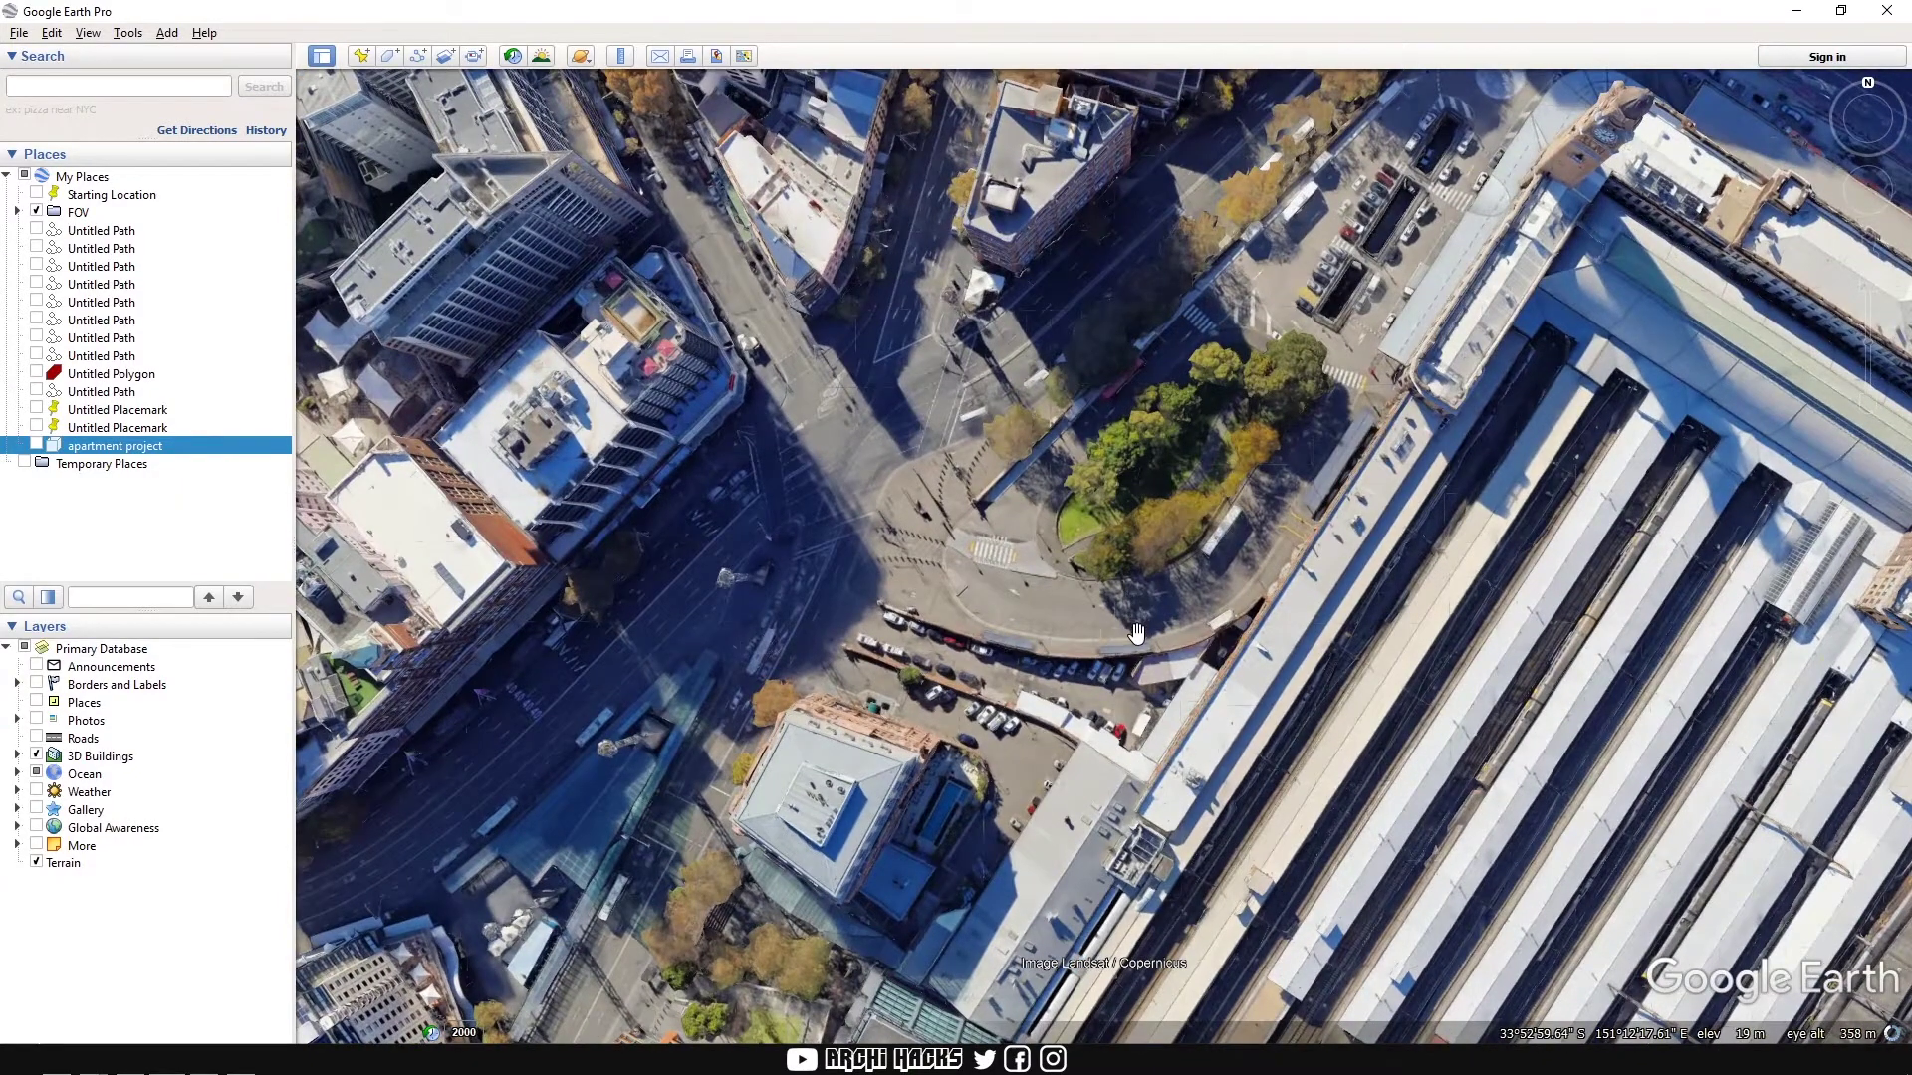
scroll(1135, 612, down, 3)
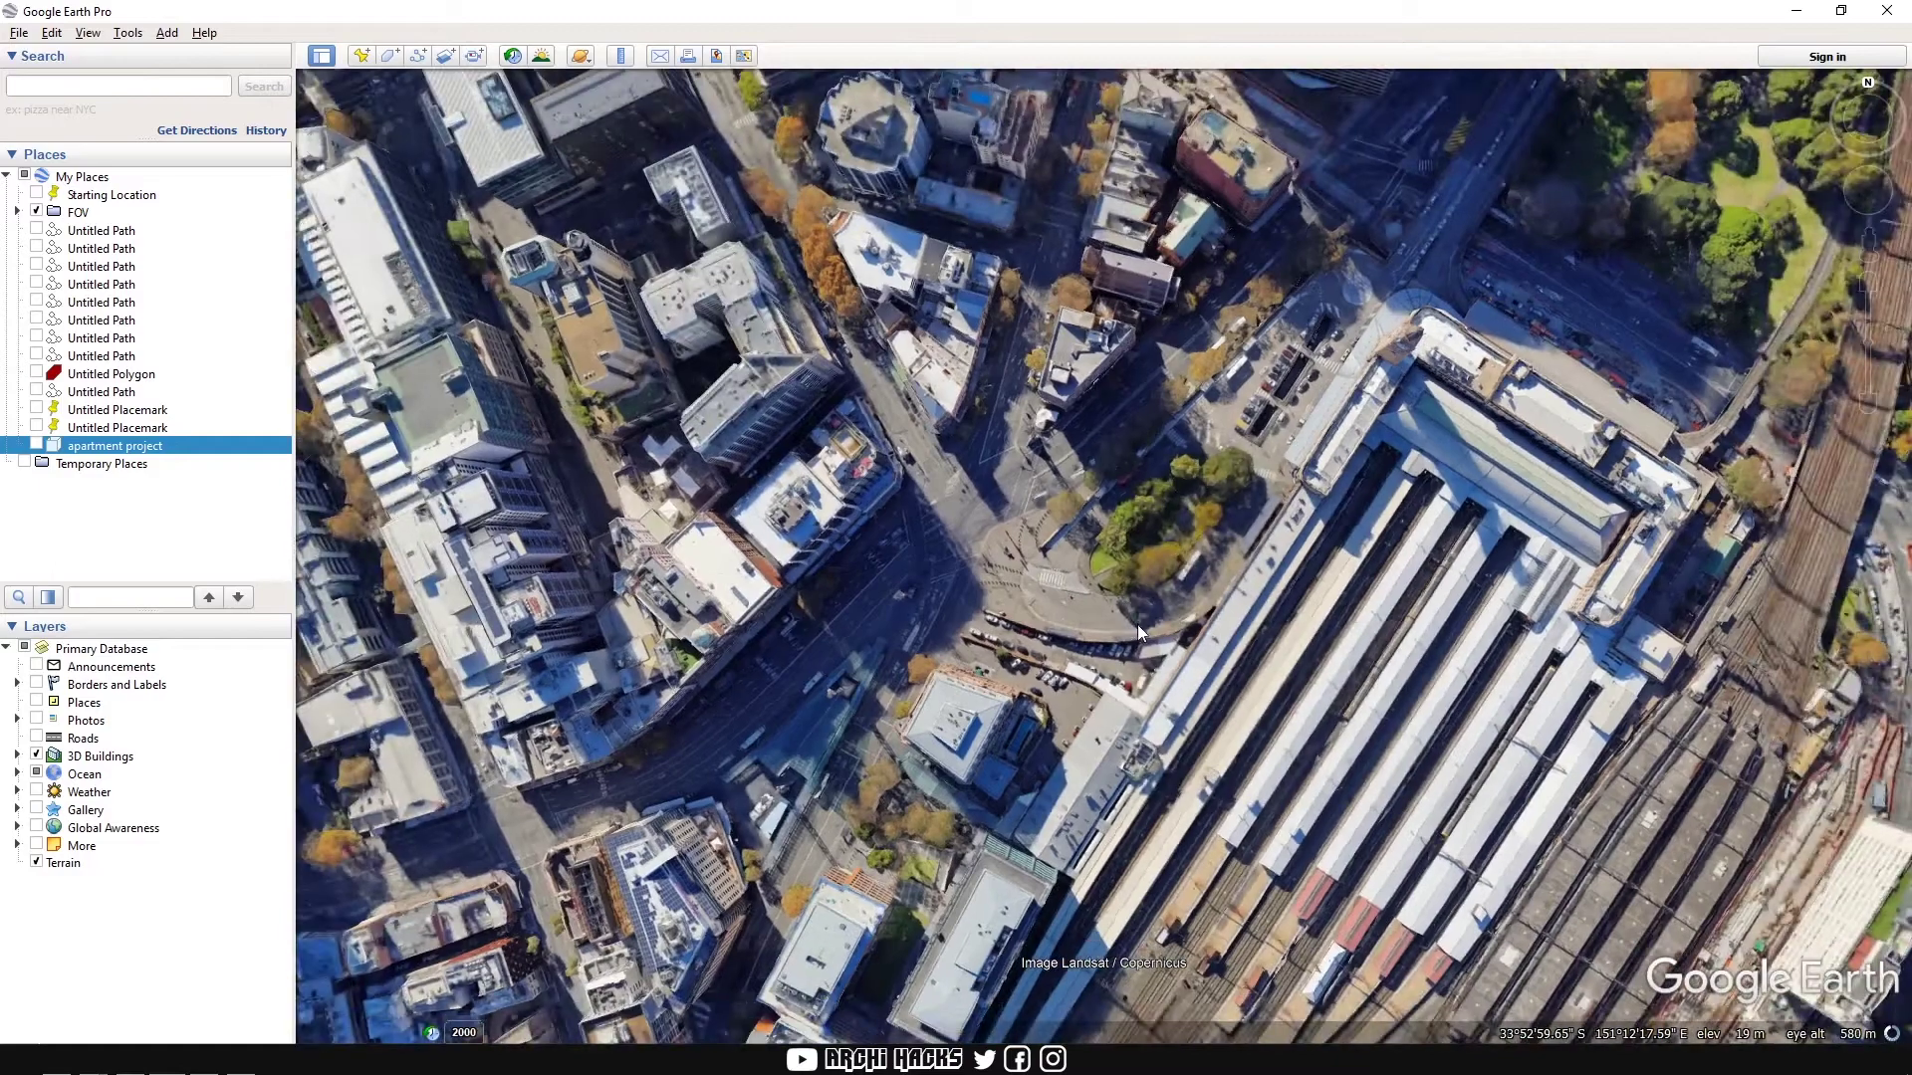
Step: Set up an image export of the map without the title and description, legend, scale and compass
click(718, 57)
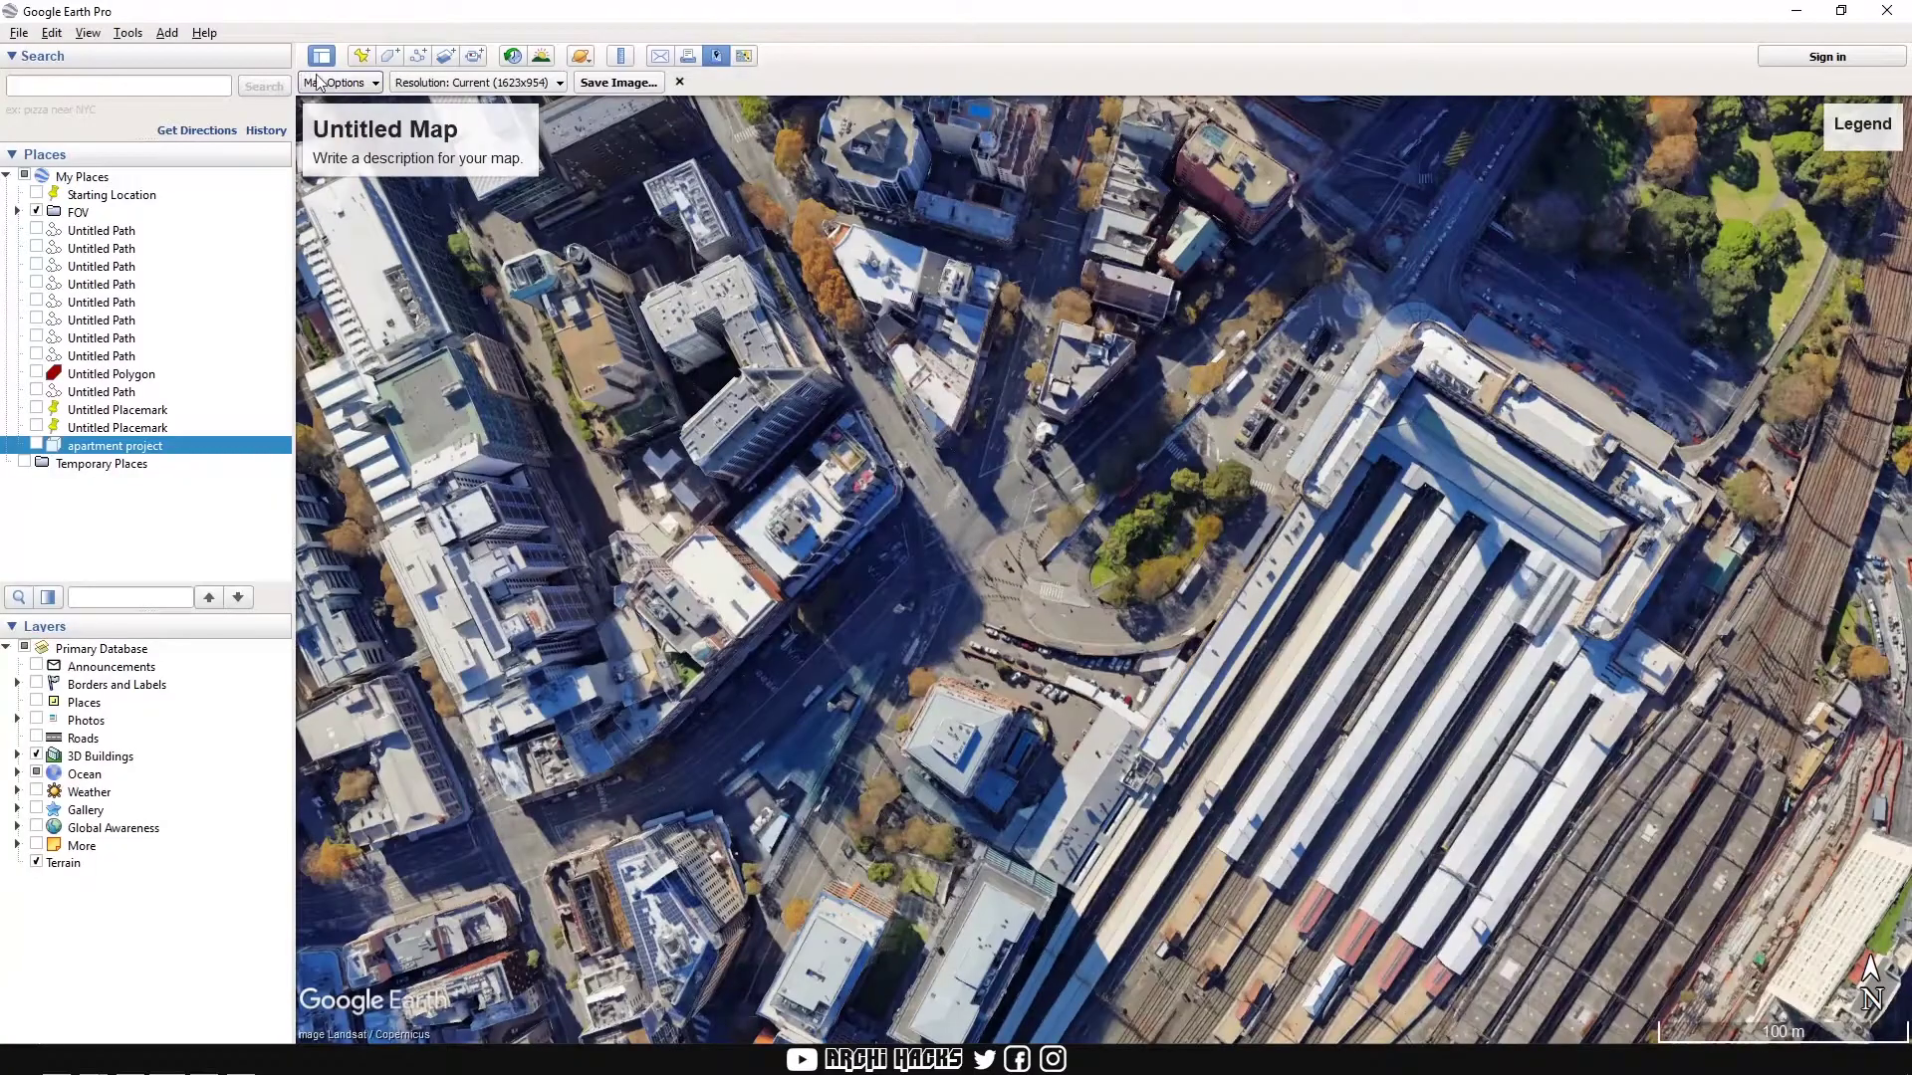
click(319, 83)
click(344, 132)
click(348, 162)
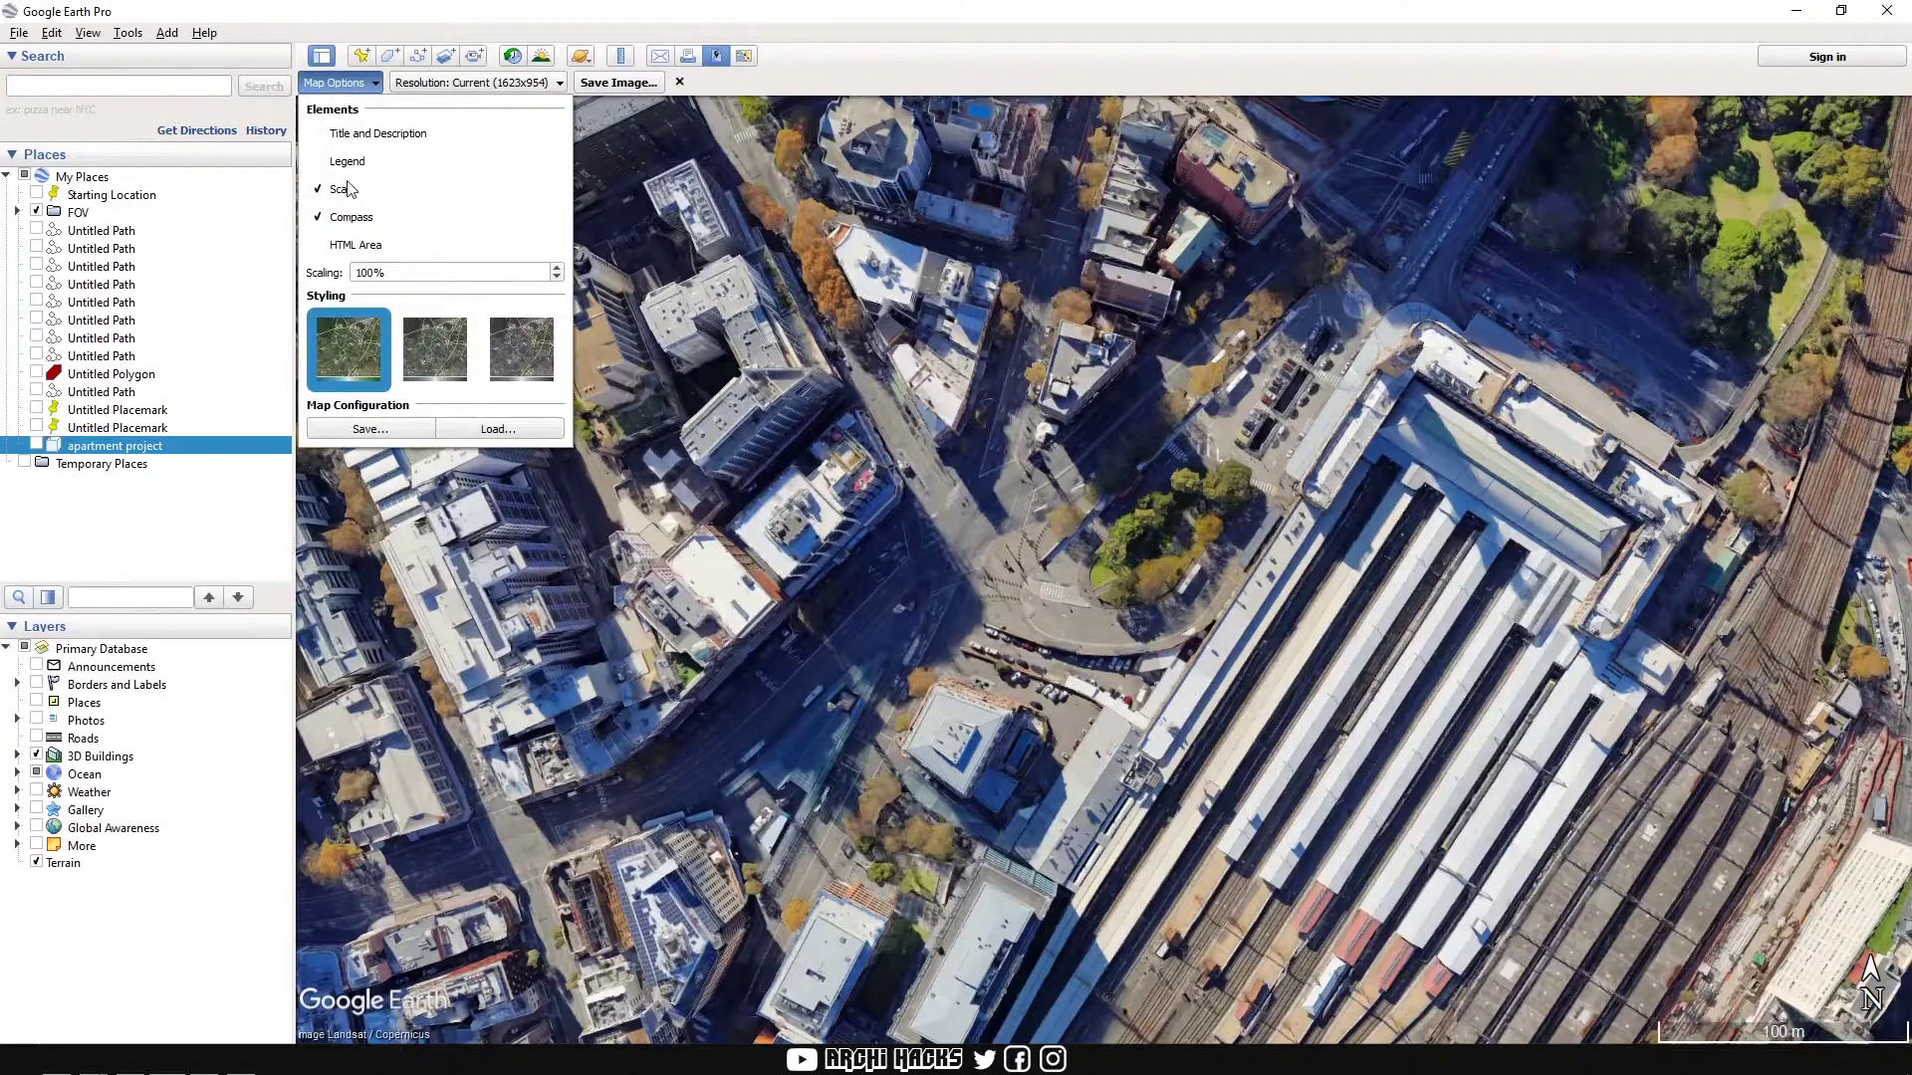
click(348, 189)
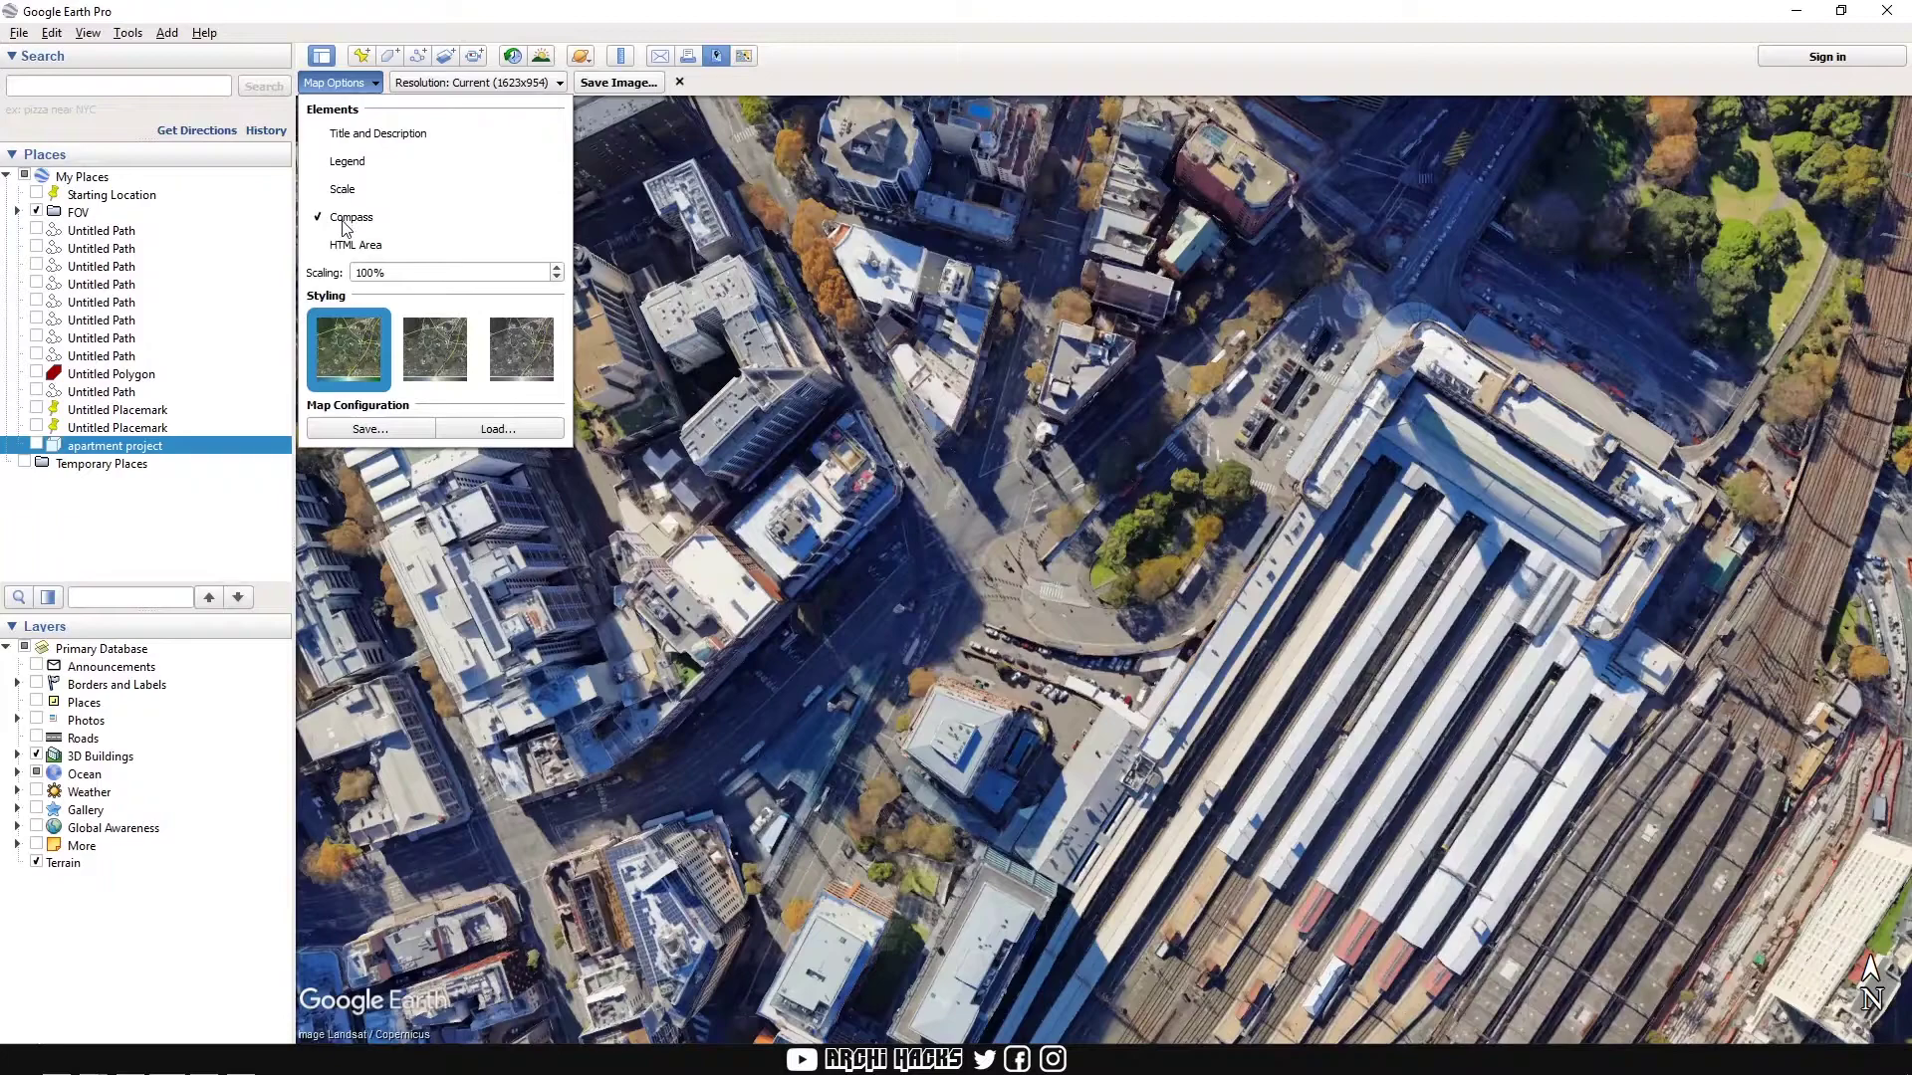
click(344, 218)
click(337, 84)
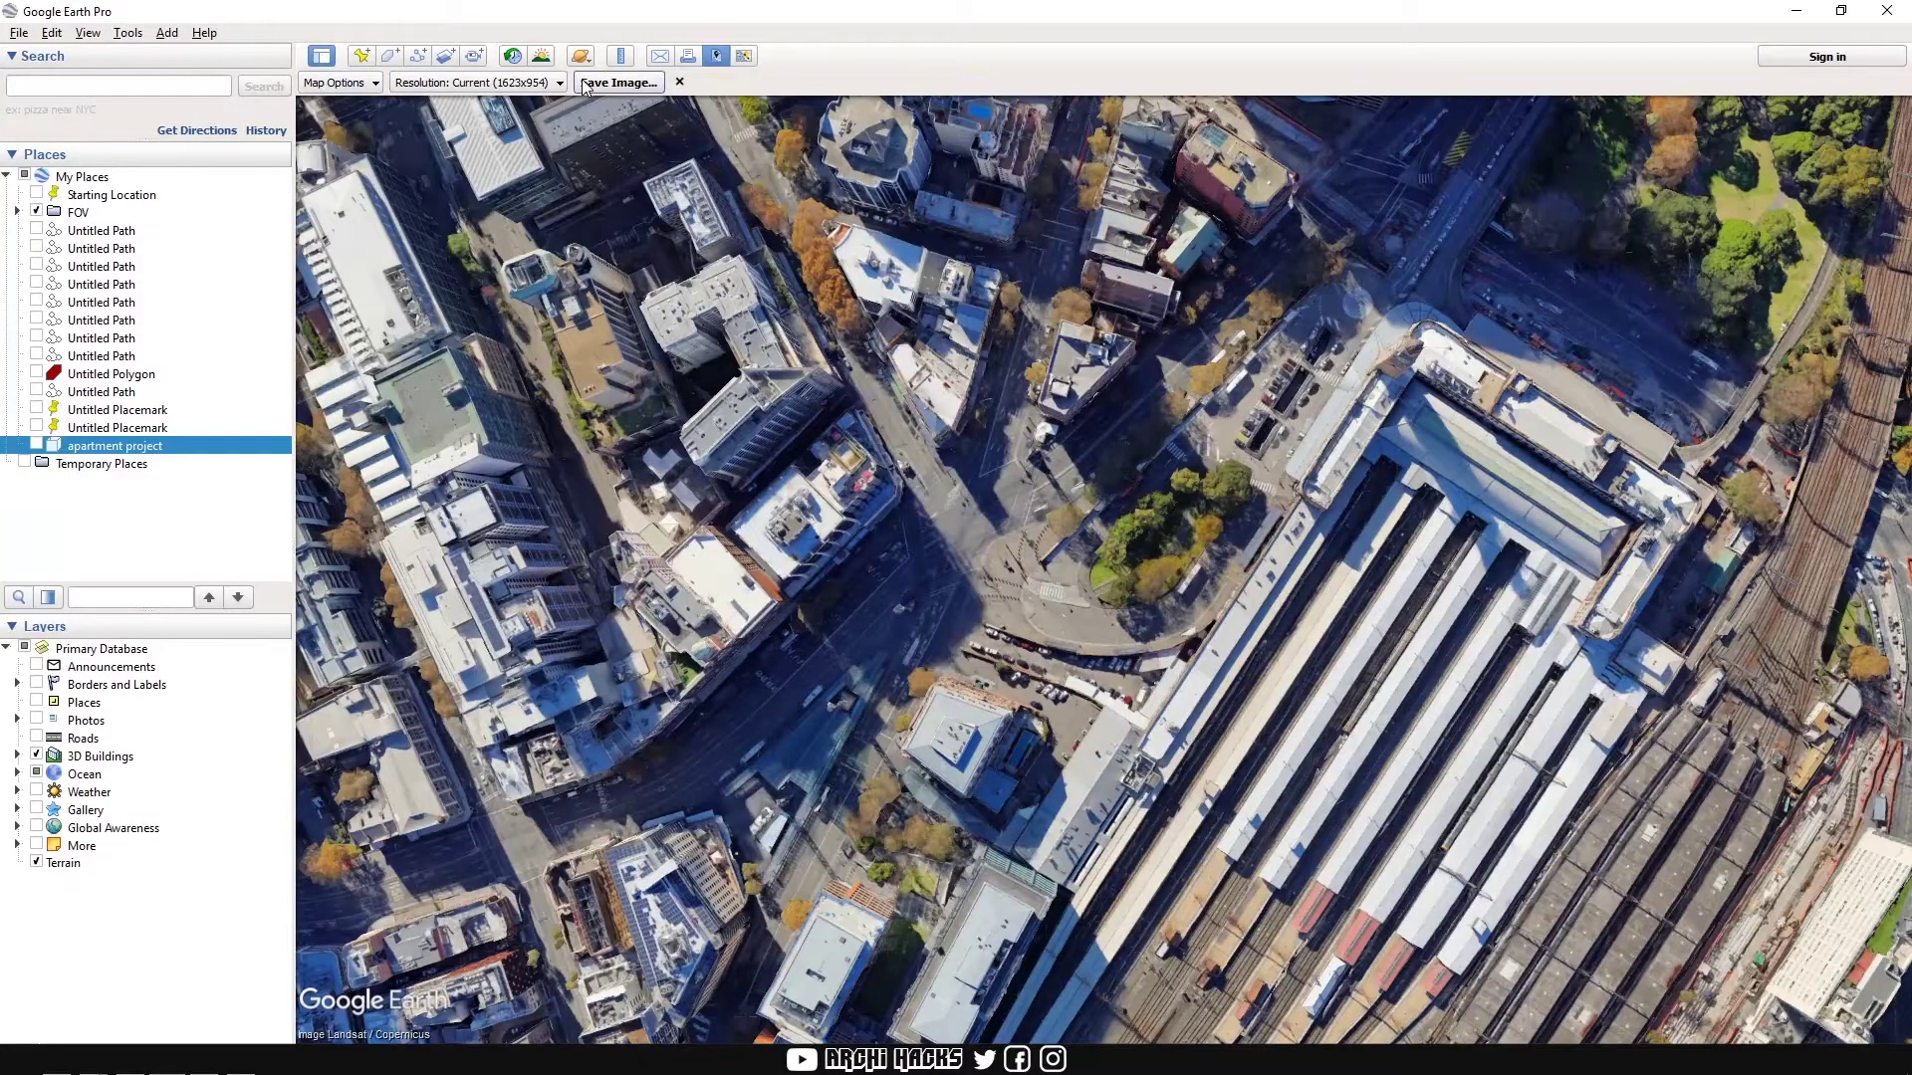
Step: Save the map view as a JPEG named "satelite image" in the demo folder
click(586, 86)
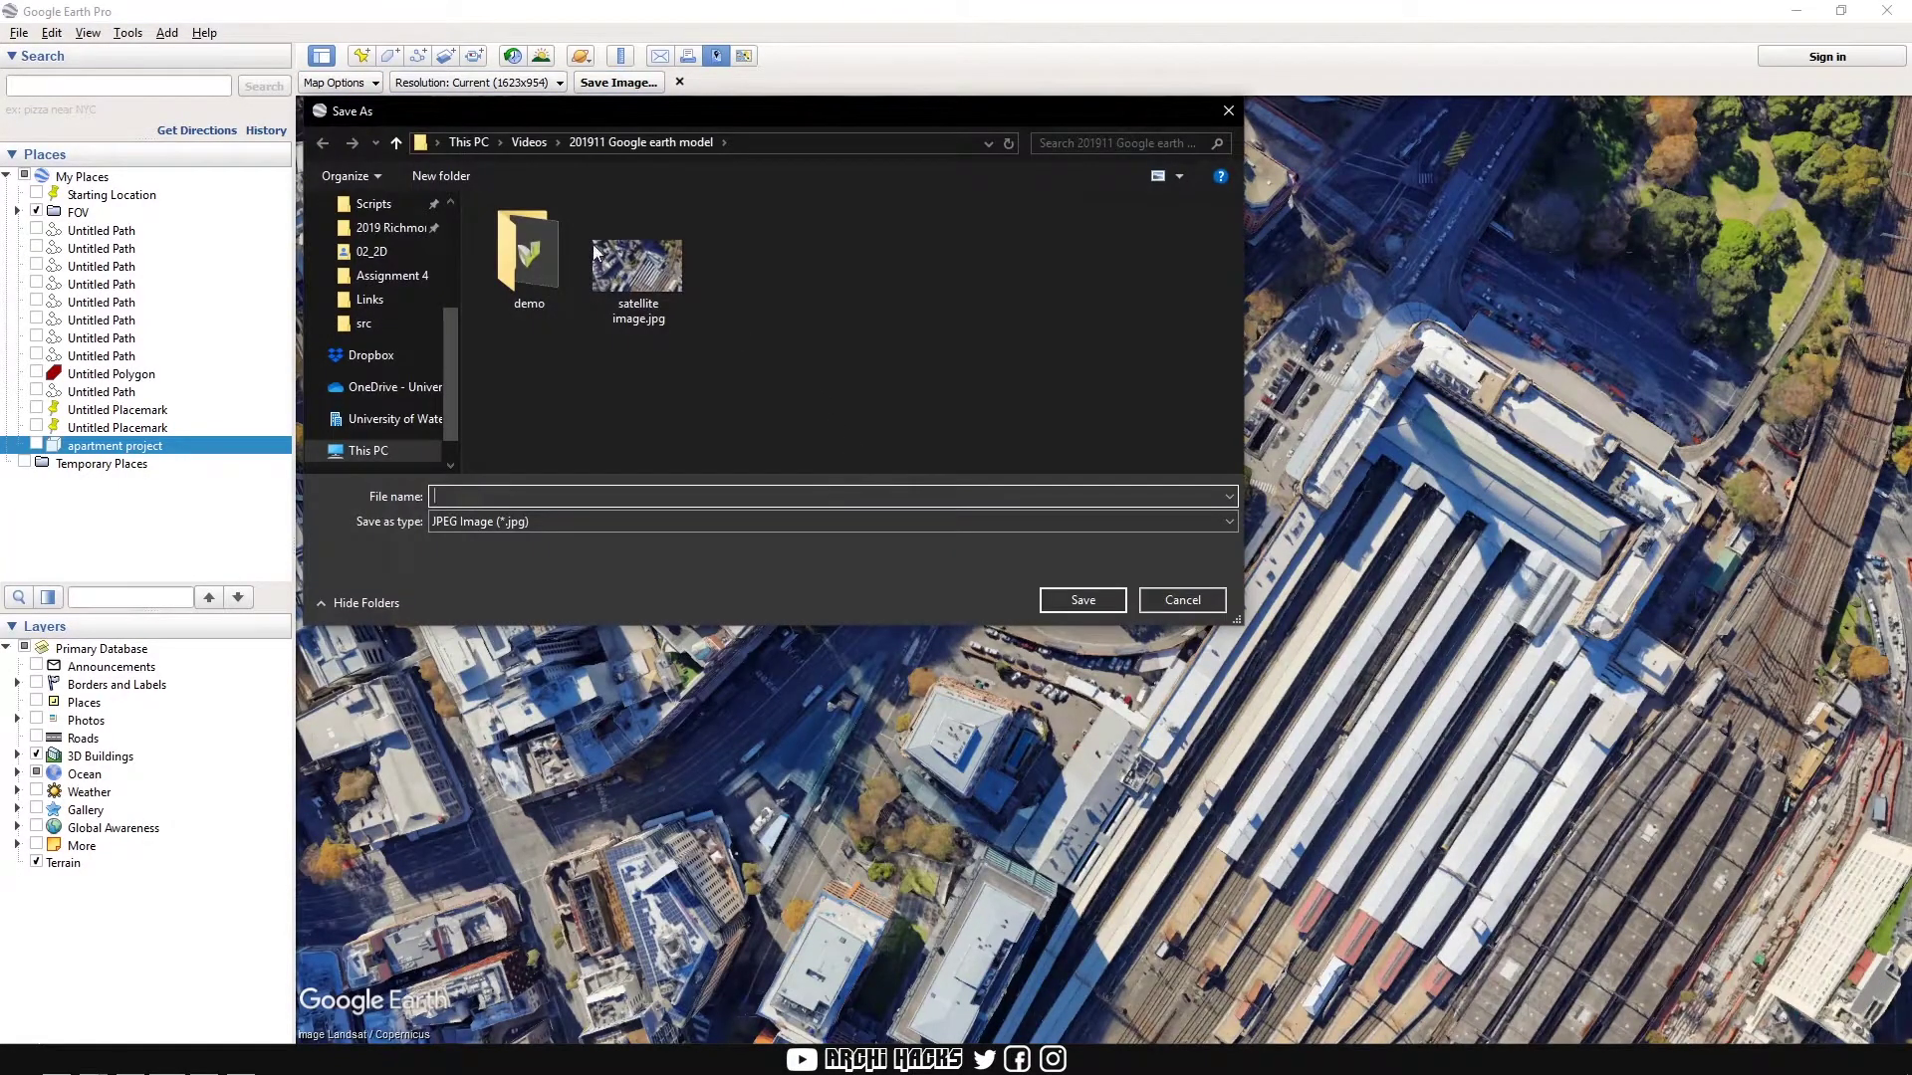
double_click(531, 261)
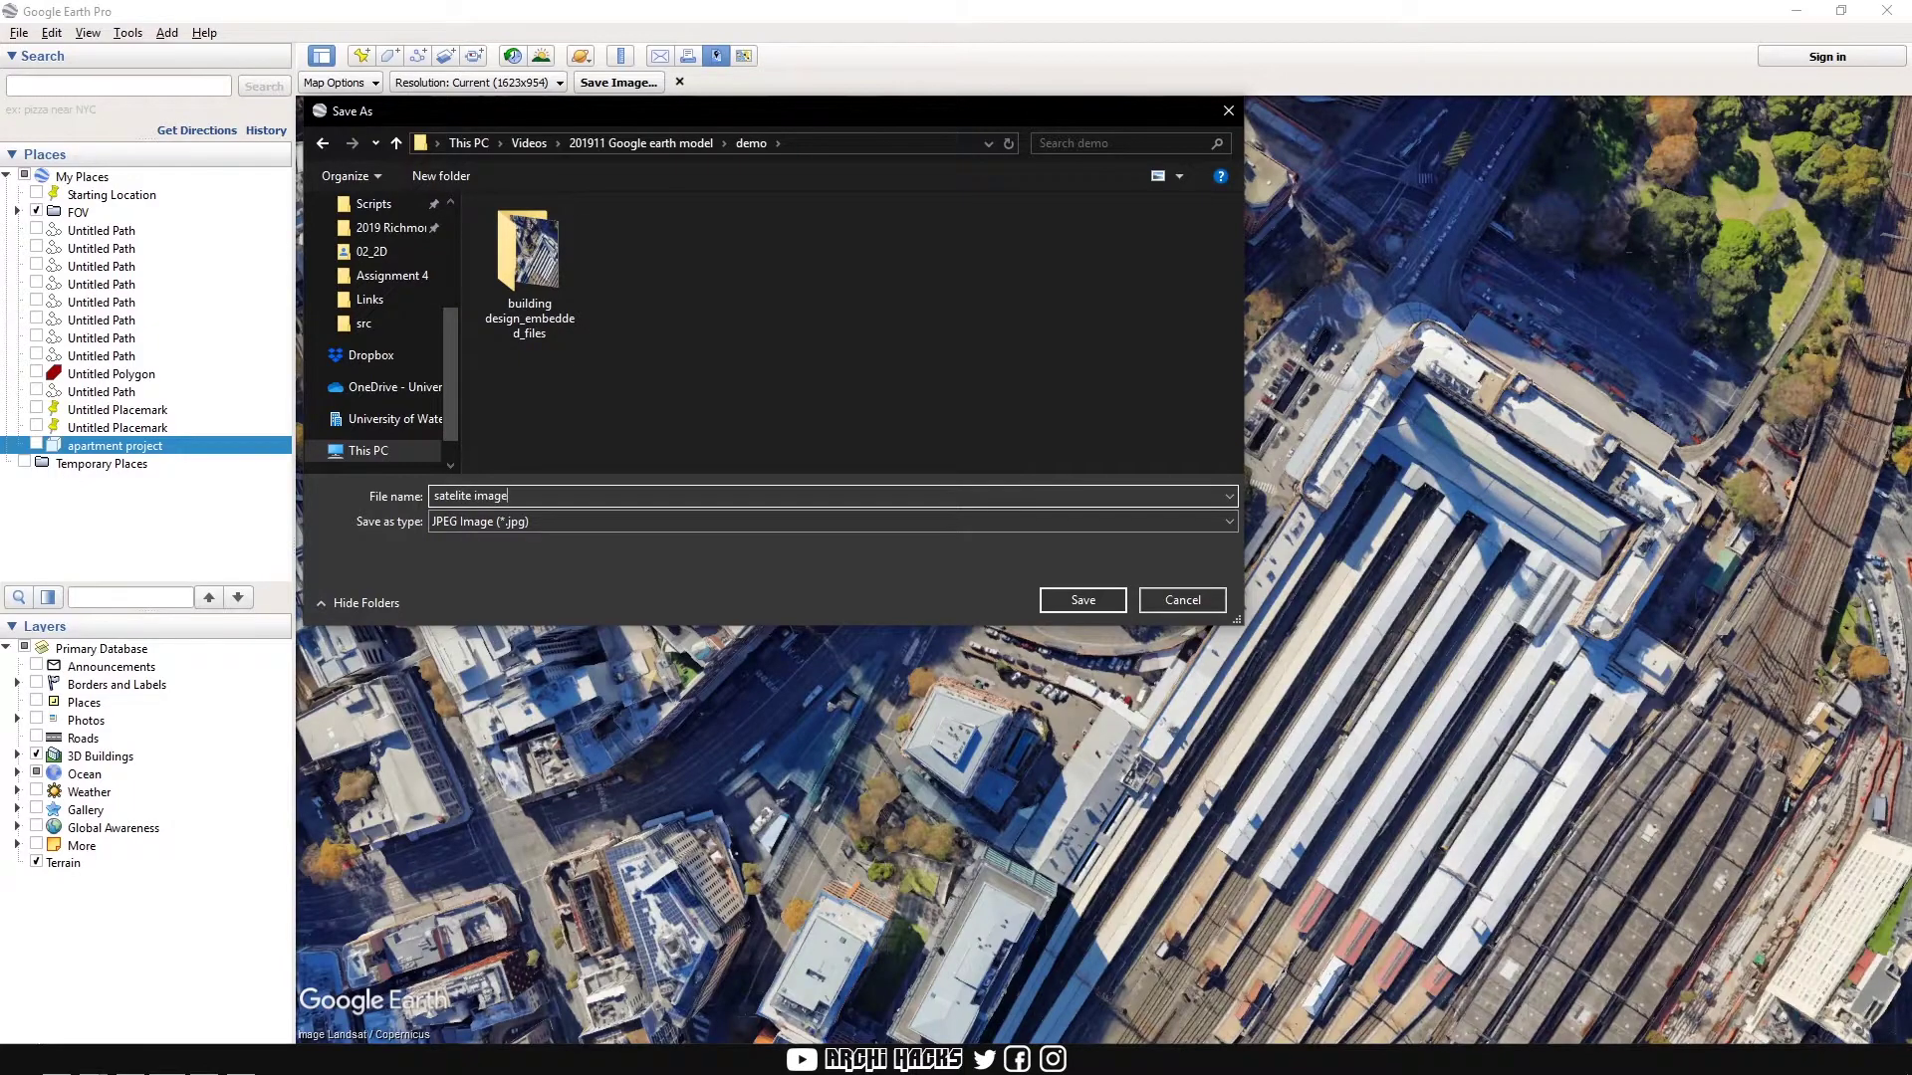
key(Return)
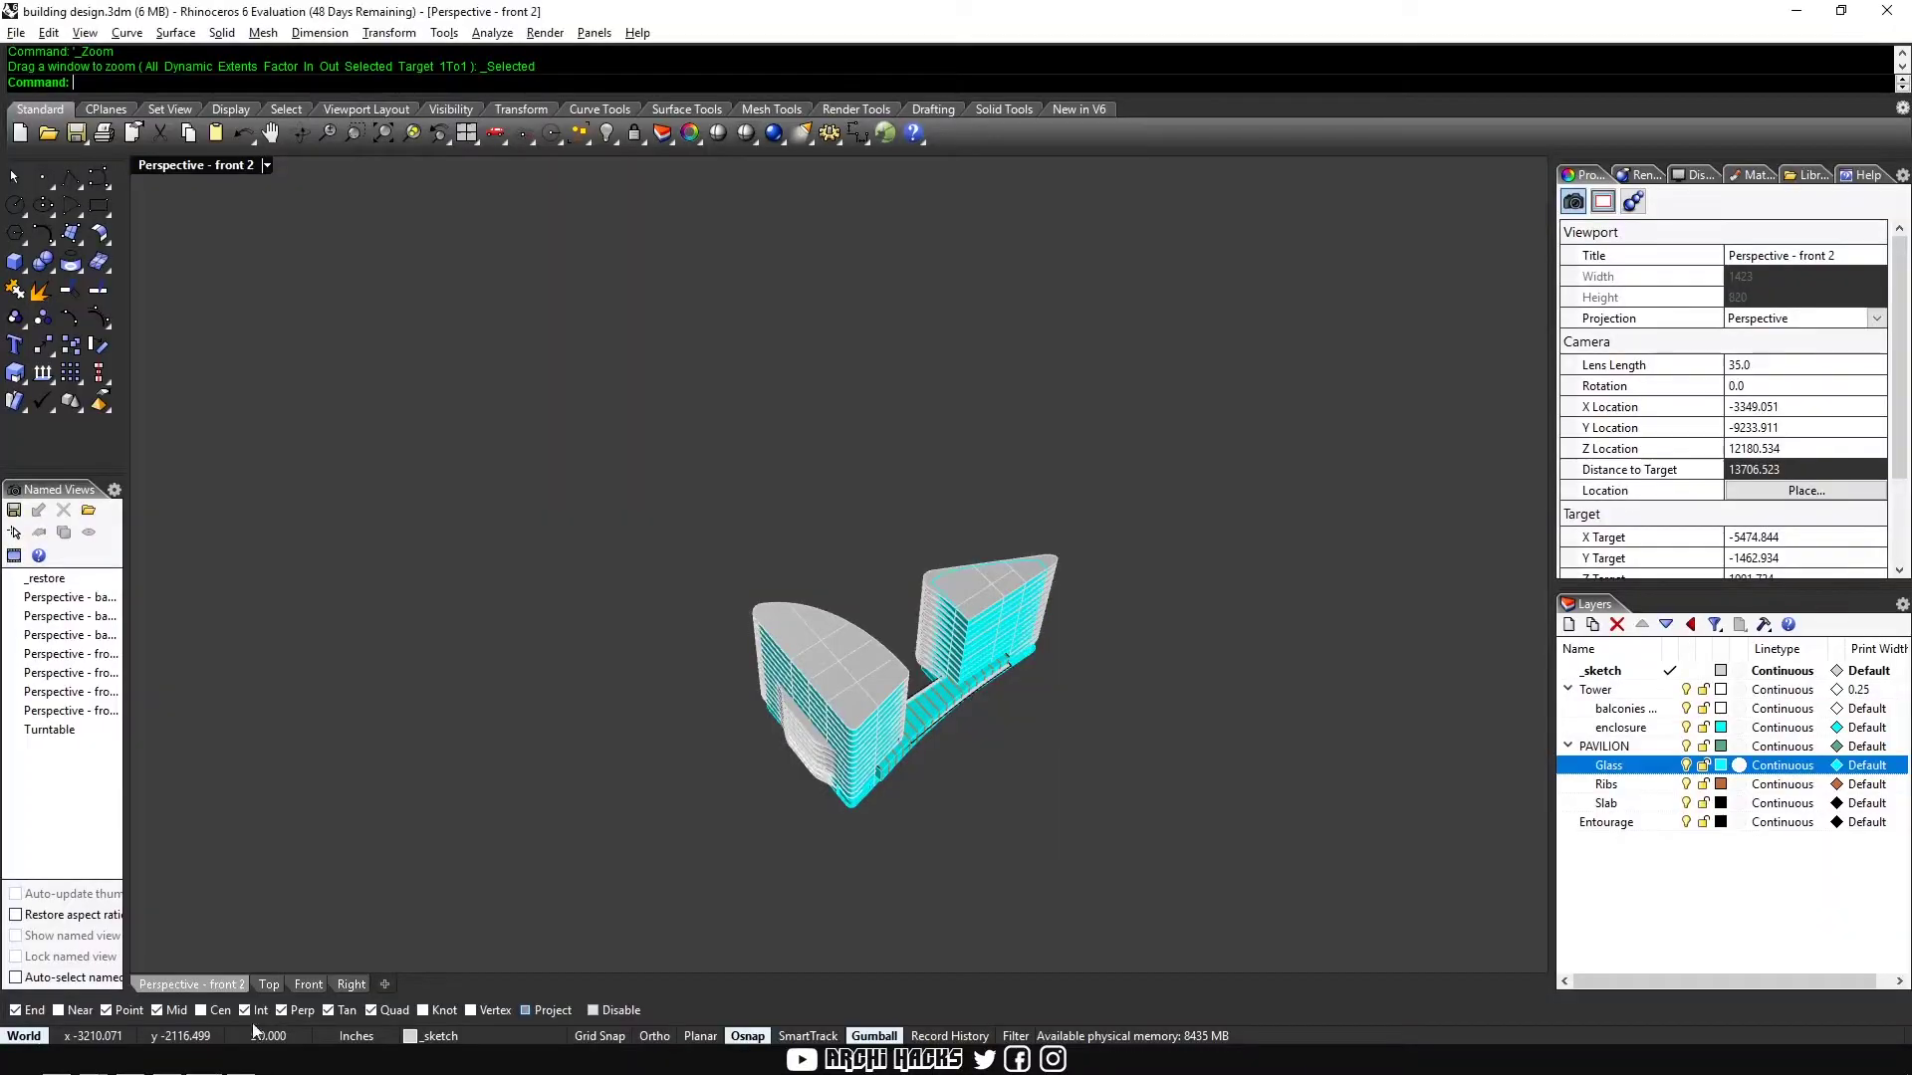
Step: Switch to Rhinoceros, maximize the Top viewport and set its display mode to Modeling
right_drag(925, 498, 923, 528)
key(ctrl+m)
click(751, 499)
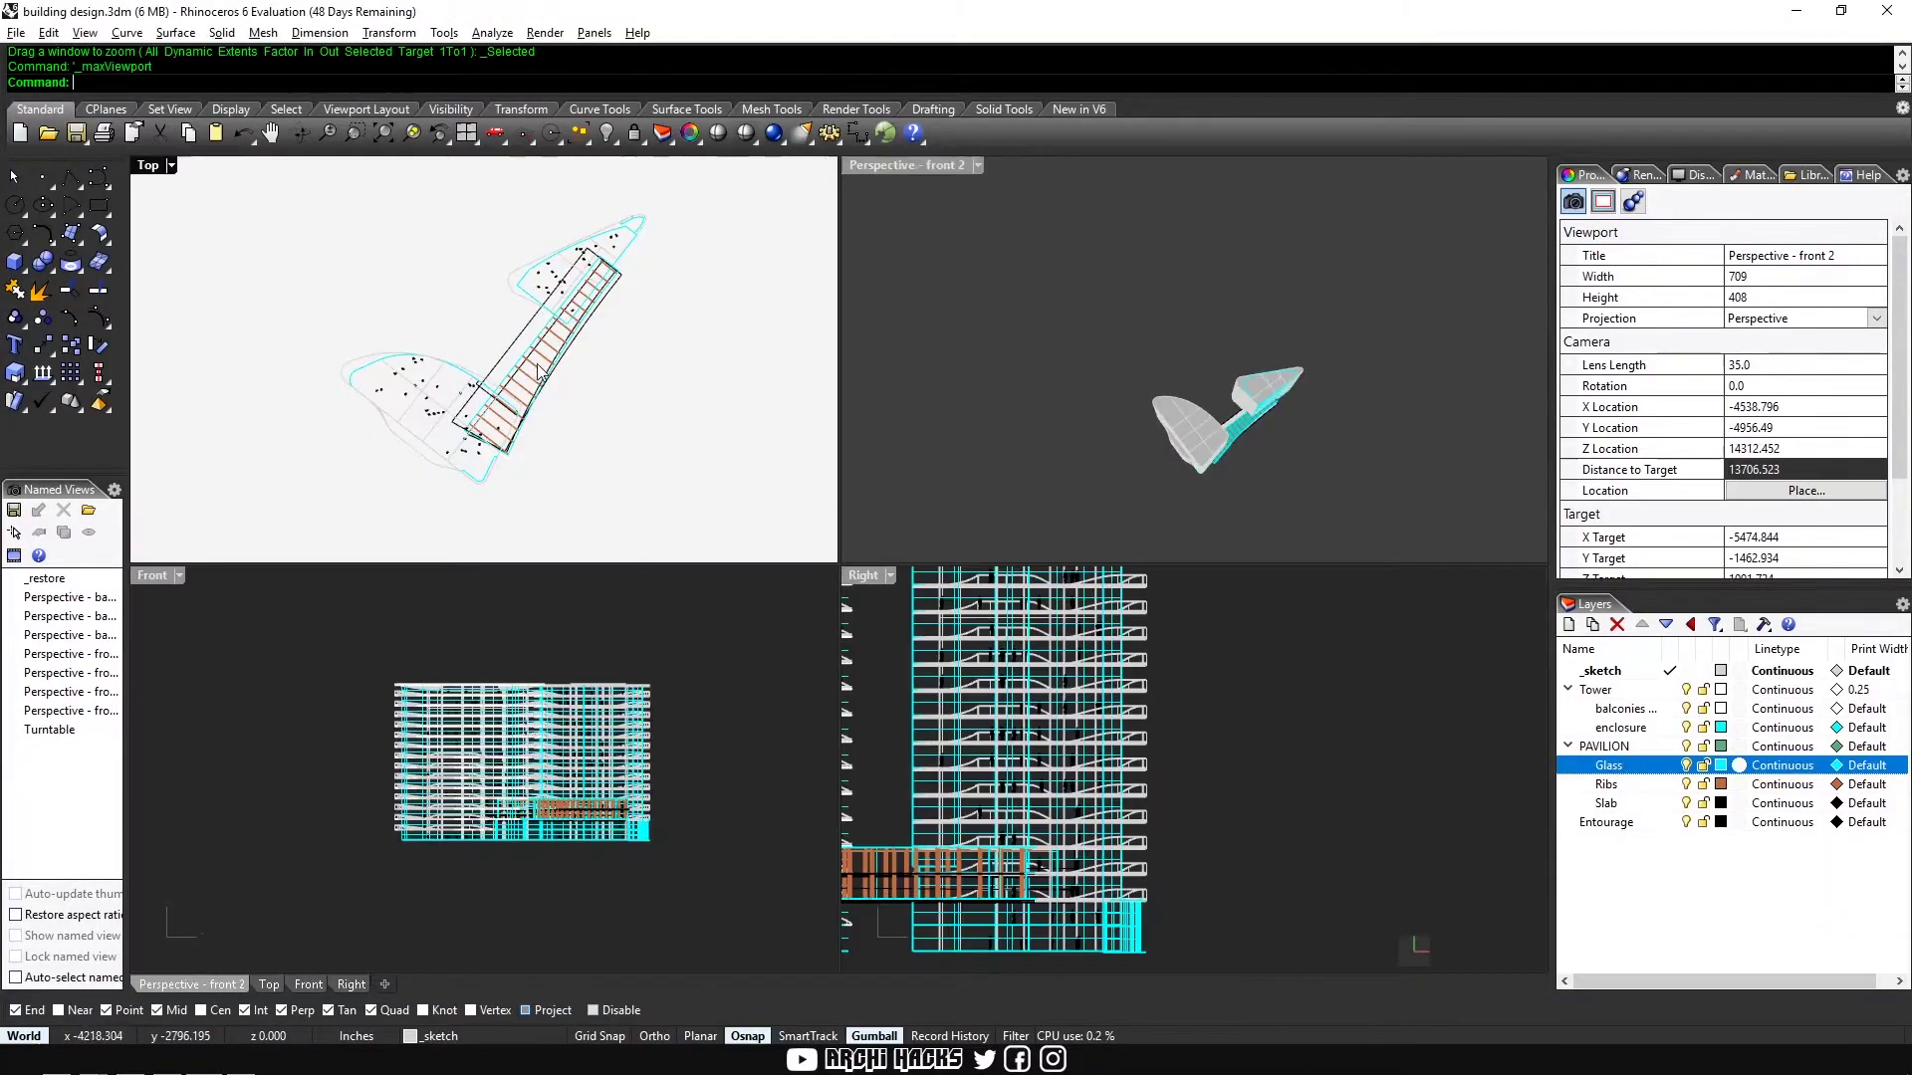
key(ctrl+m)
scroll(956, 533, down, 8)
key(ctrl+alt+s)
right_drag(1151, 675, 1042, 679)
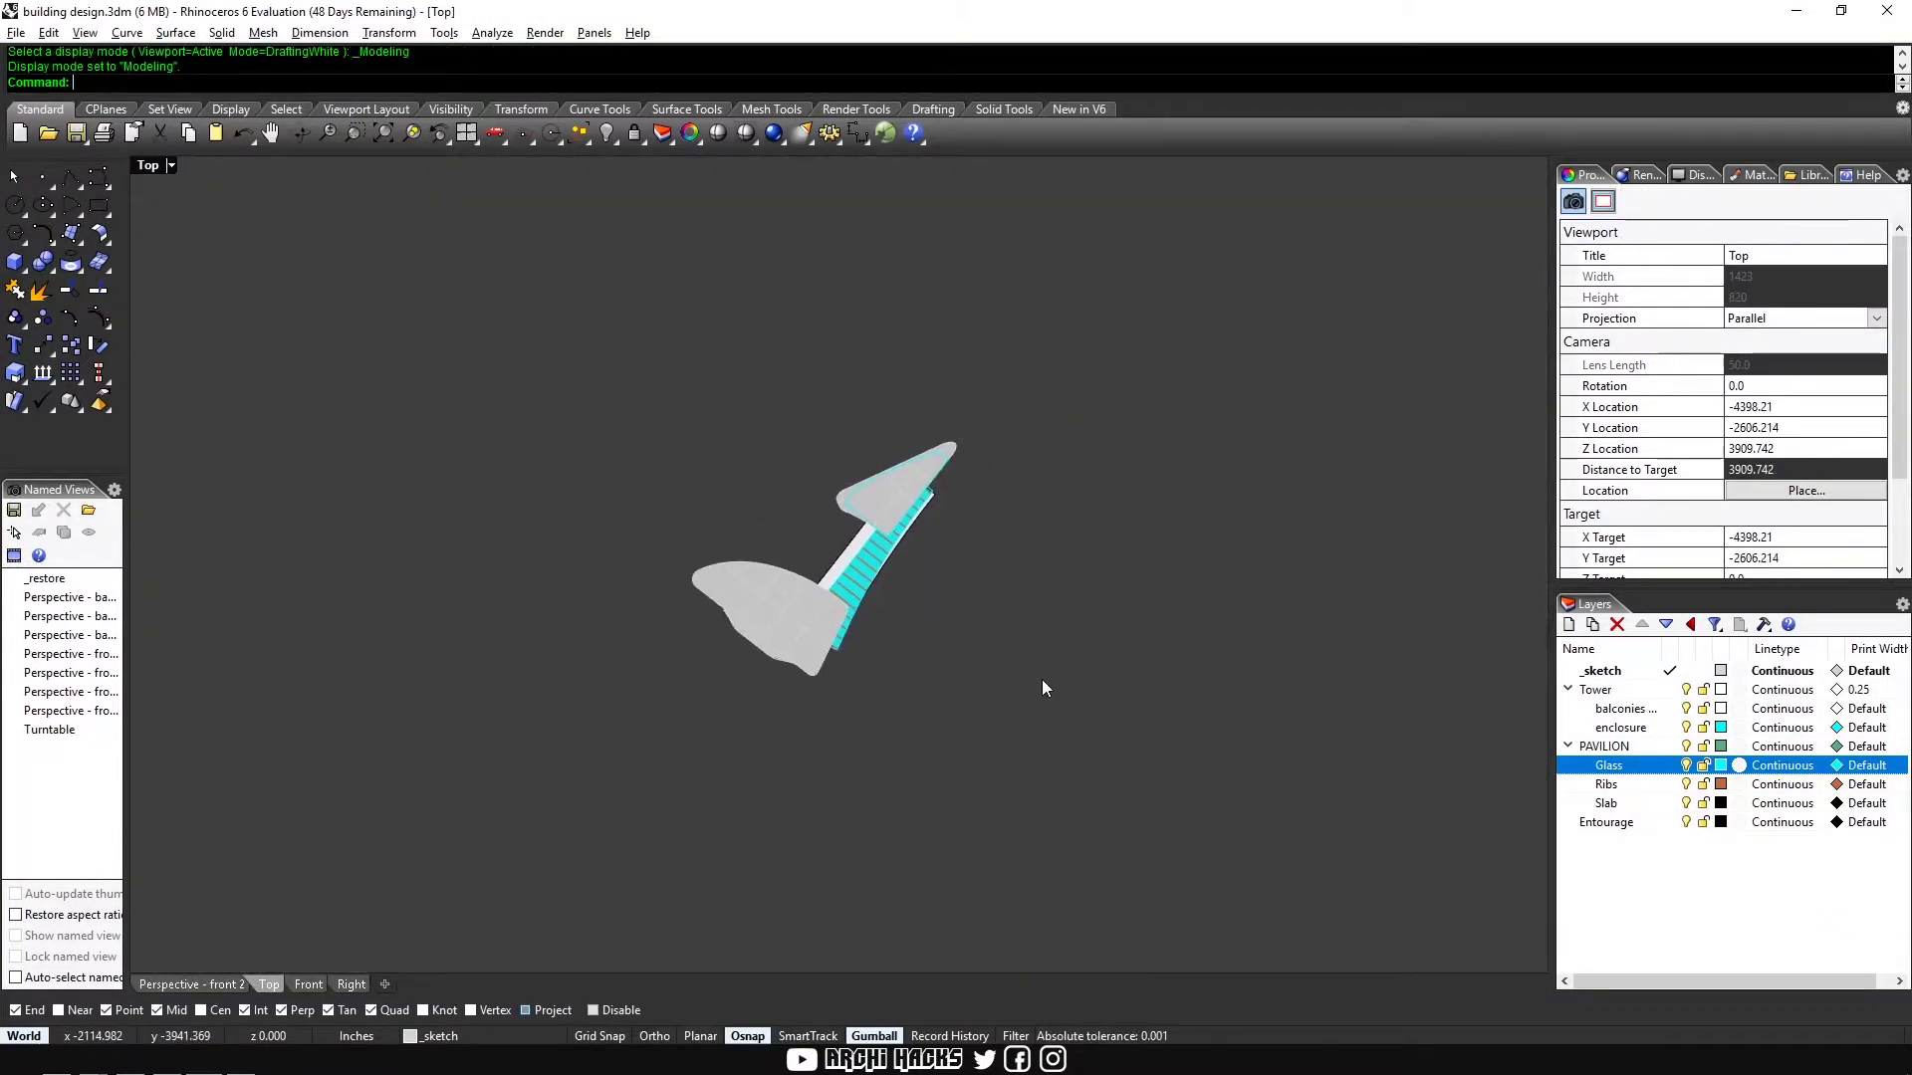
Step: Insert "satelite image.jpg" as a picture in the Top view, sized to extend well beyond the building on all sides
text(Picture)
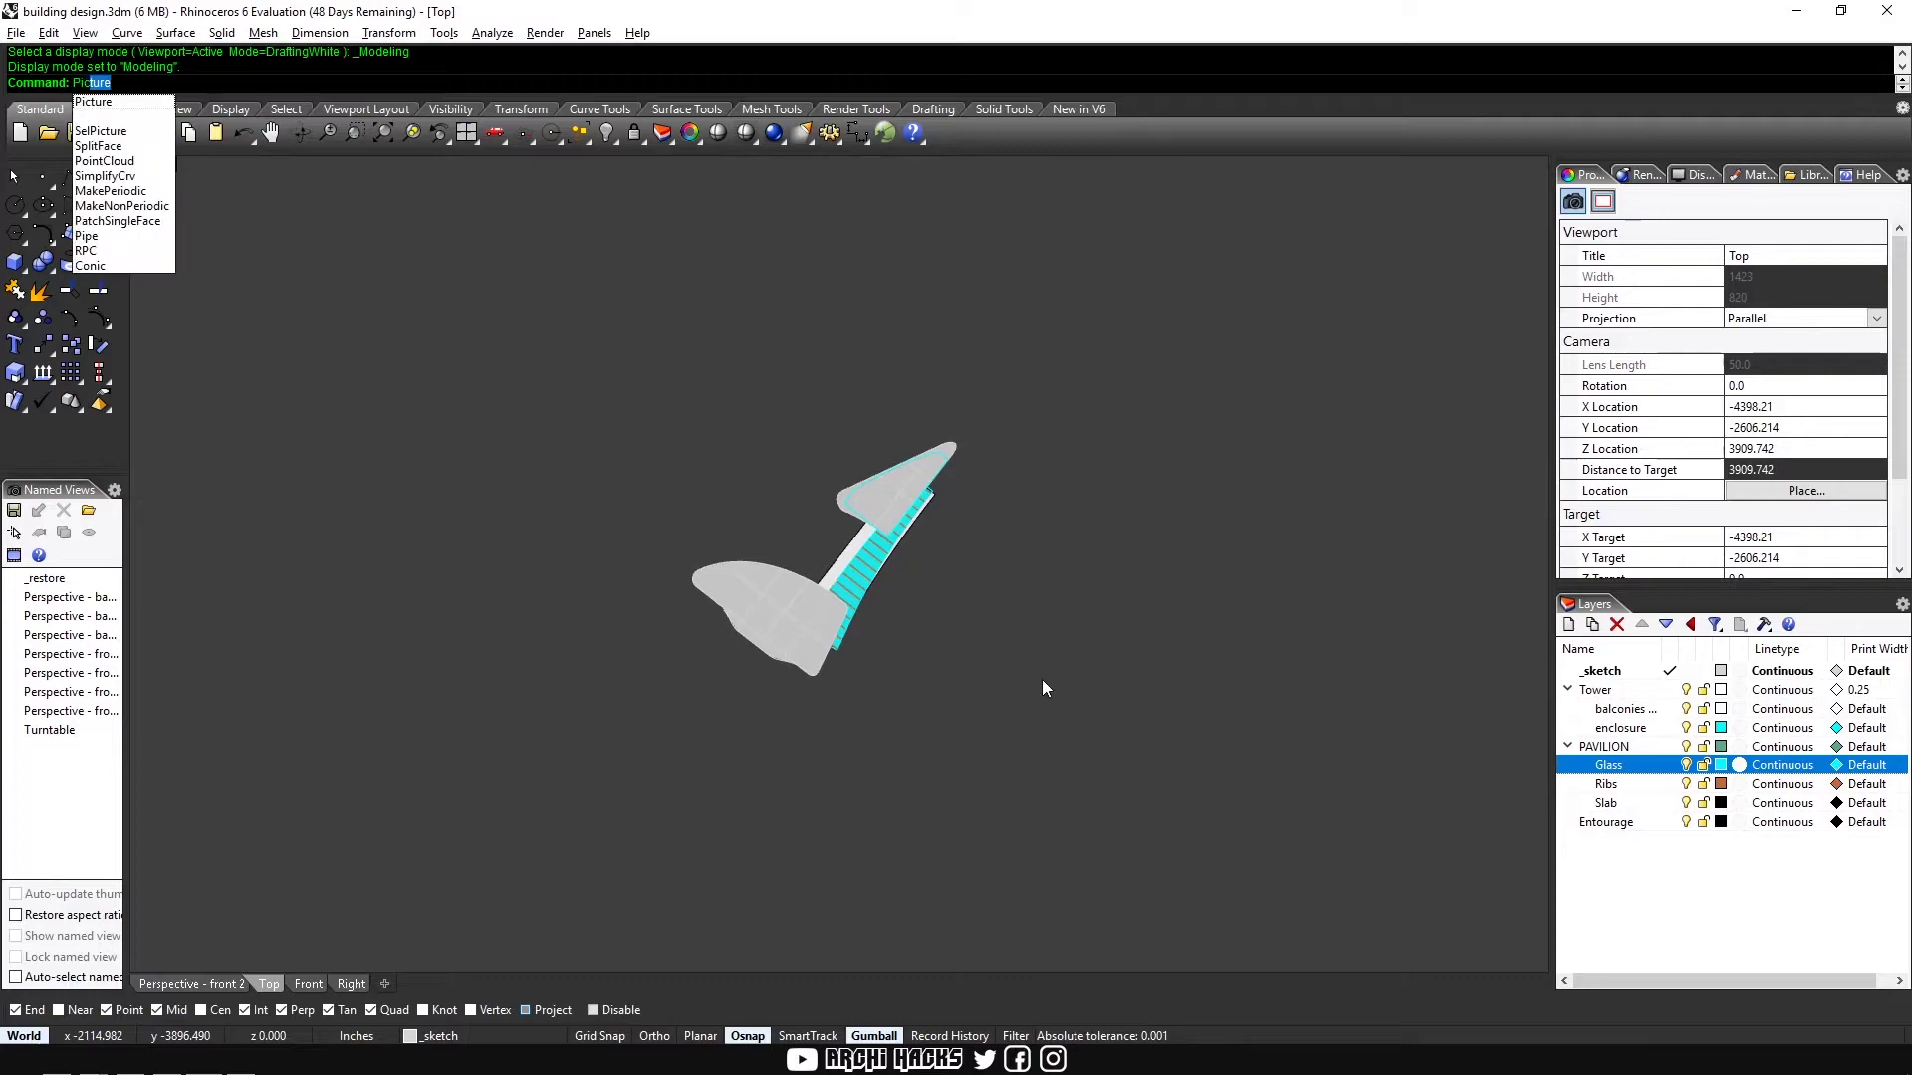
key(Return)
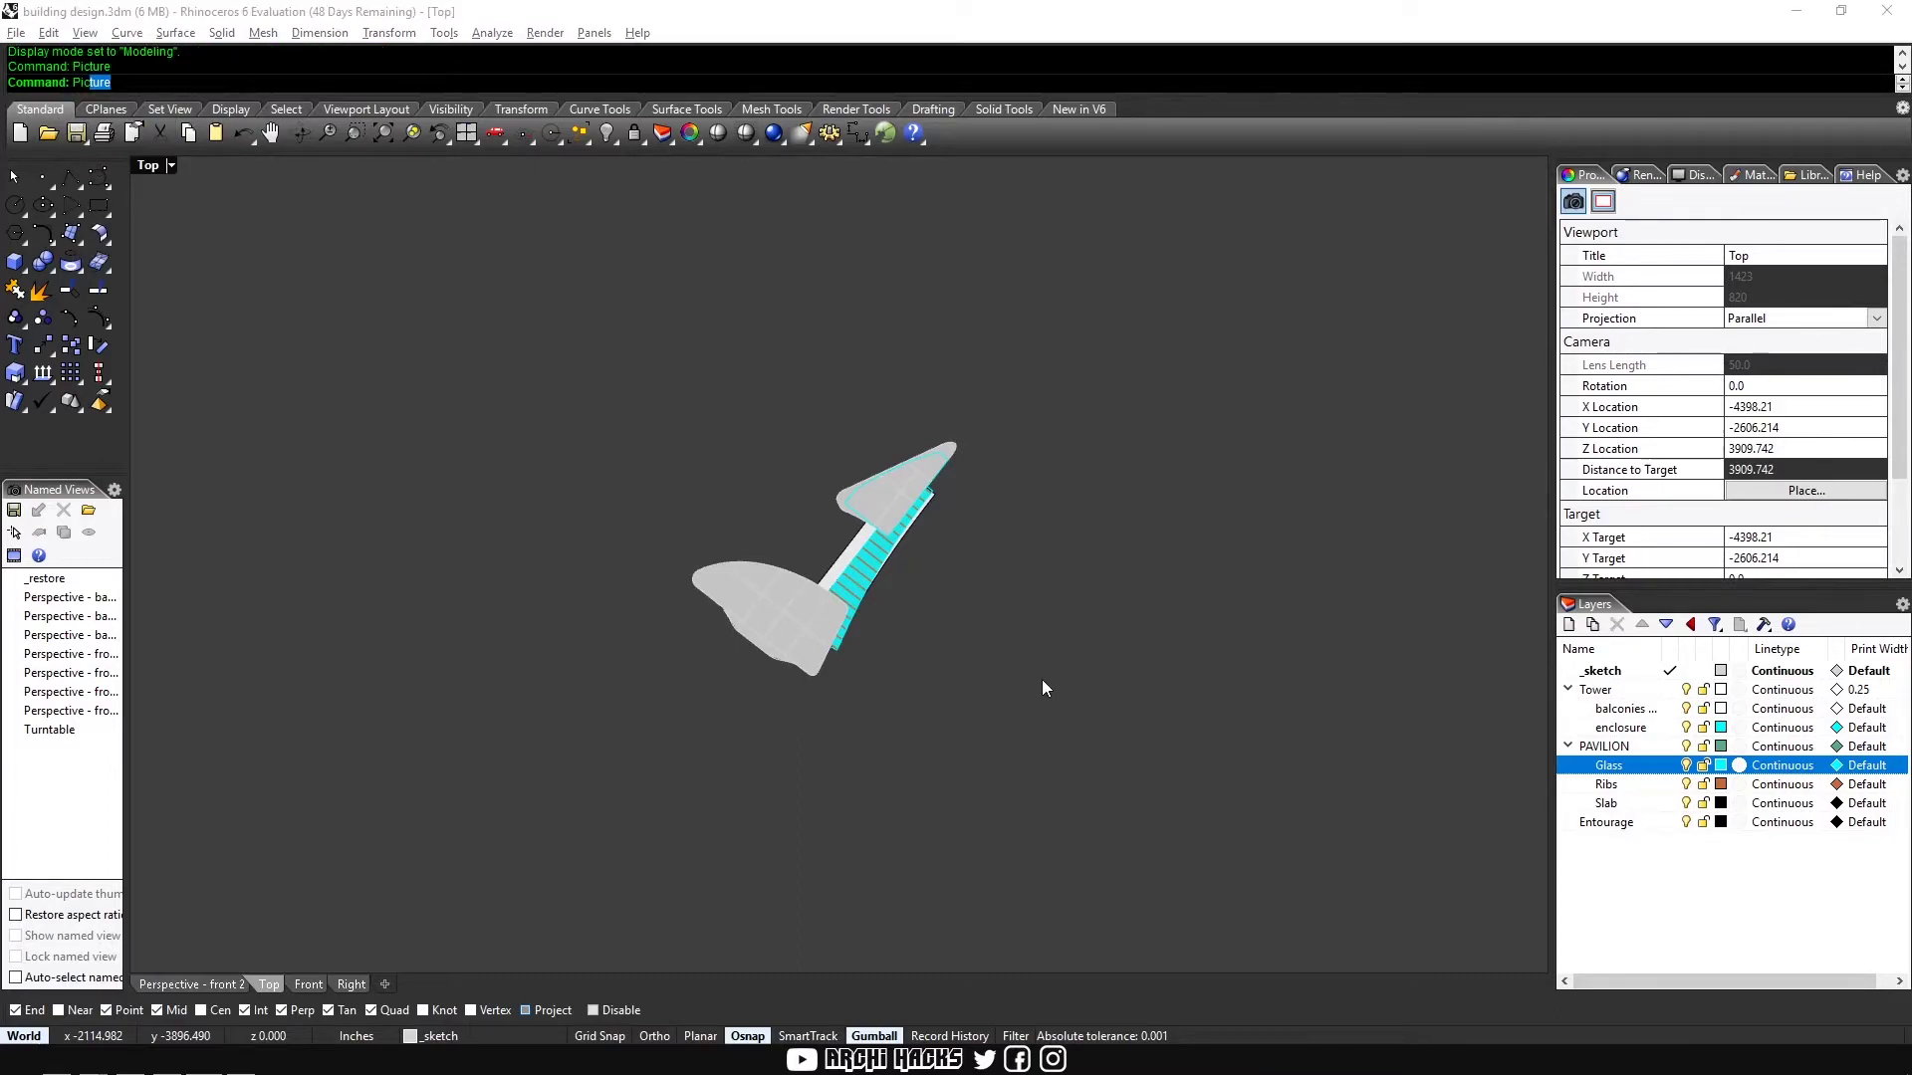
key(Return)
click(359, 225)
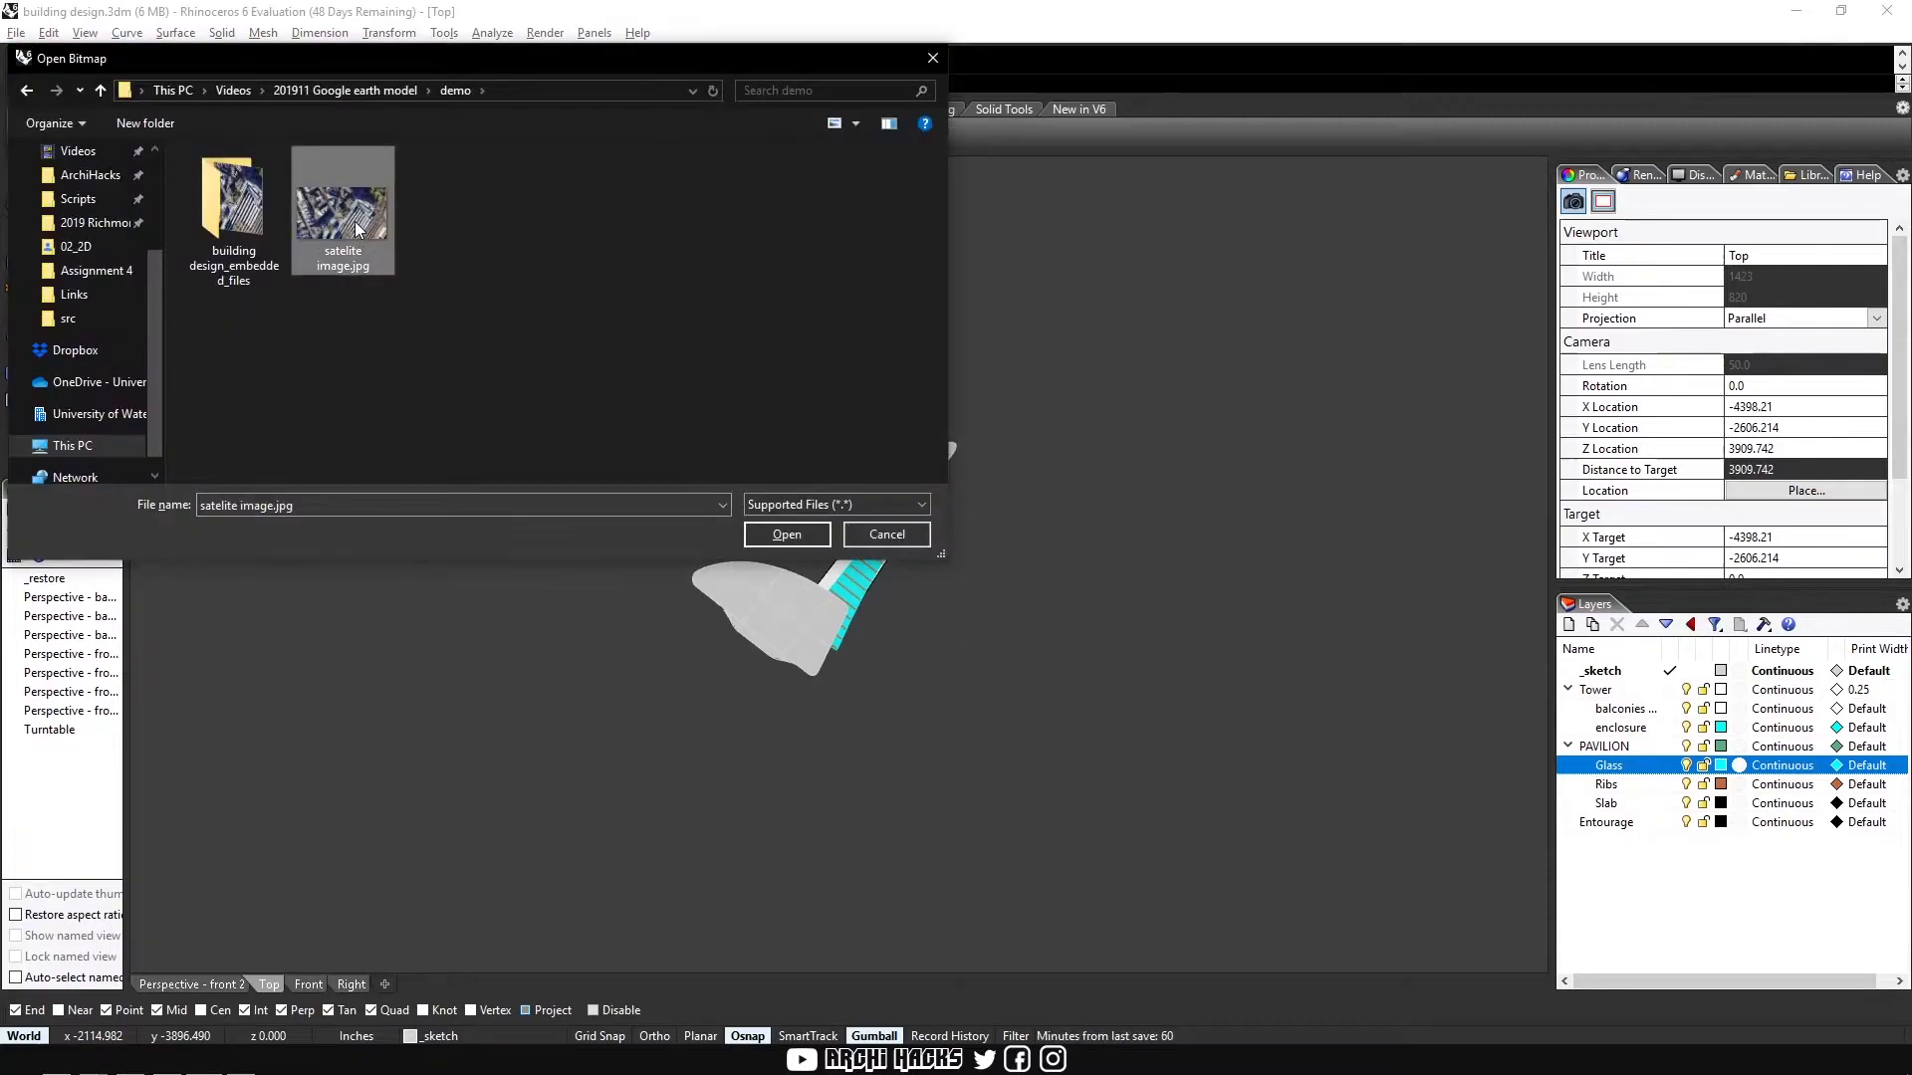
double_click(358, 225)
click(370, 846)
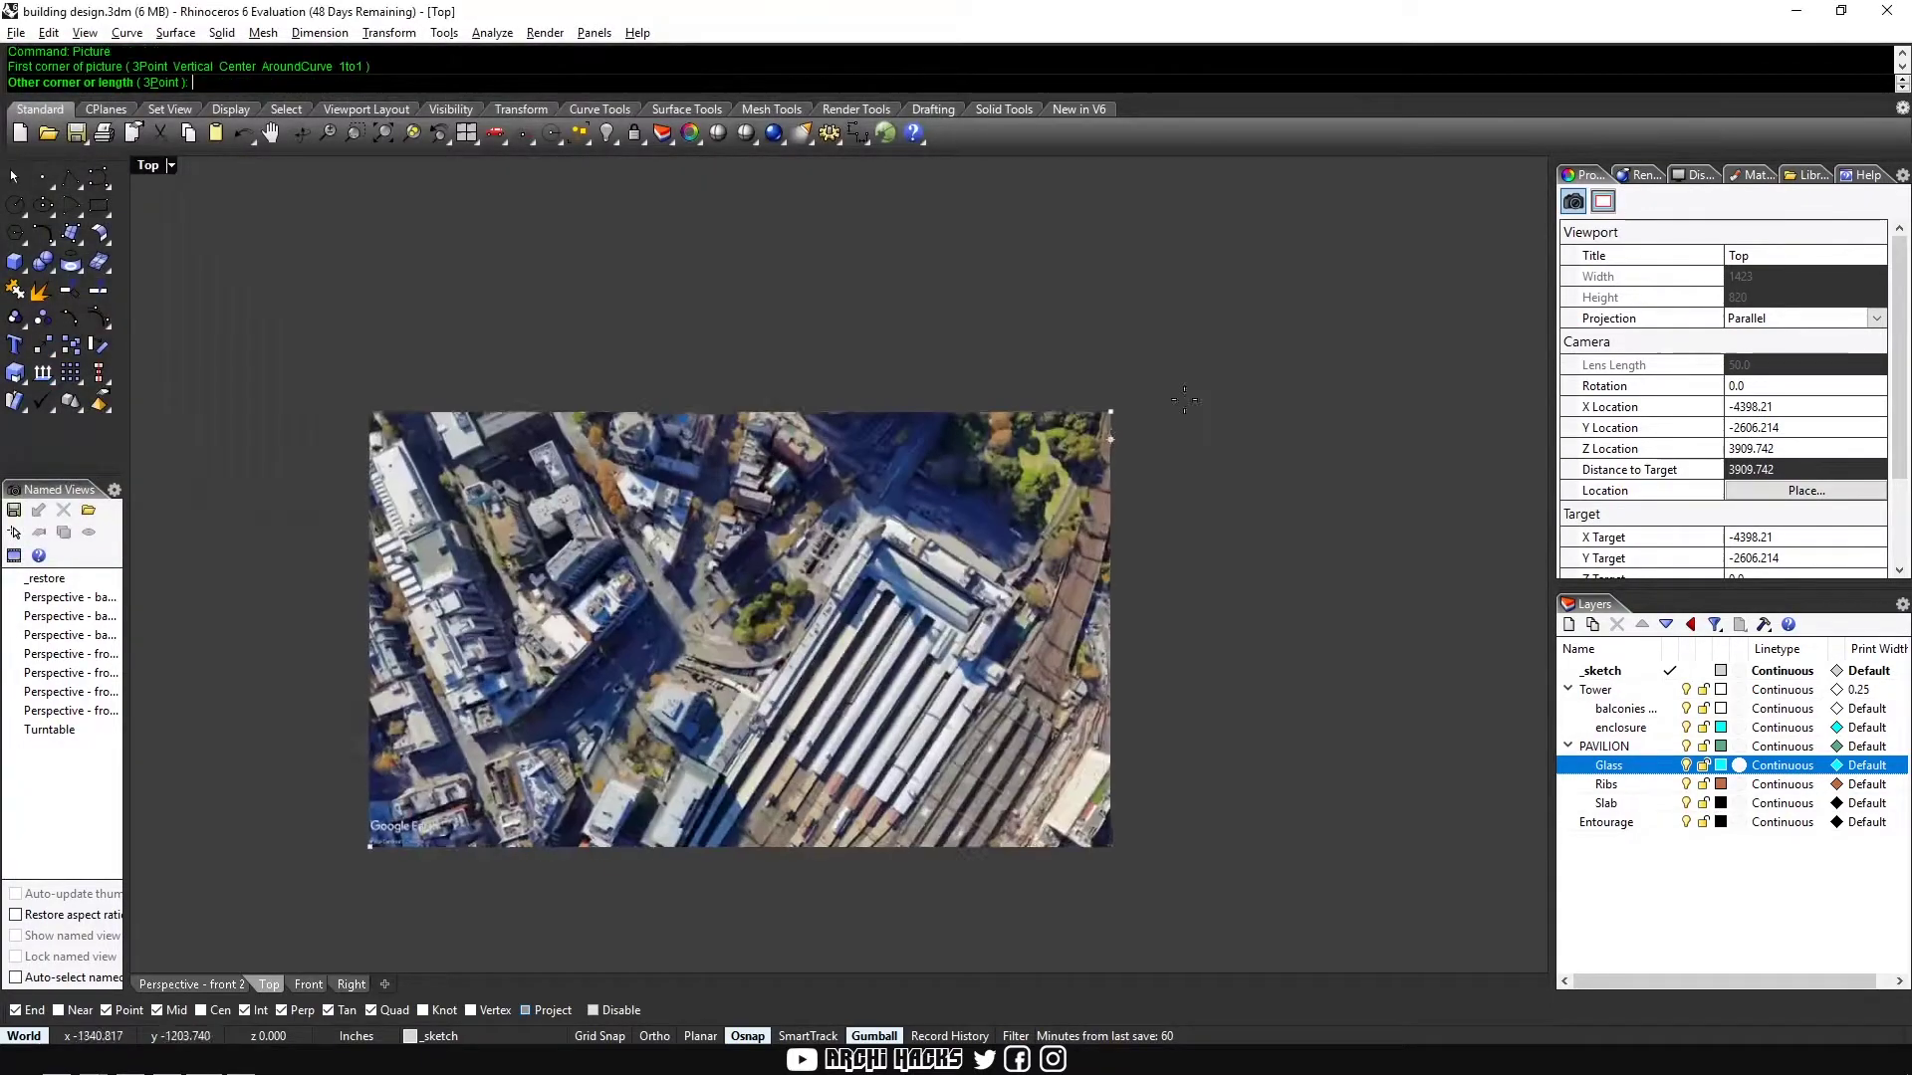
click(1399, 312)
Step: Move the satellite picture so the building's lower corner lines up with the edge of the railway station
click(1304, 444)
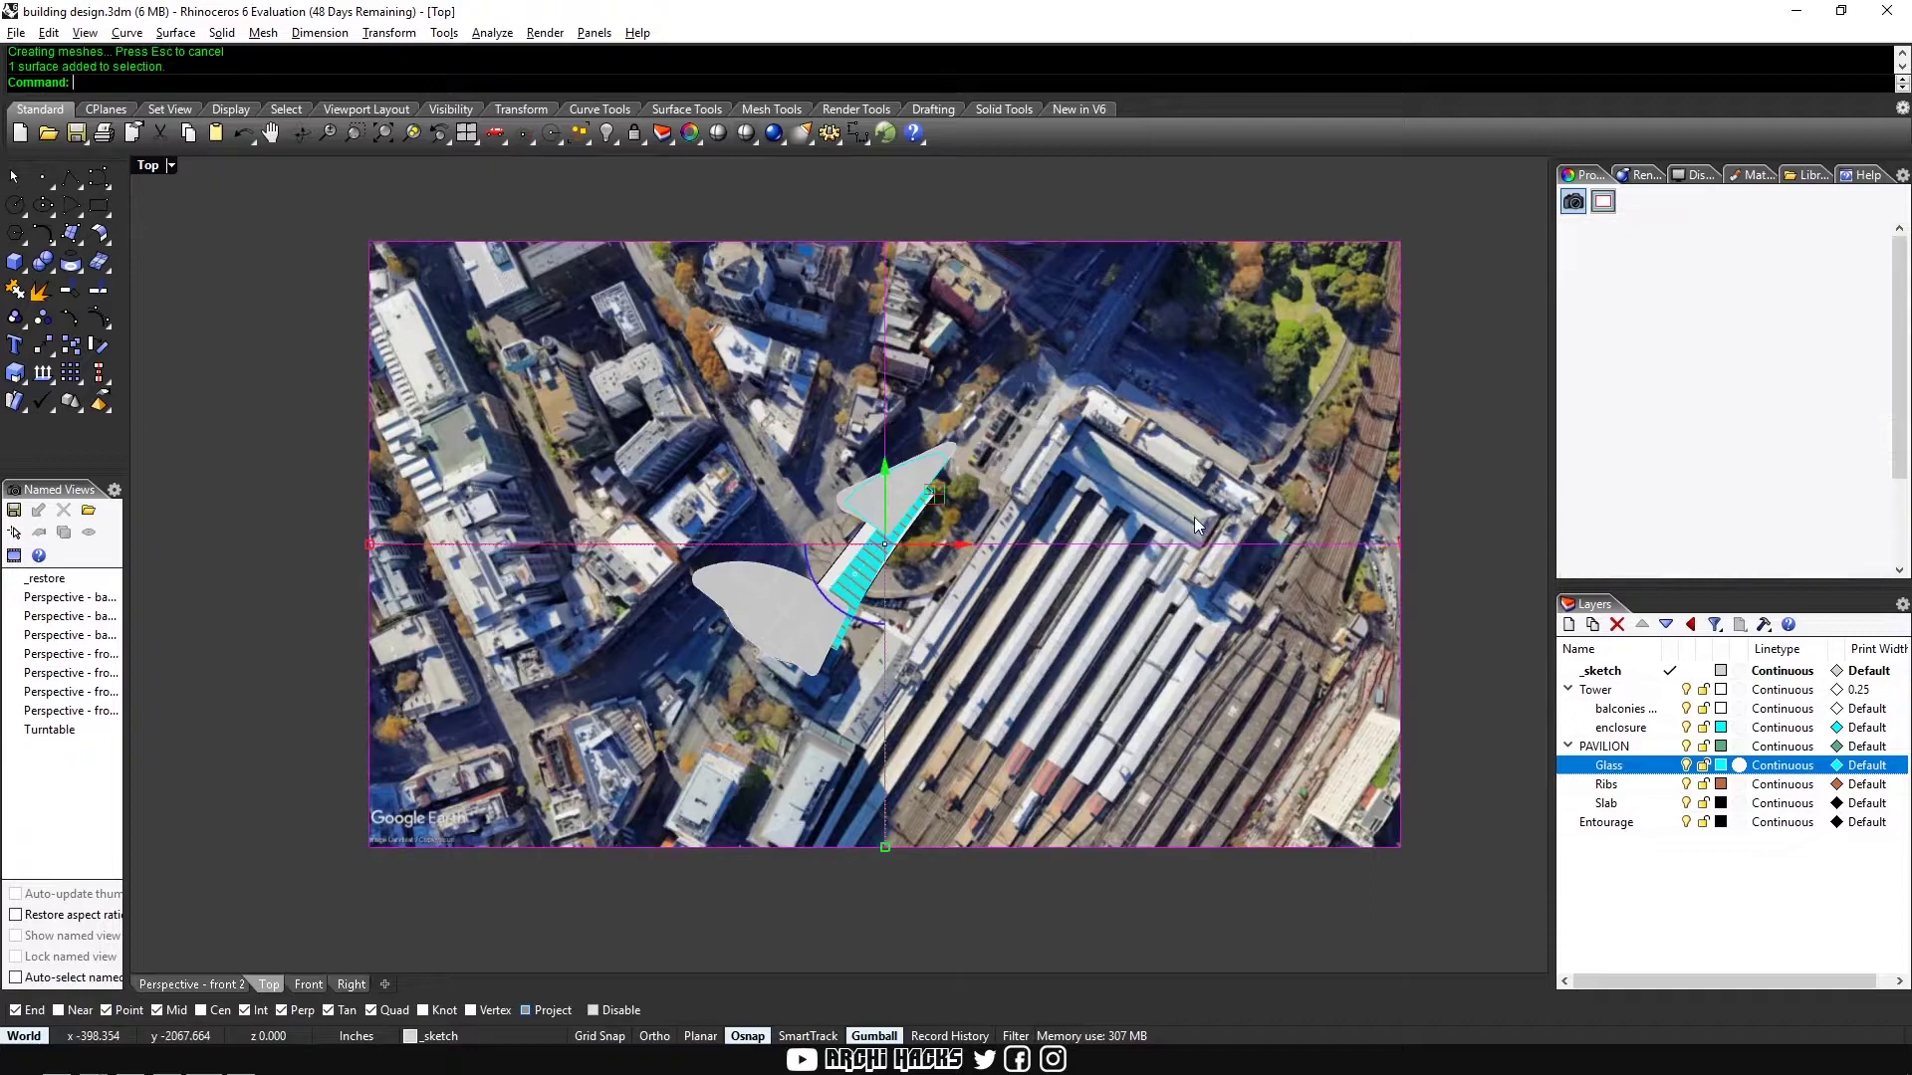
text(m)
key(Return)
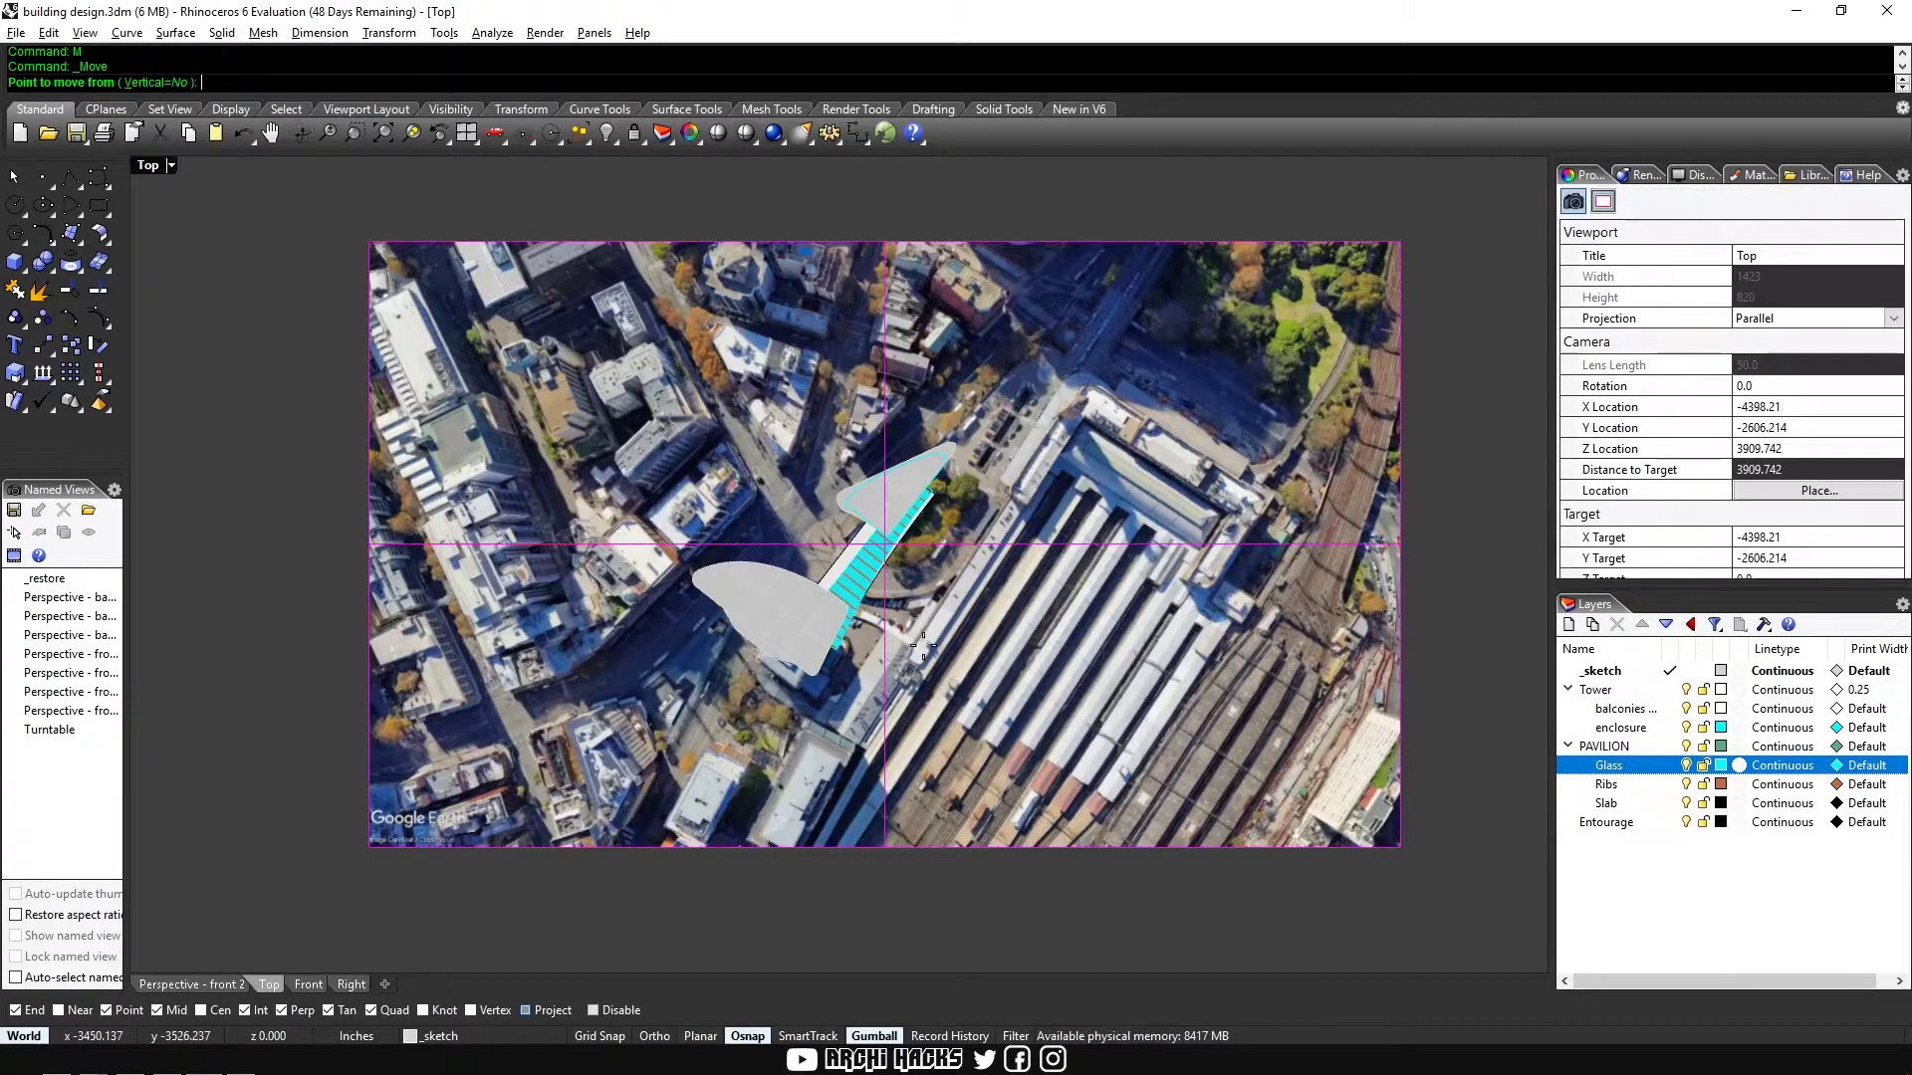
click(913, 648)
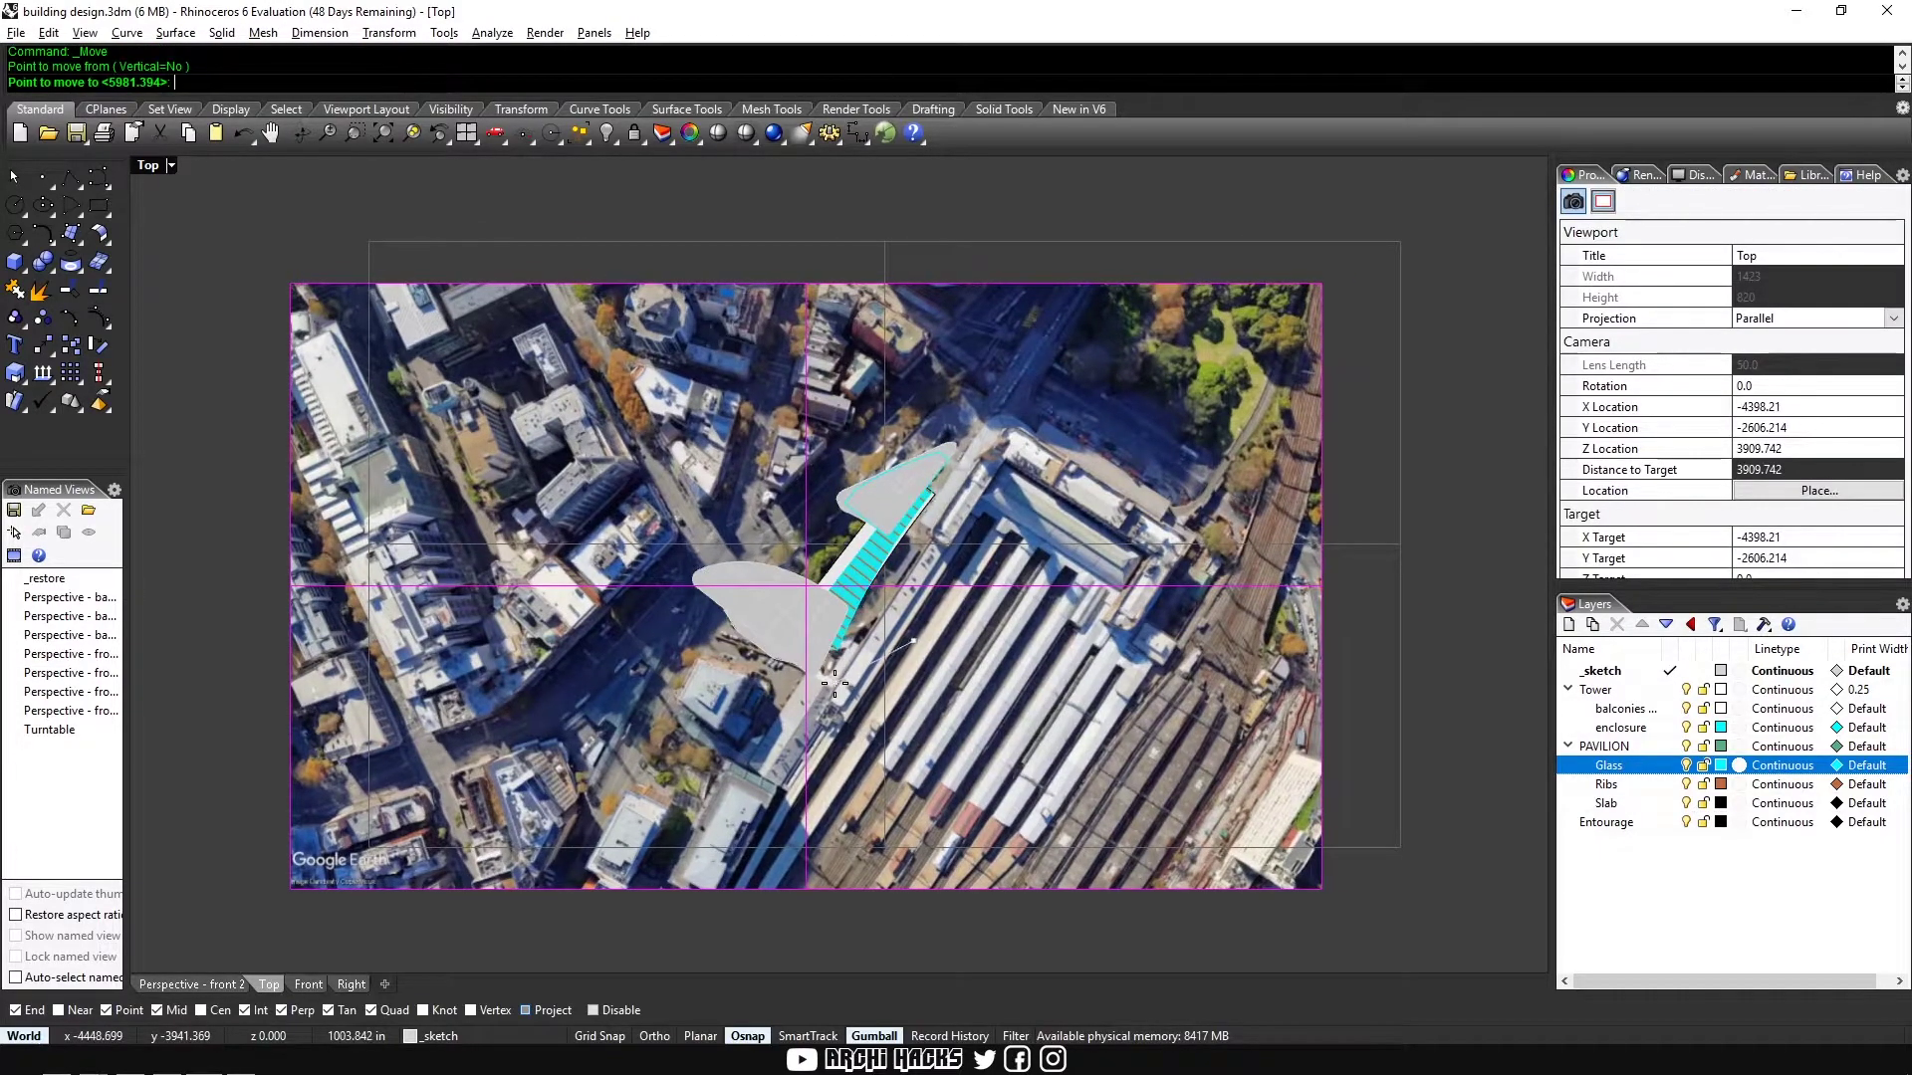
key(alt)
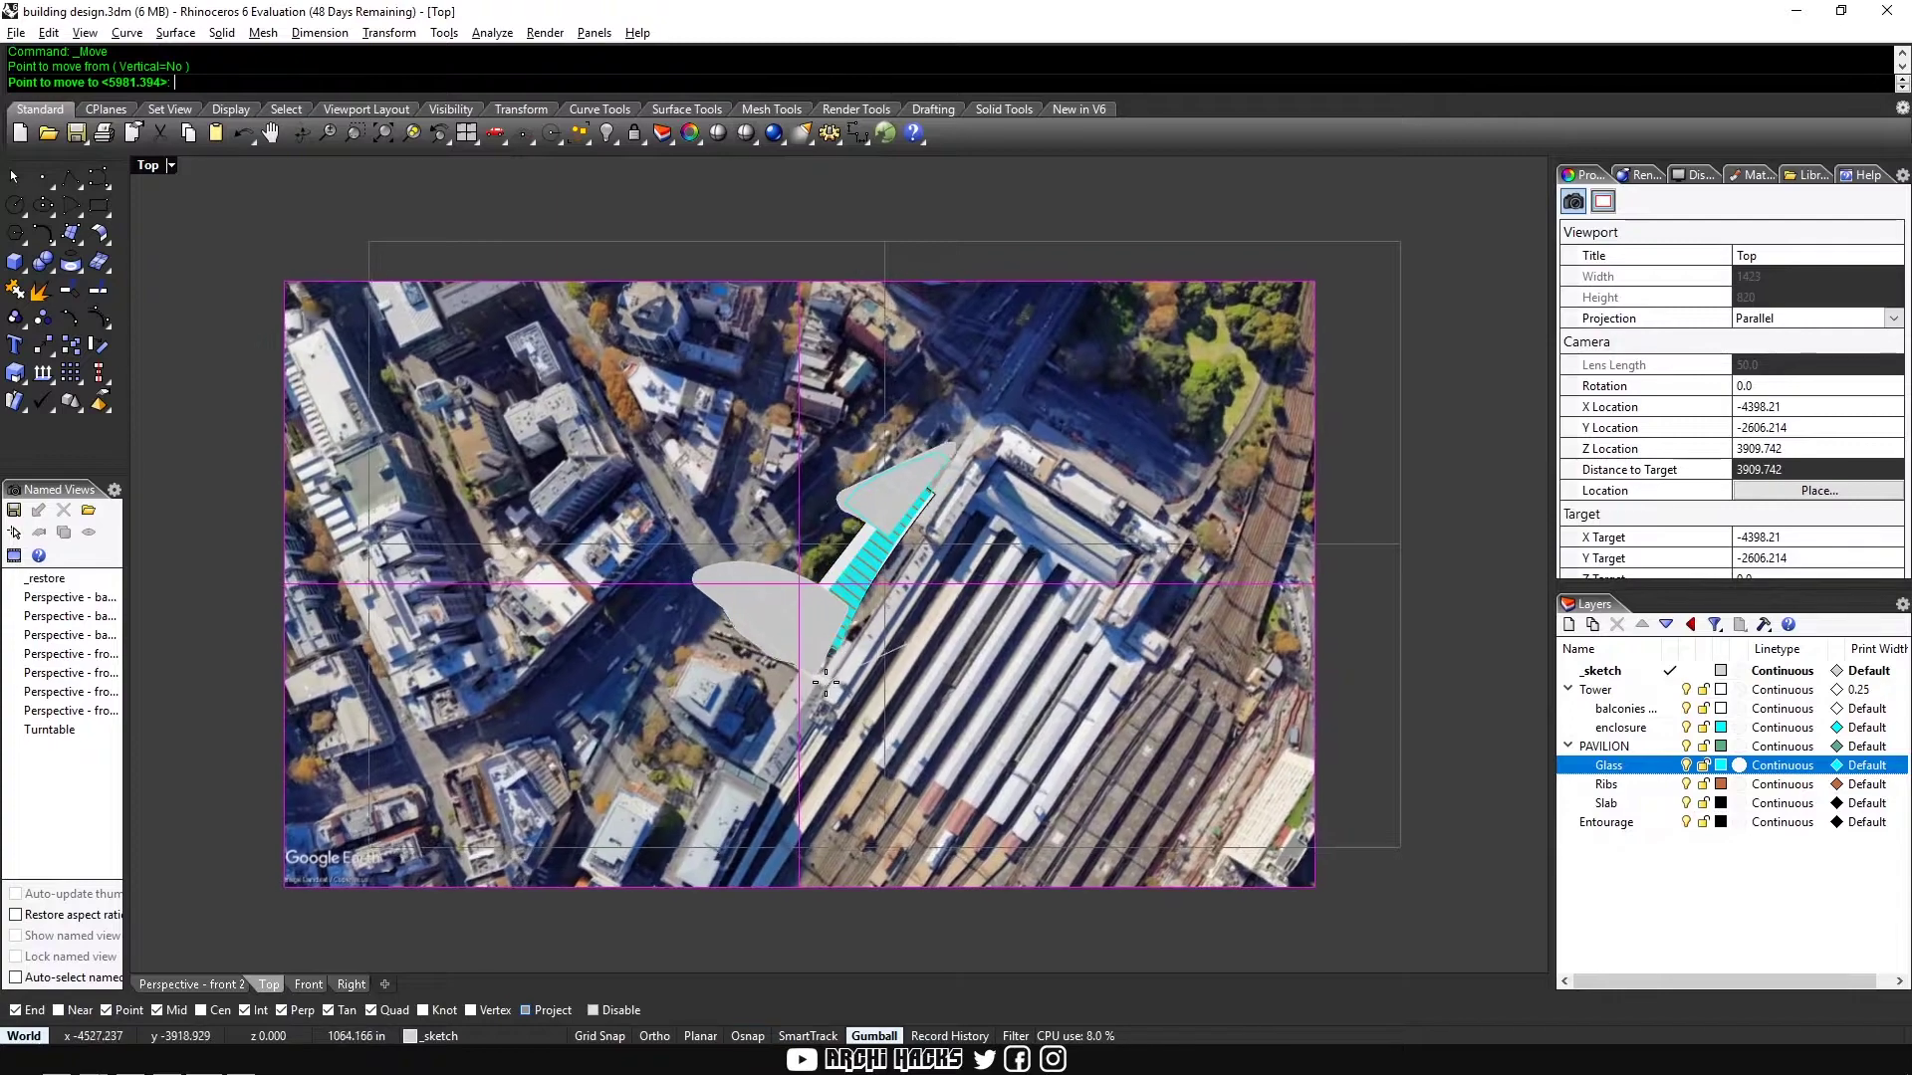
click(823, 685)
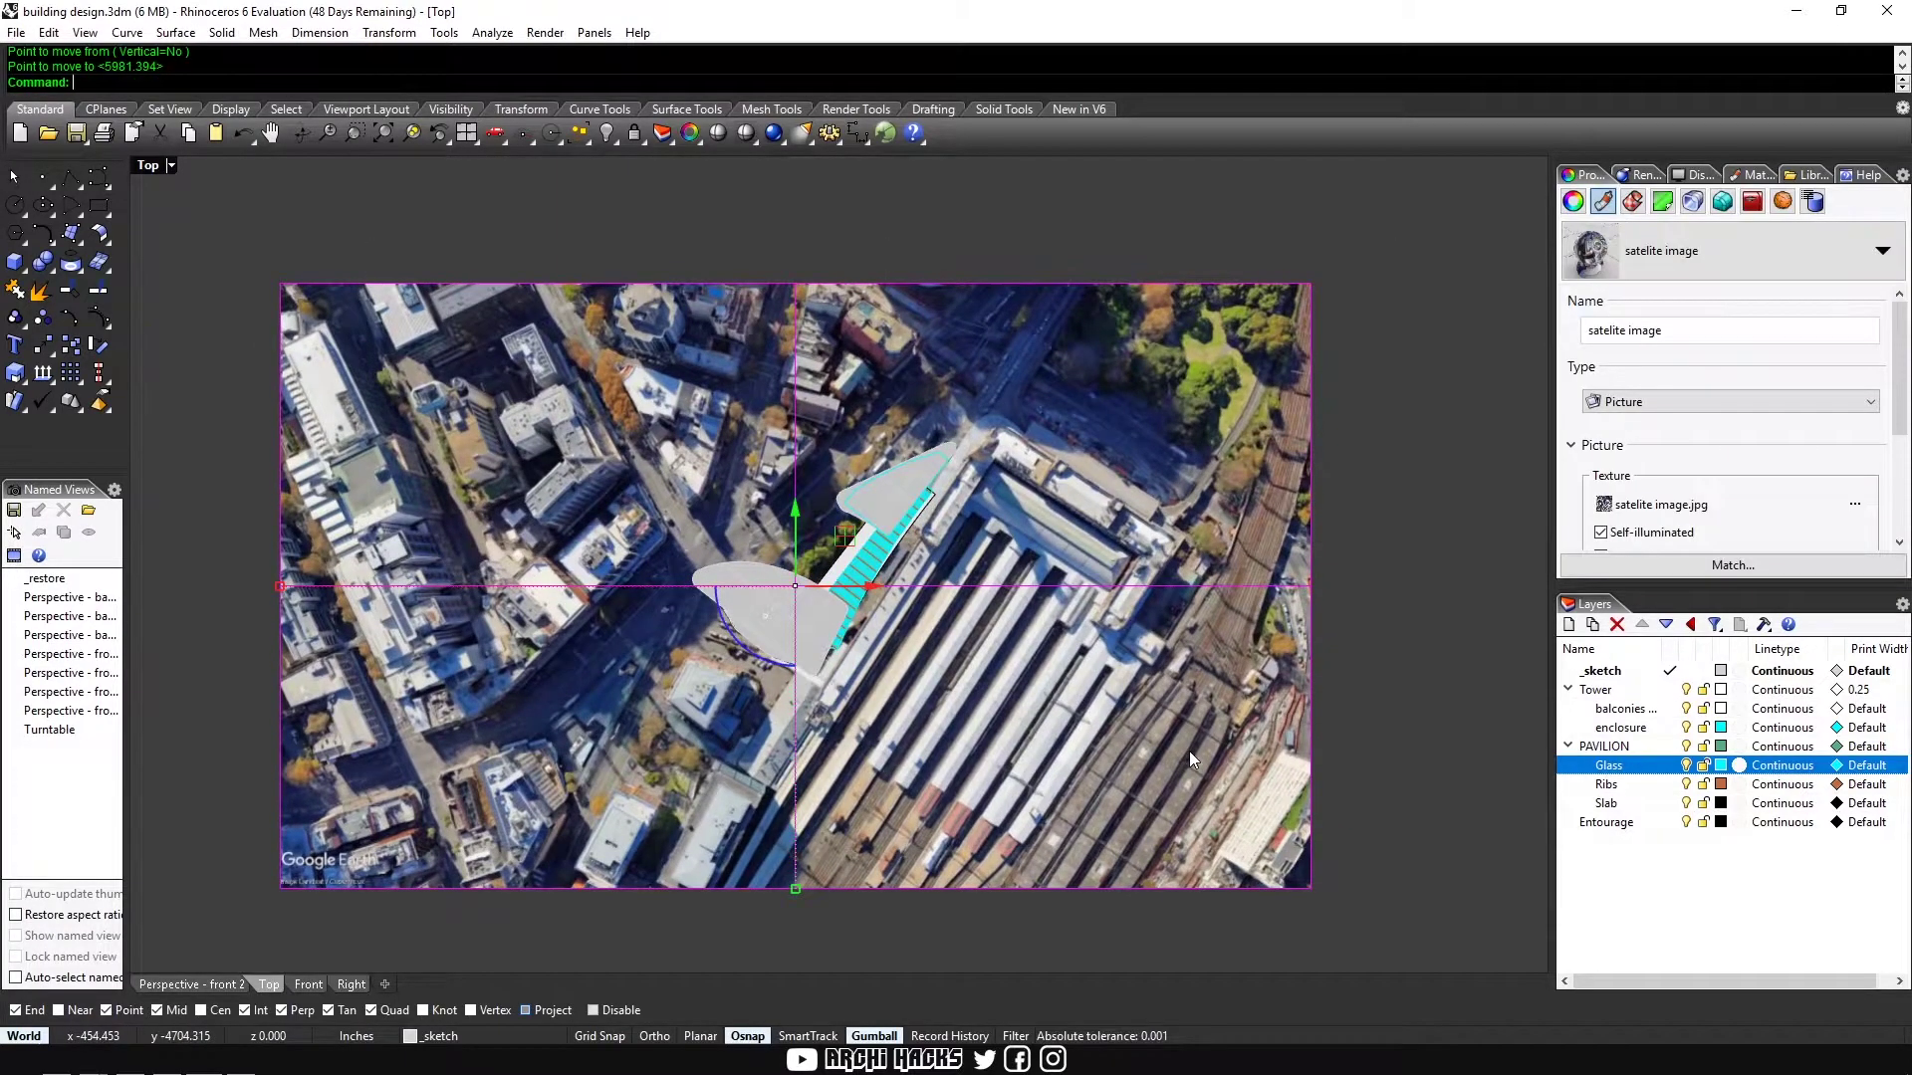
key(Escape)
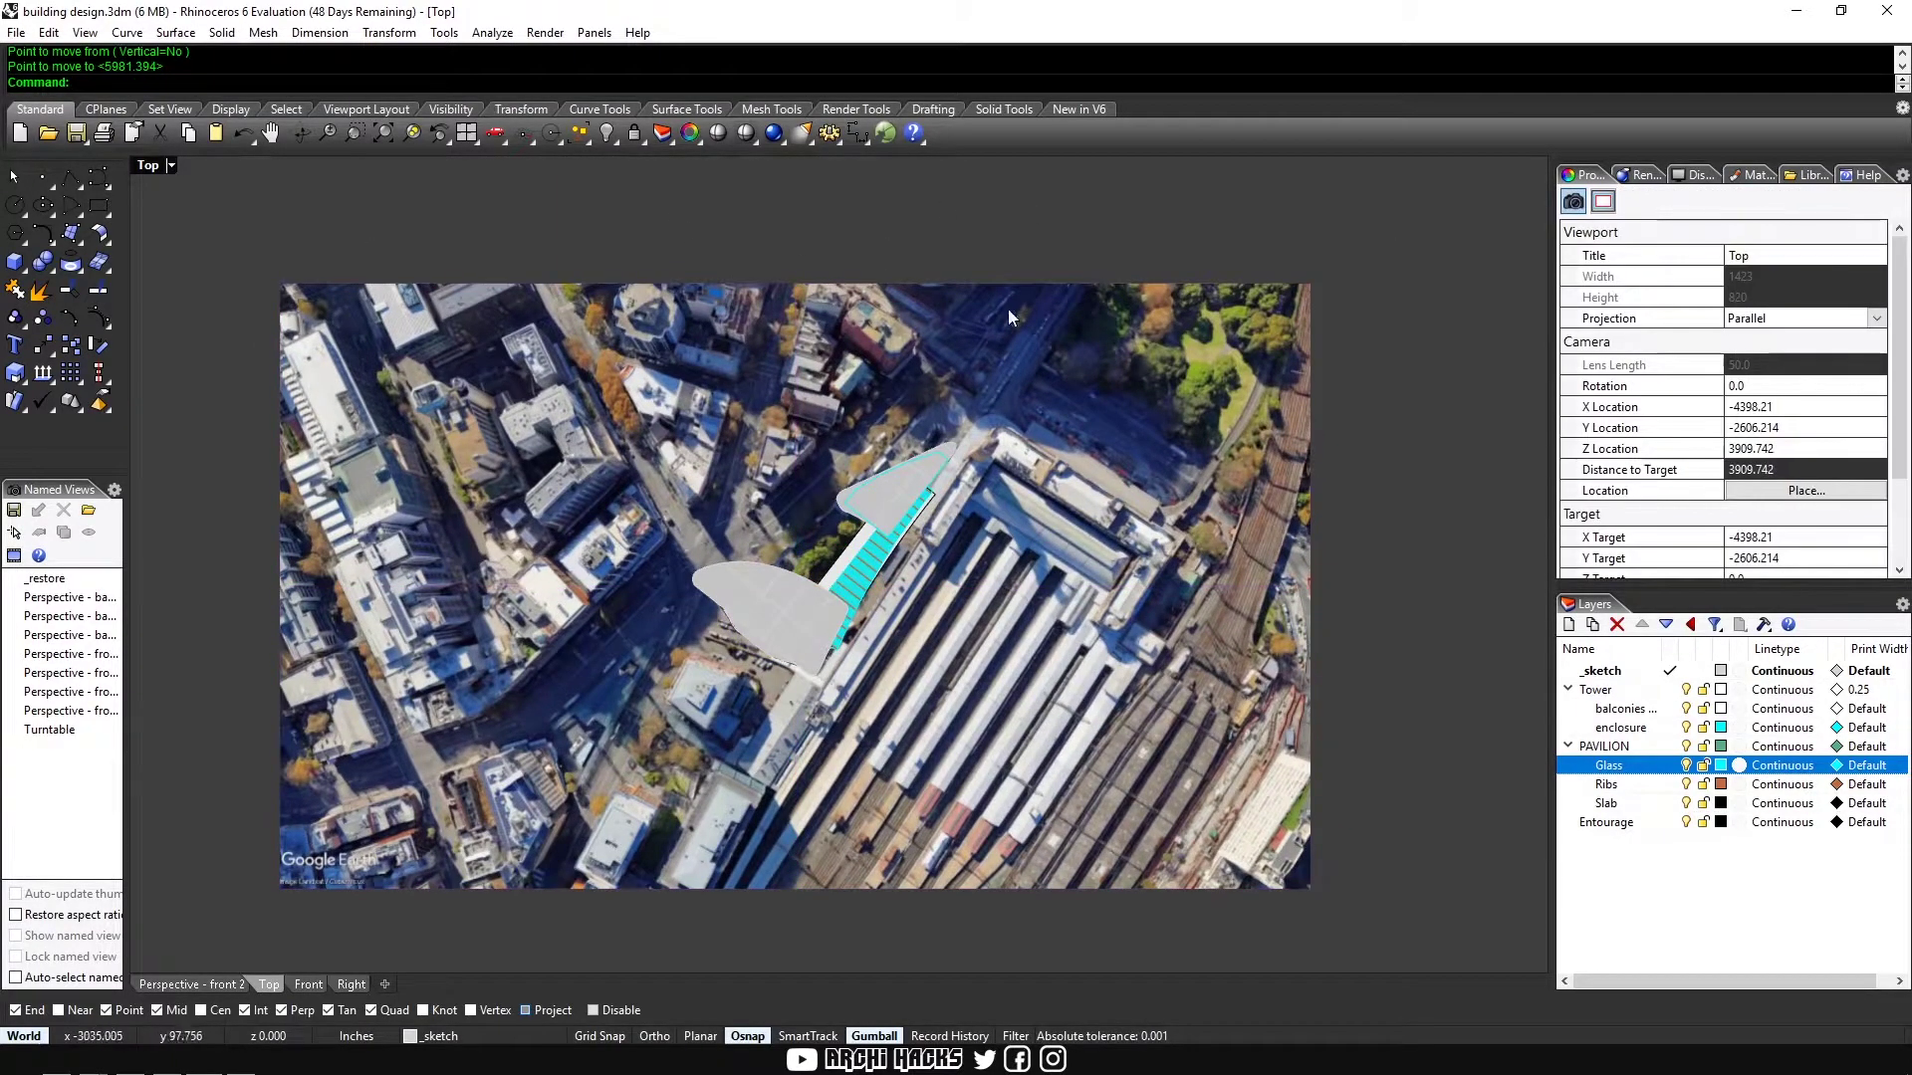
Step: Select the satellite picture beneath the building and lock it
right_drag(1022, 310, 1181, 294)
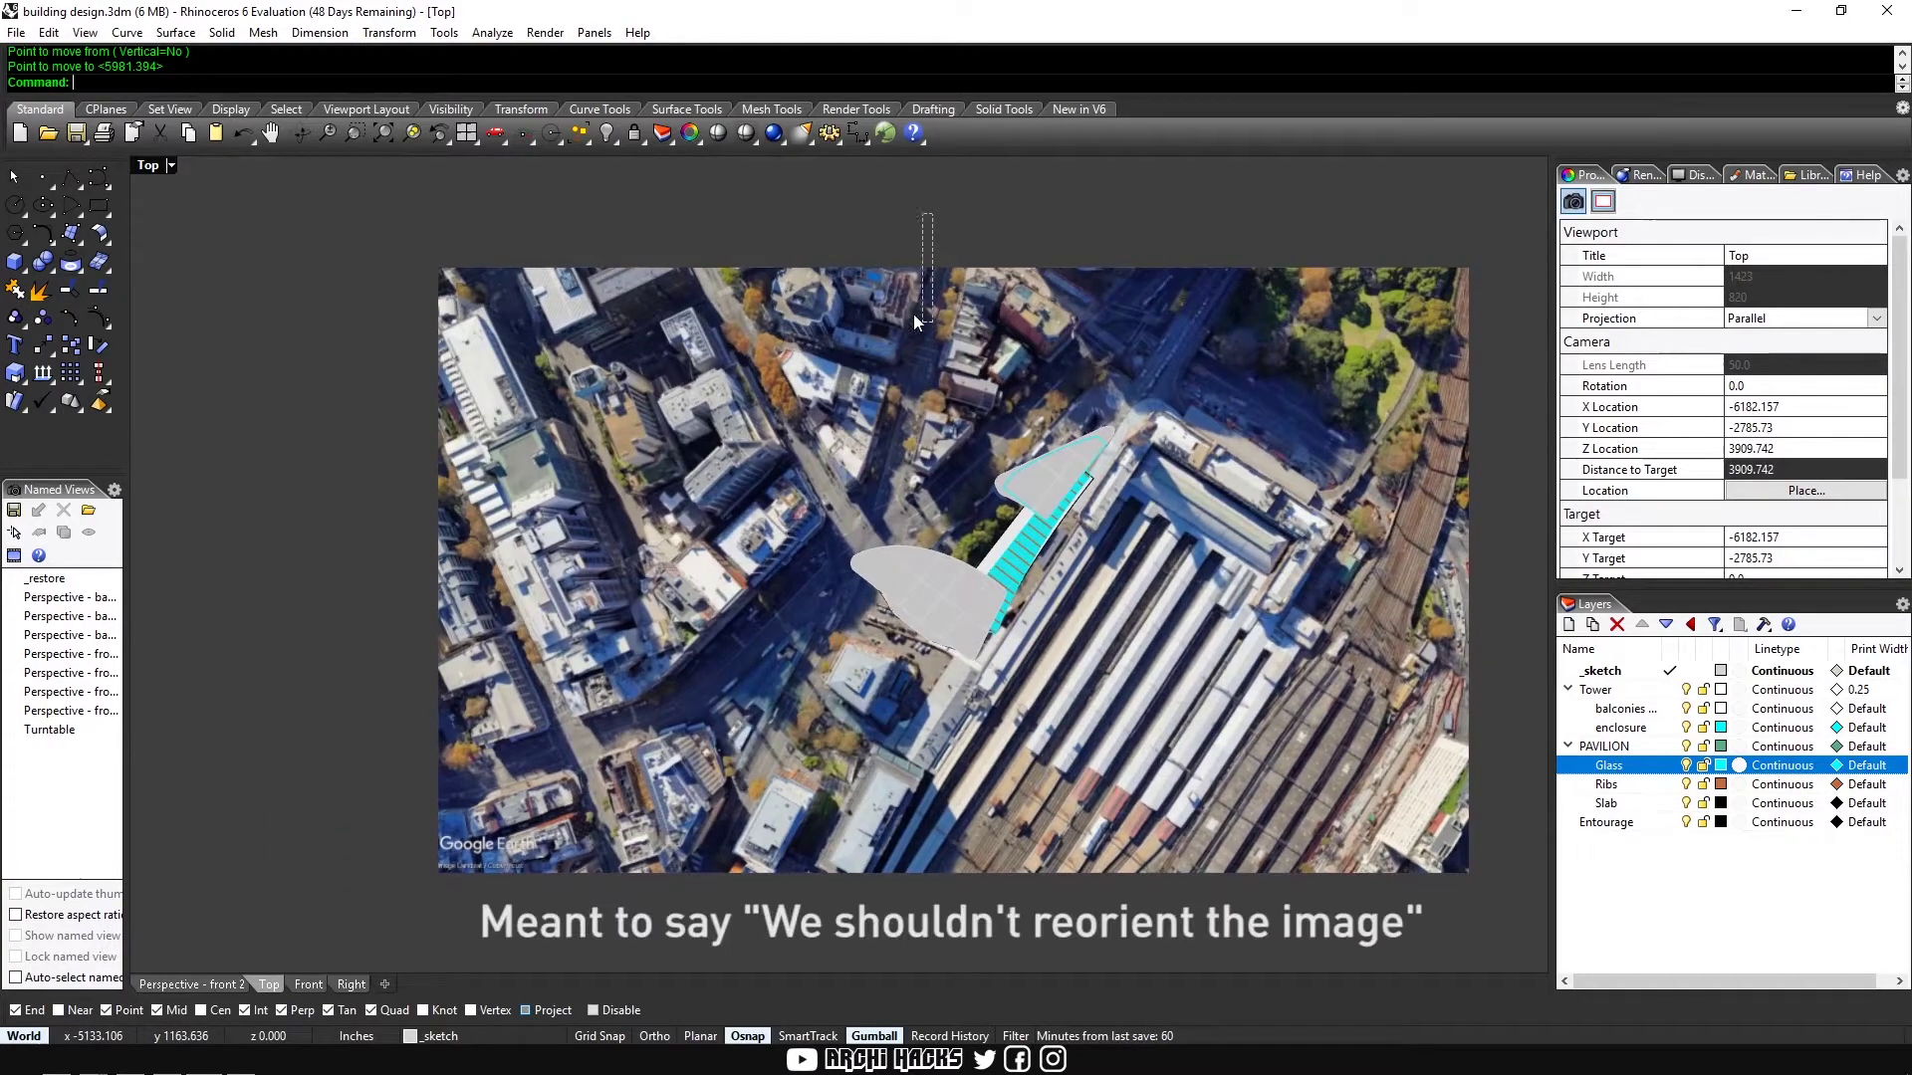
click(799, 319)
click(751, 213)
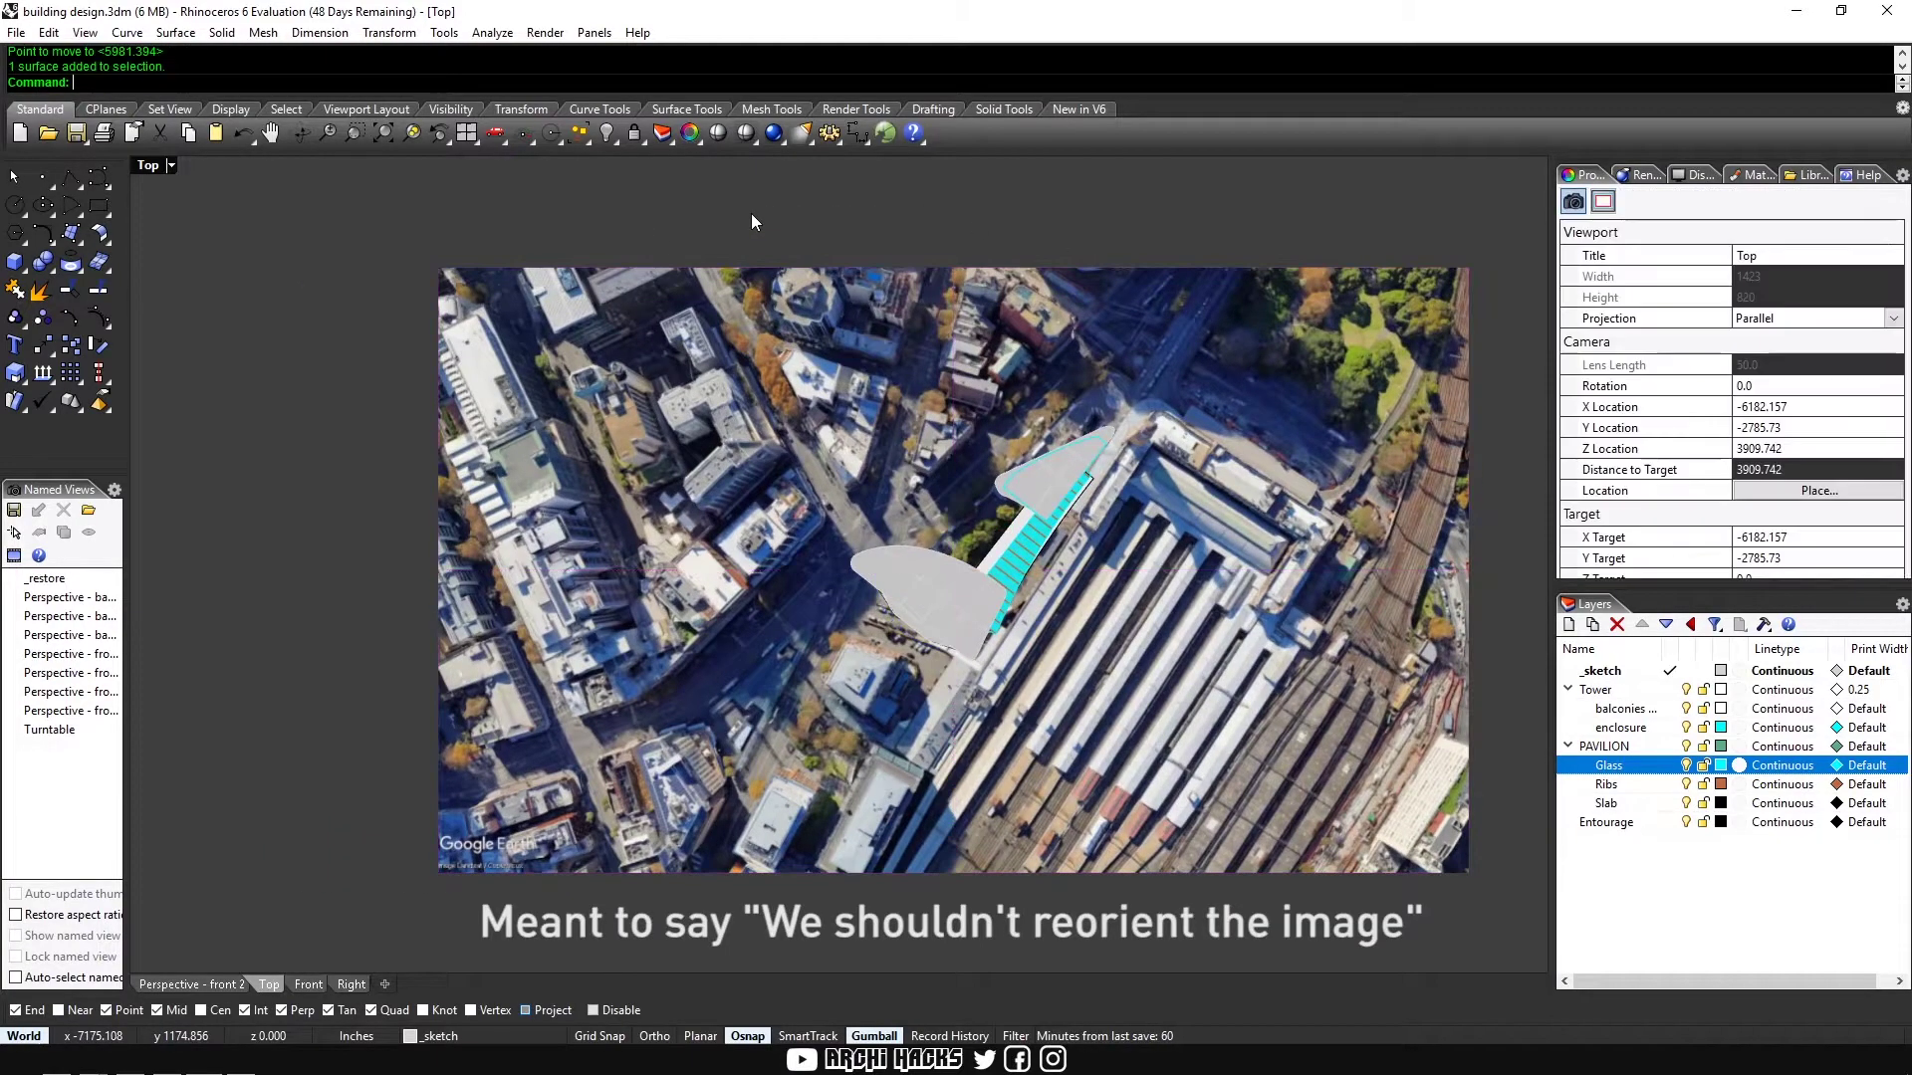
click(1155, 363)
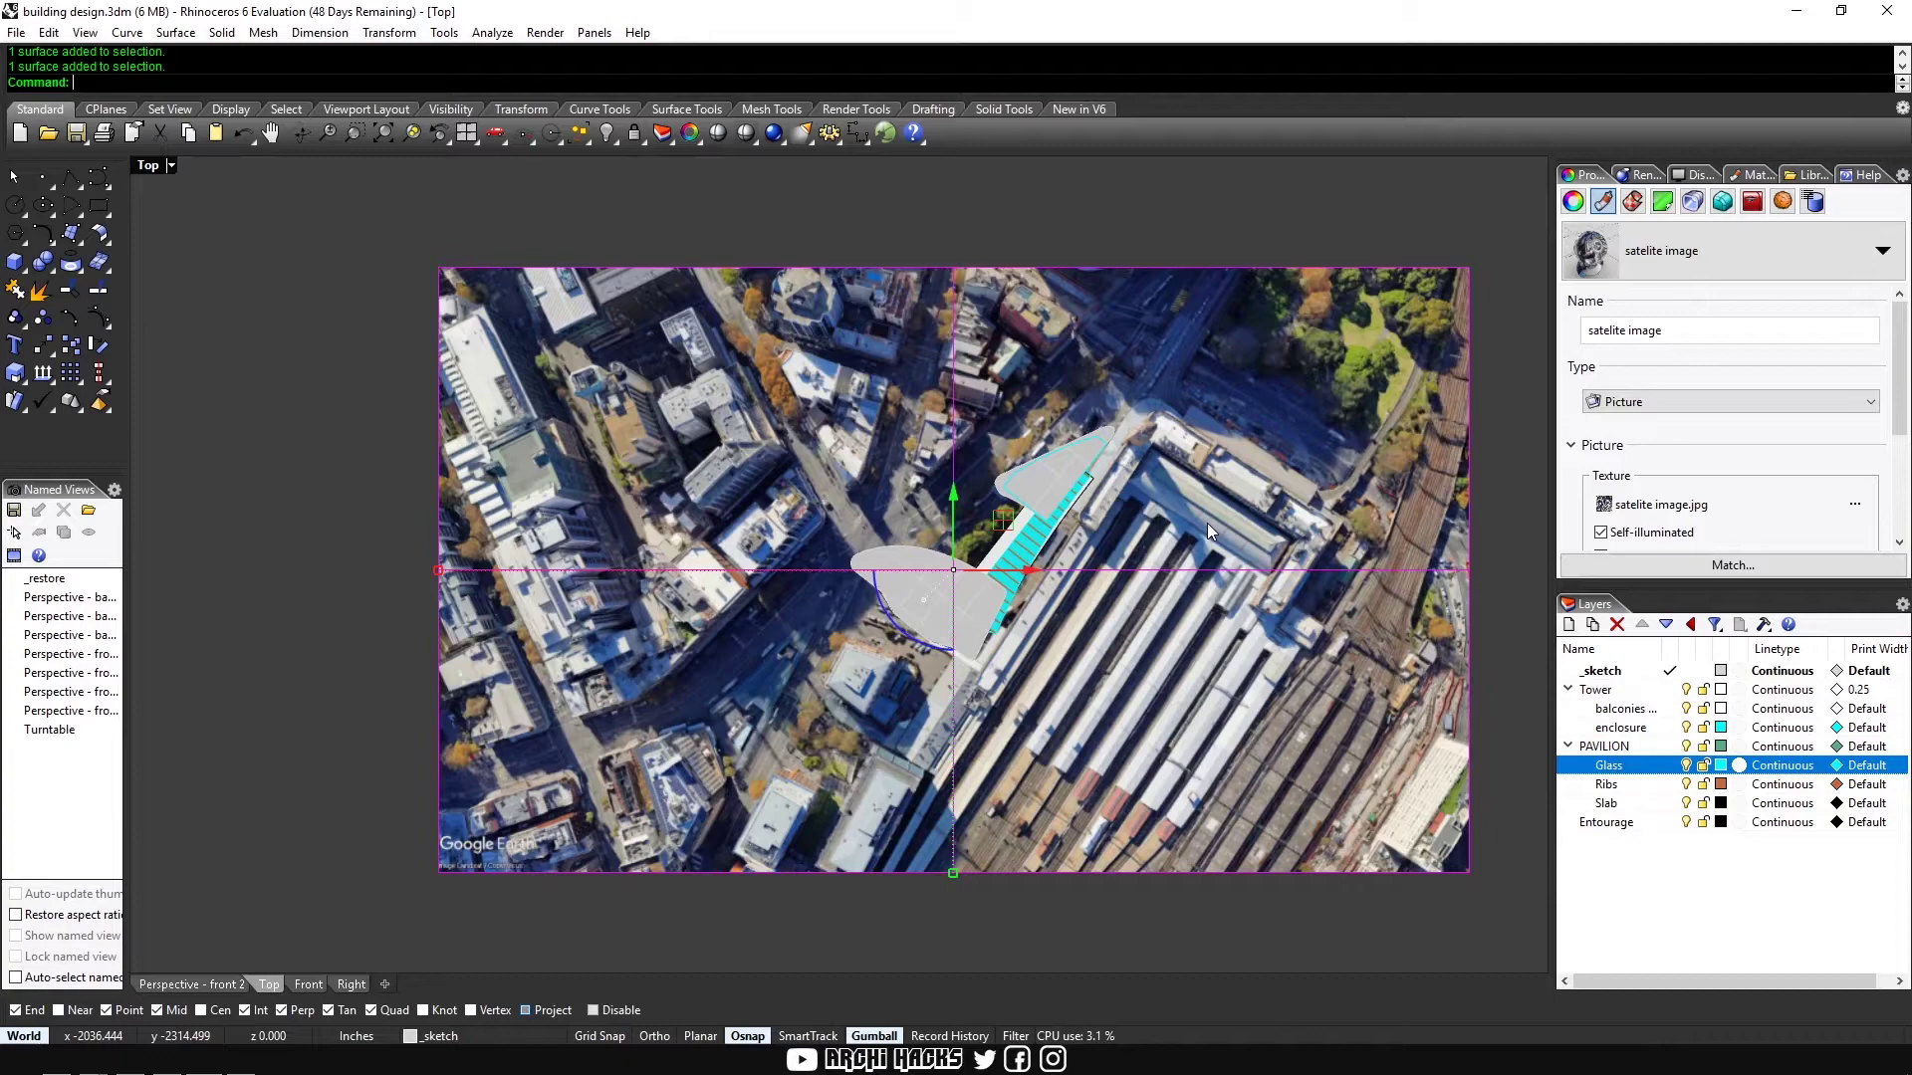
key(ctrl+l)
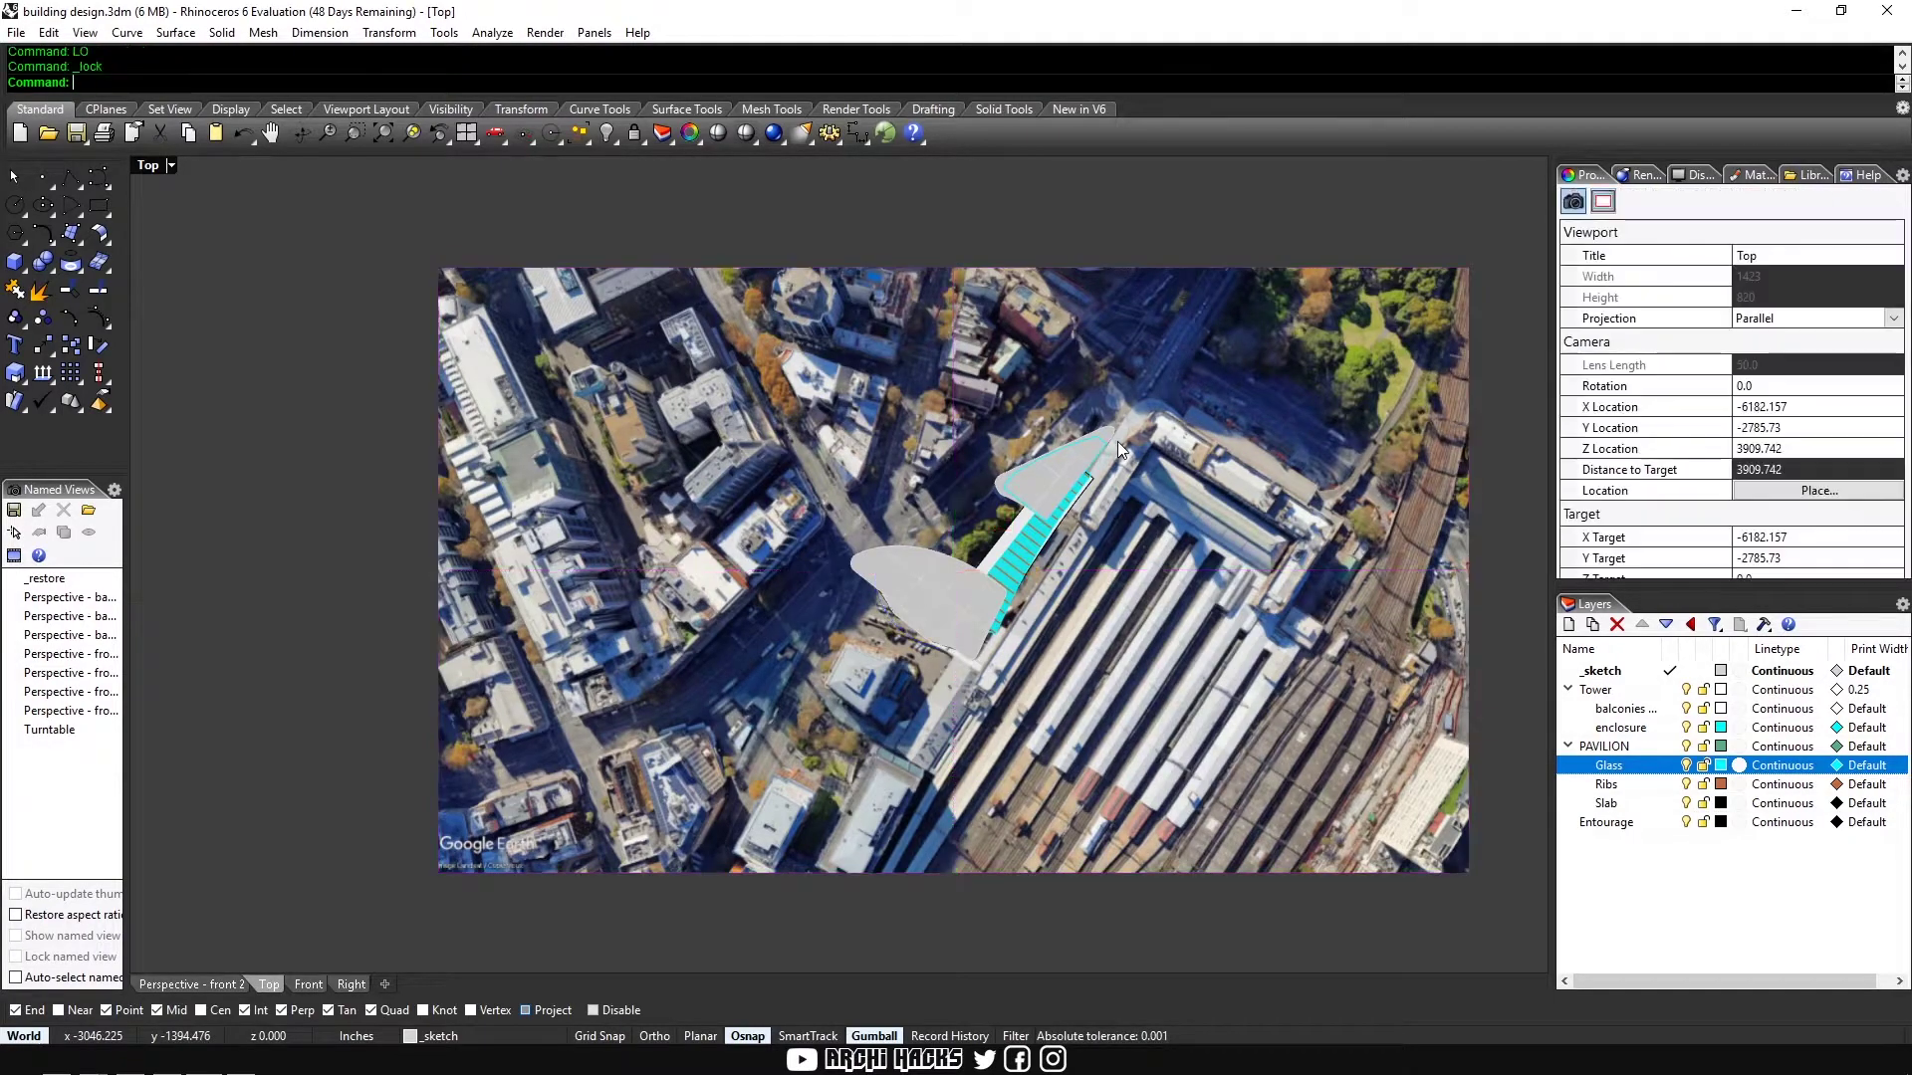
Step: Select the whole building and rotate it clockwise until its glass pavilion runs roughly east-west
drag(856, 428, 1198, 689)
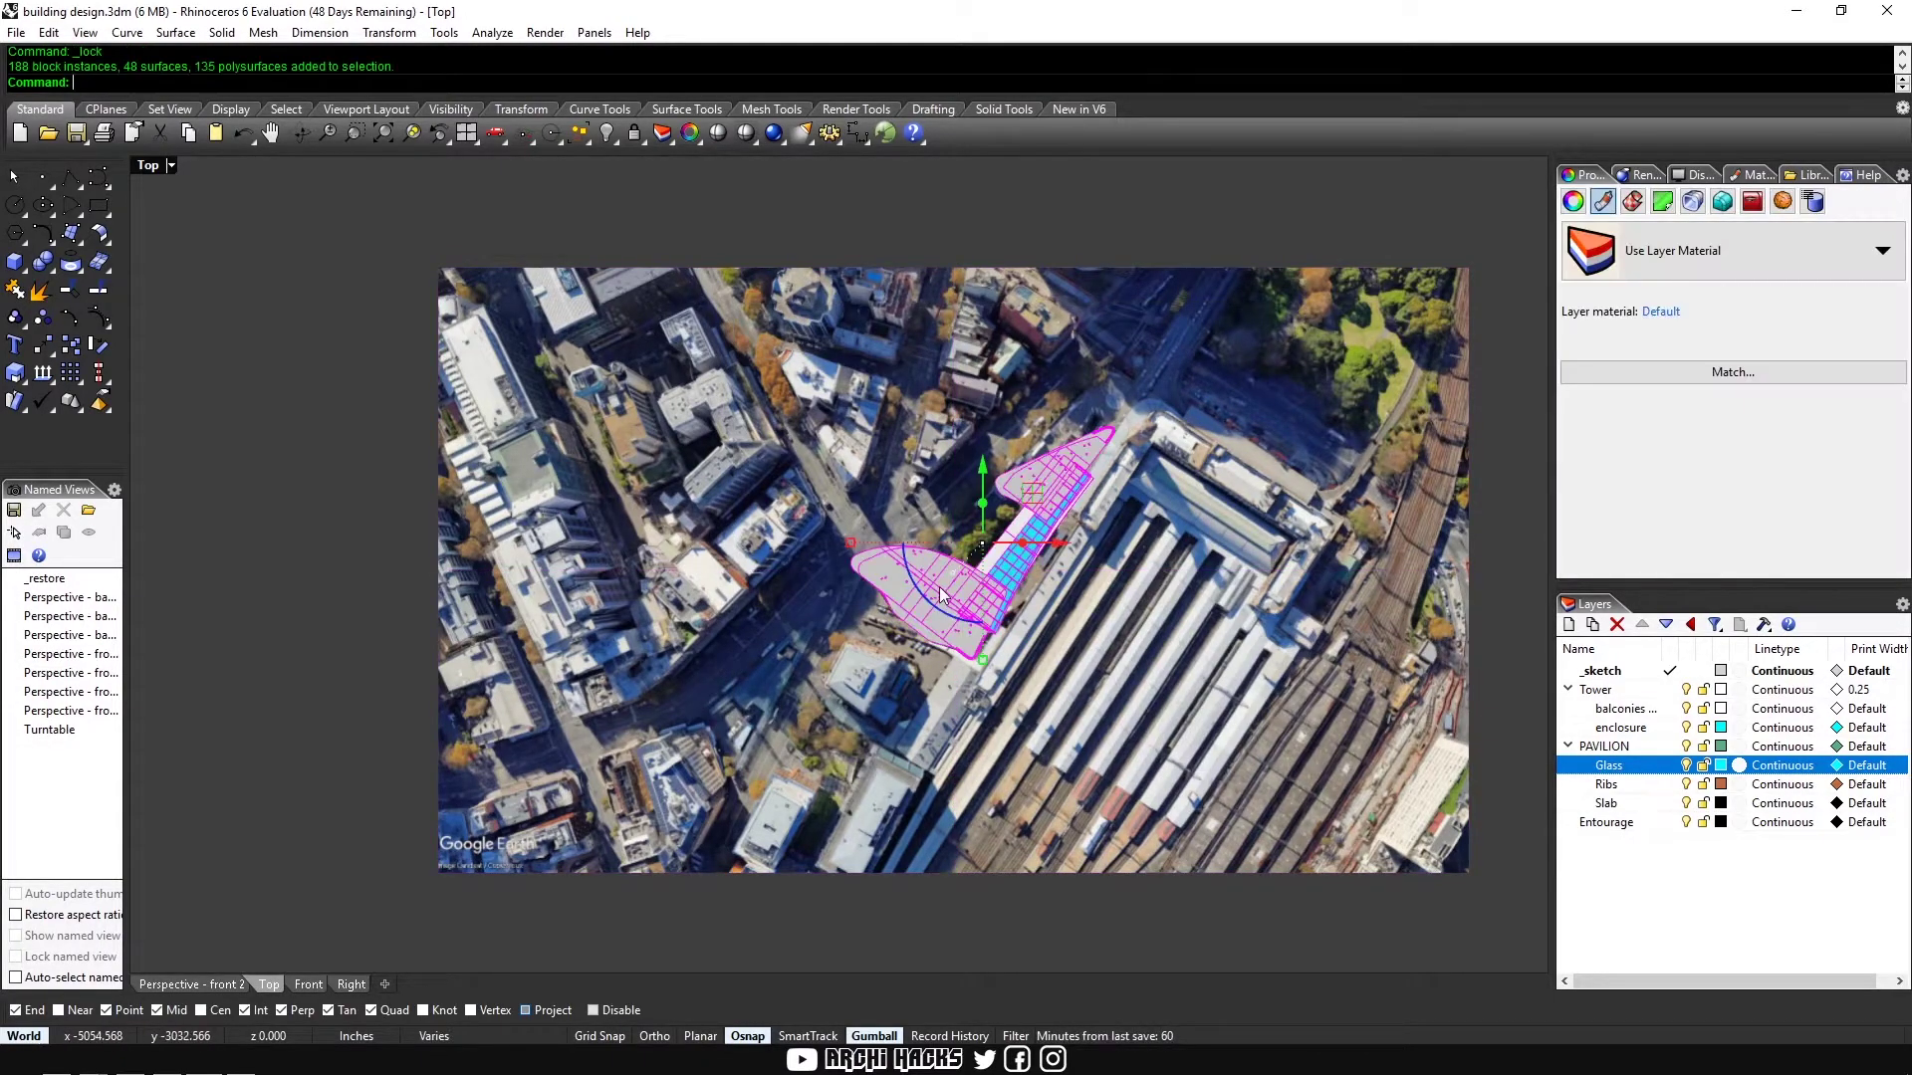
drag(944, 610, 912, 551)
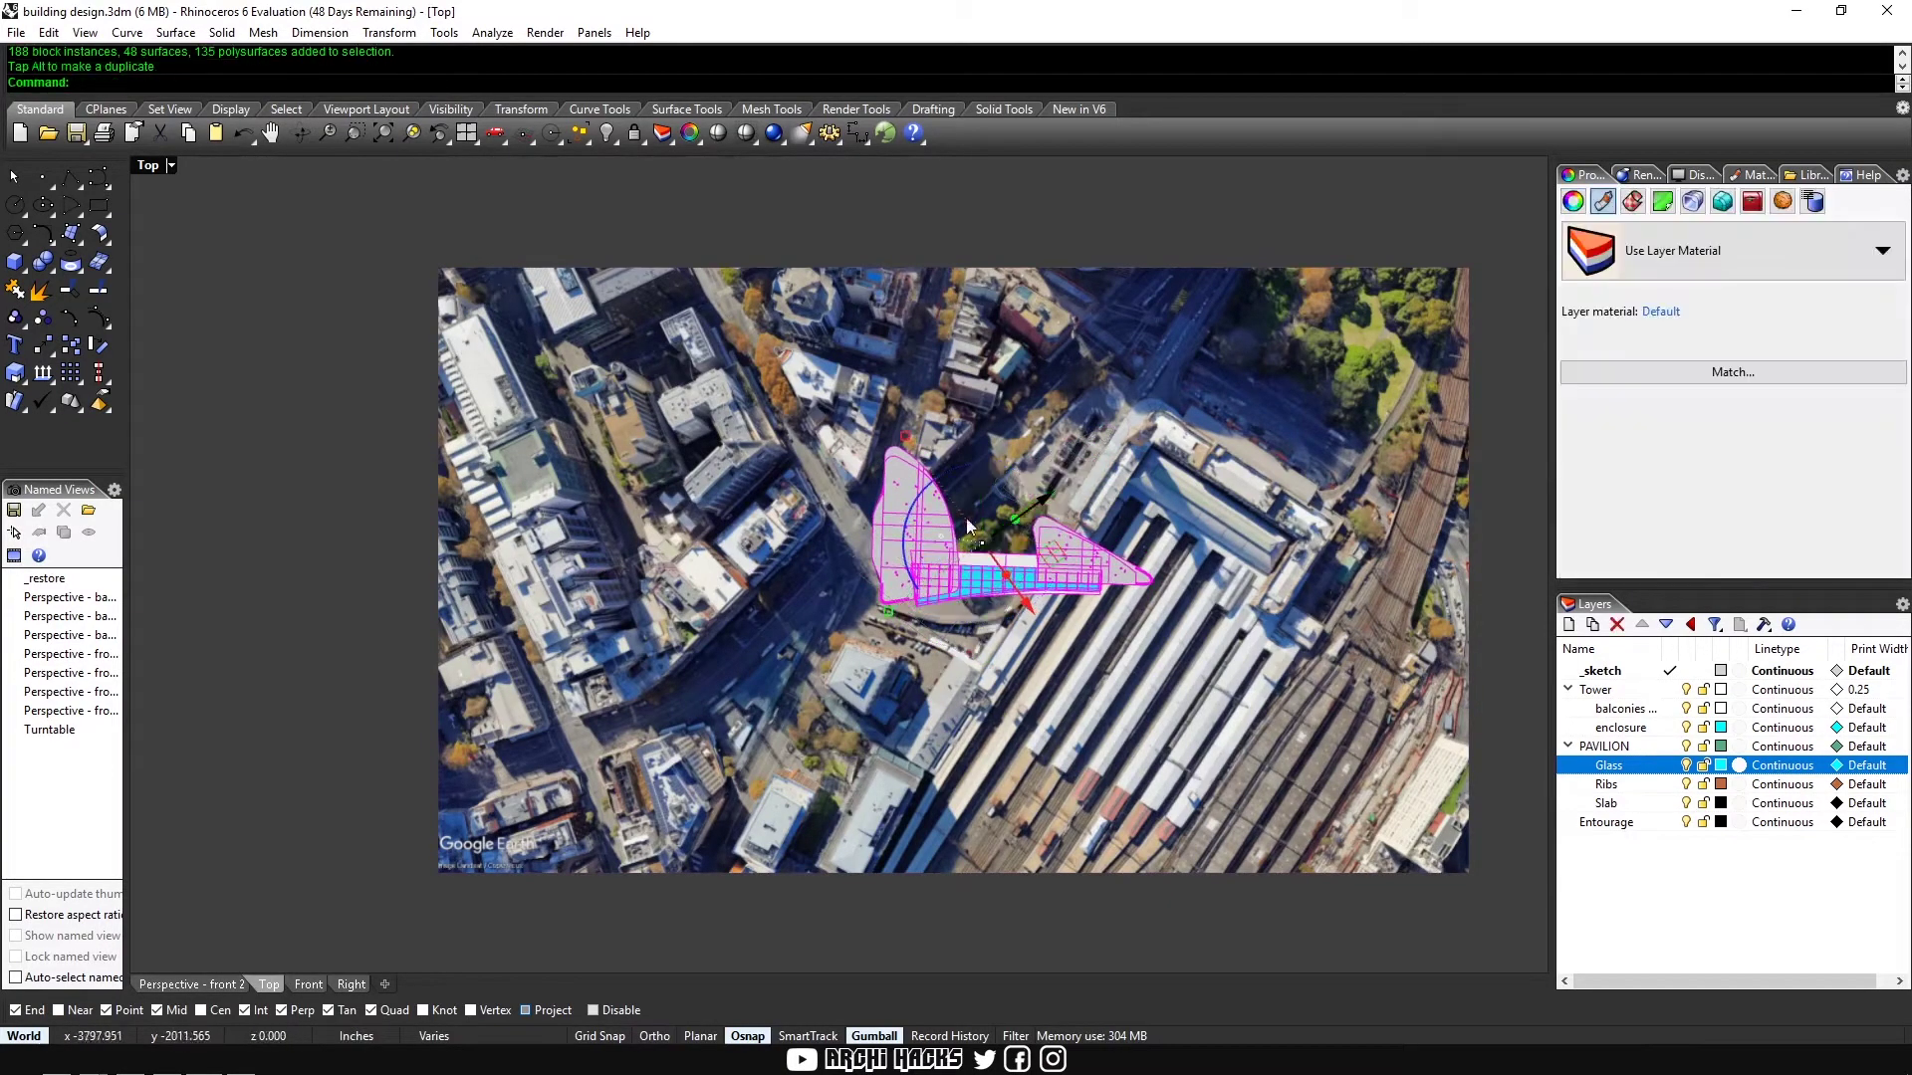
scroll(1031, 647, up, 1)
scroll(1031, 647, up, 2)
right_drag(823, 296, 812, 409)
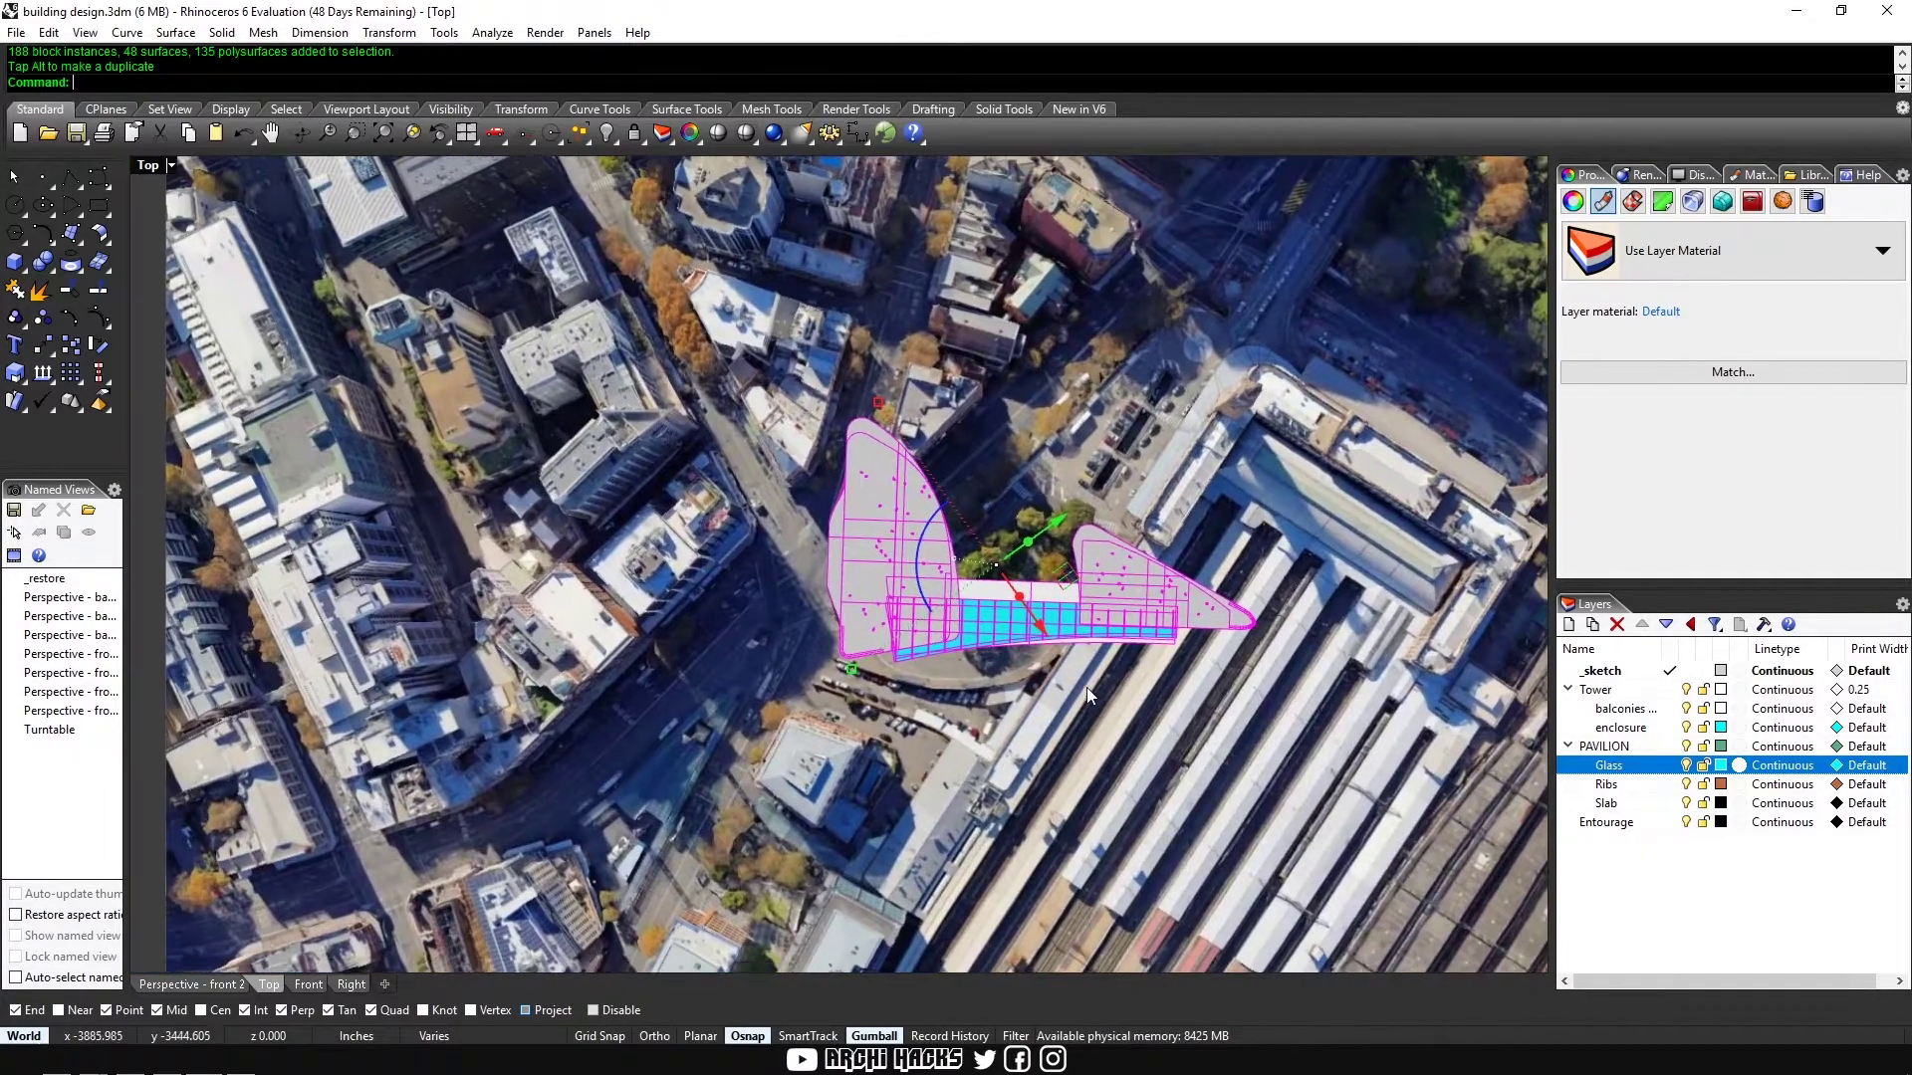
Step: Move the building by its southwest corner to the edge of the railway station on the satellite picture
text(M)
key(Return)
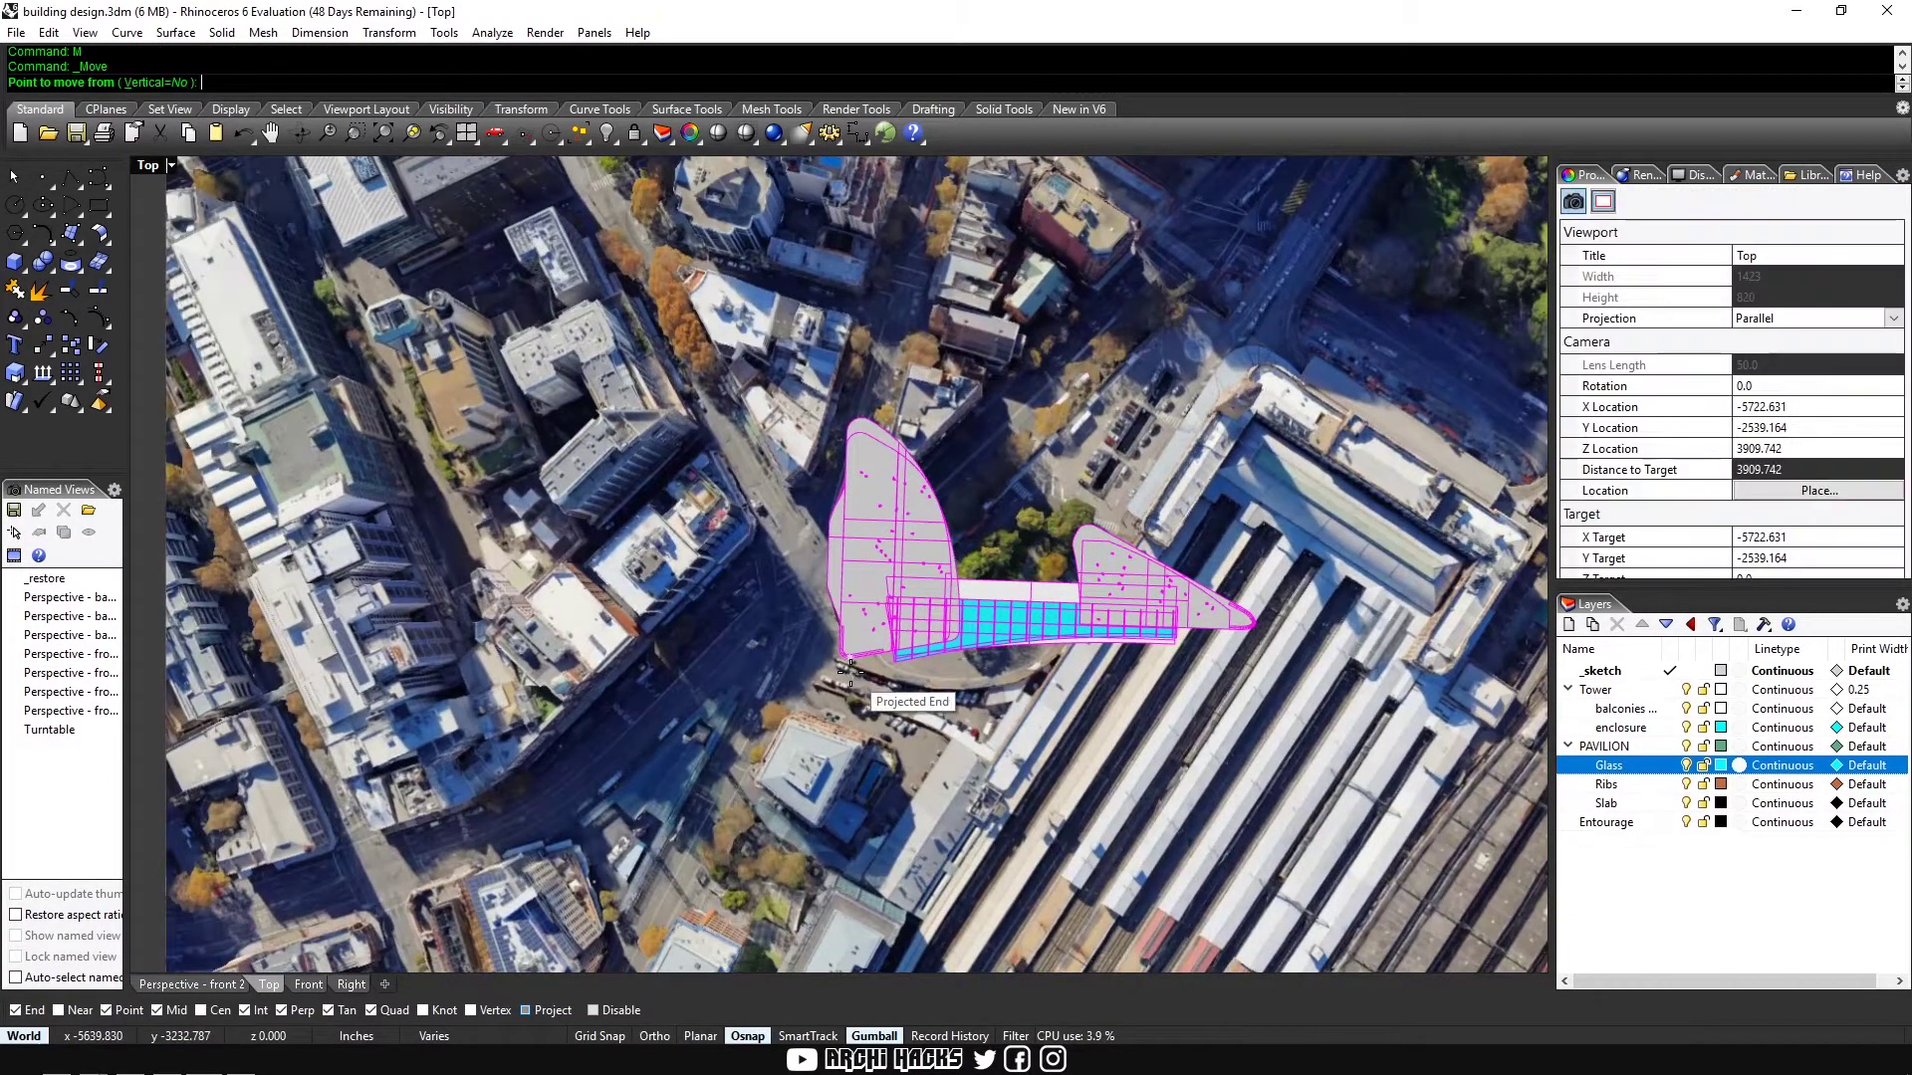
click(847, 665)
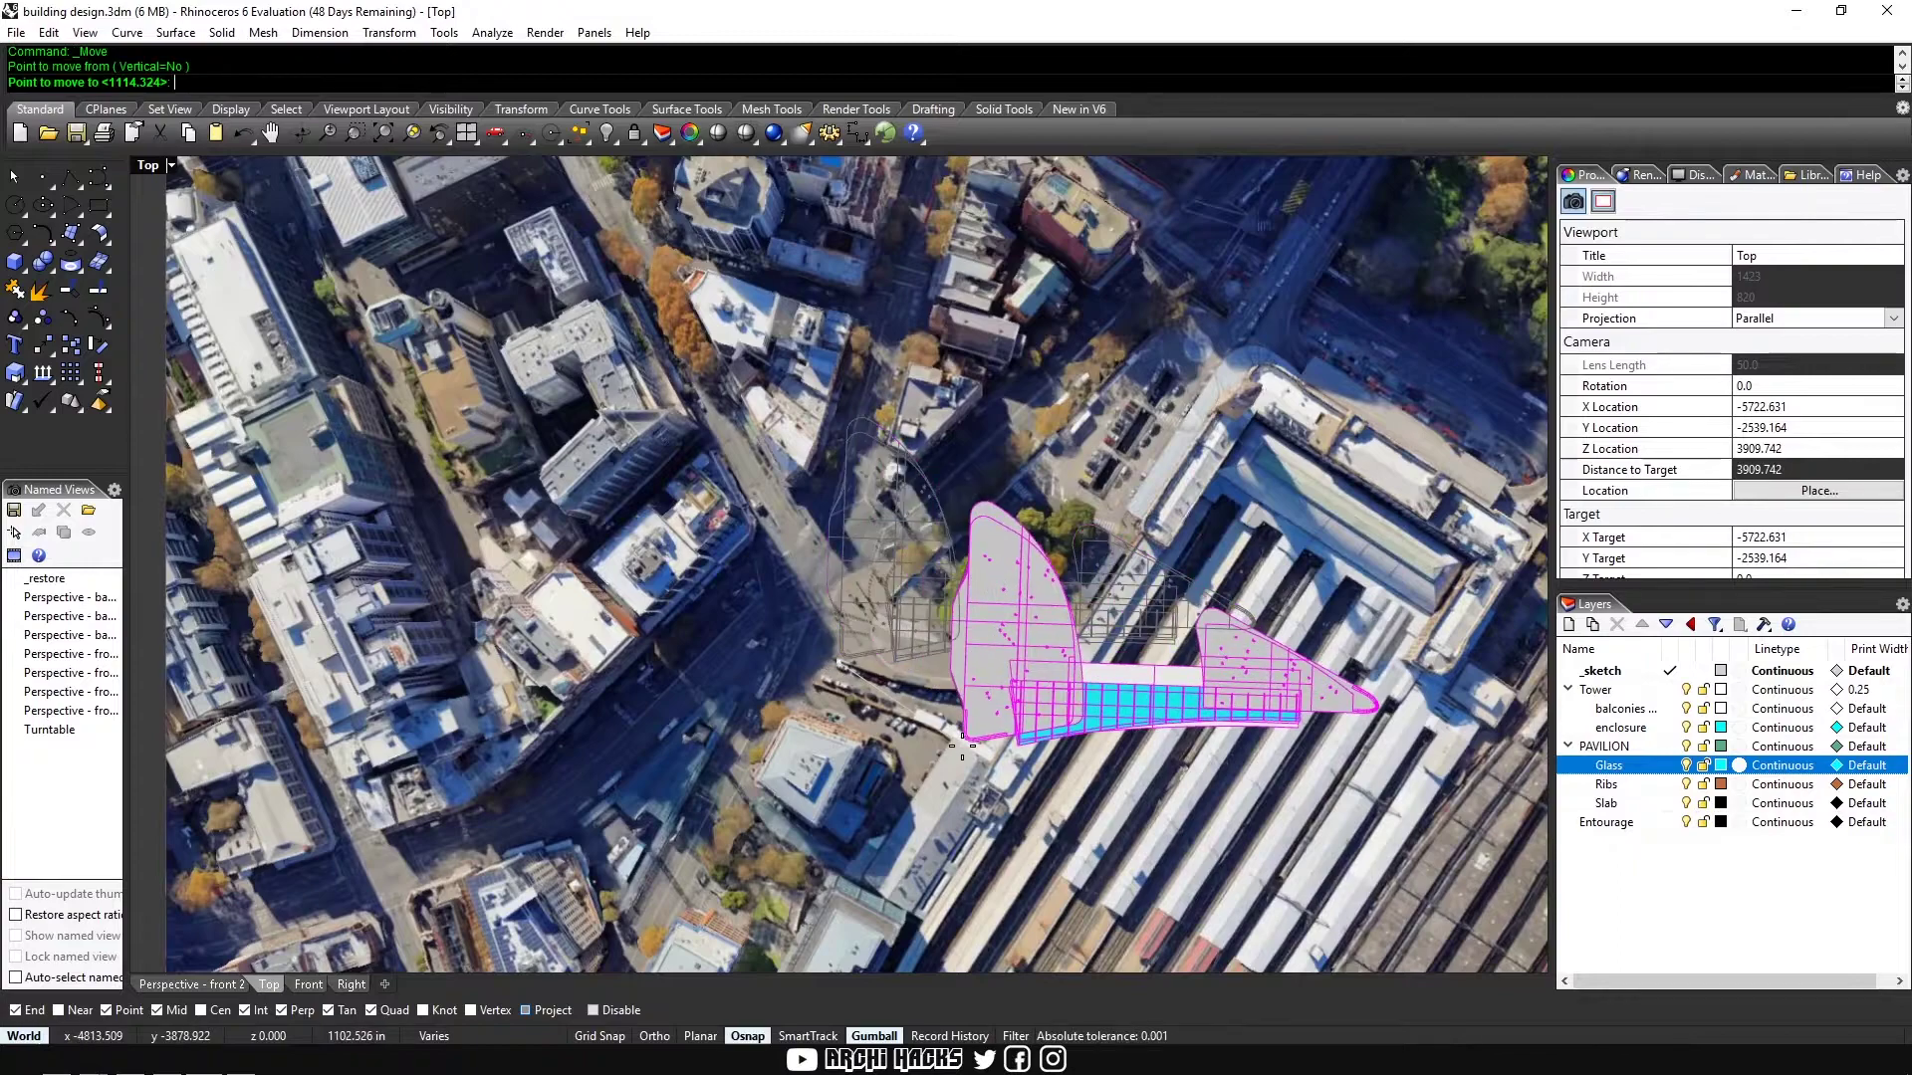
click(989, 769)
Step: Rotate the building counterclockwise about its southwest corner to align the glass pavilion with the station's long edge
text(R)
key(Return)
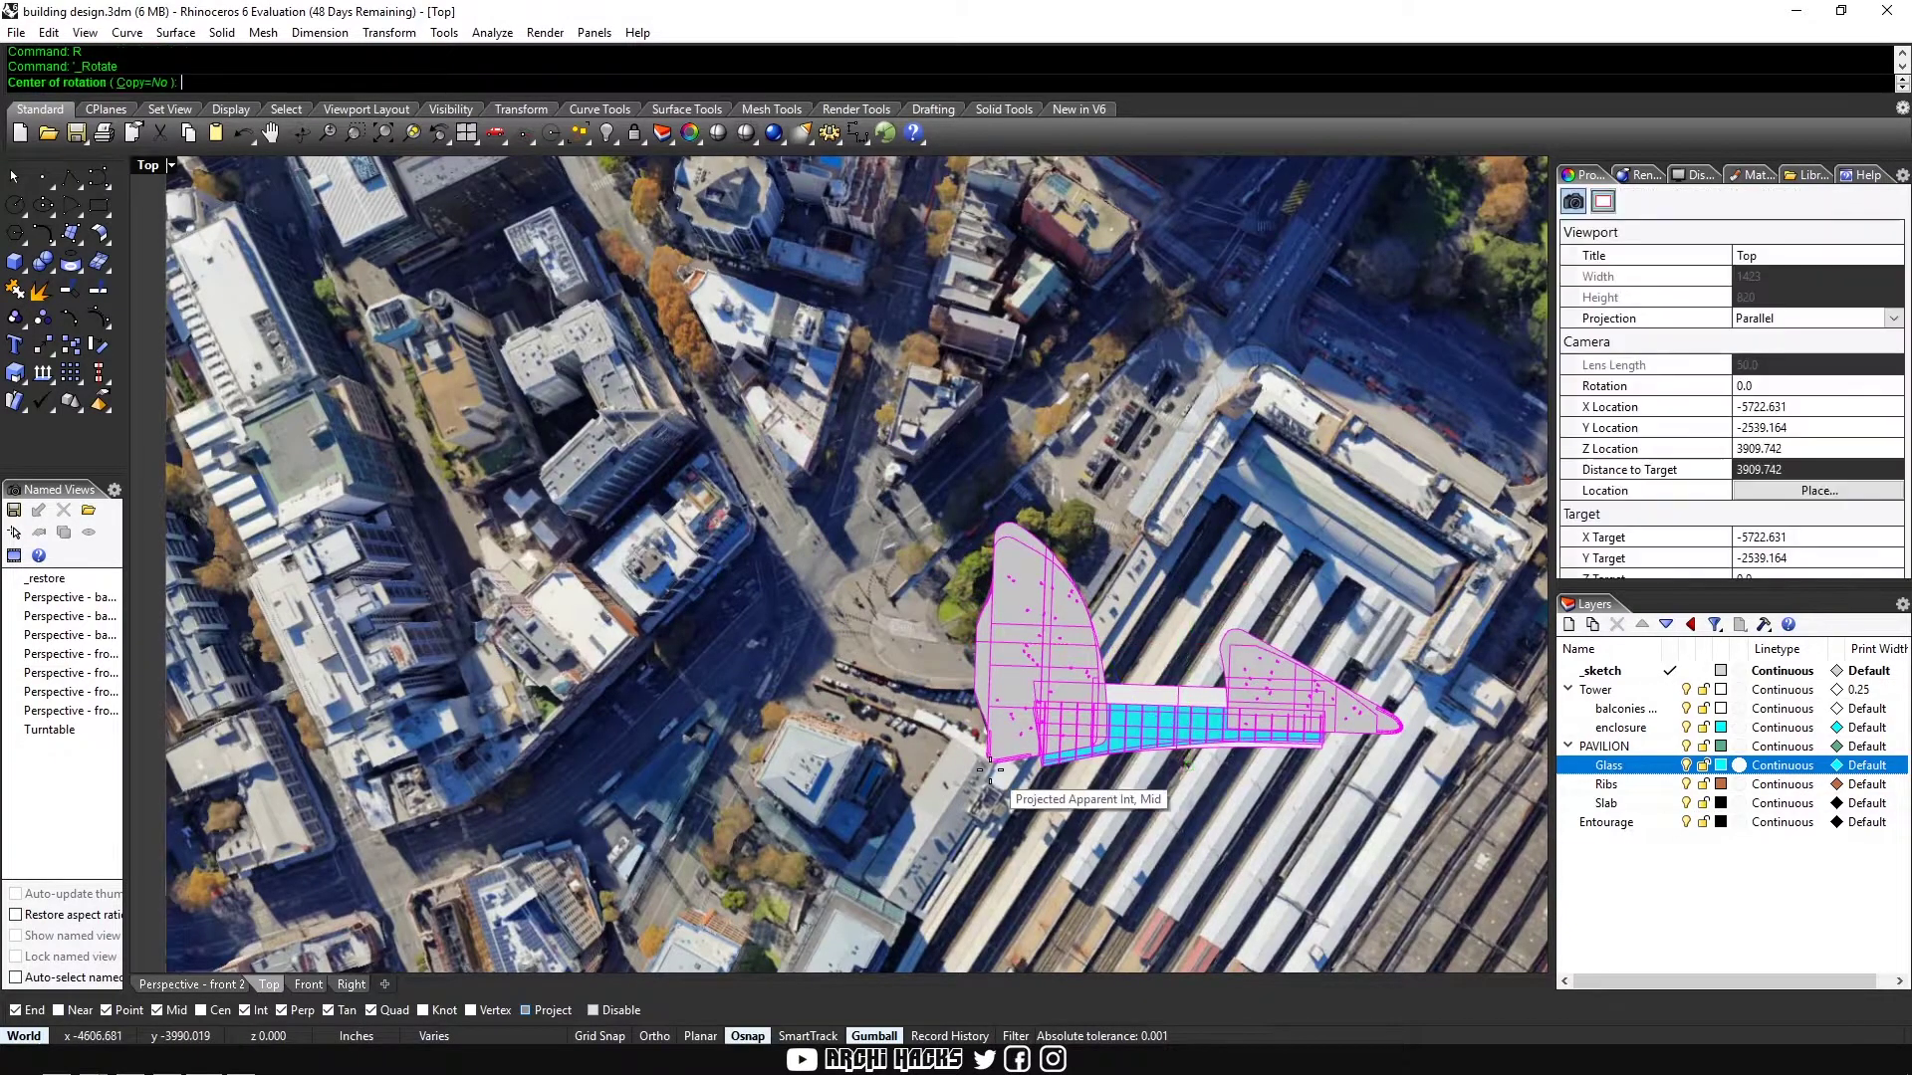
click(990, 767)
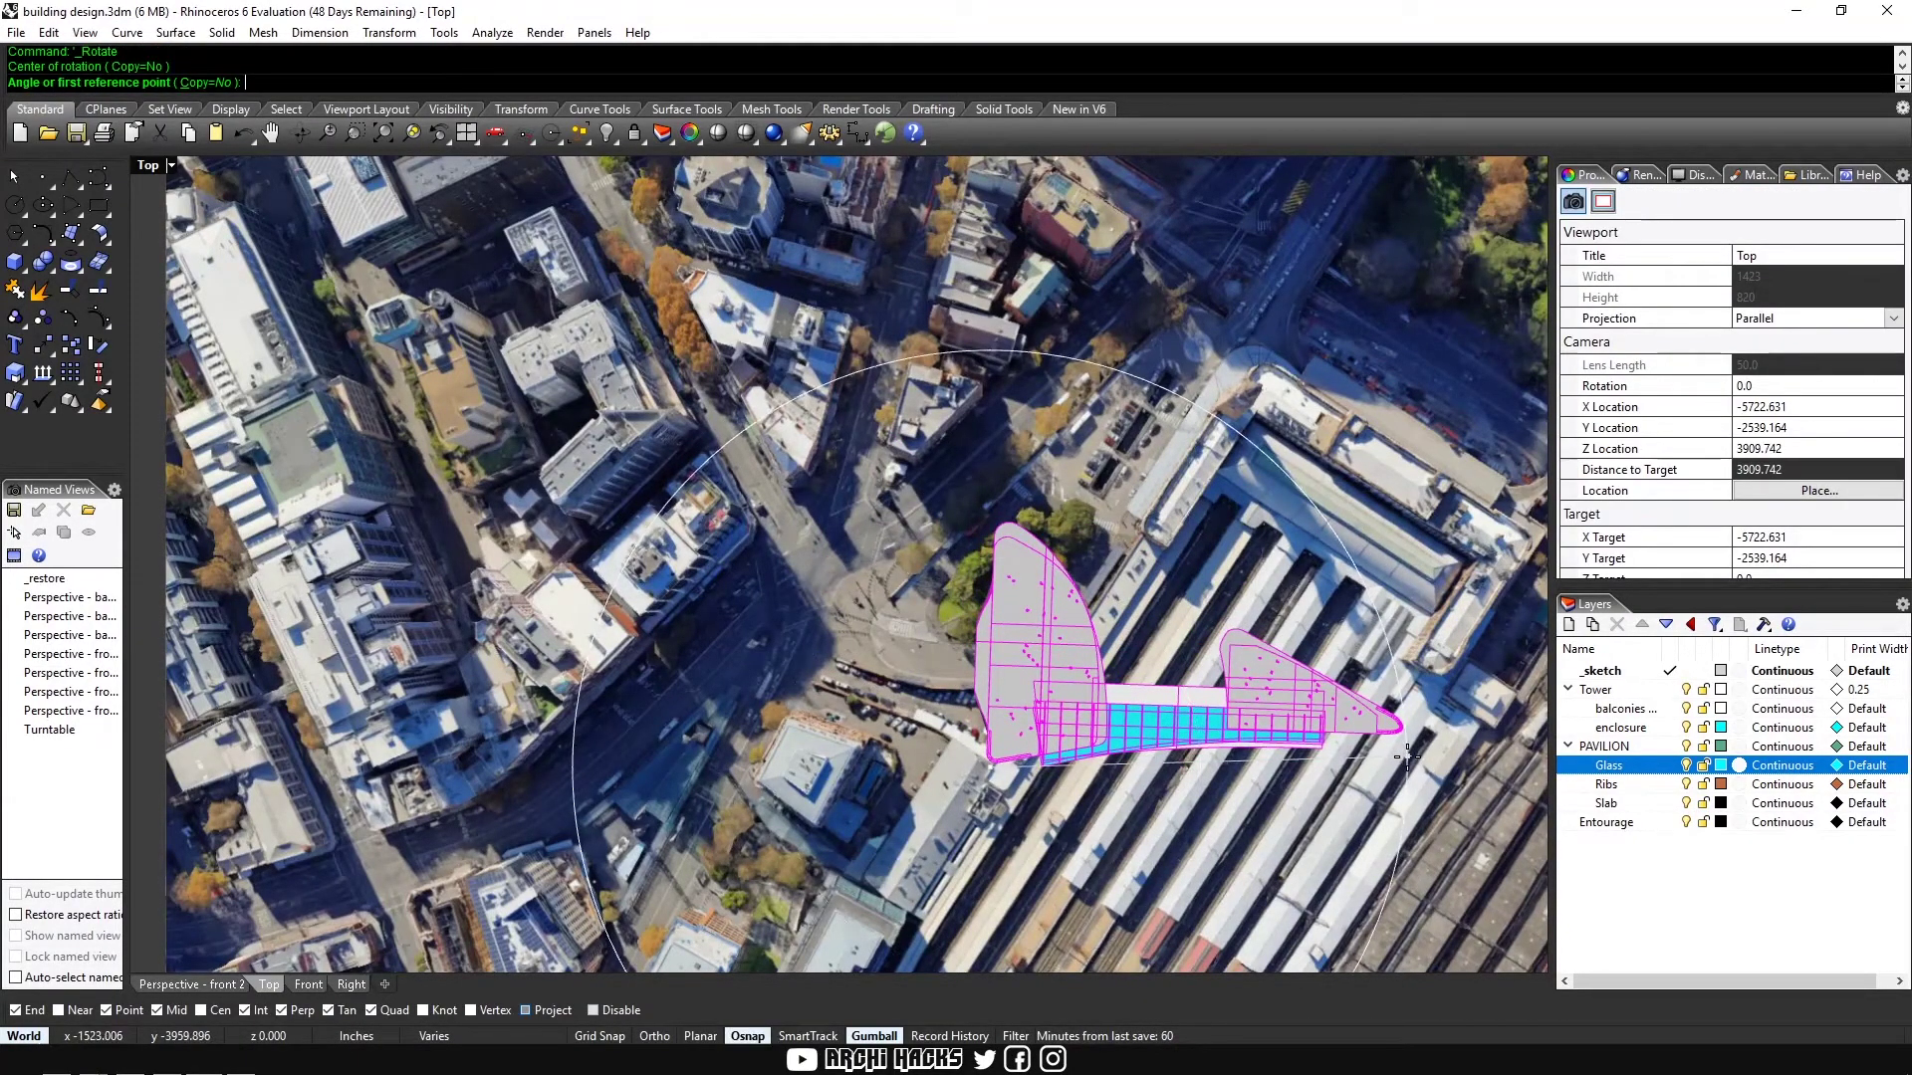
click(1407, 756)
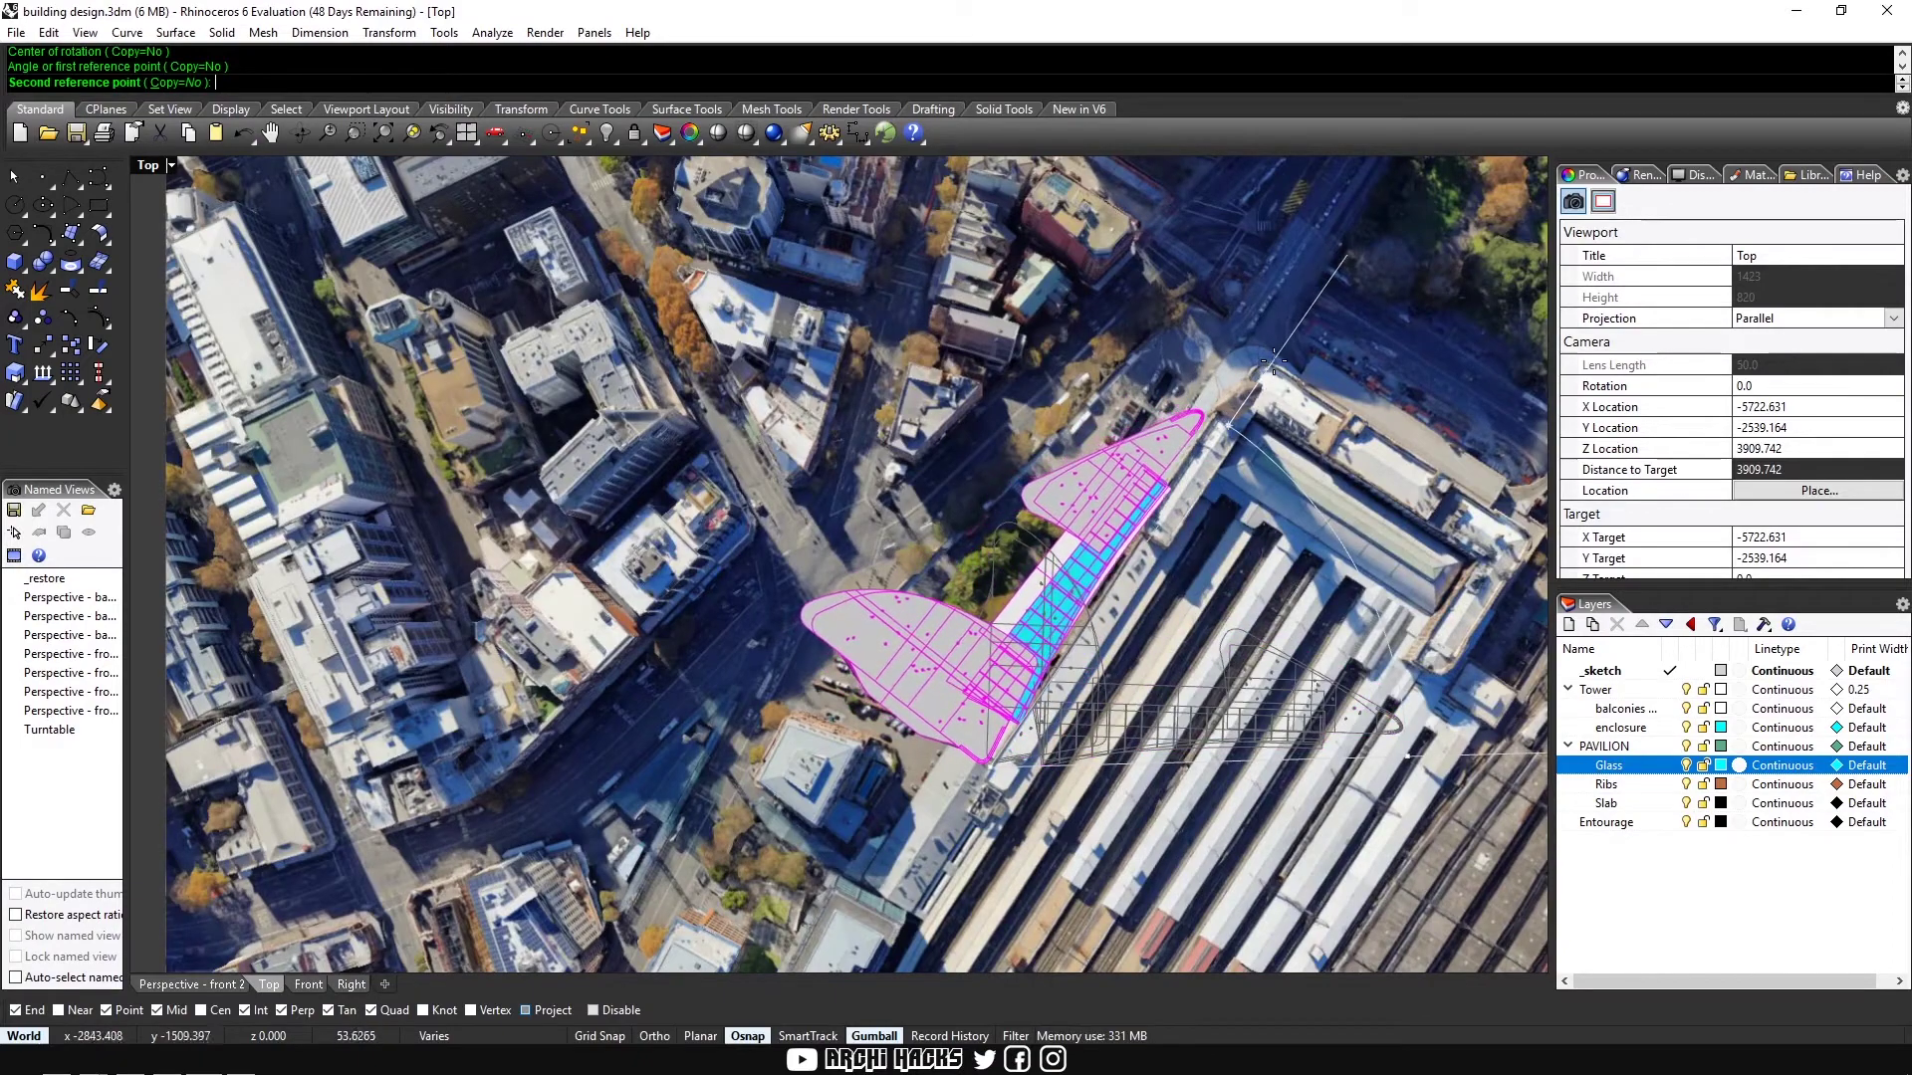
click(1268, 396)
scroll(1151, 531, down, 8)
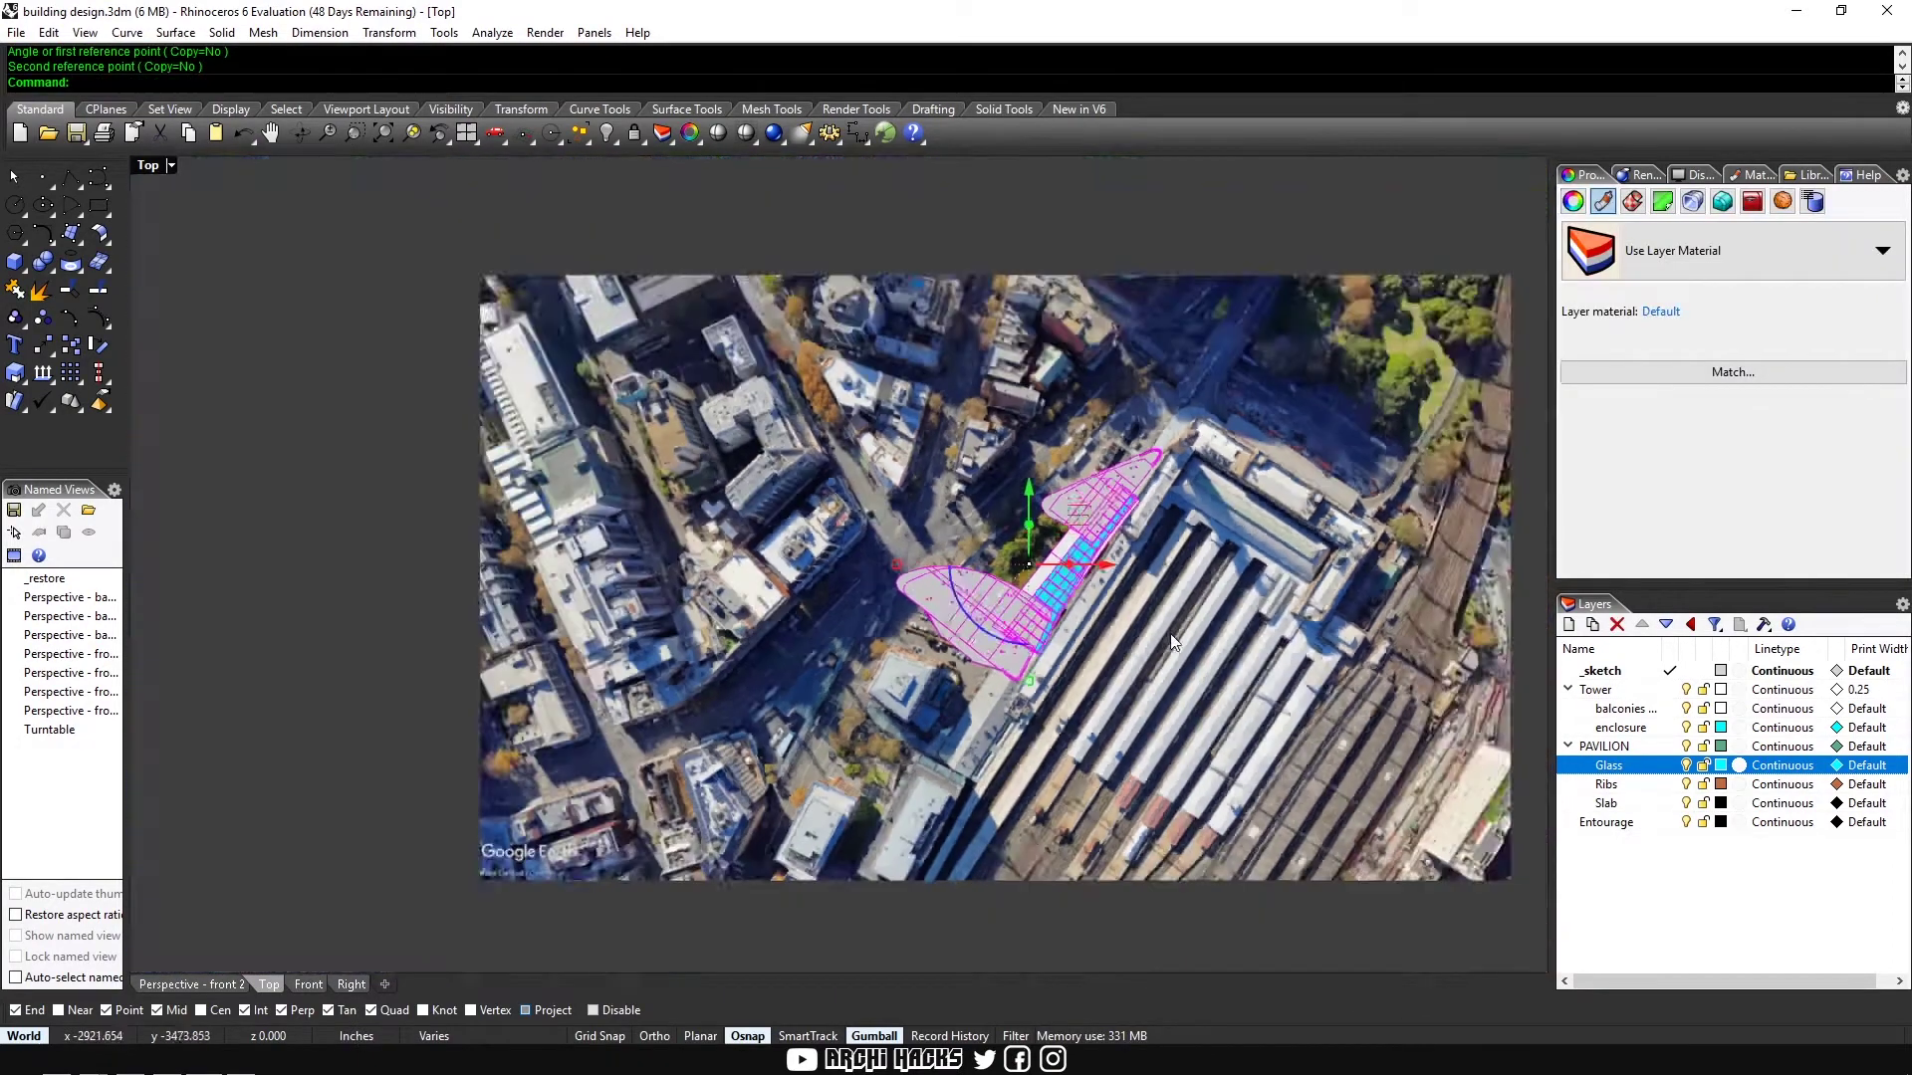
key(Escape)
Step: Reselect the whole building and start setting the model's location with the EarthAnchorPoint command
drag(1290, 438, 894, 796)
scroll(1221, 652, up, 6)
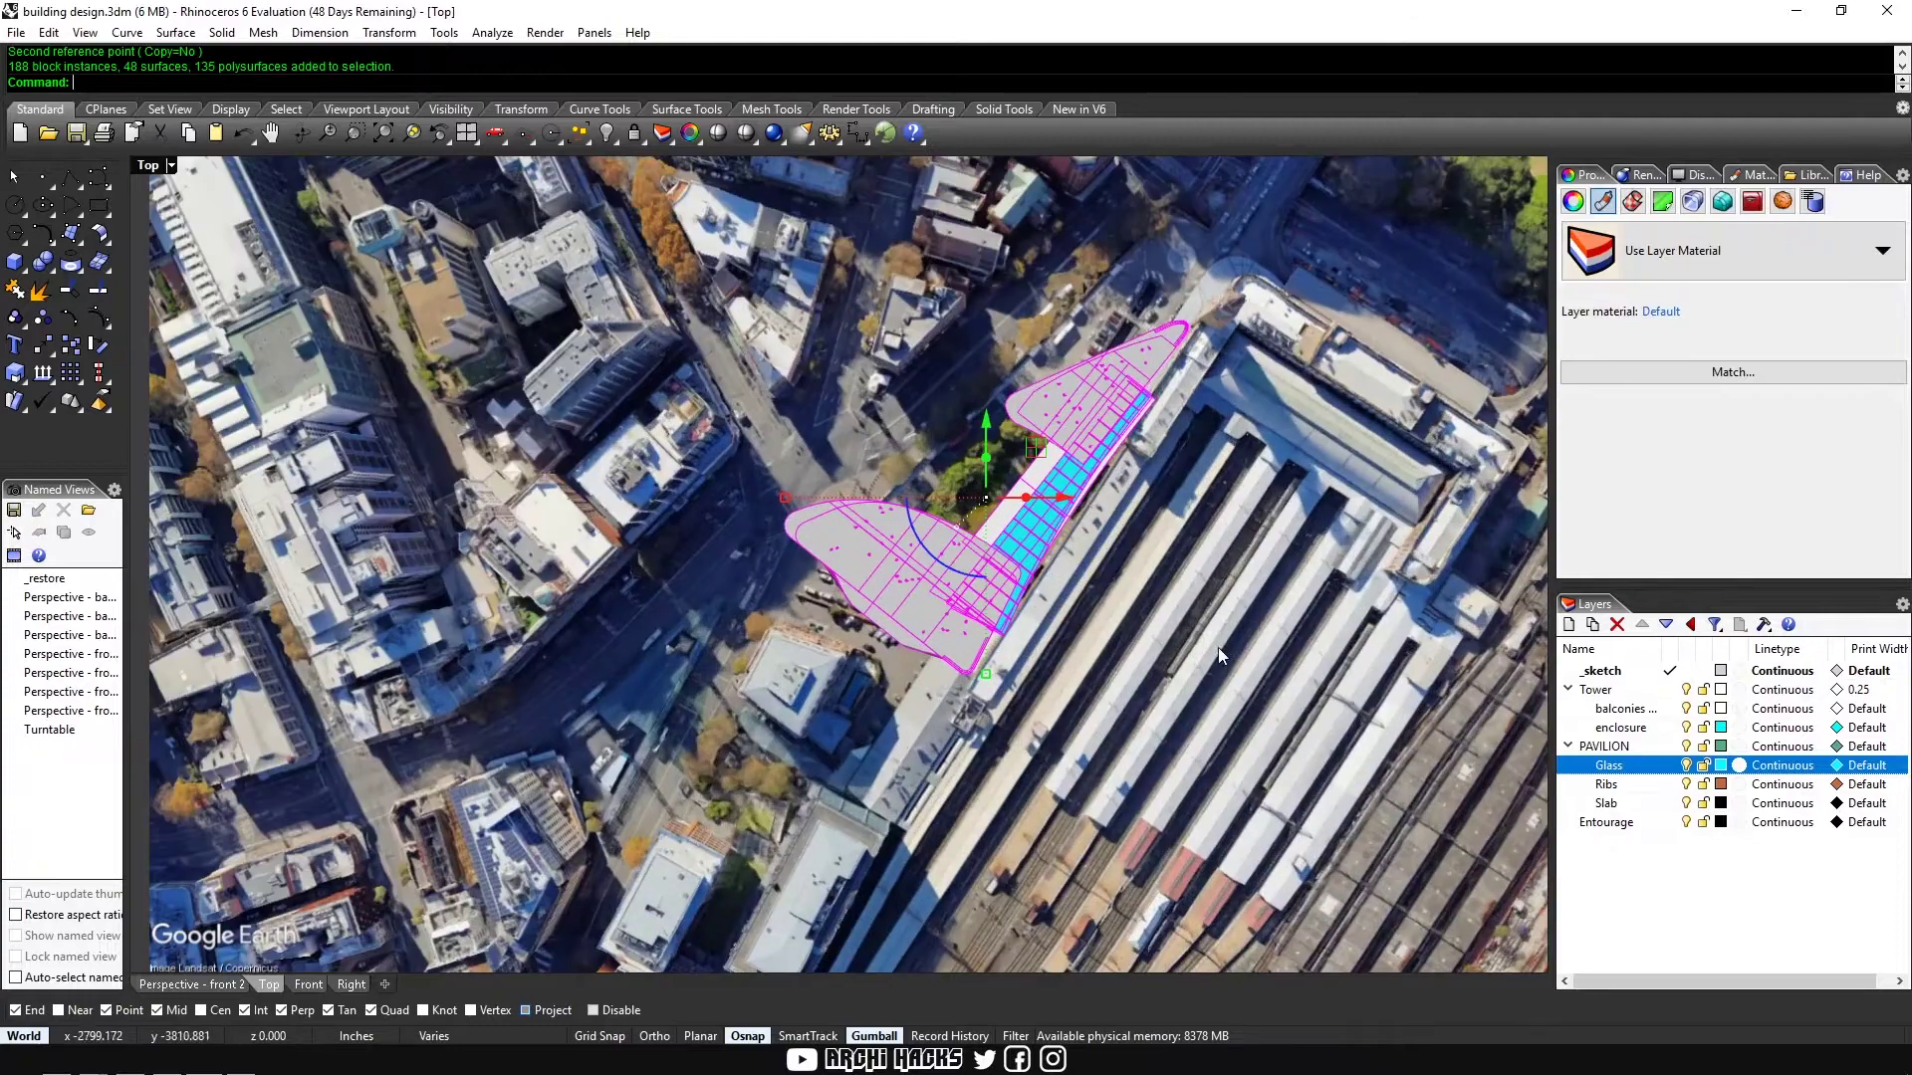
right_drag(1205, 556, 1241, 635)
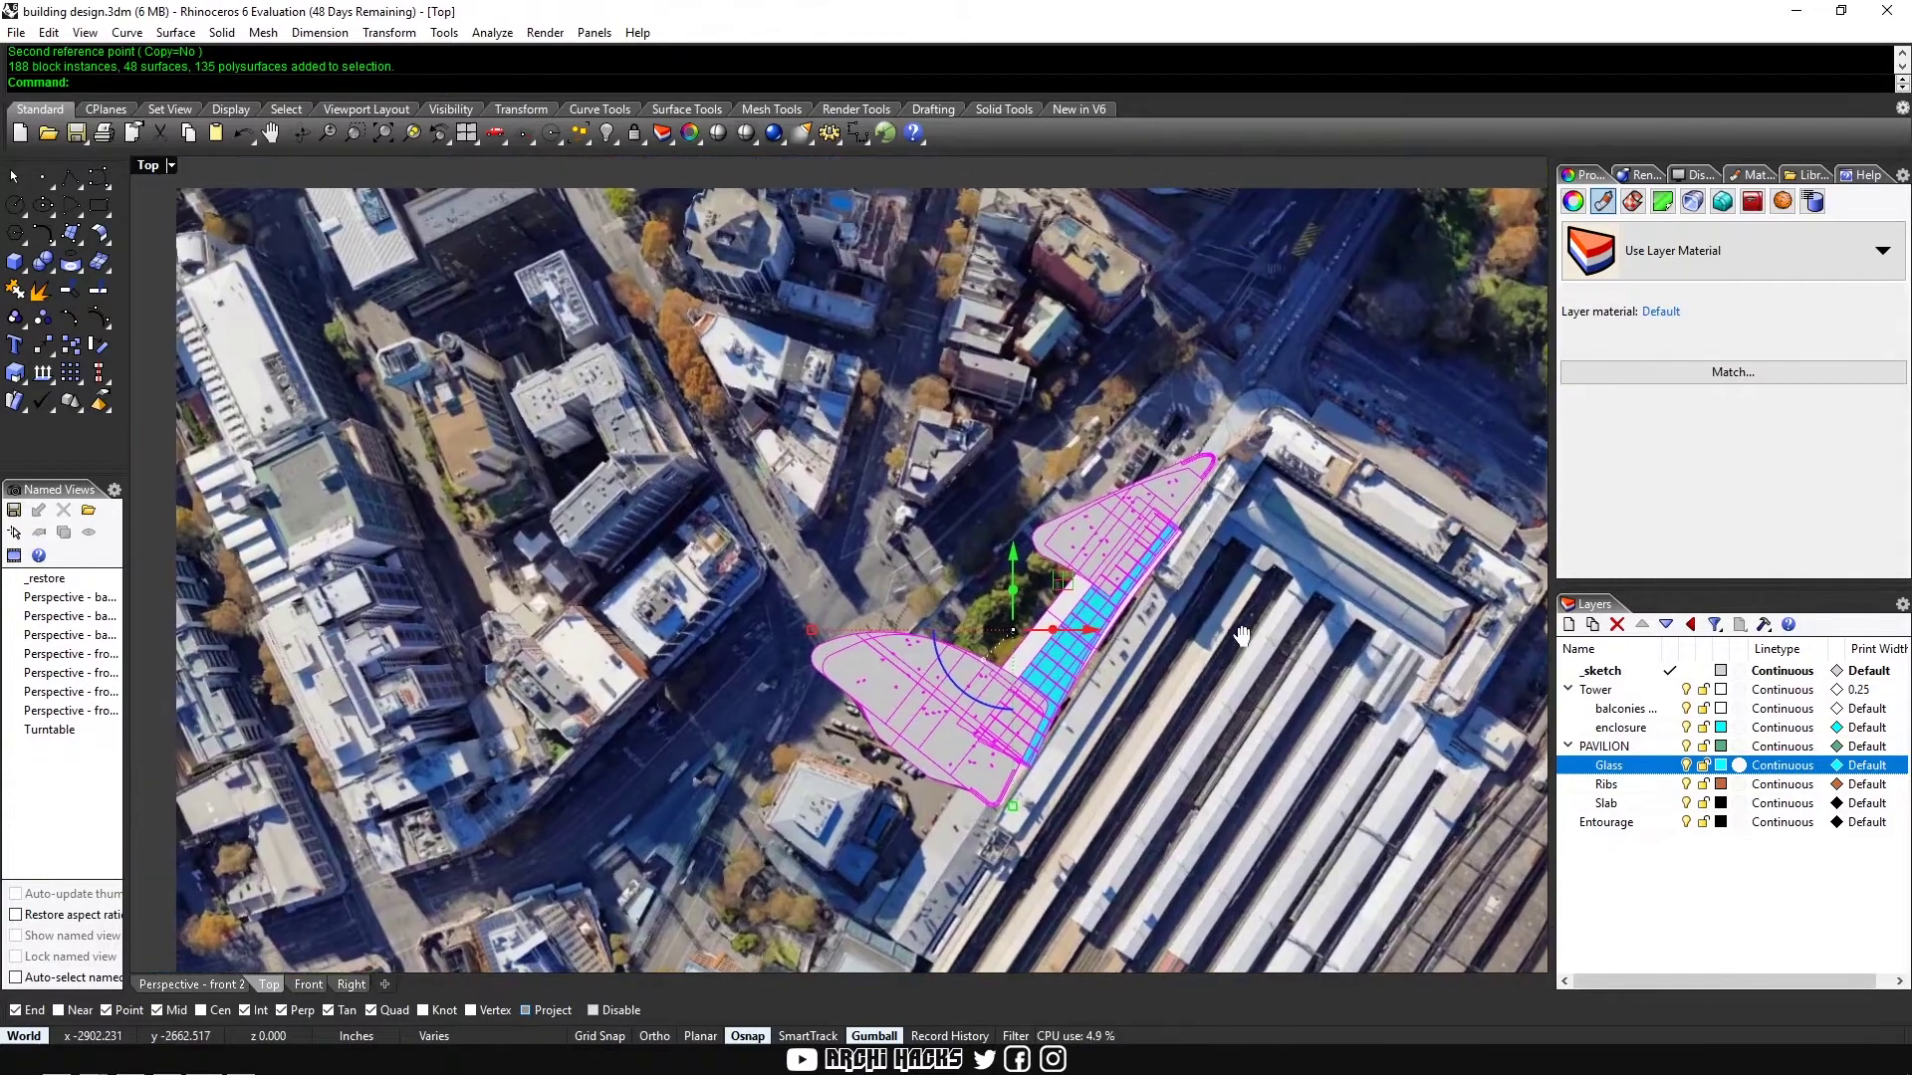
text(Ear)
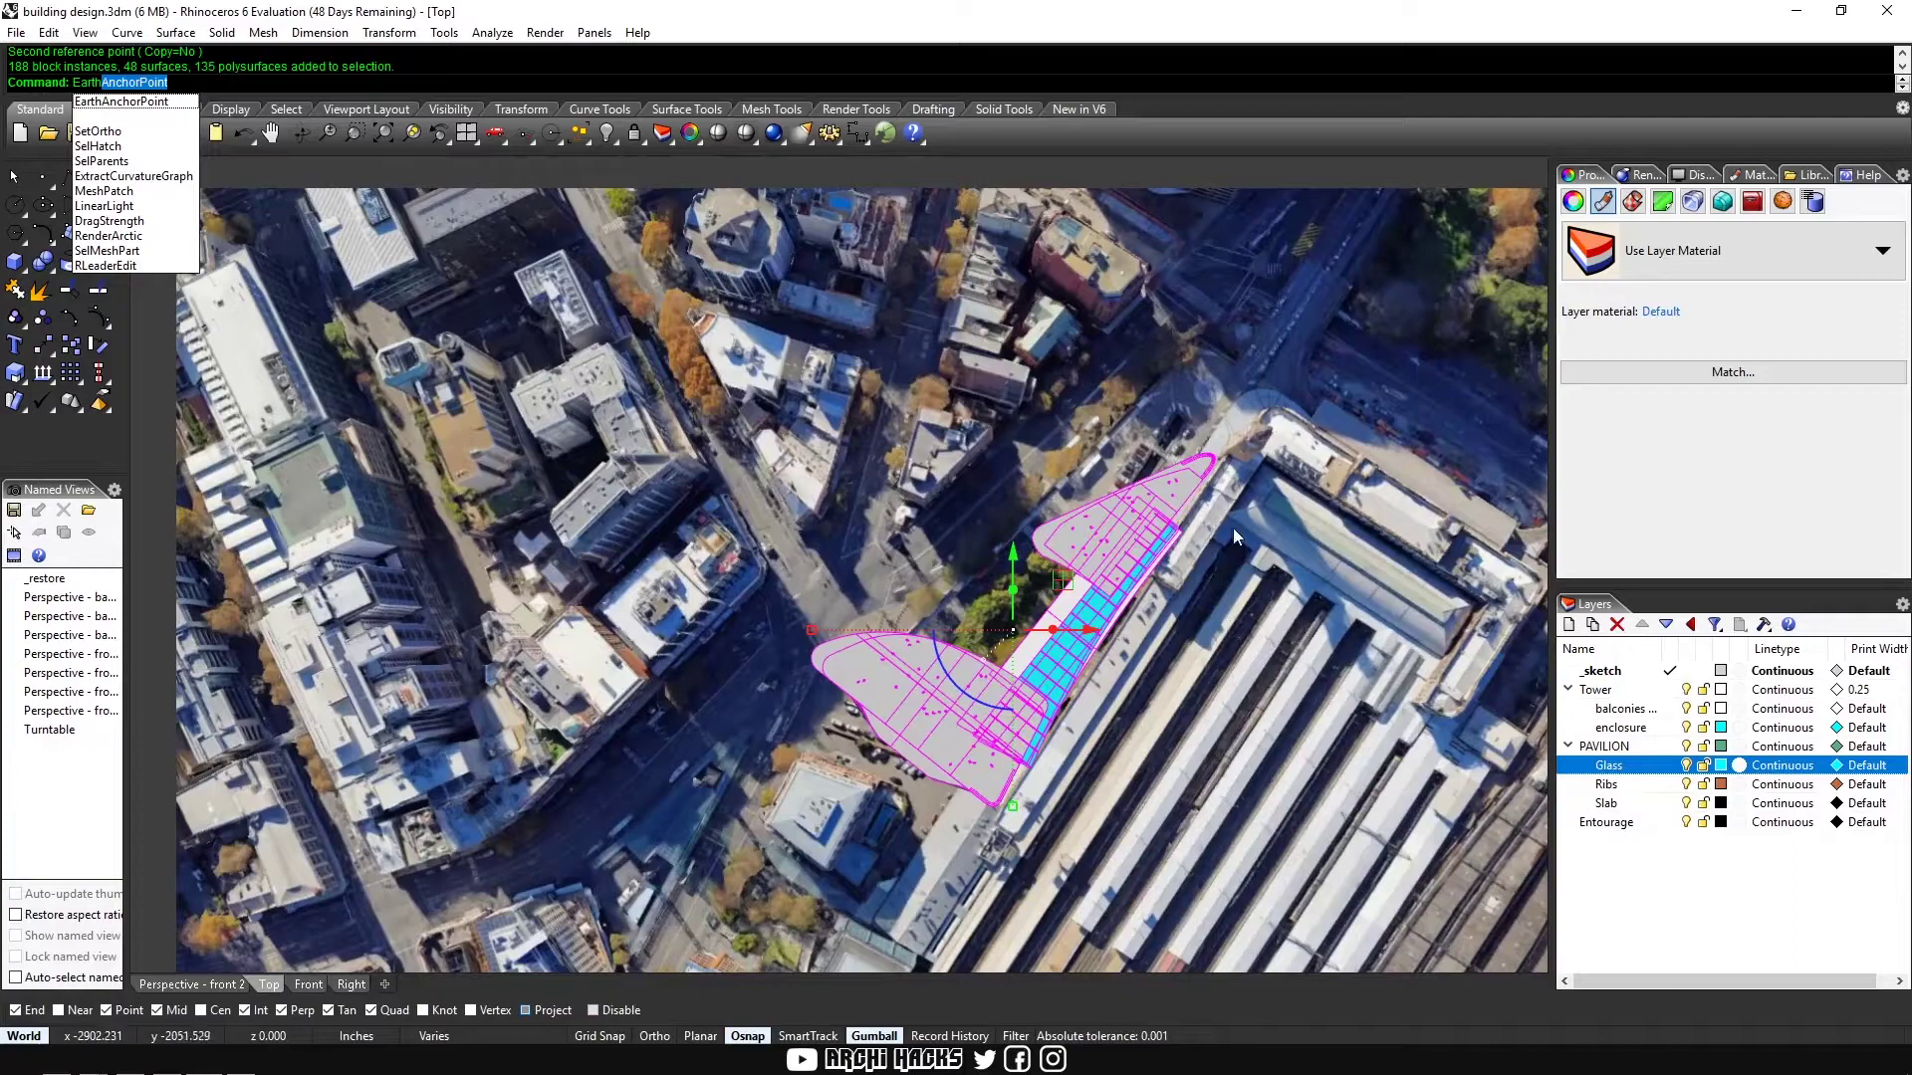
key(Escape)
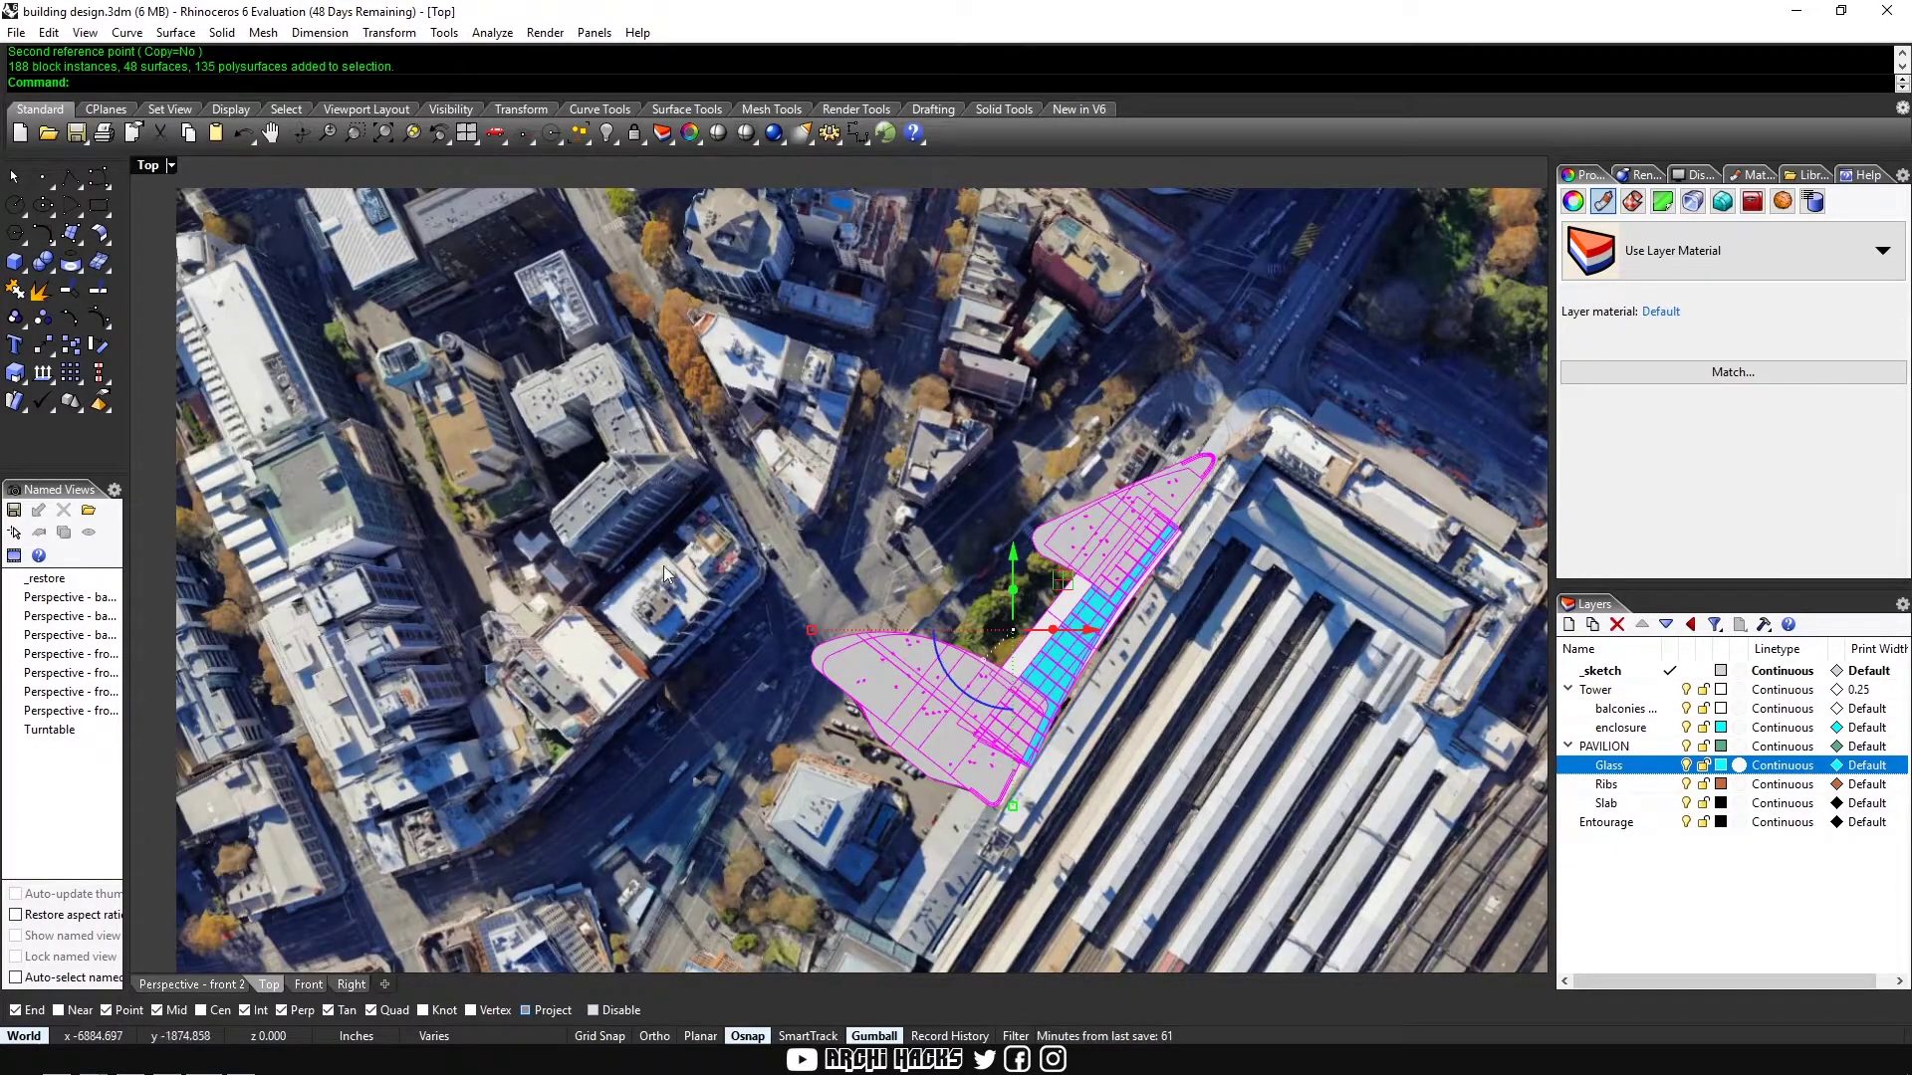
text(Earth)
key(Return)
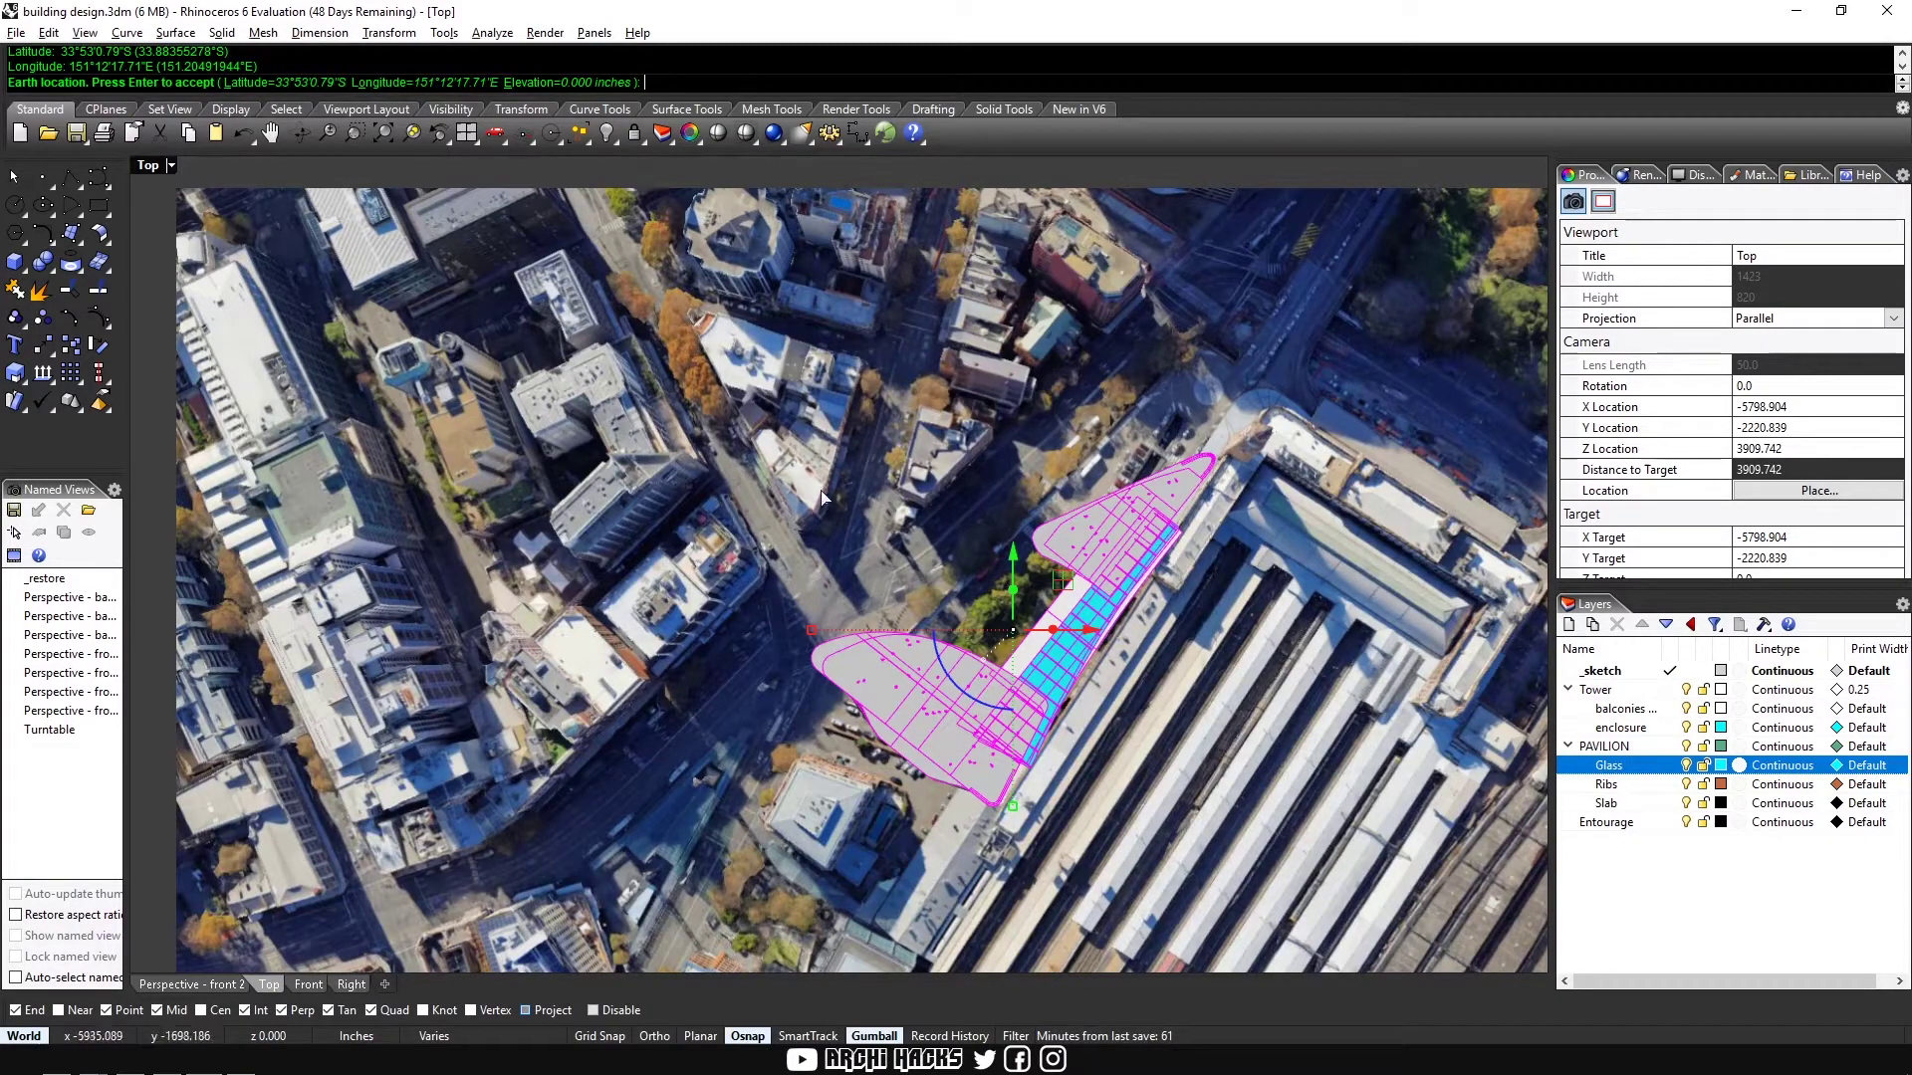
Step: Switch to Google Earth Pro, close the image export, and position a new placemark at the station edge at 33°53'0.78"S, 151°12'17.73"E
key(alt)
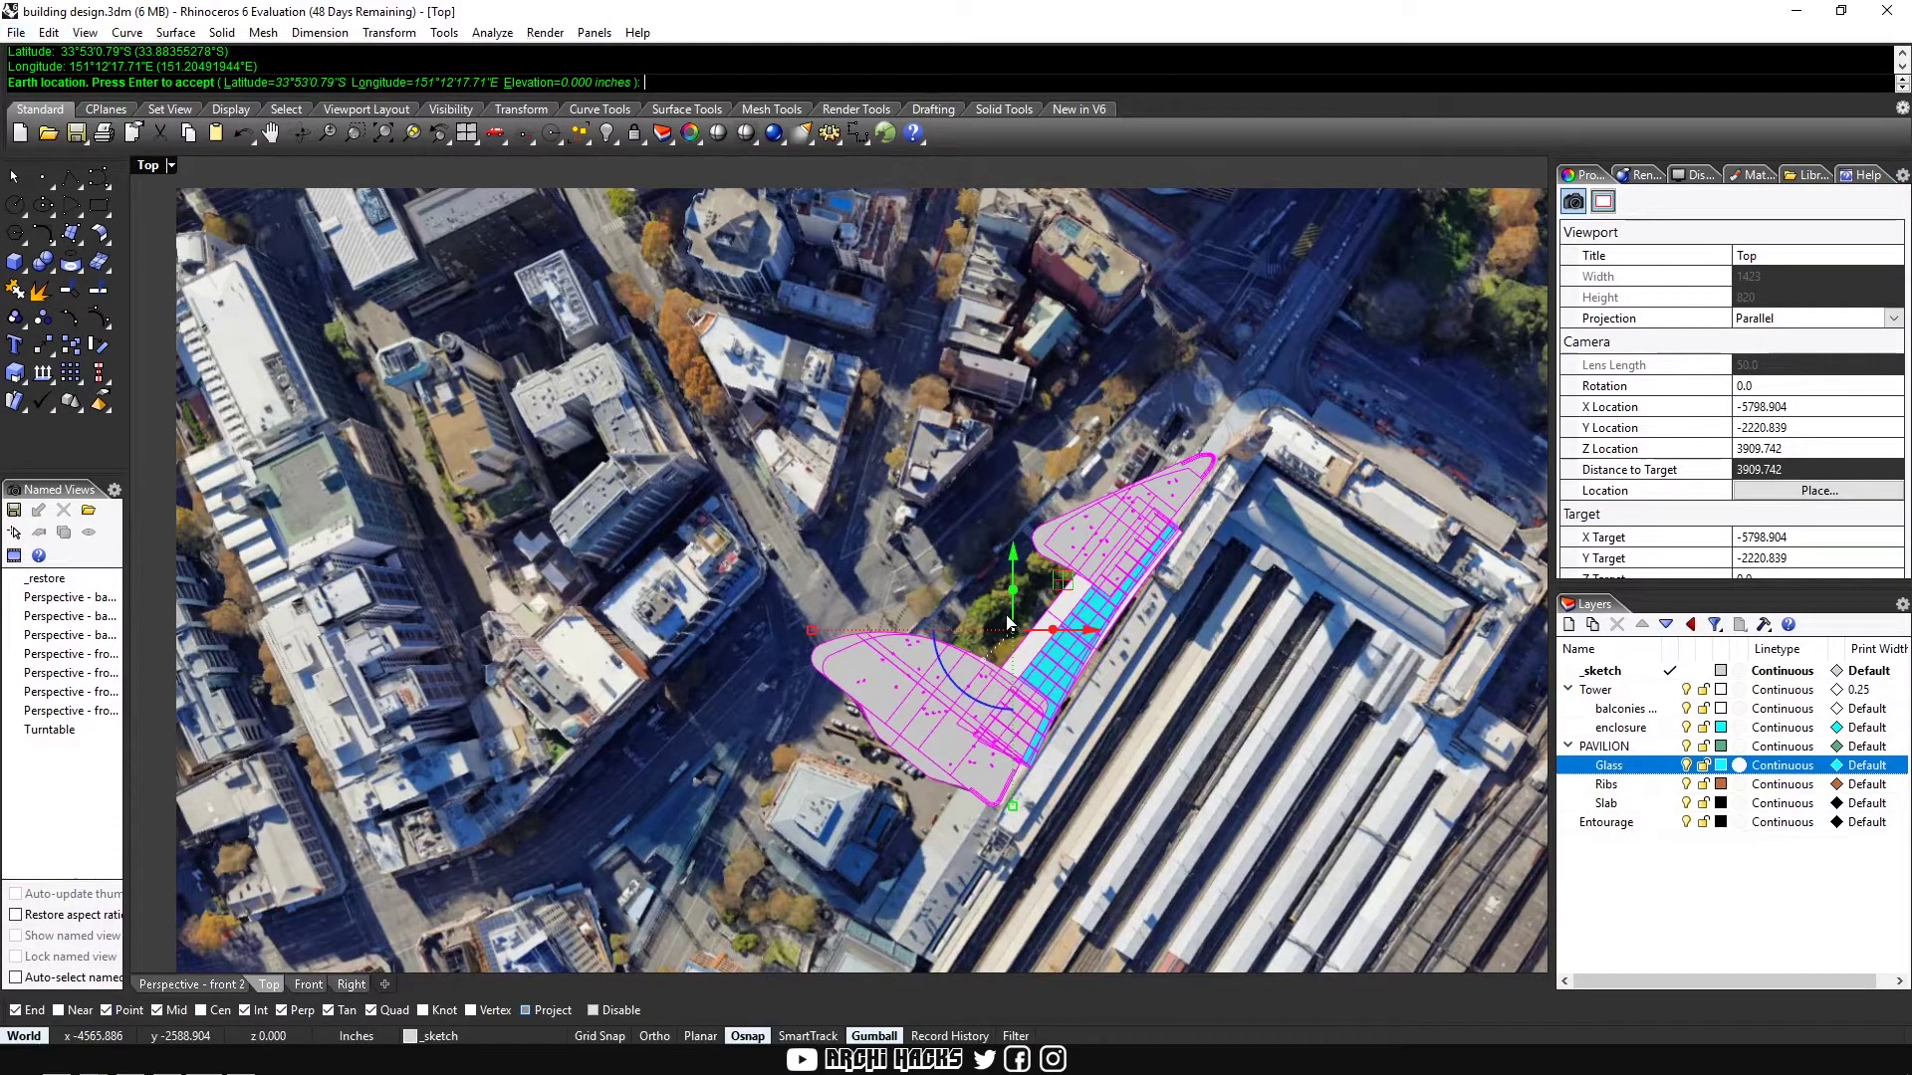
key(alt+Tab)
key(alt+Tab)
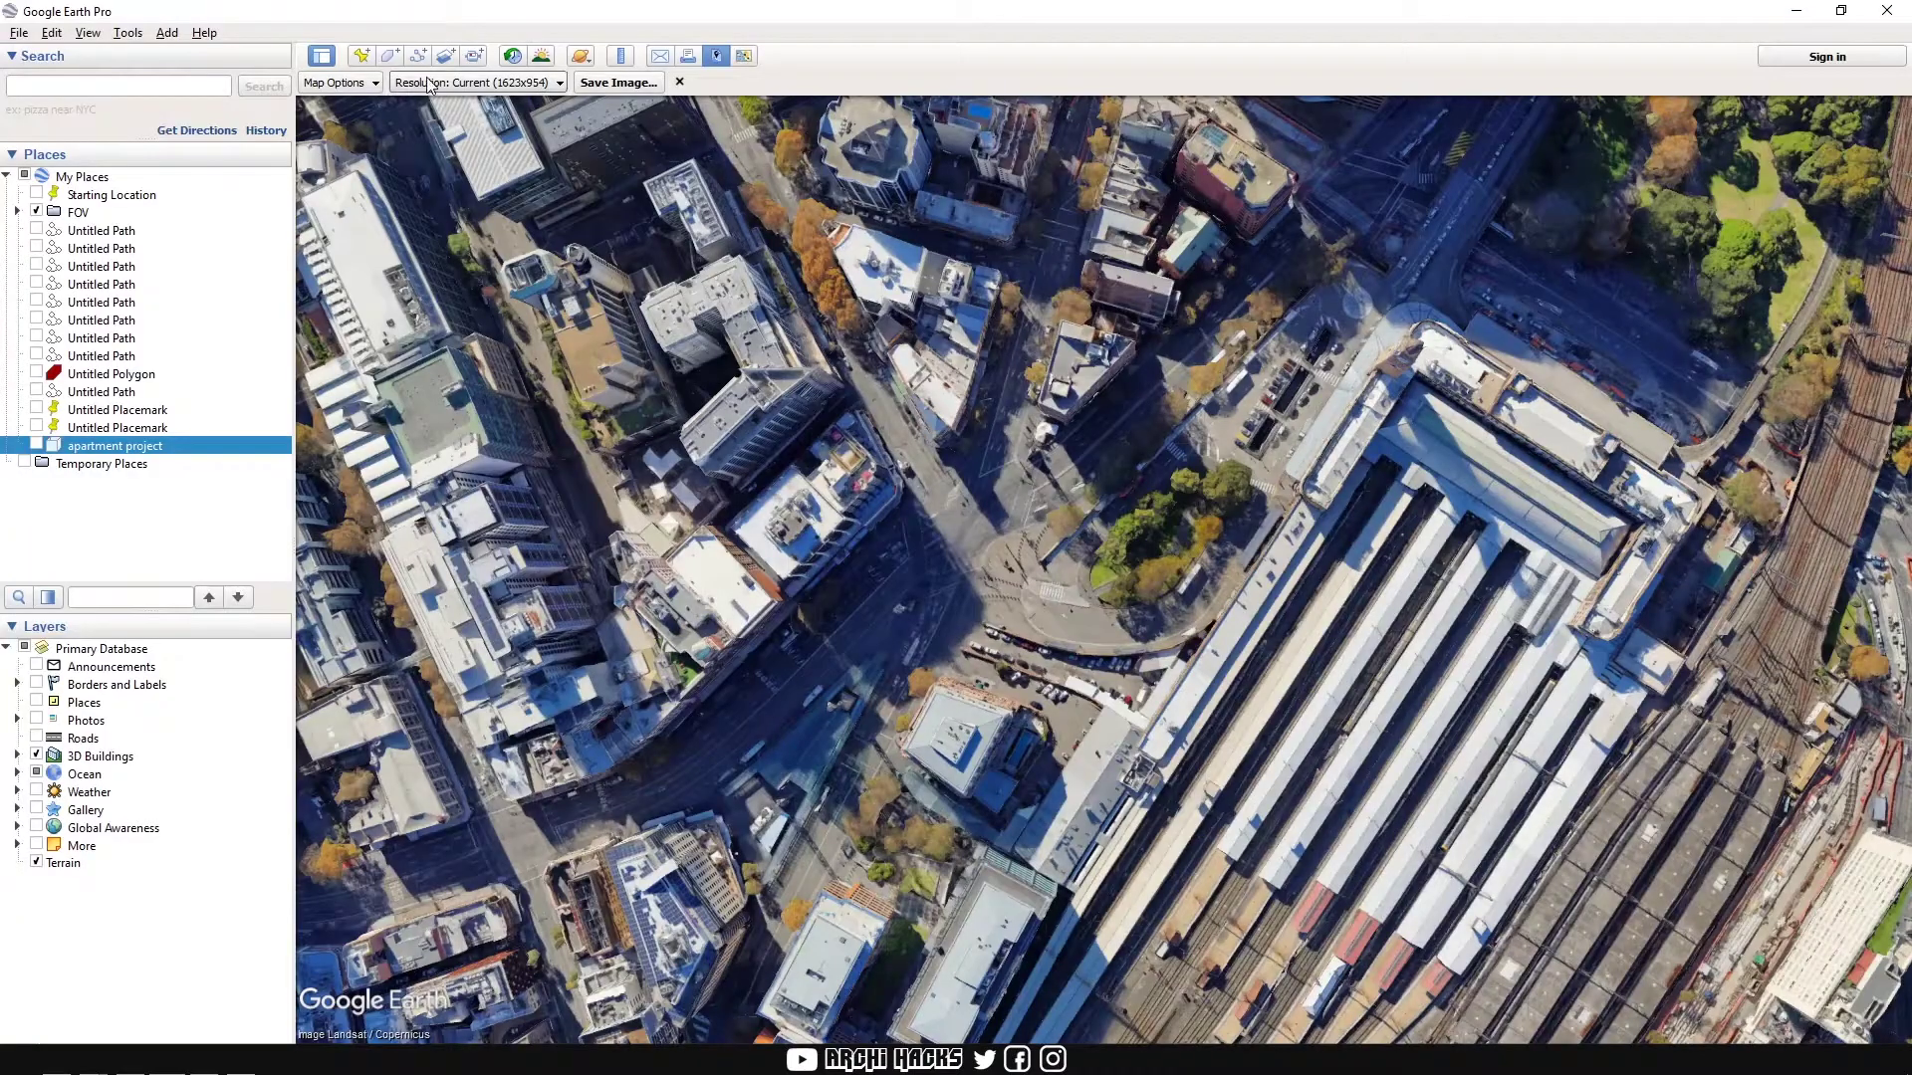
click(679, 82)
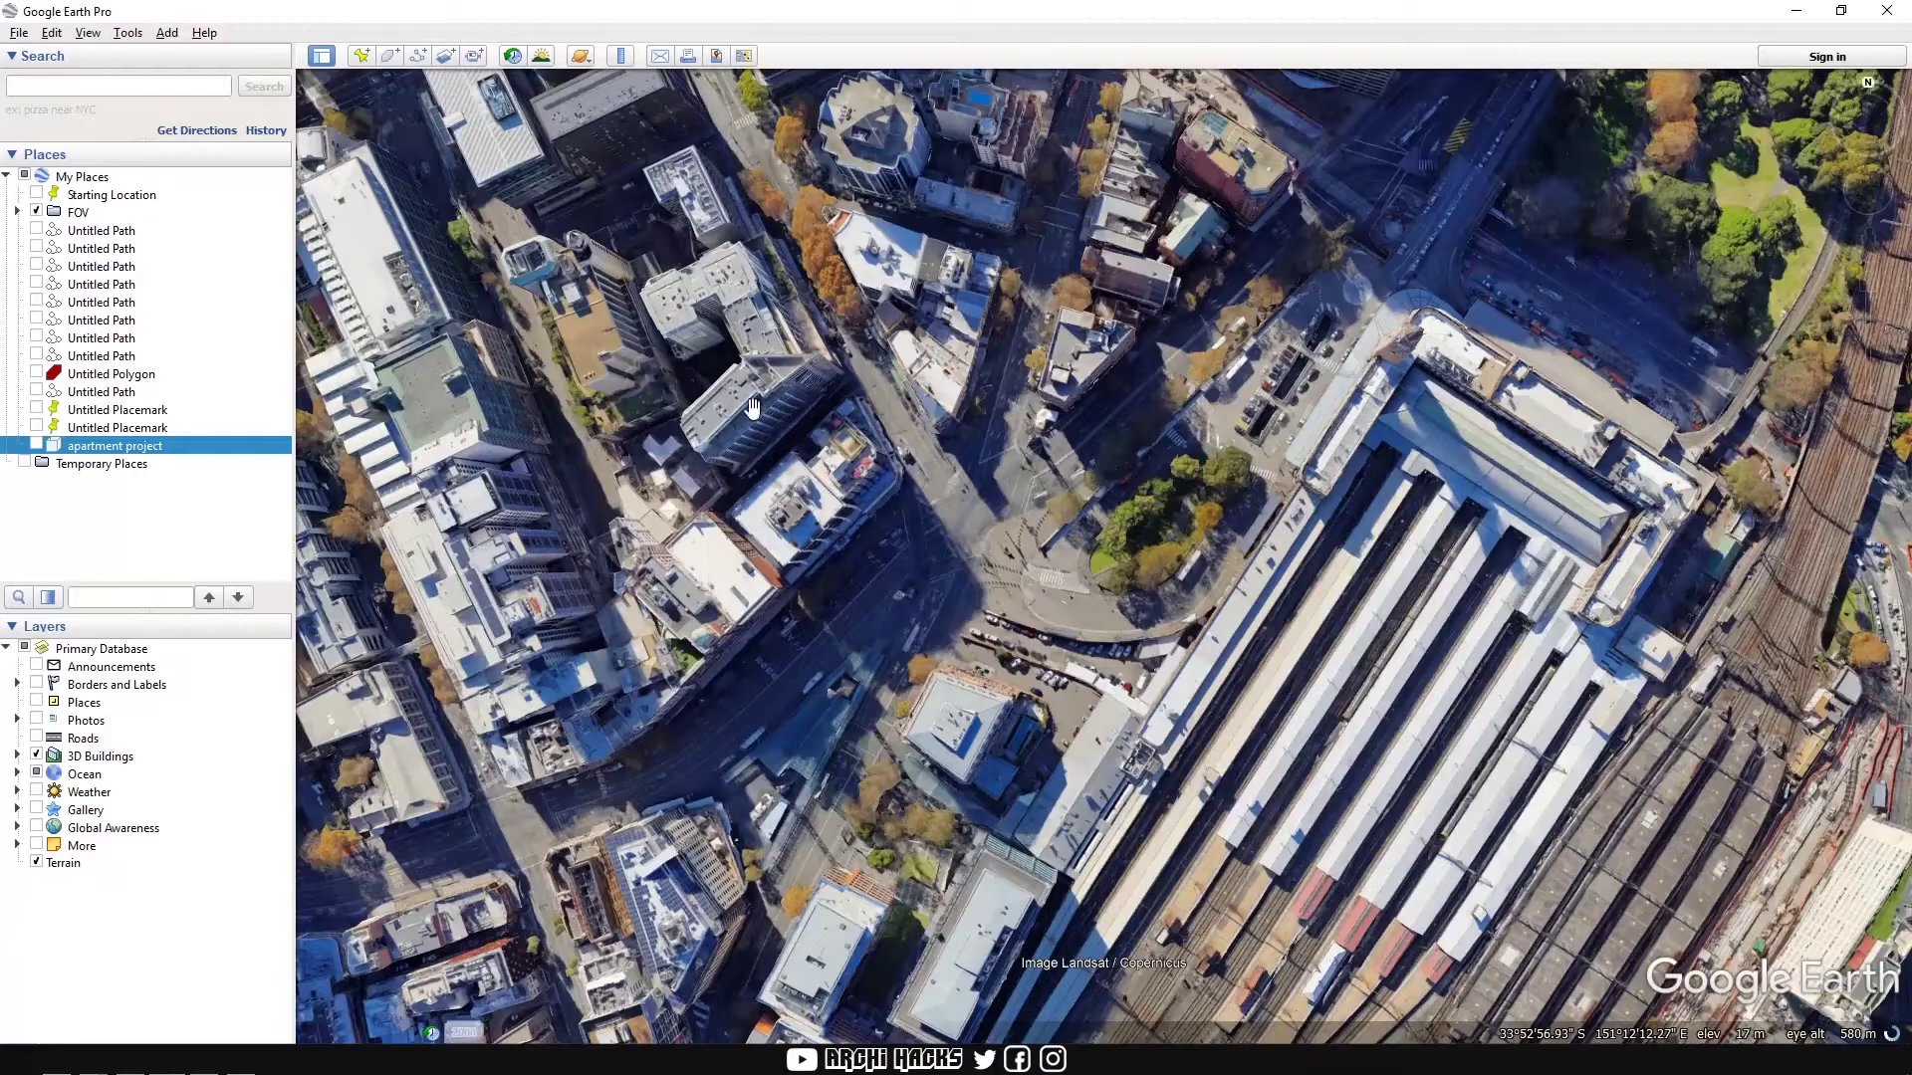
click(365, 60)
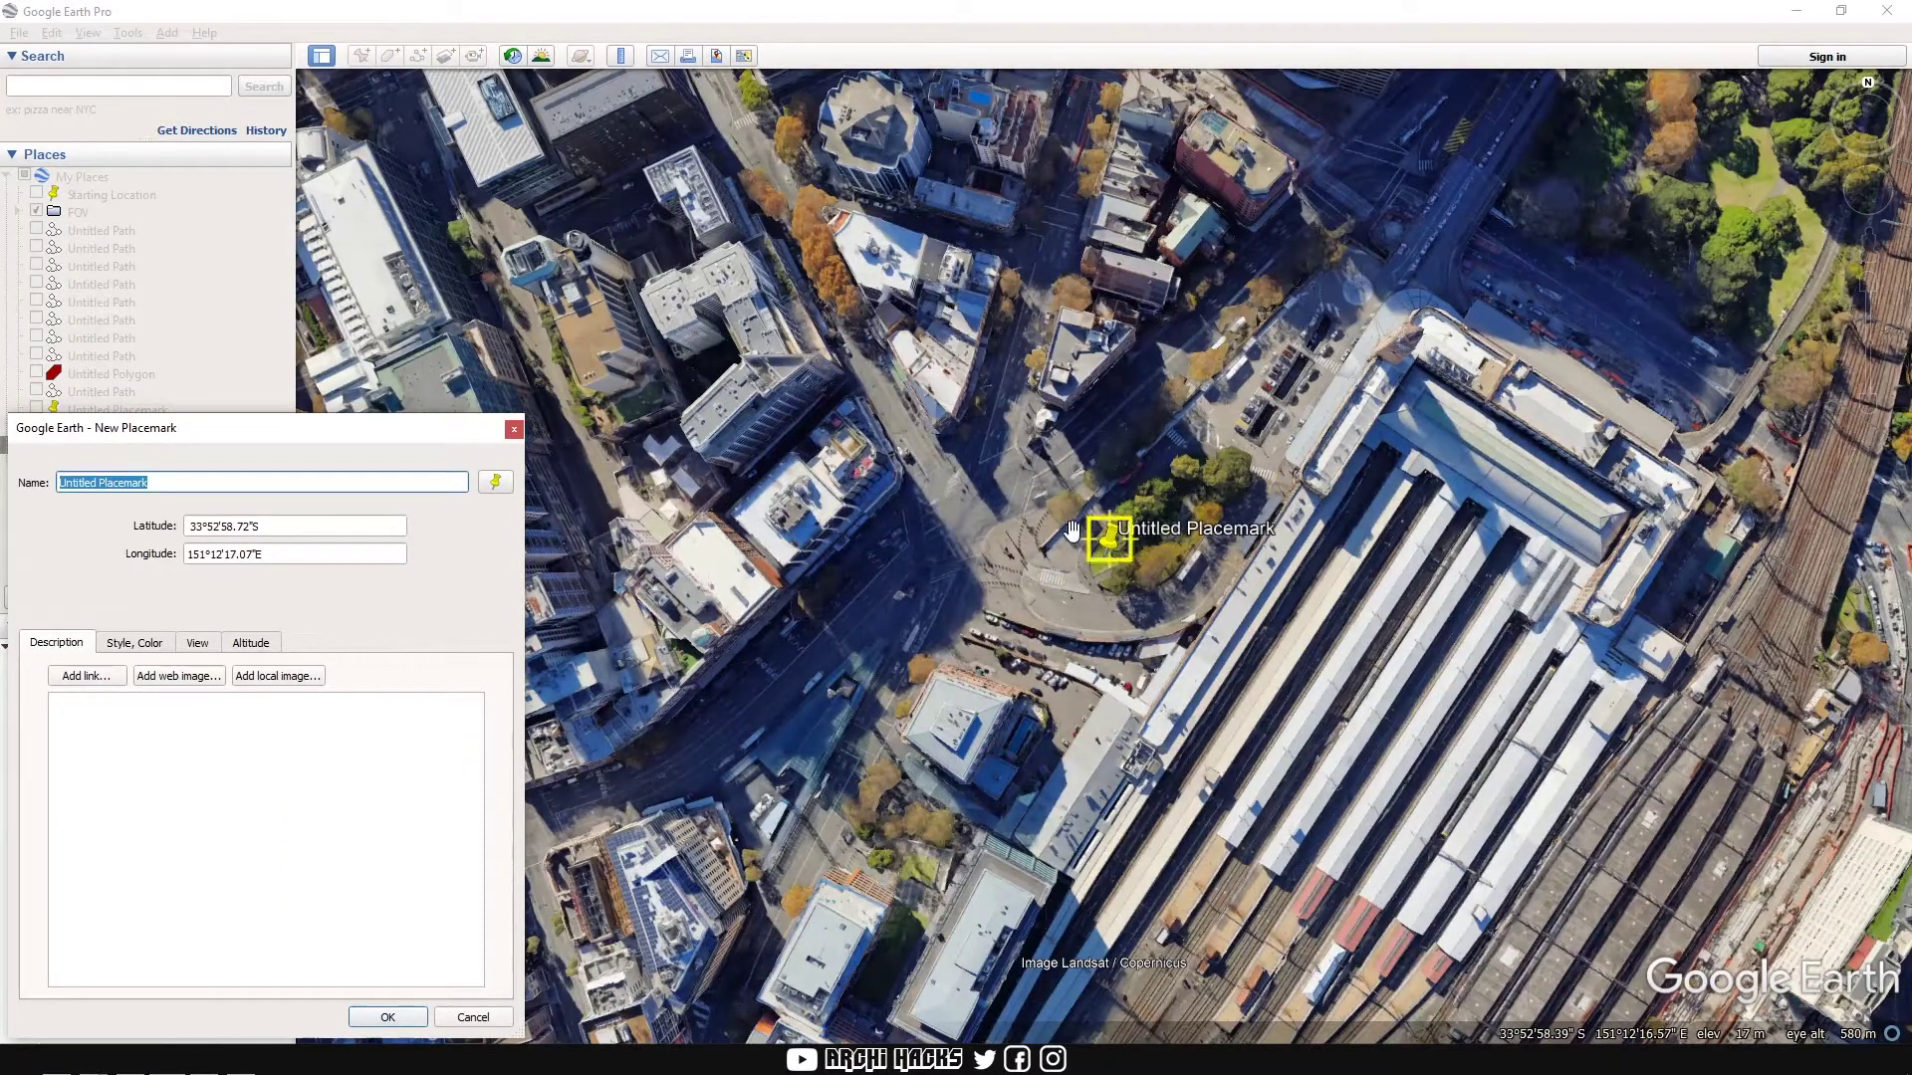
drag(1115, 545, 1153, 700)
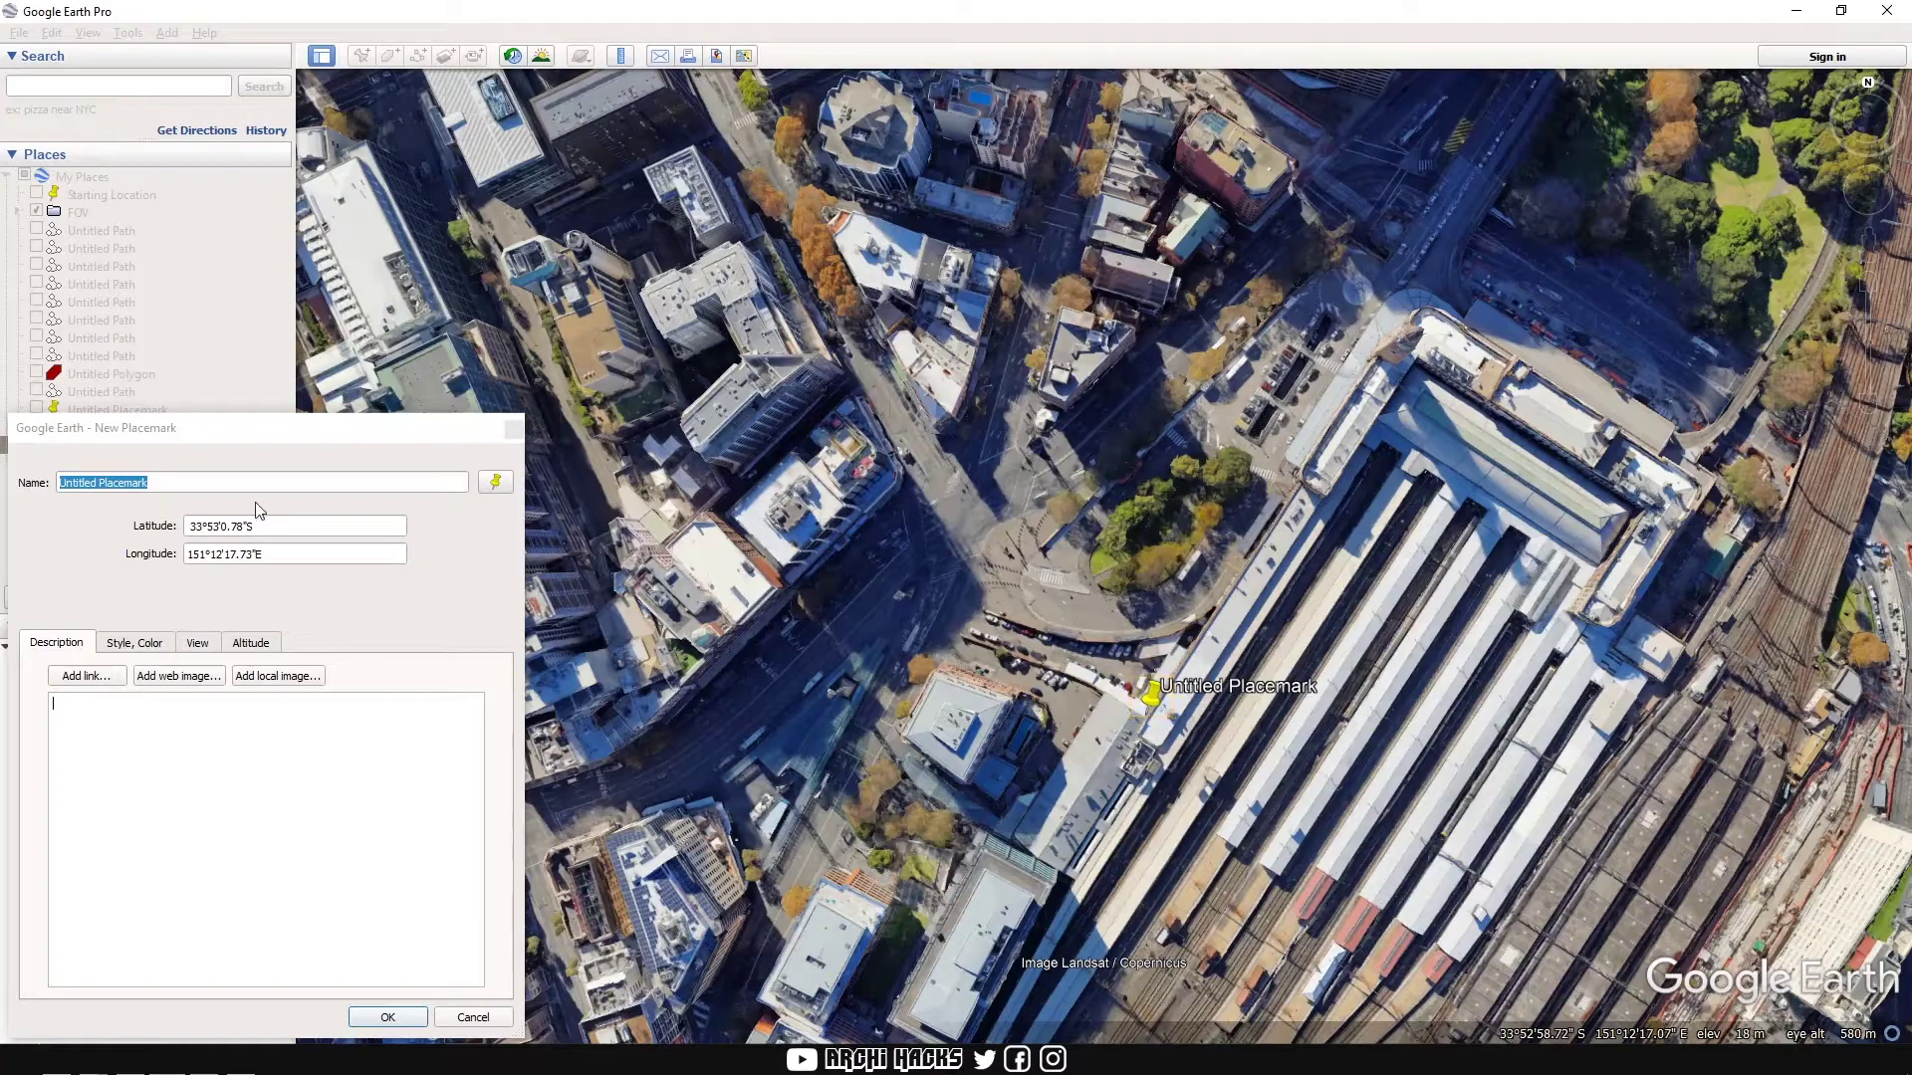
Step: Copy the placemark's latitude, switch to Rhinoceros, and set the Earth anchor point's latitude to 33°53'0.78"S
drag(257, 528, 195, 534)
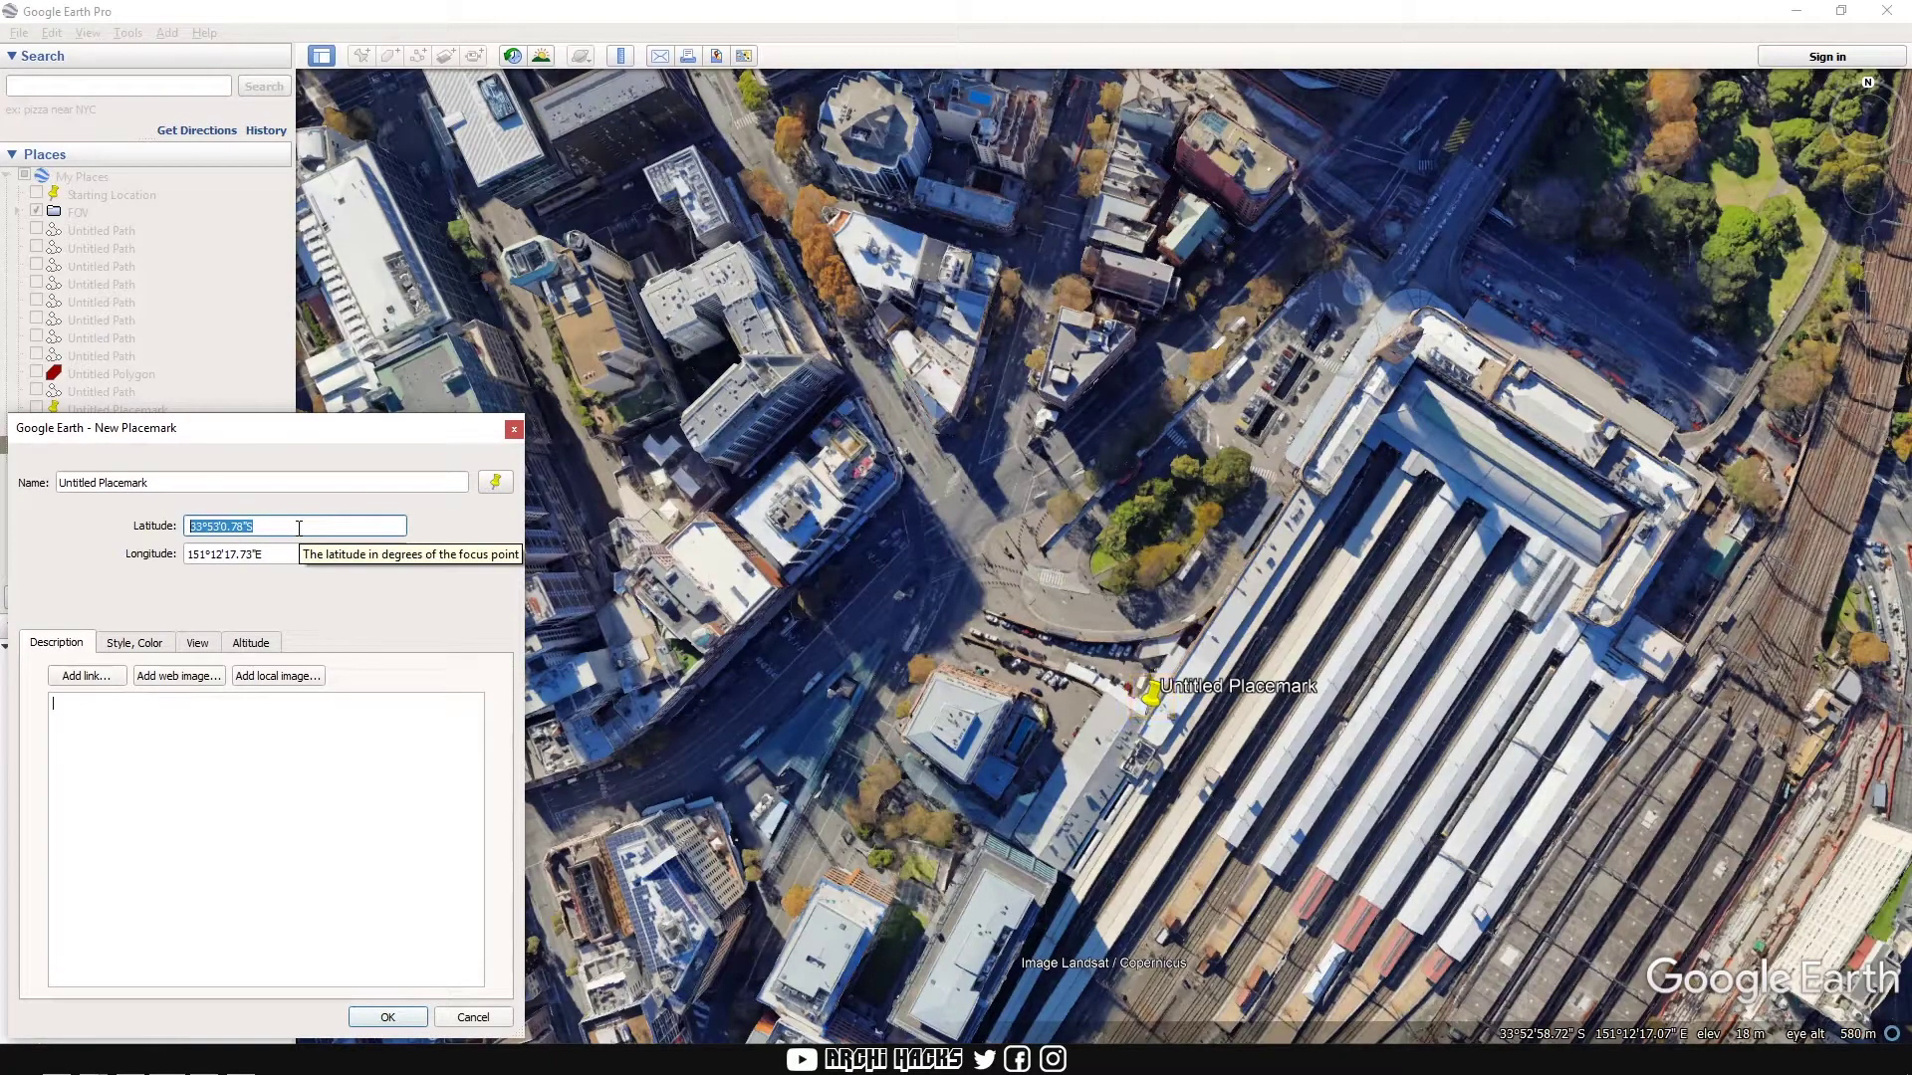
key(alt+Tab)
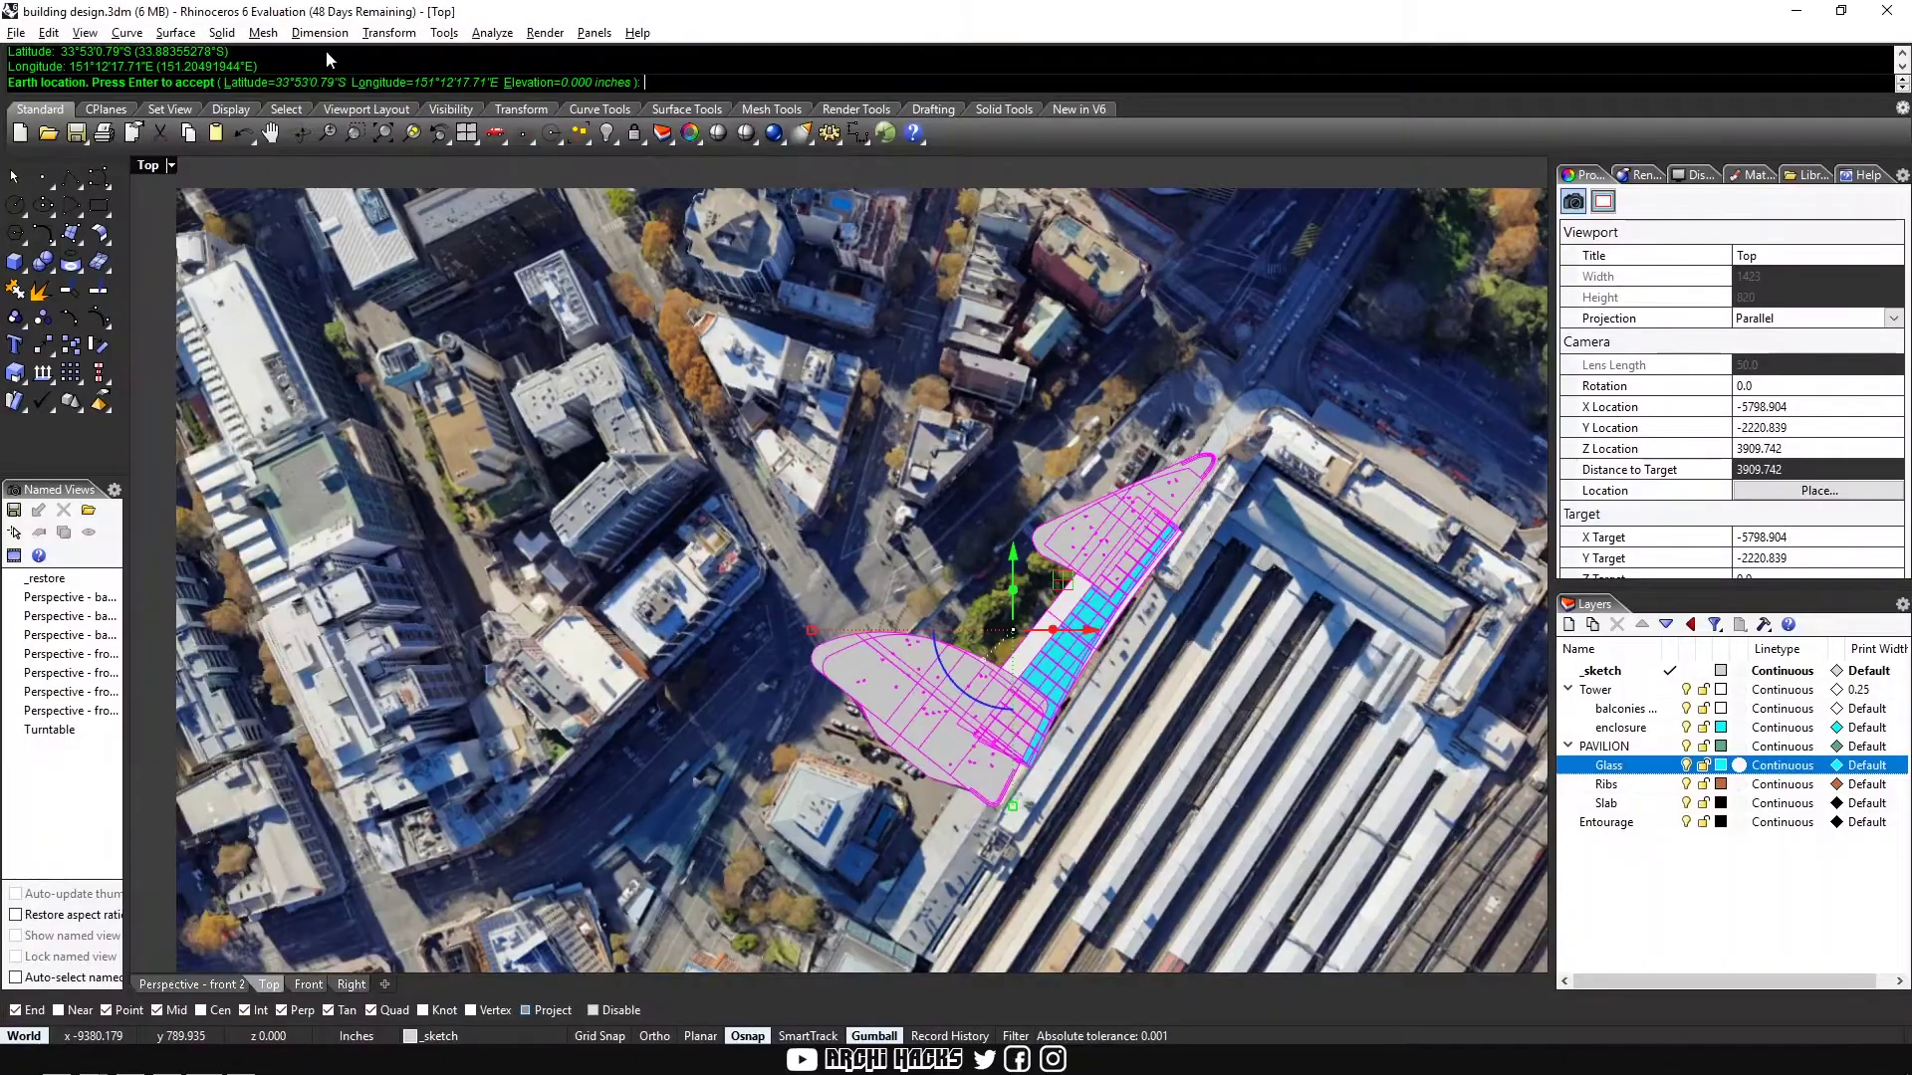
click(262, 84)
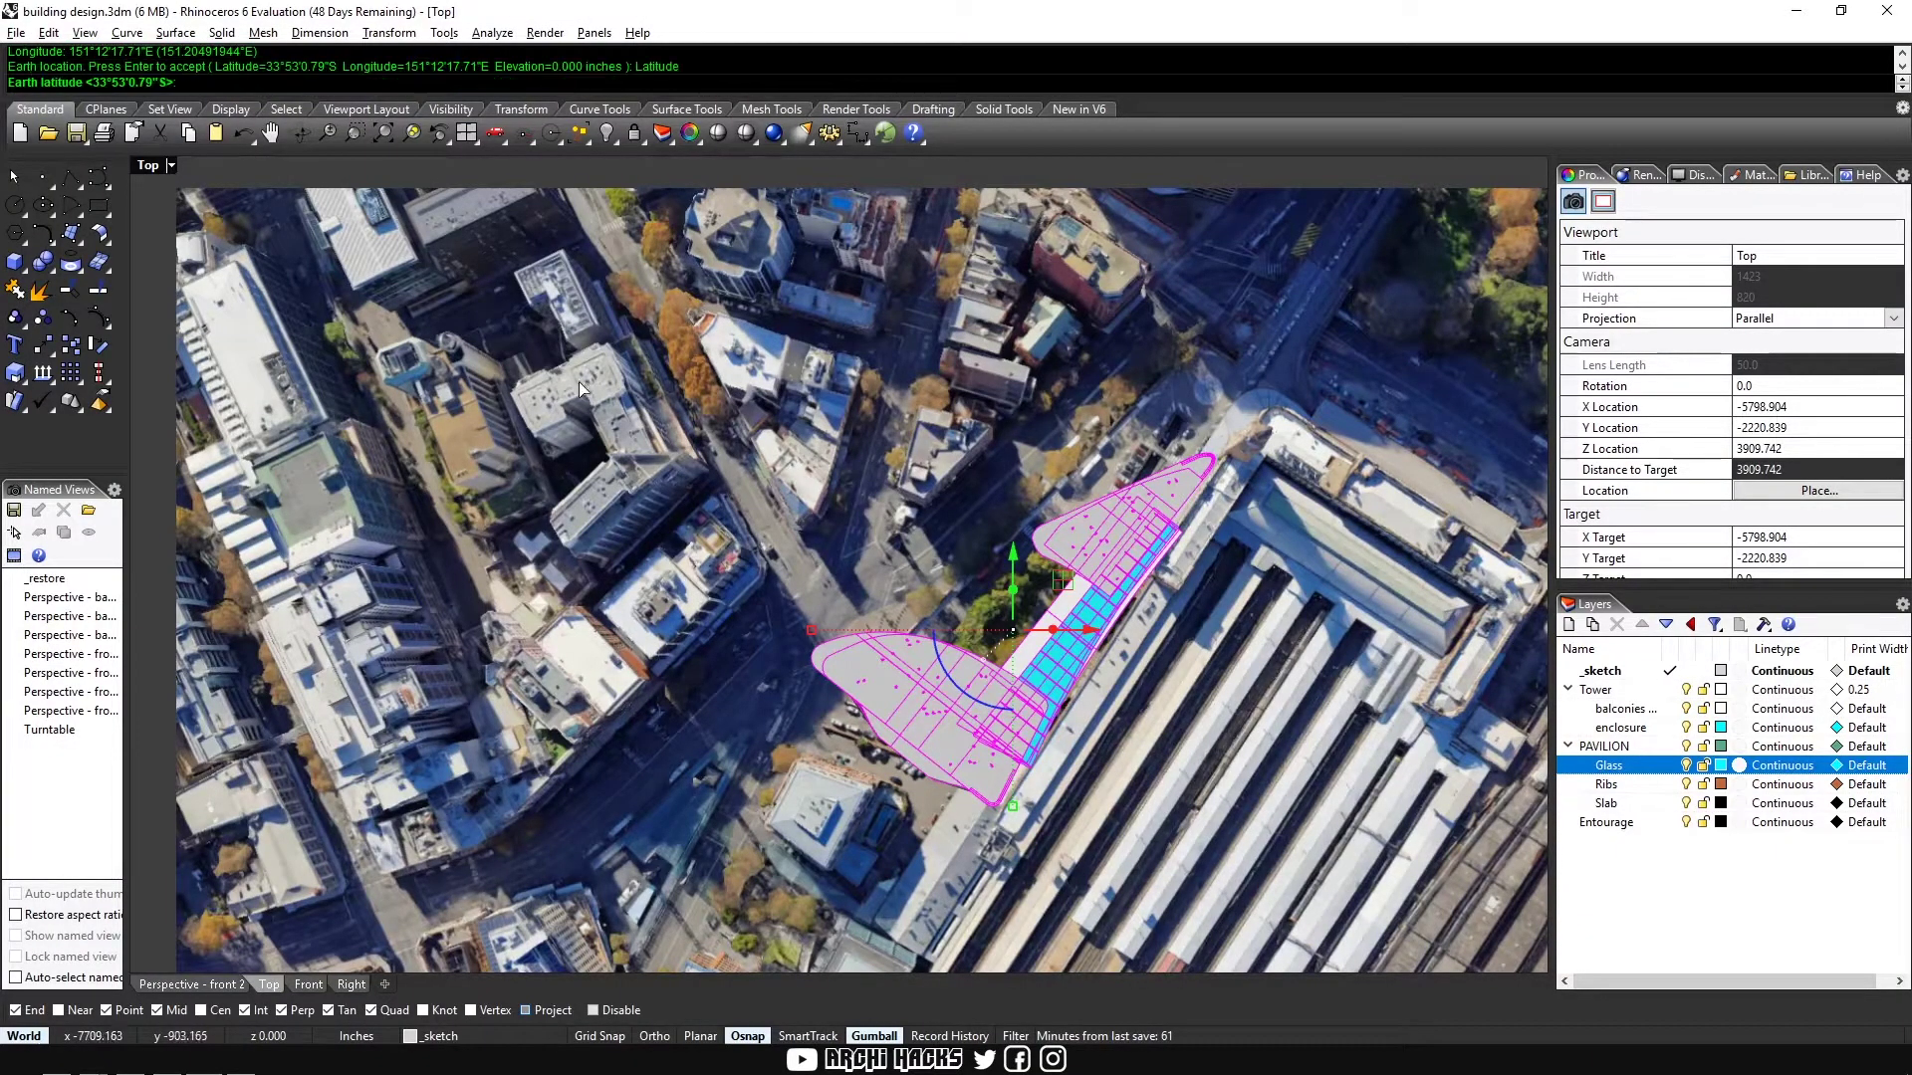
key(Return)
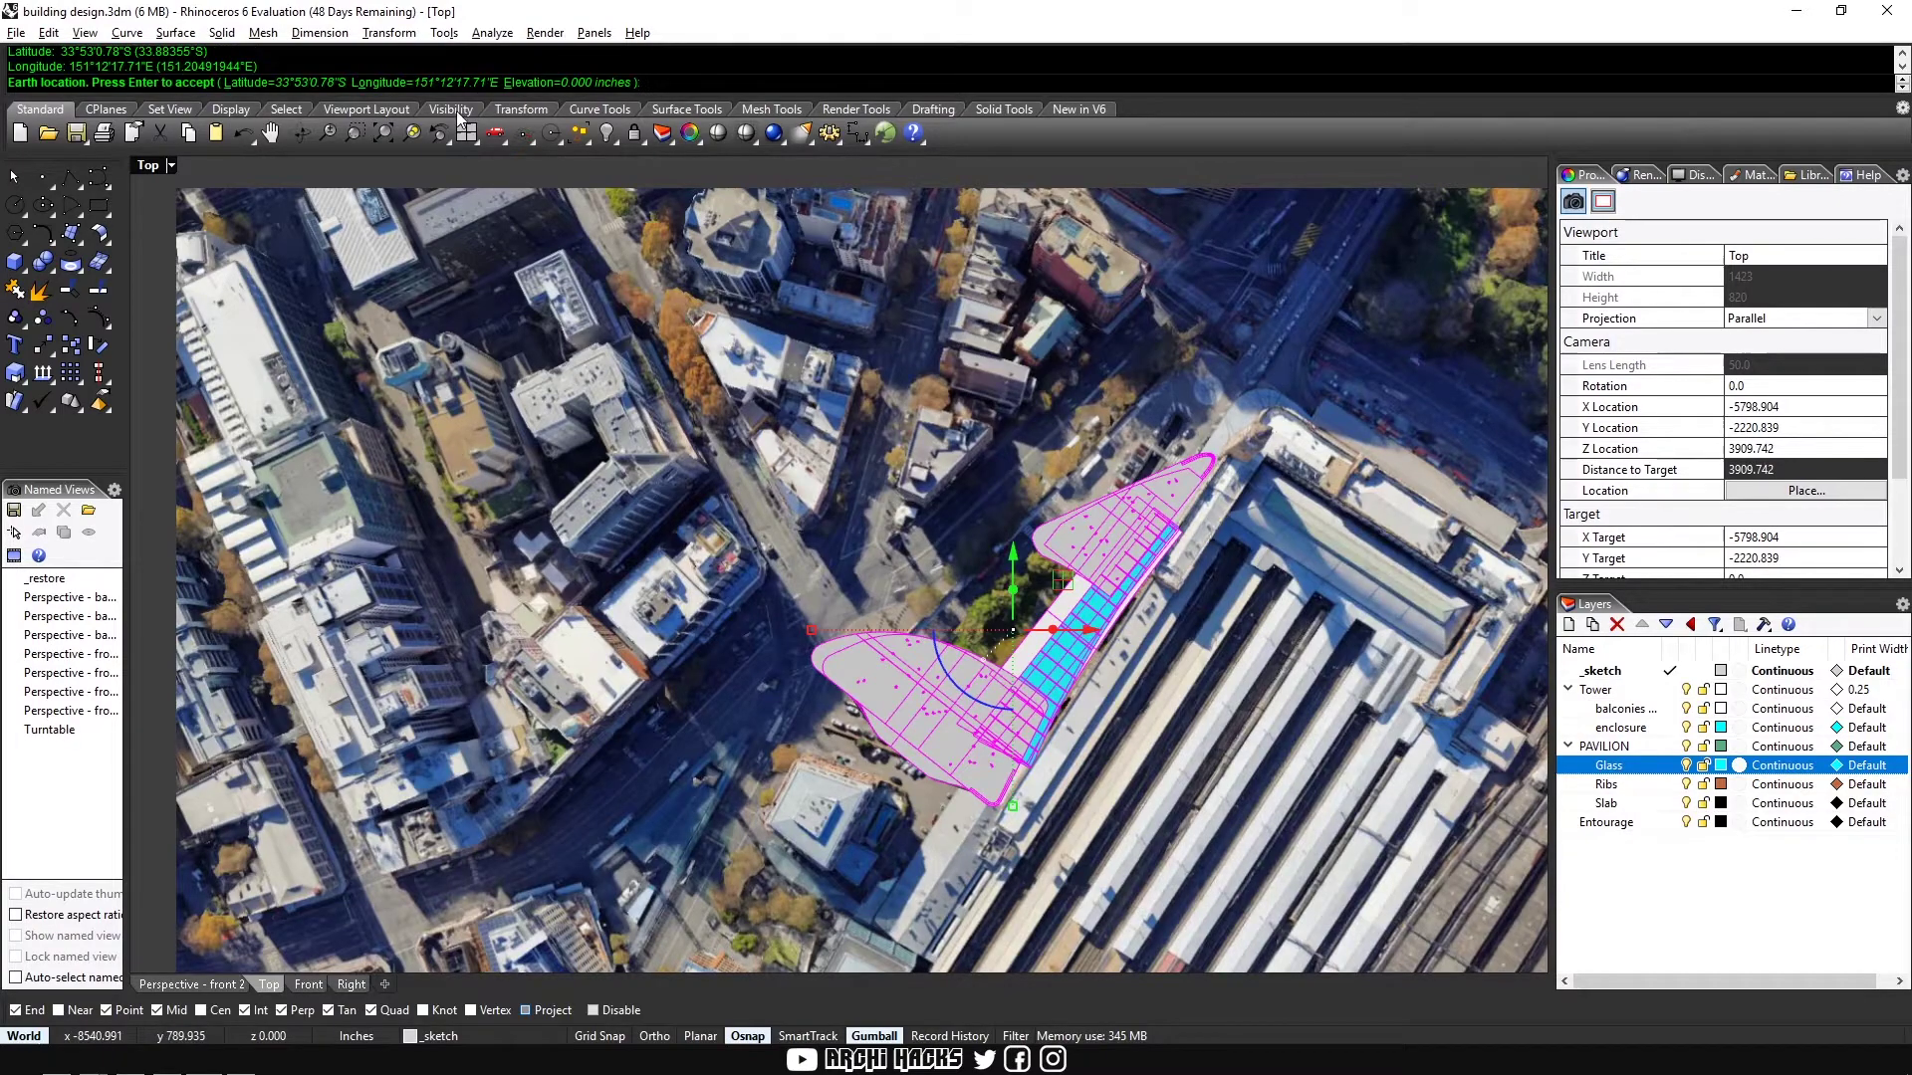
Step: Copy the placemark's longitude from Google Earth Pro and set the anchor point's longitude in Rhinoceros to 151°12'17.73"E
click(439, 85)
key(alt+Tab)
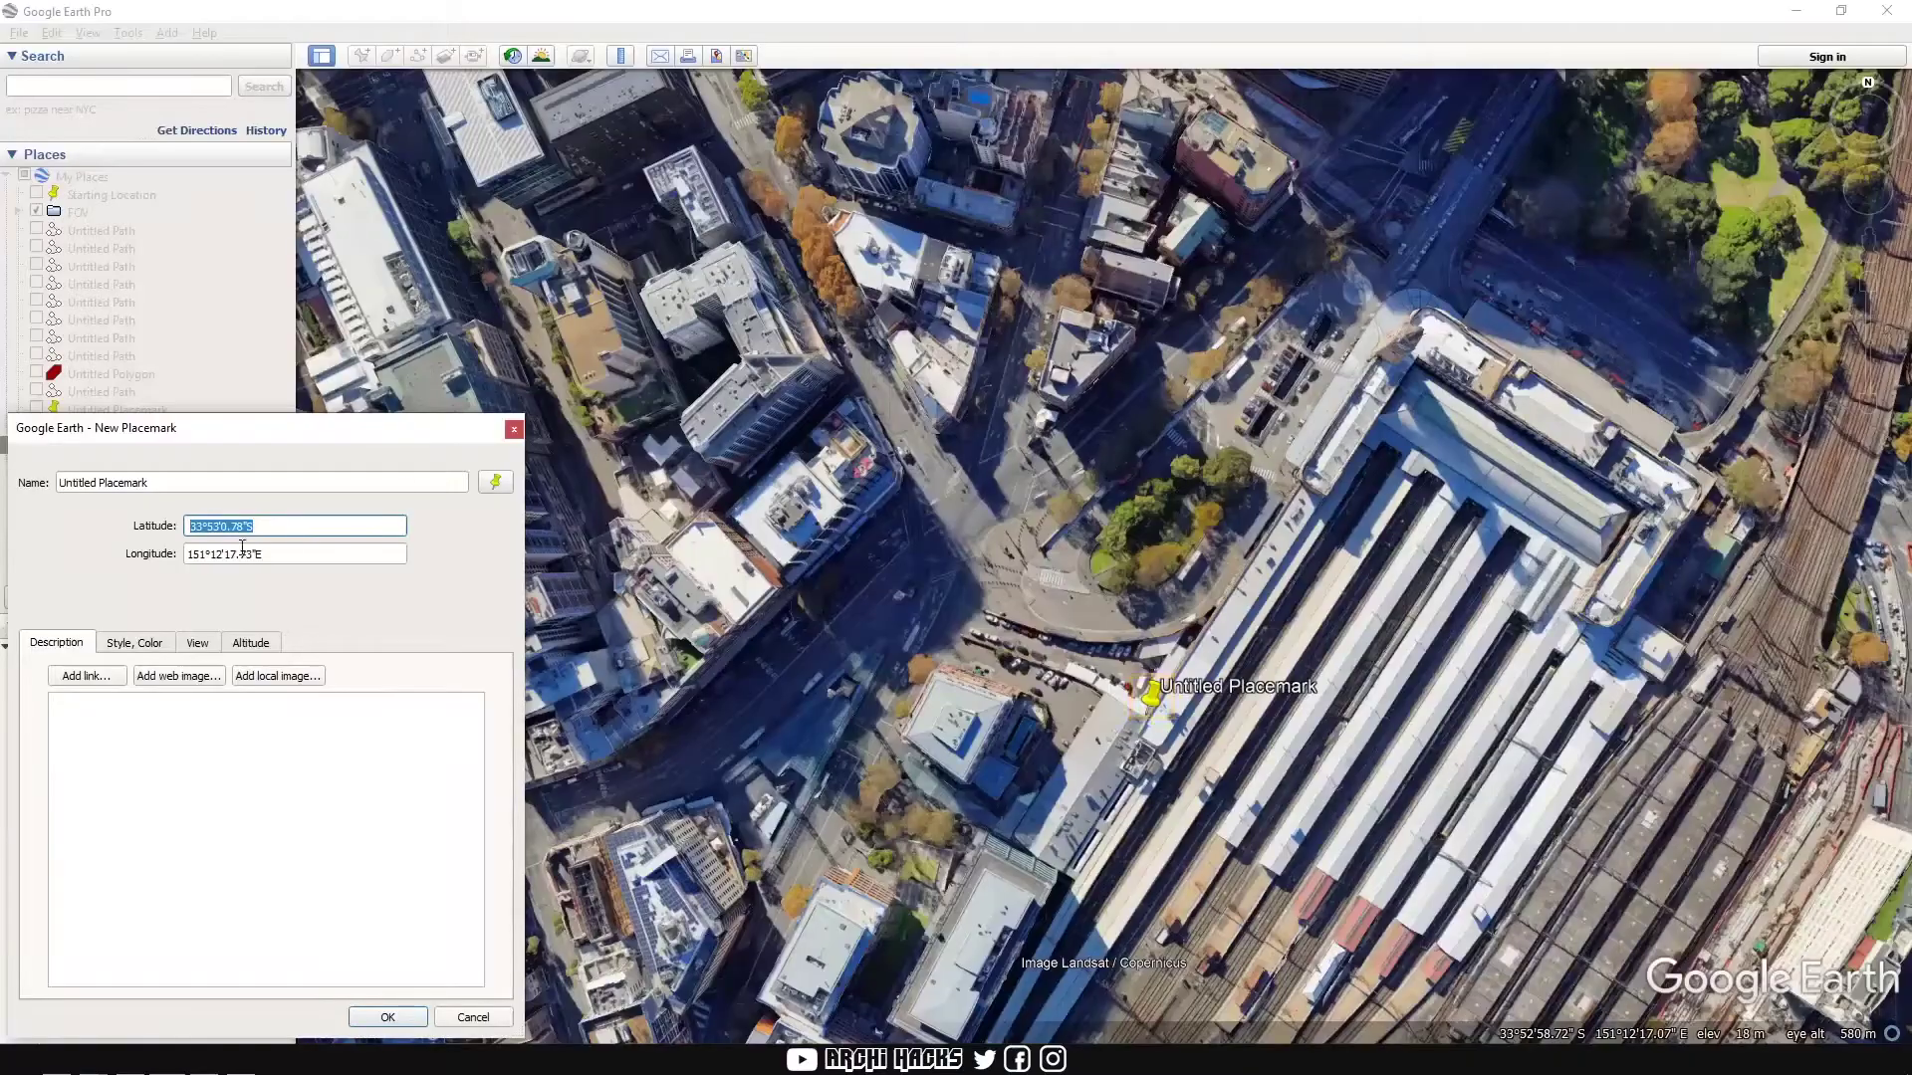
click(269, 552)
drag(268, 553, 89, 554)
key(ctrl+c)
key(alt+Tab)
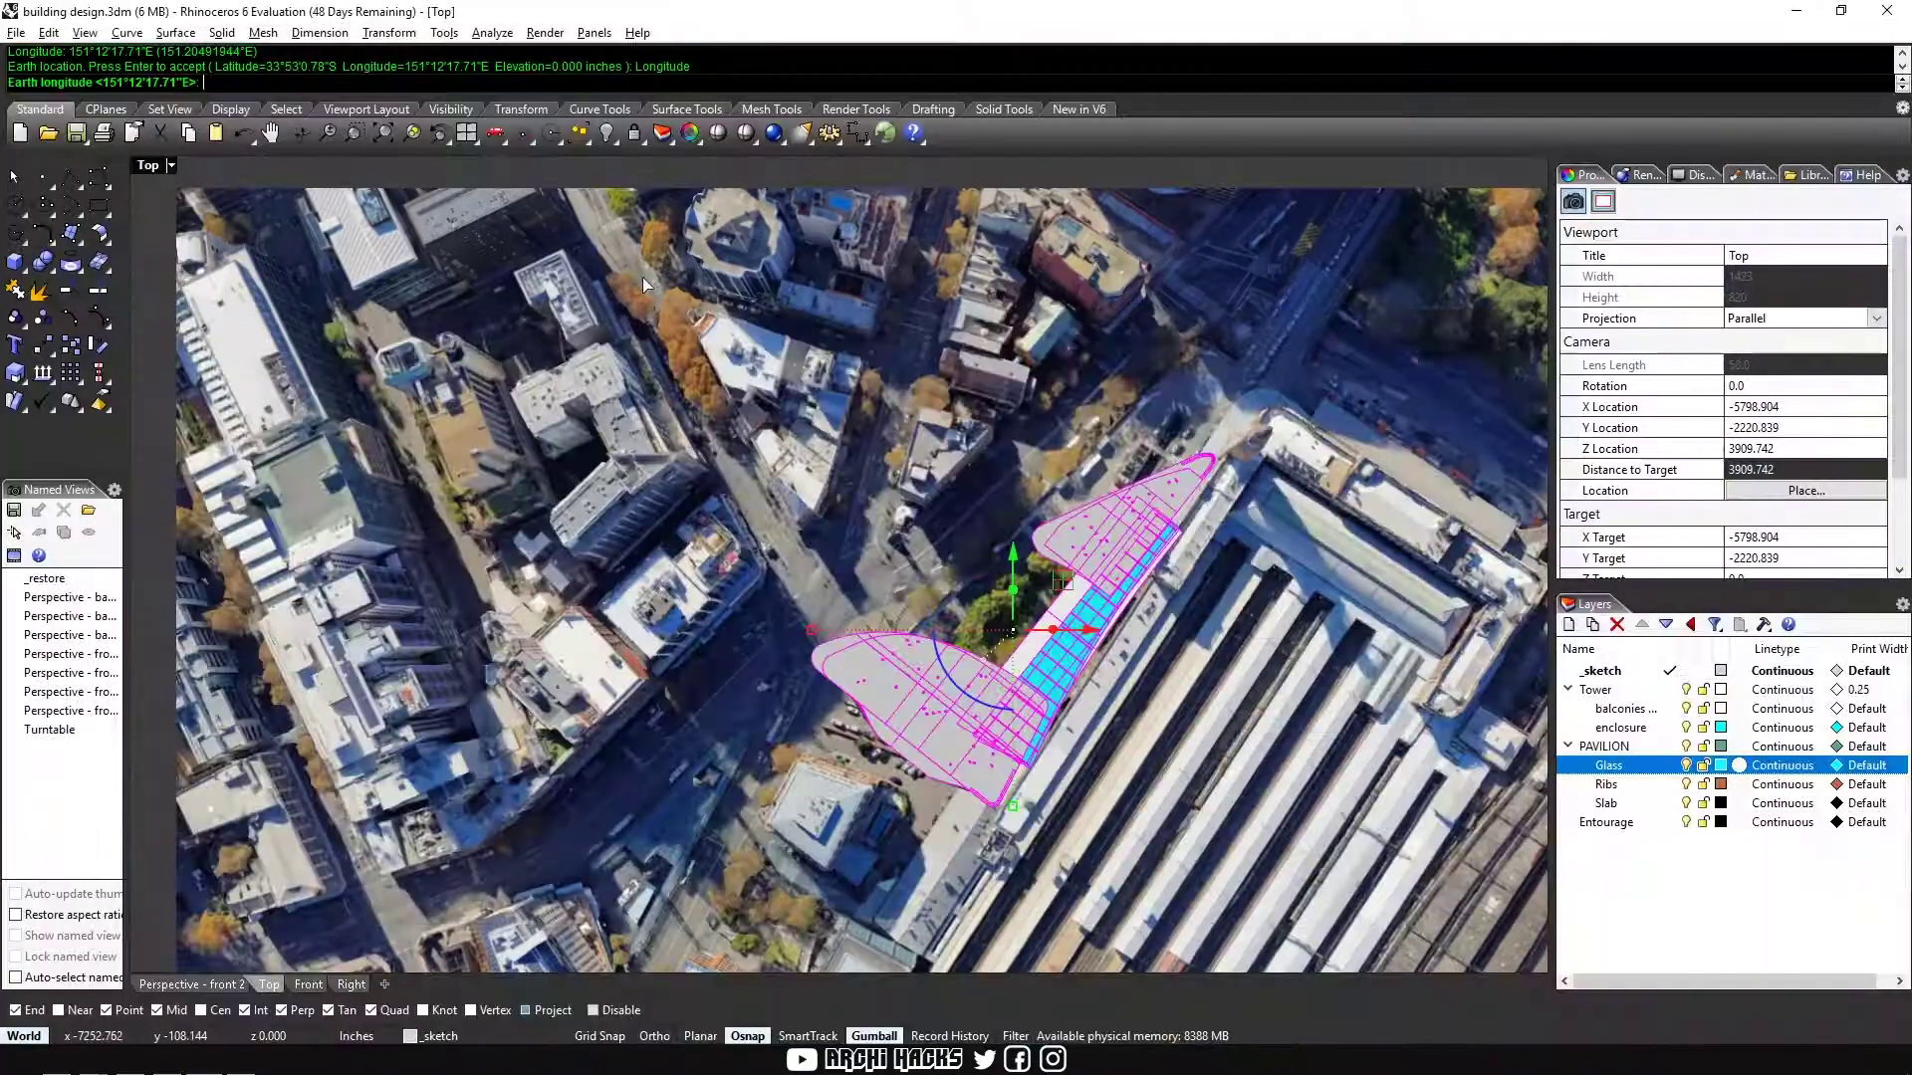
key(ctrl+v)
key(Return)
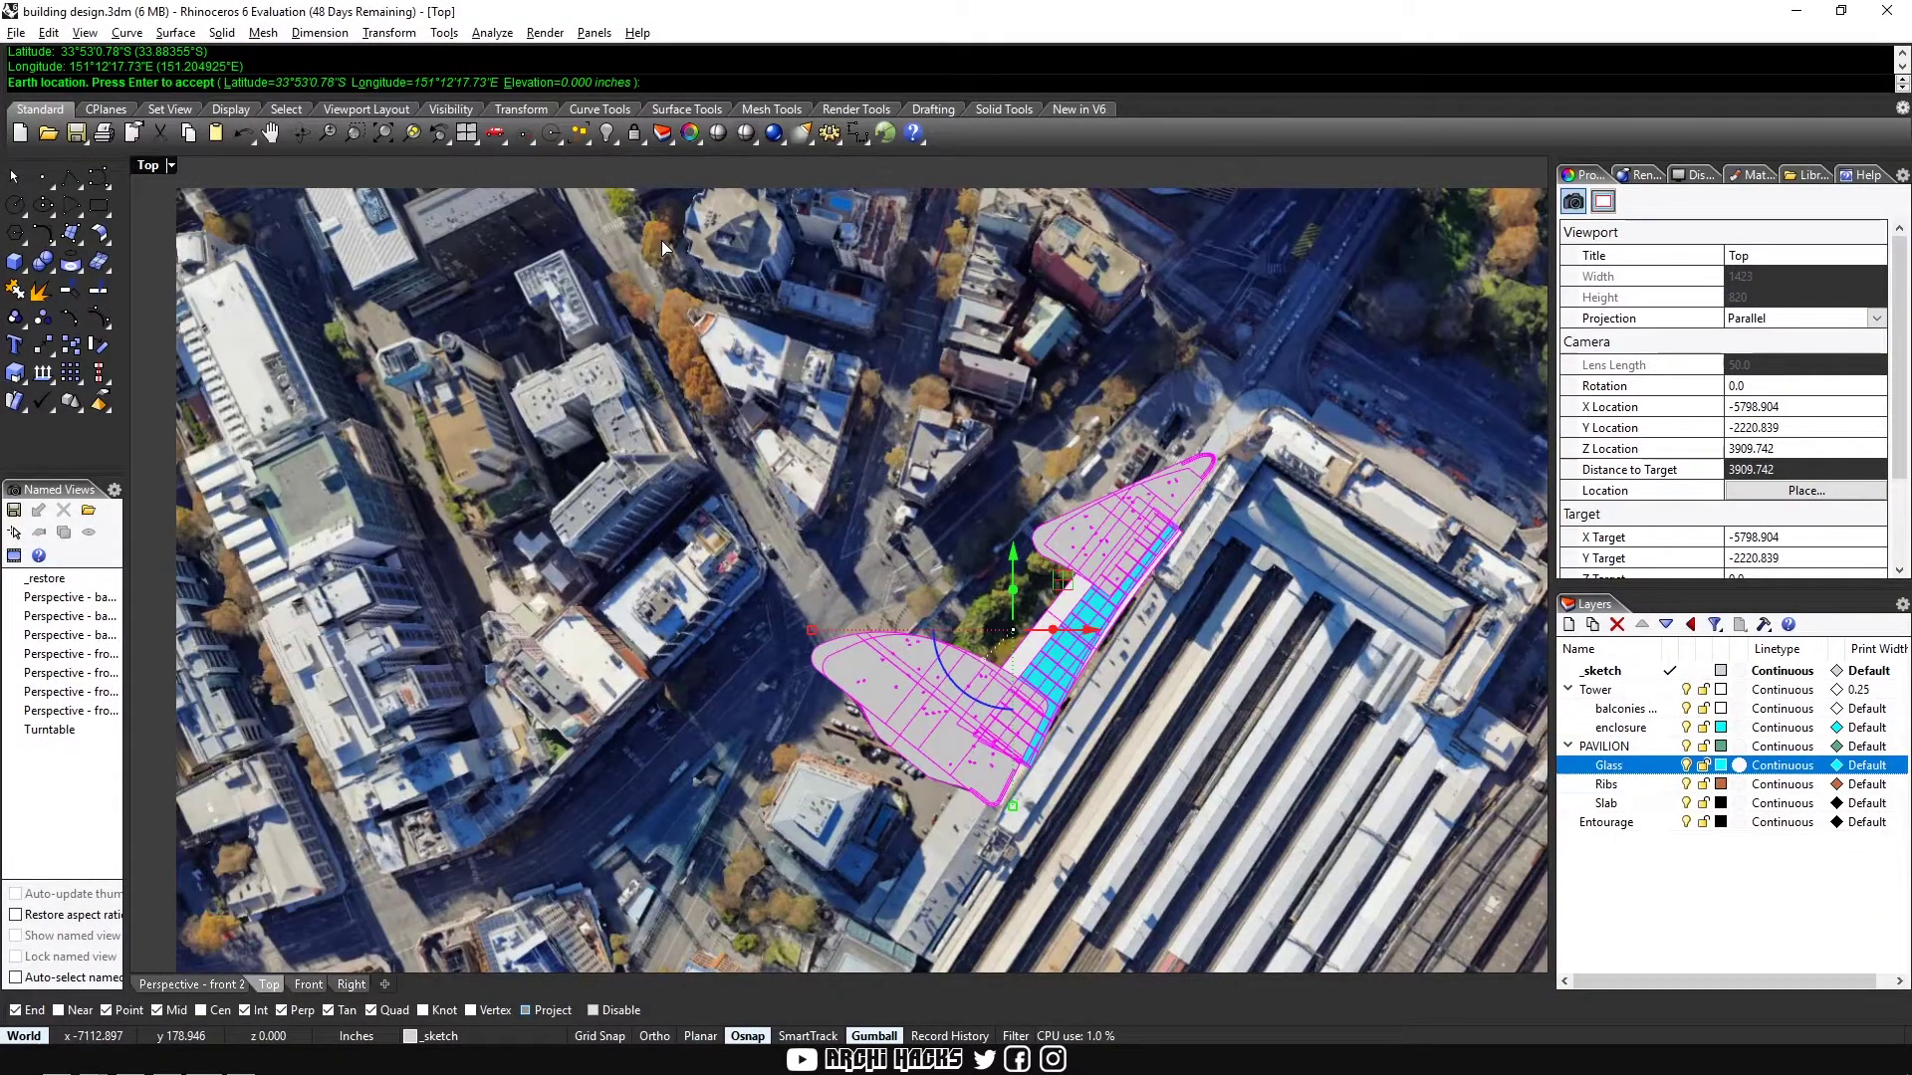
Step: Switch to Google Earth Pro, copy the placemark's latitude into its name field, and remove the extra leading character
key(alt+Tab)
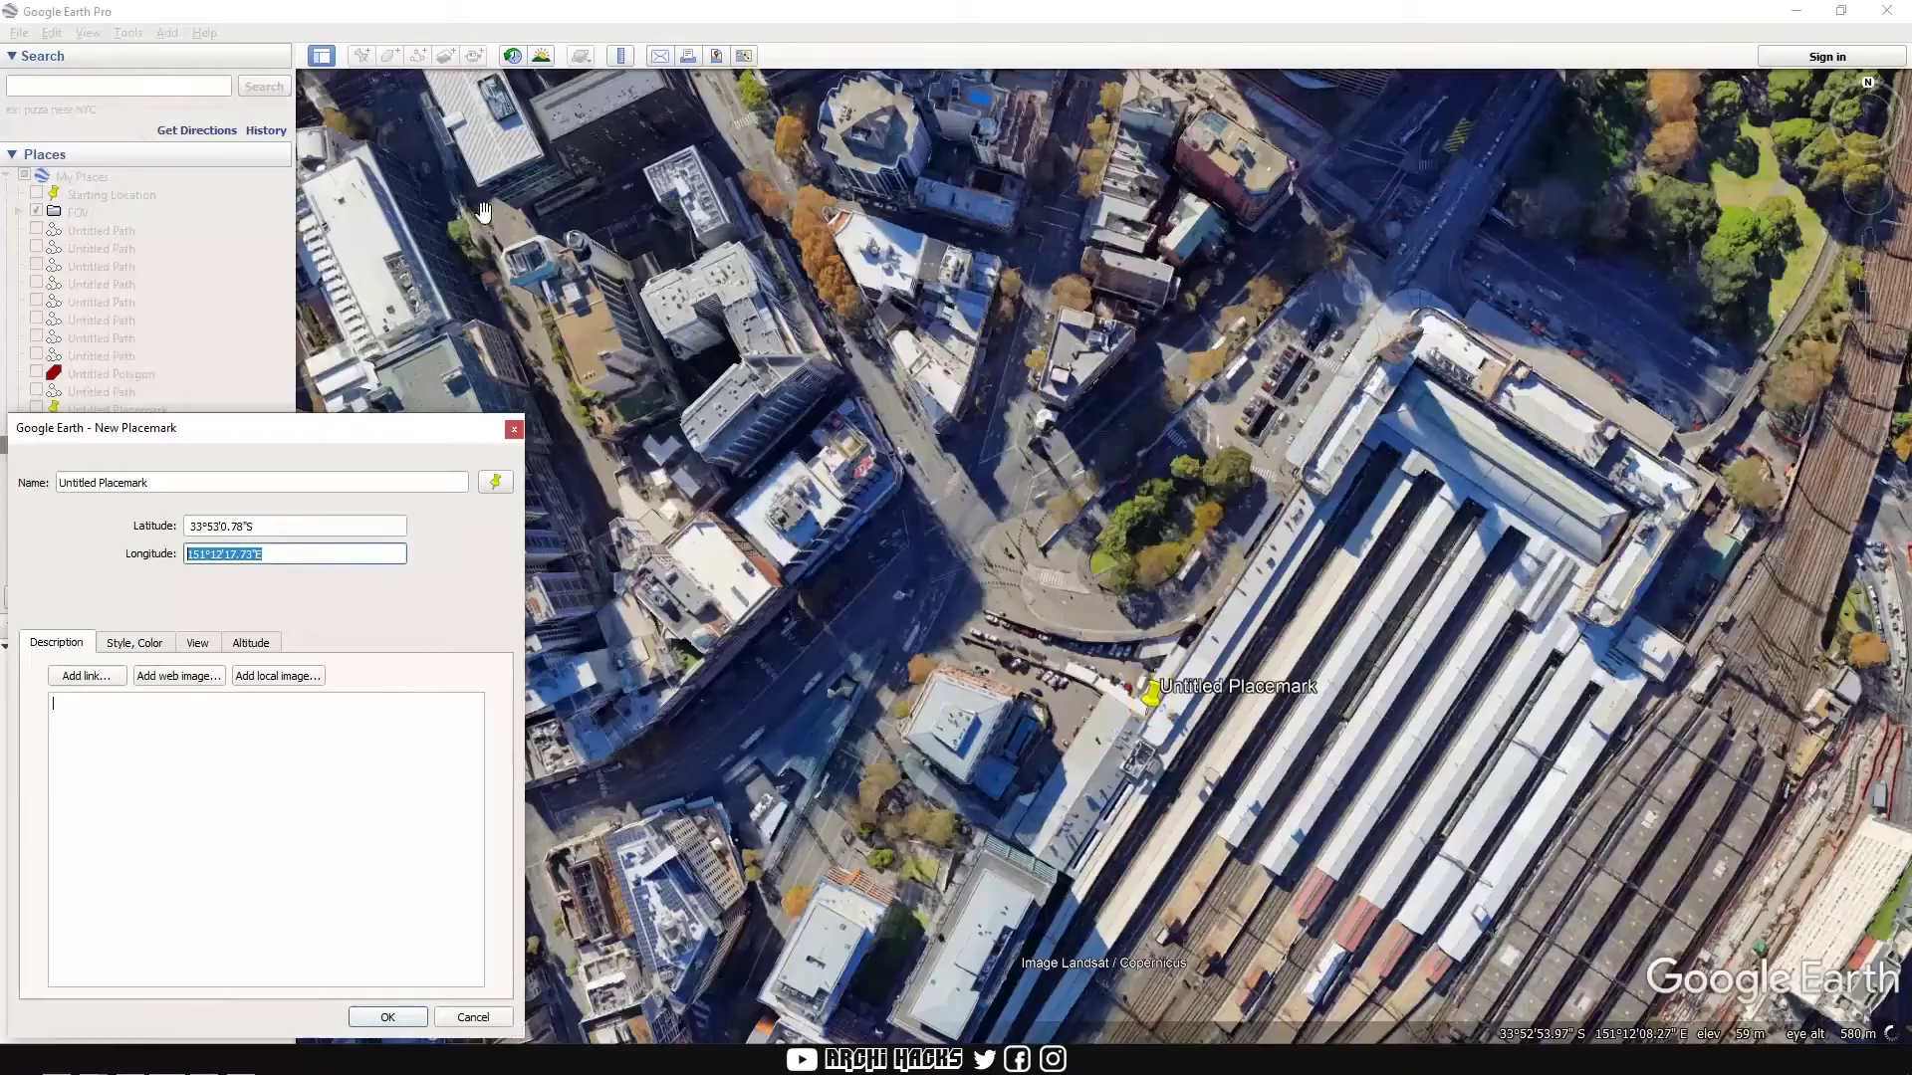
click(219, 527)
drag(193, 527, 186, 526)
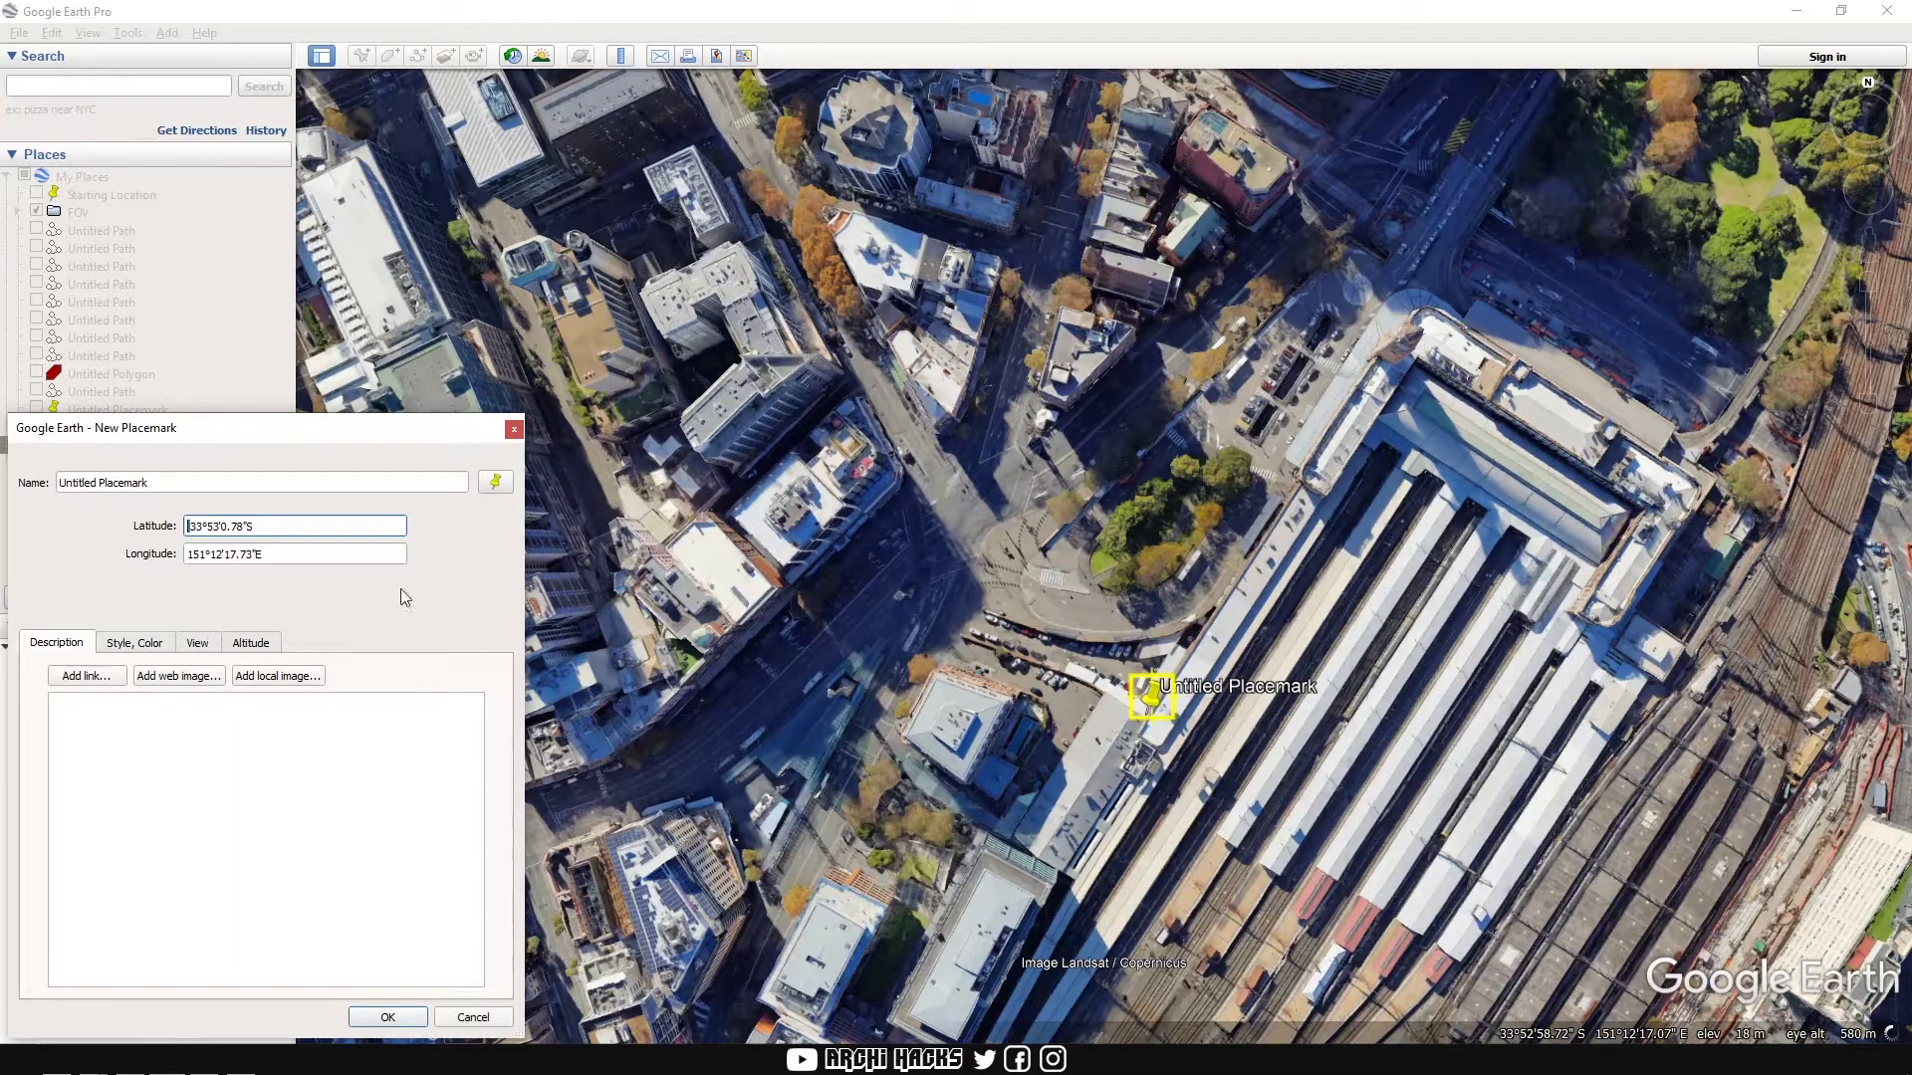
drag(336, 524, 164, 526)
click(198, 525)
drag(188, 531, 325, 517)
key(ctrl+c)
triple_click(300, 484)
key(ctrl+v)
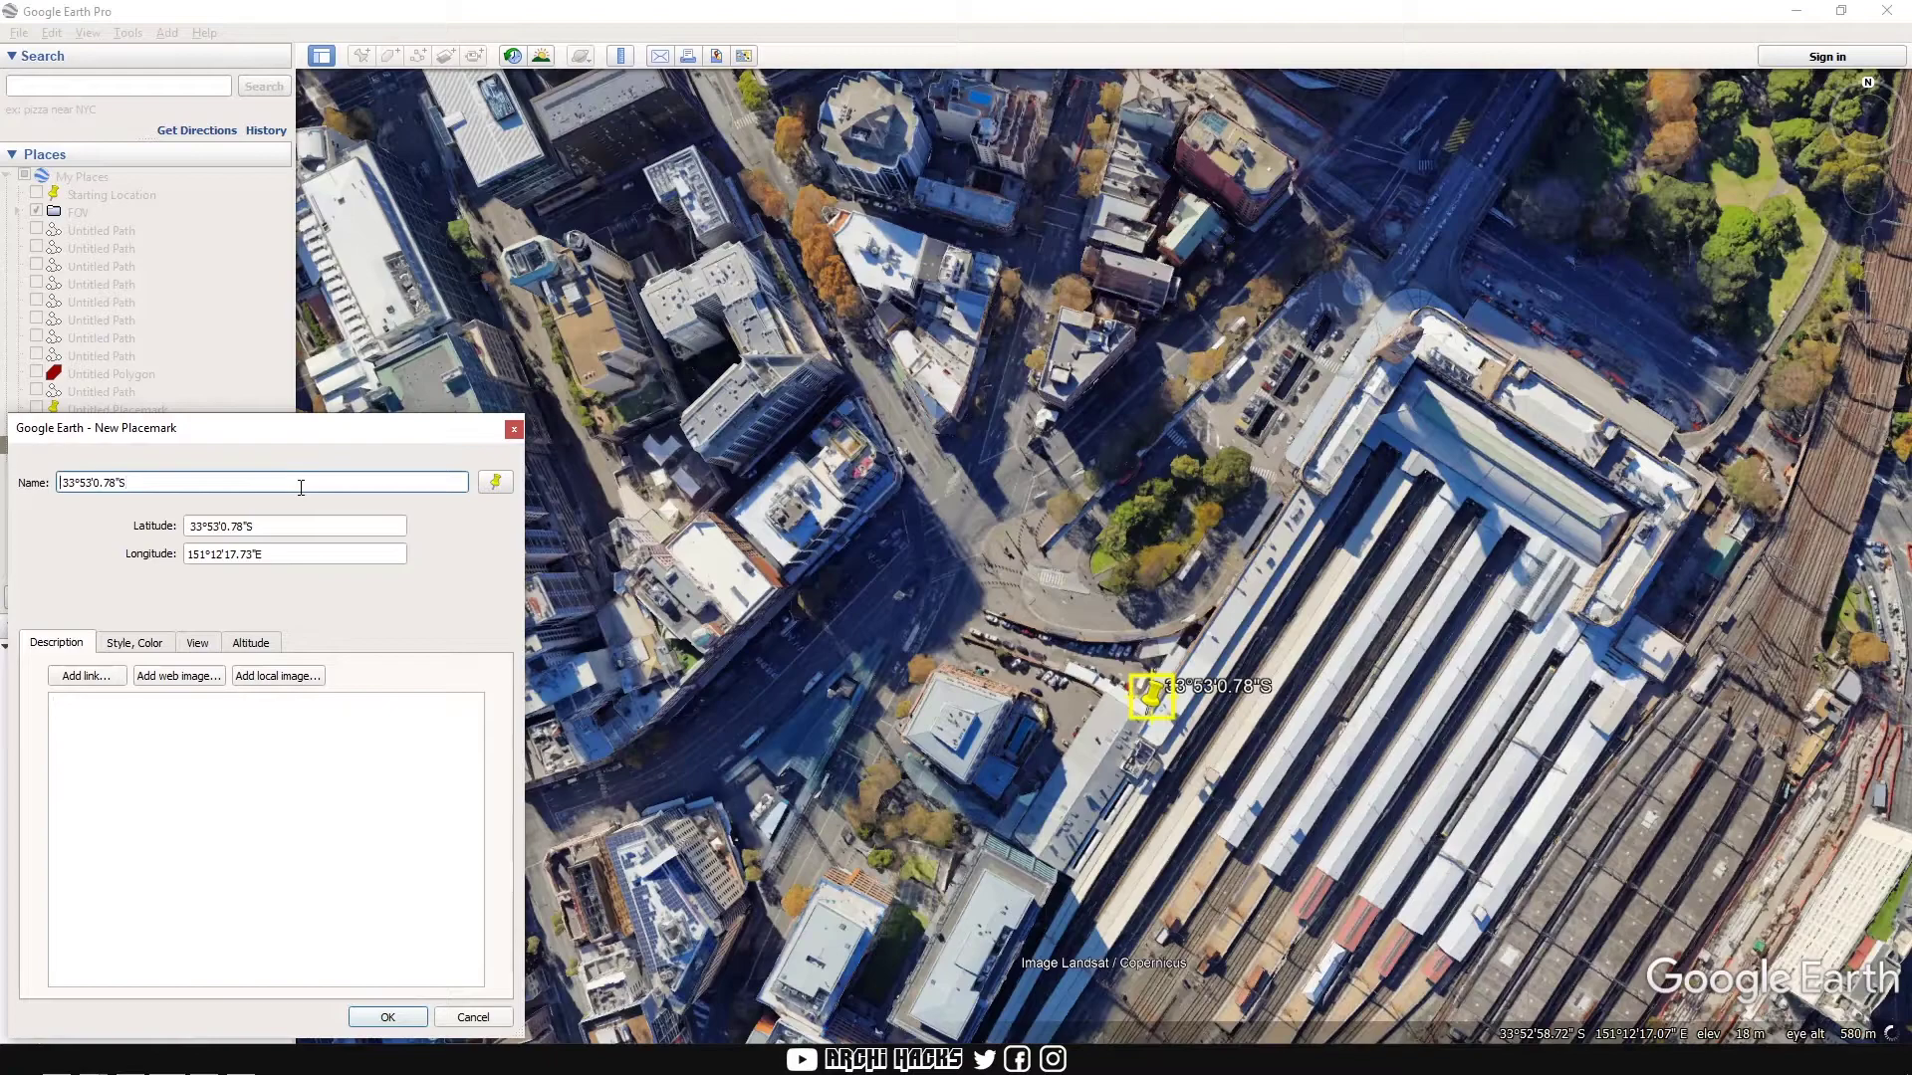
key(Delete)
key(Home)
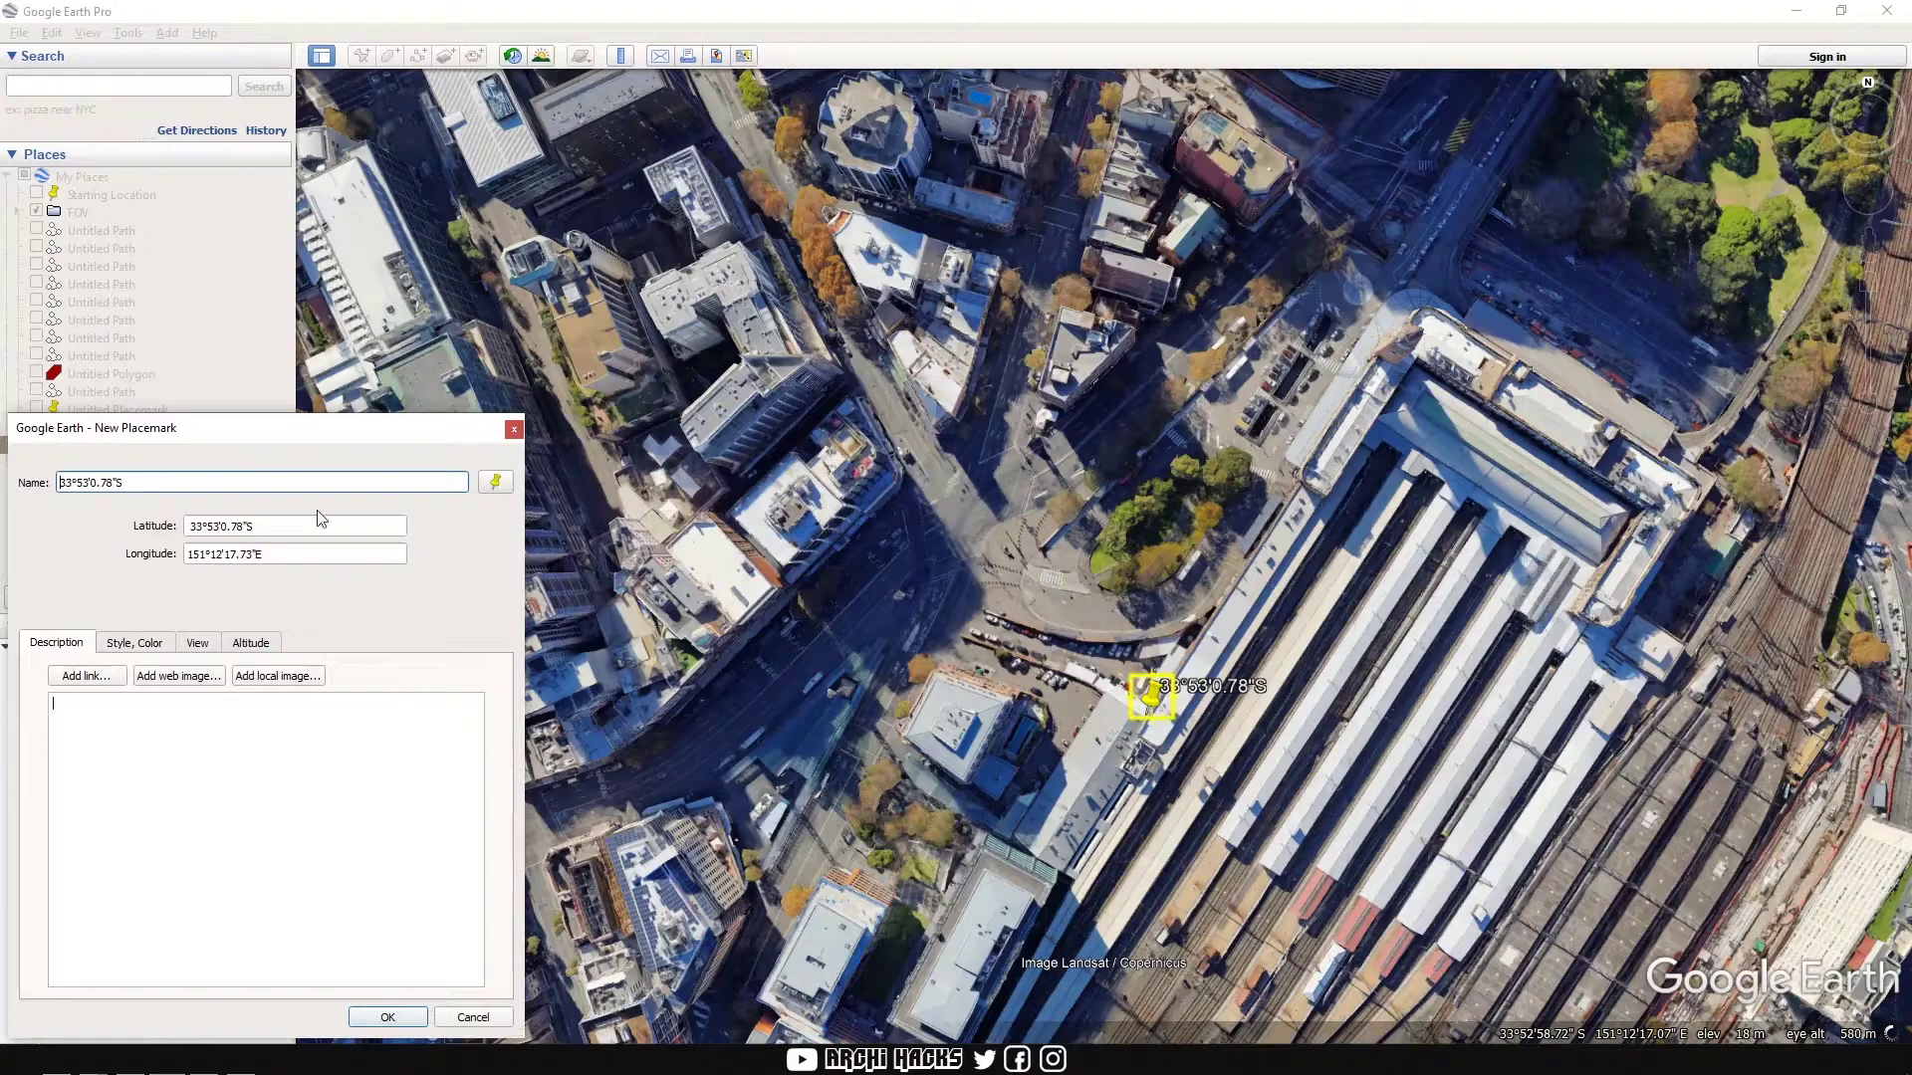
Step: Name the new placemark "GPS location" and save it
drag(295, 486, 56, 538)
text(GPS location)
key(Return)
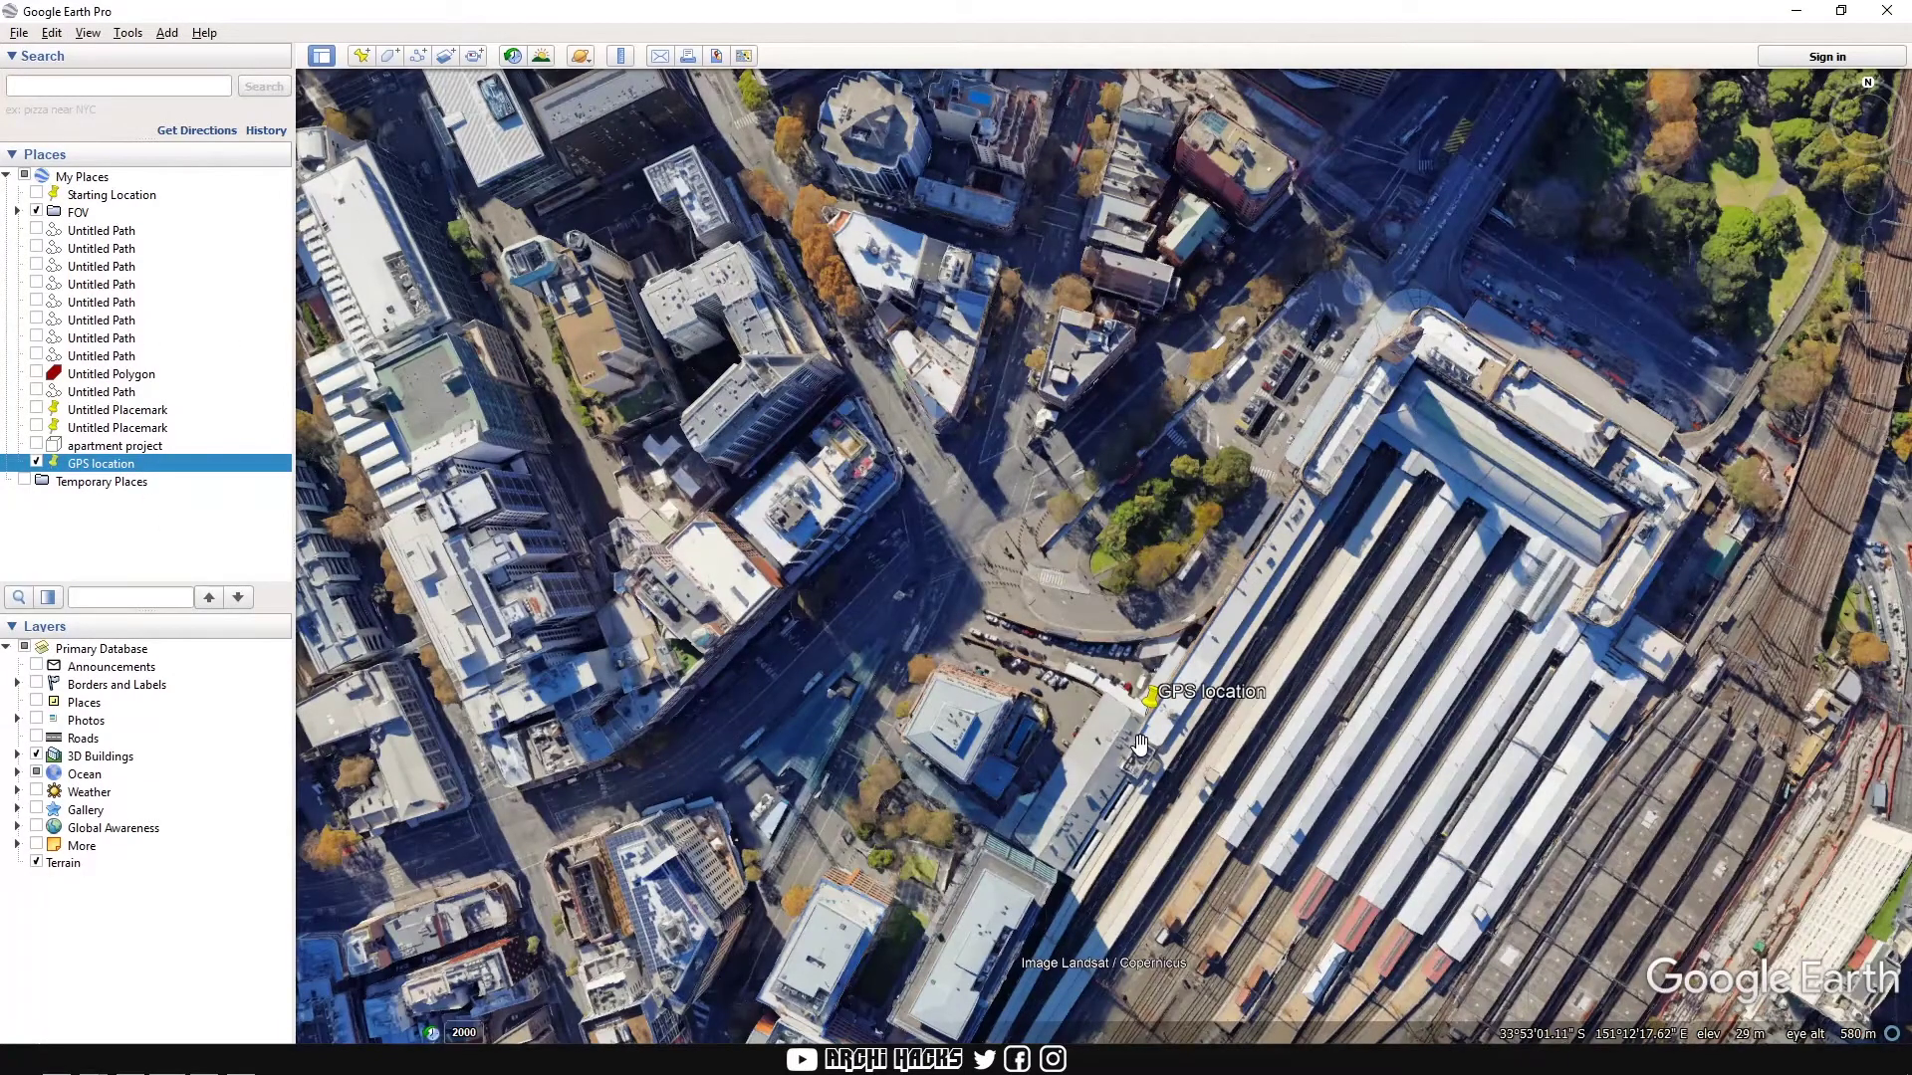
Step: Try moving the GPS location placemark northeast along the station edge from its properties, and discard the edit
right_click(118, 464)
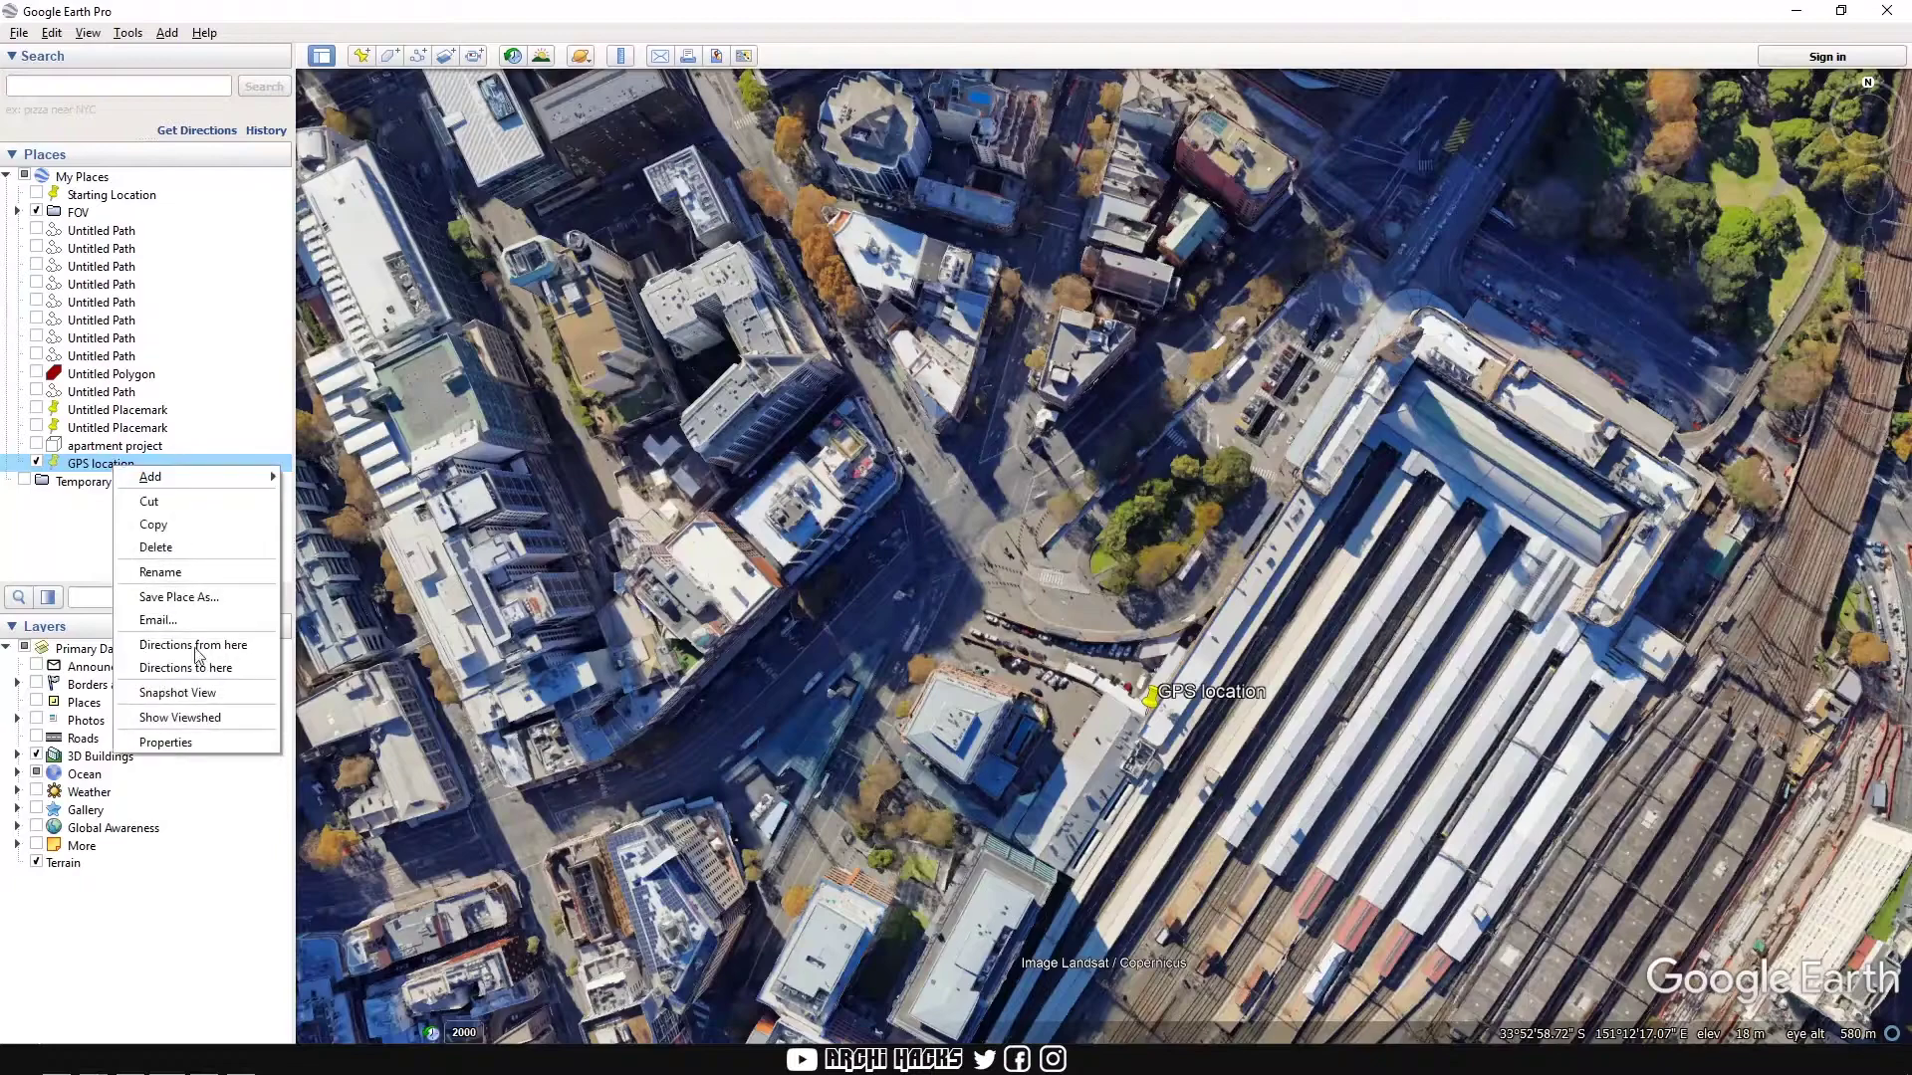
click(188, 746)
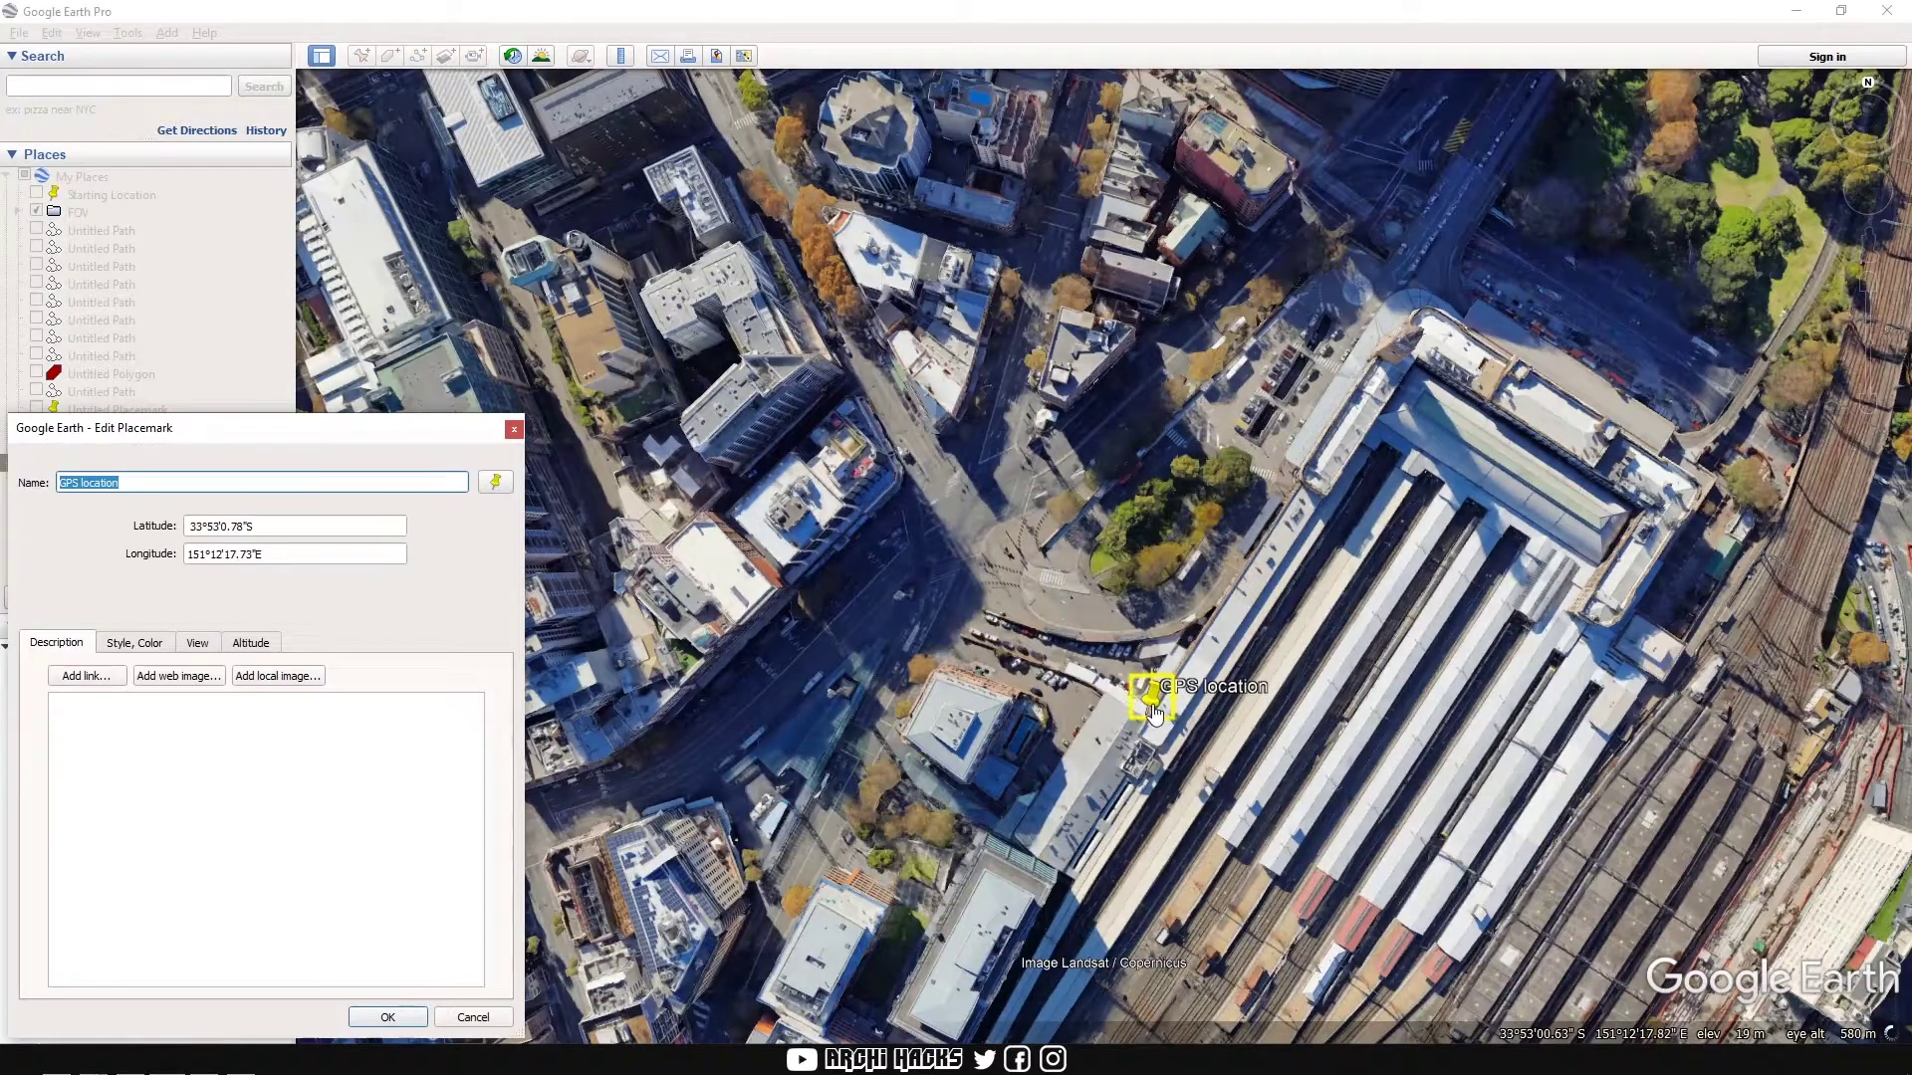
drag(1152, 709, 1202, 637)
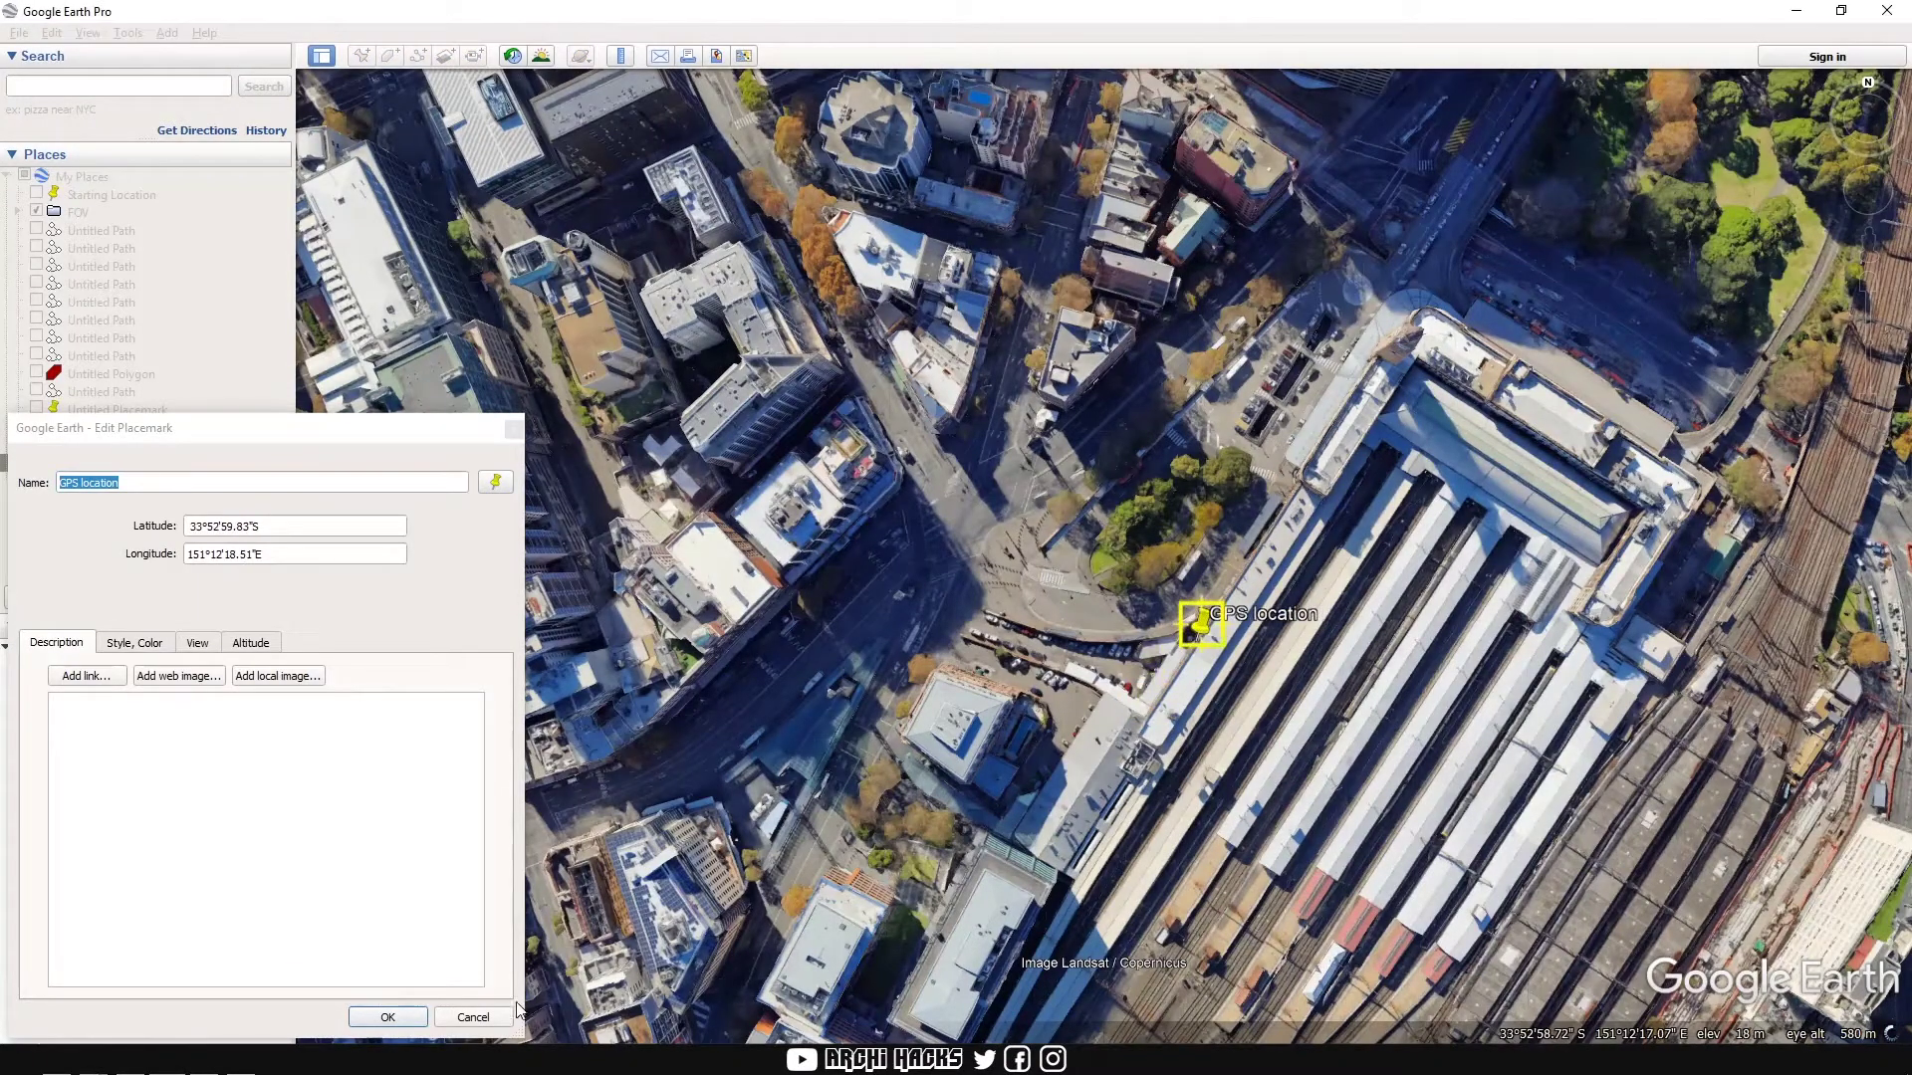
click(472, 1017)
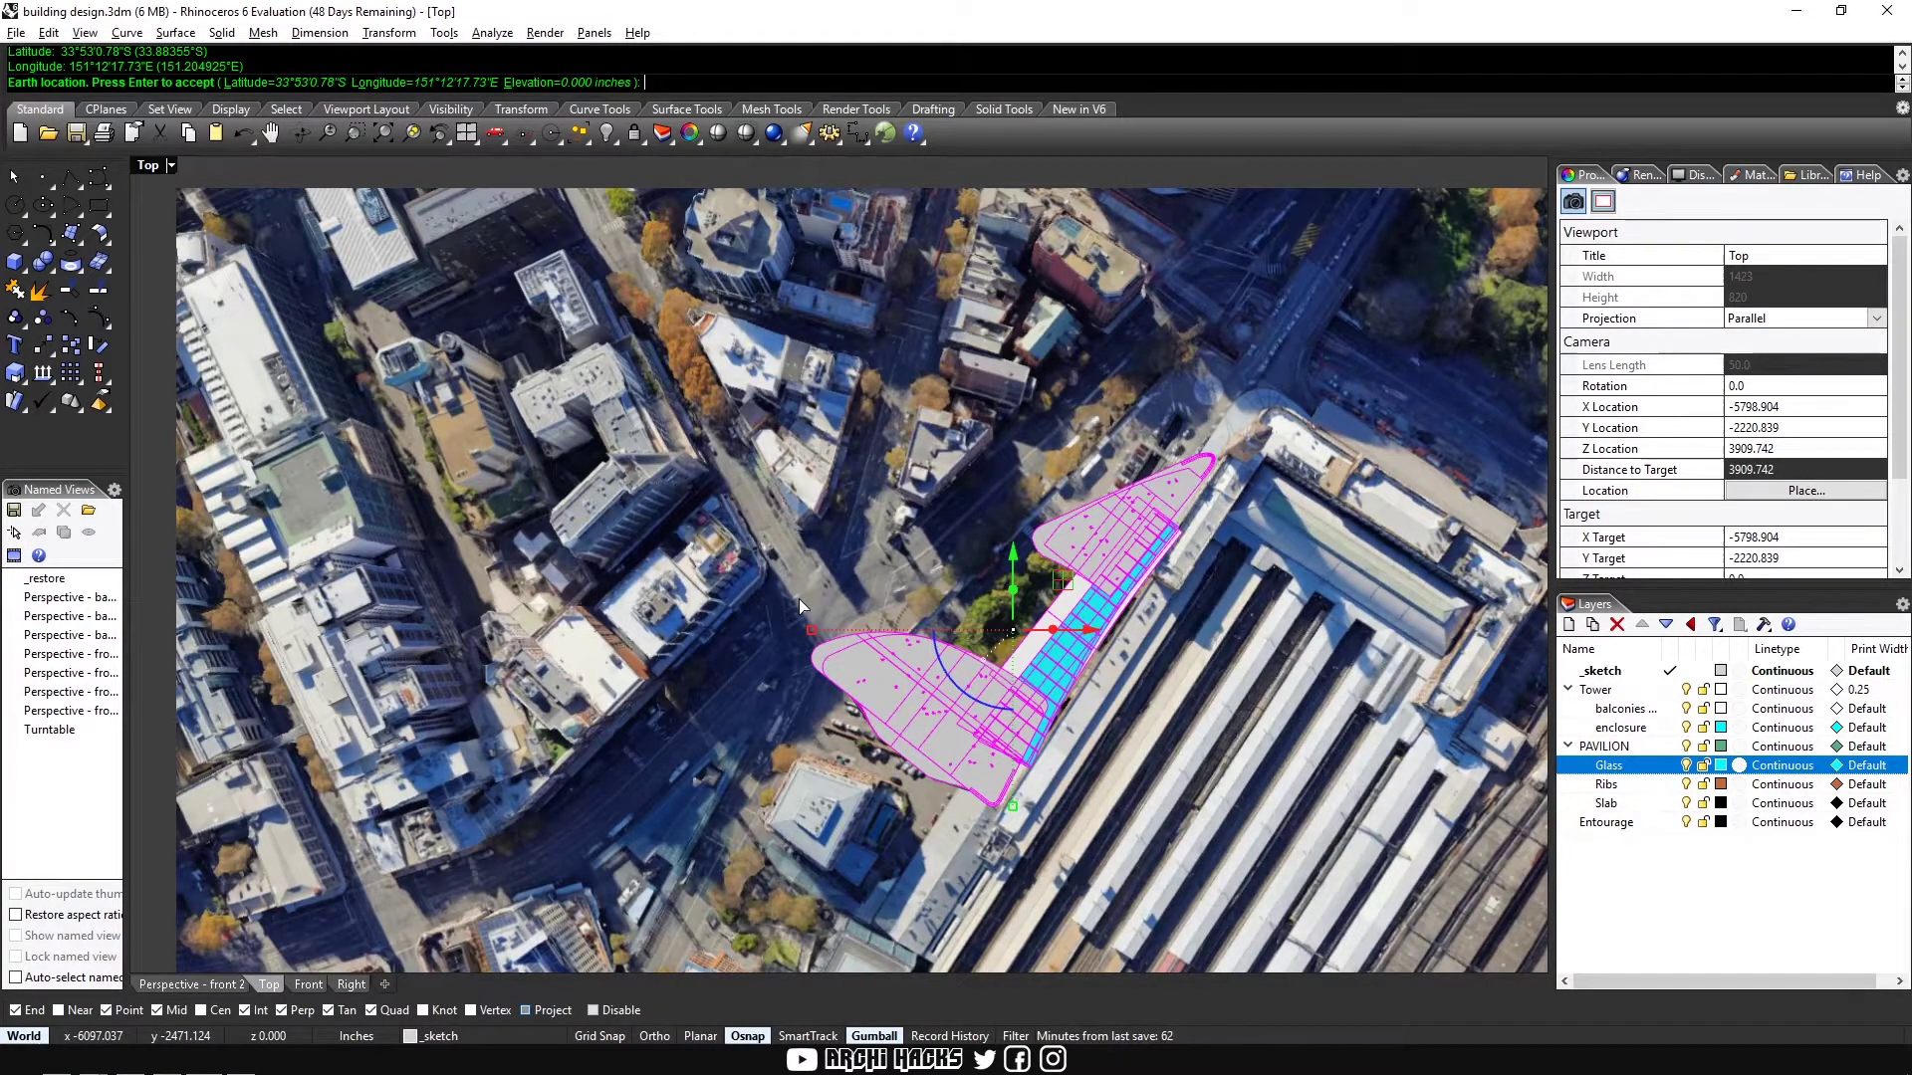
Step: In Rhinoceros, anchor the Earth location to the building's southwest corner, with north straight up and east to the right in plan
key(Return)
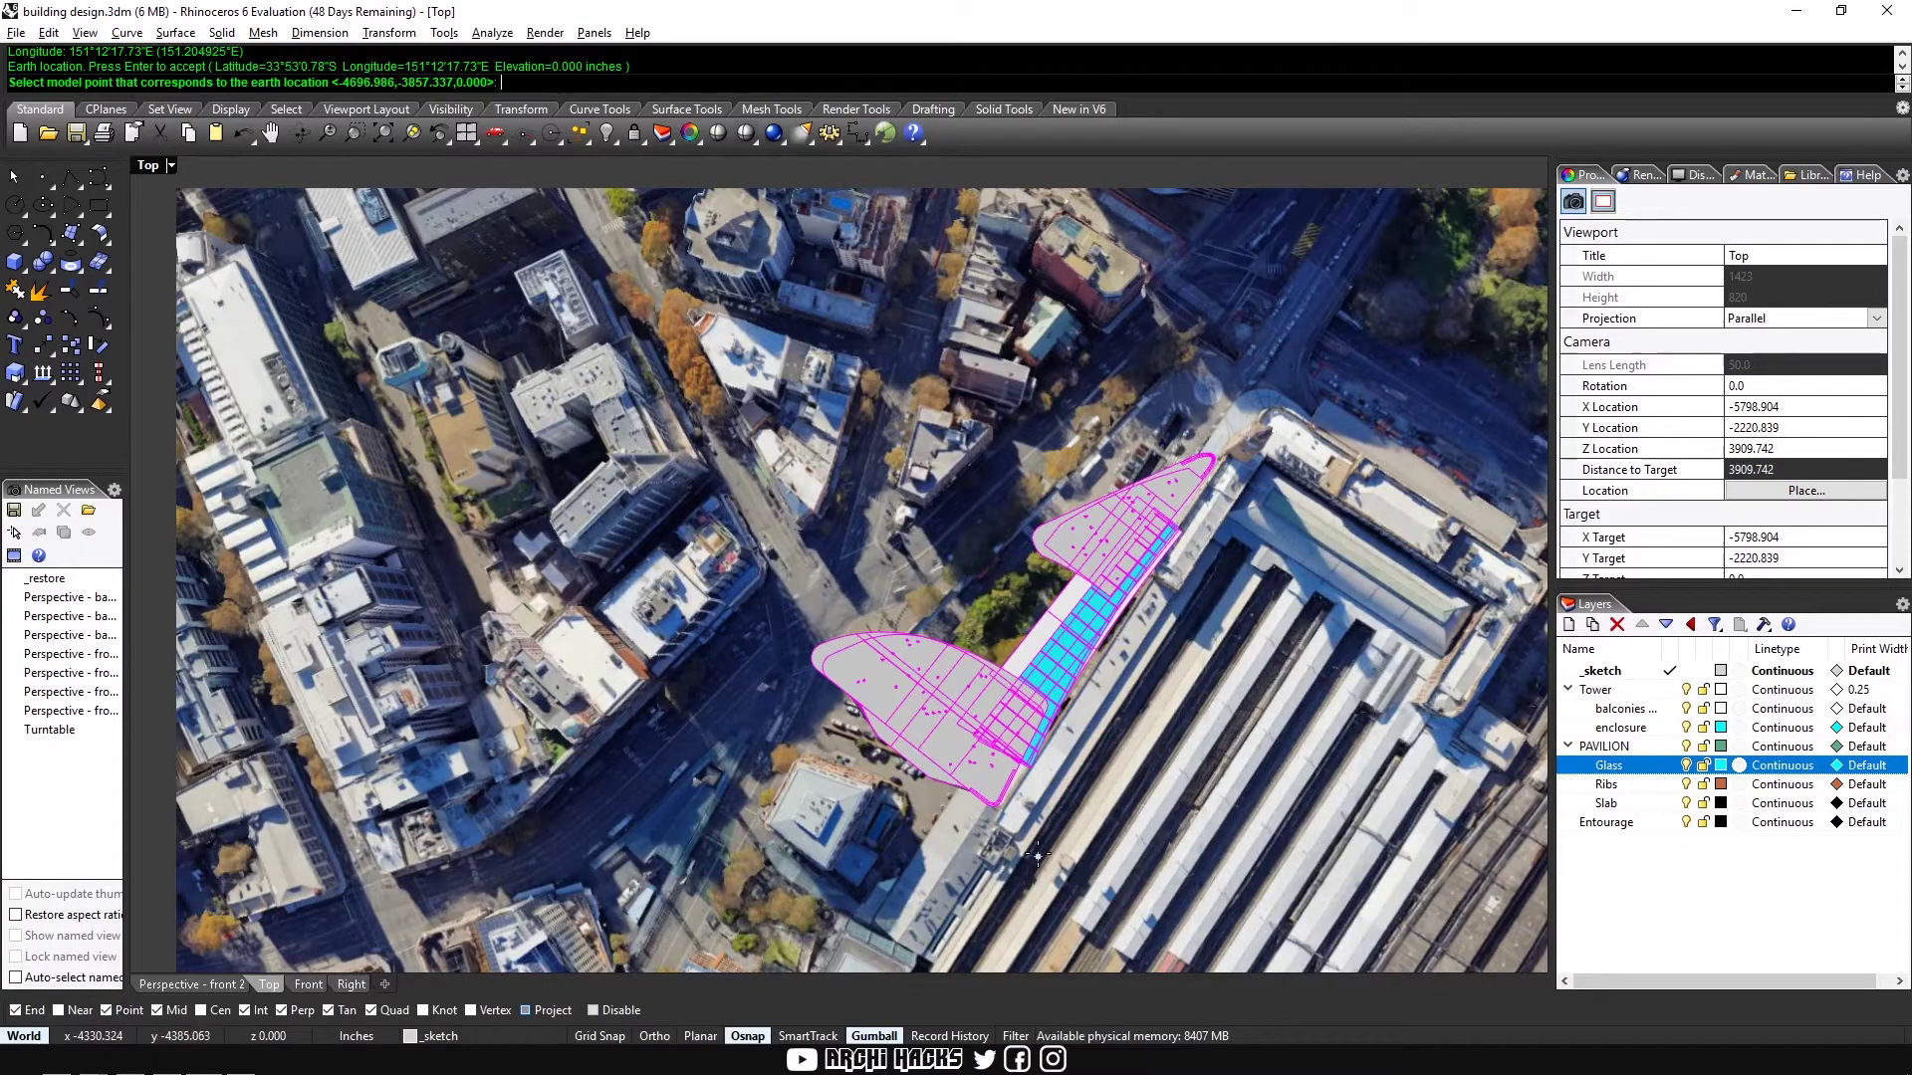
click(998, 810)
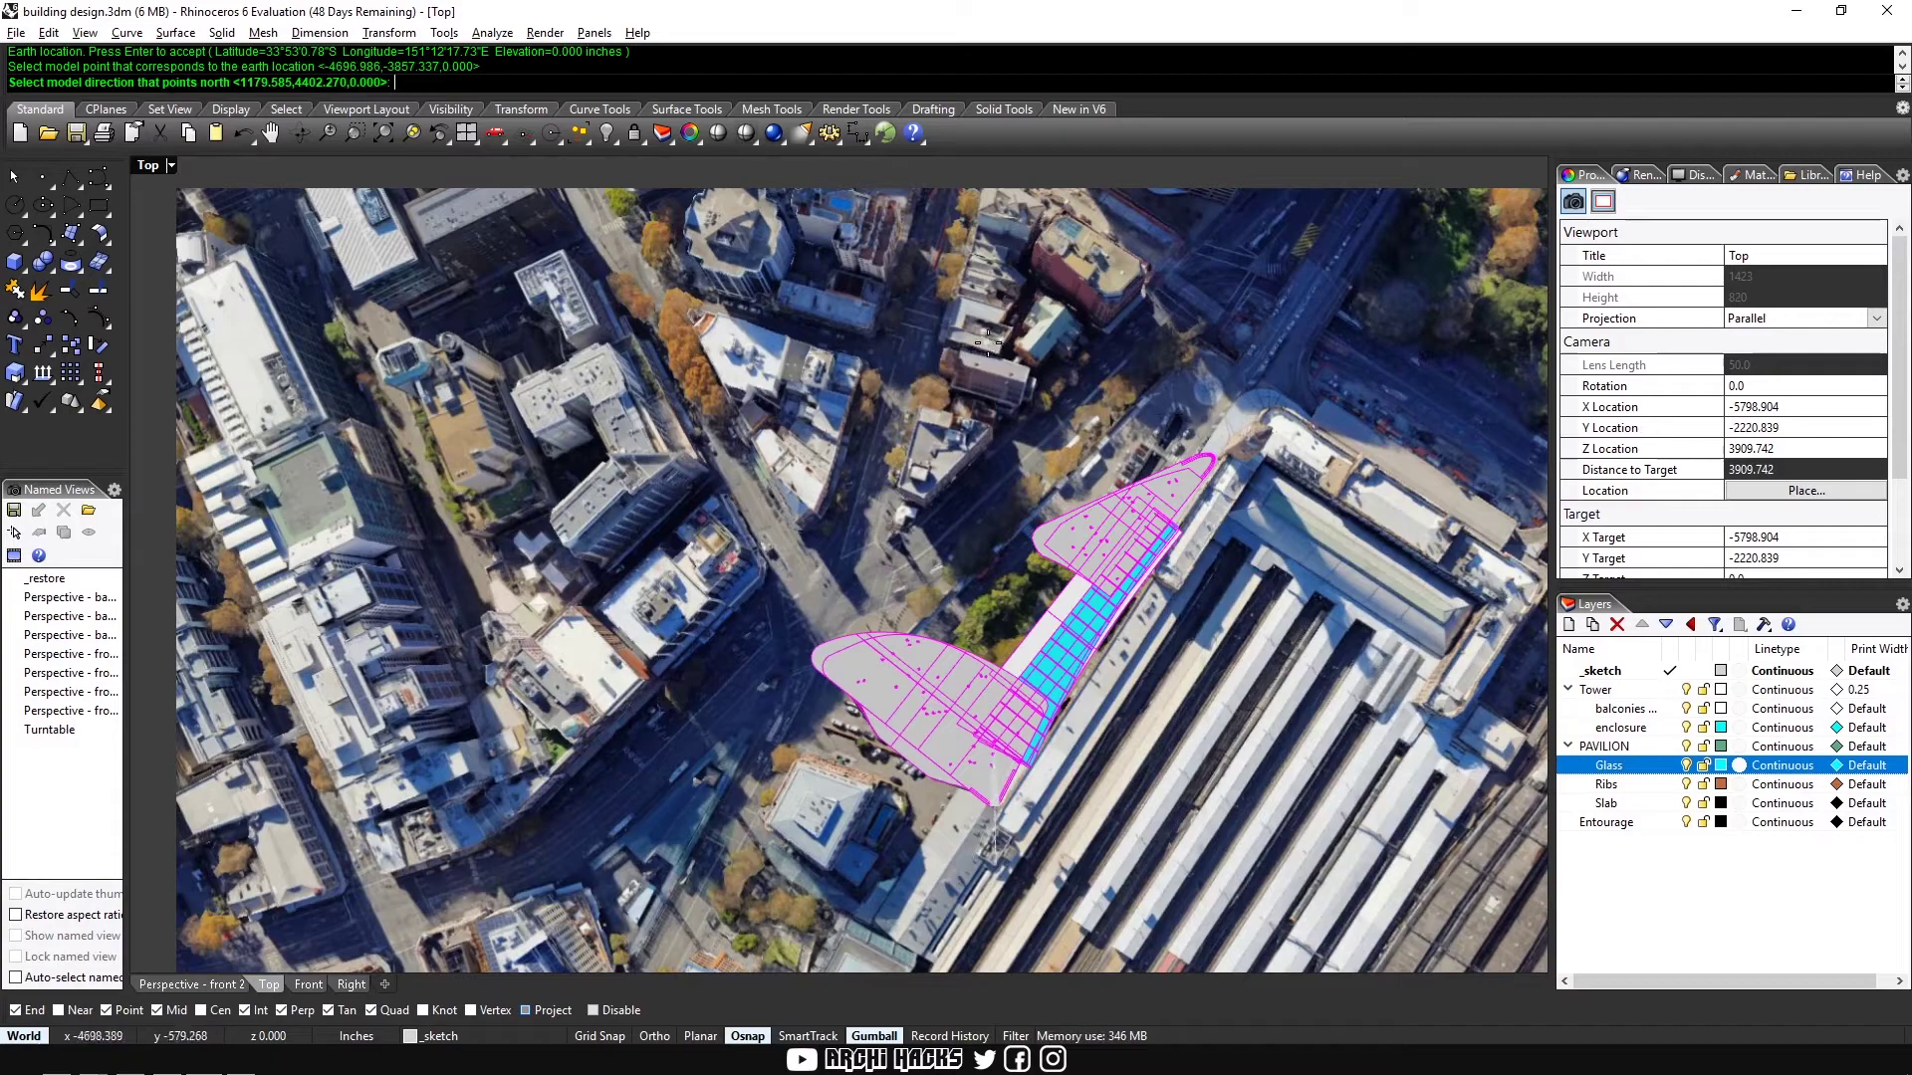
key(F8)
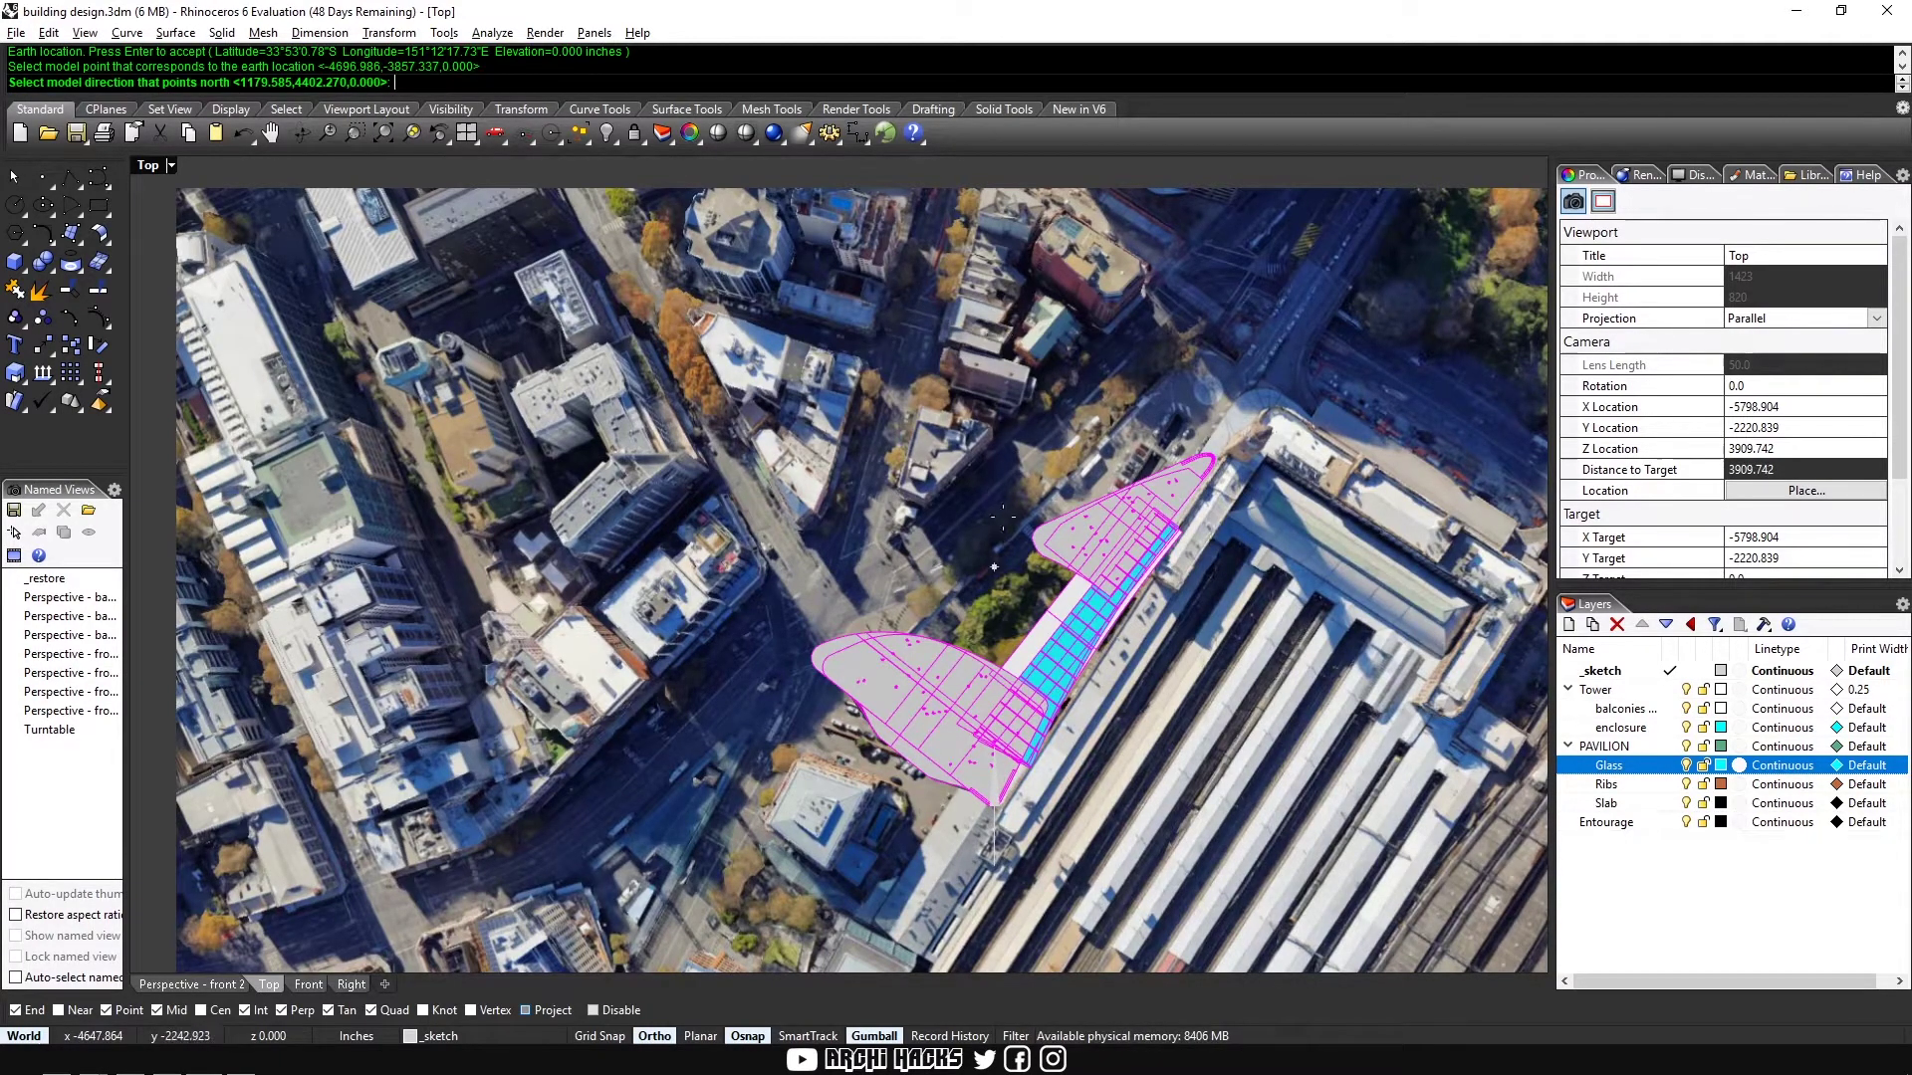
scroll(1016, 498, down, 5)
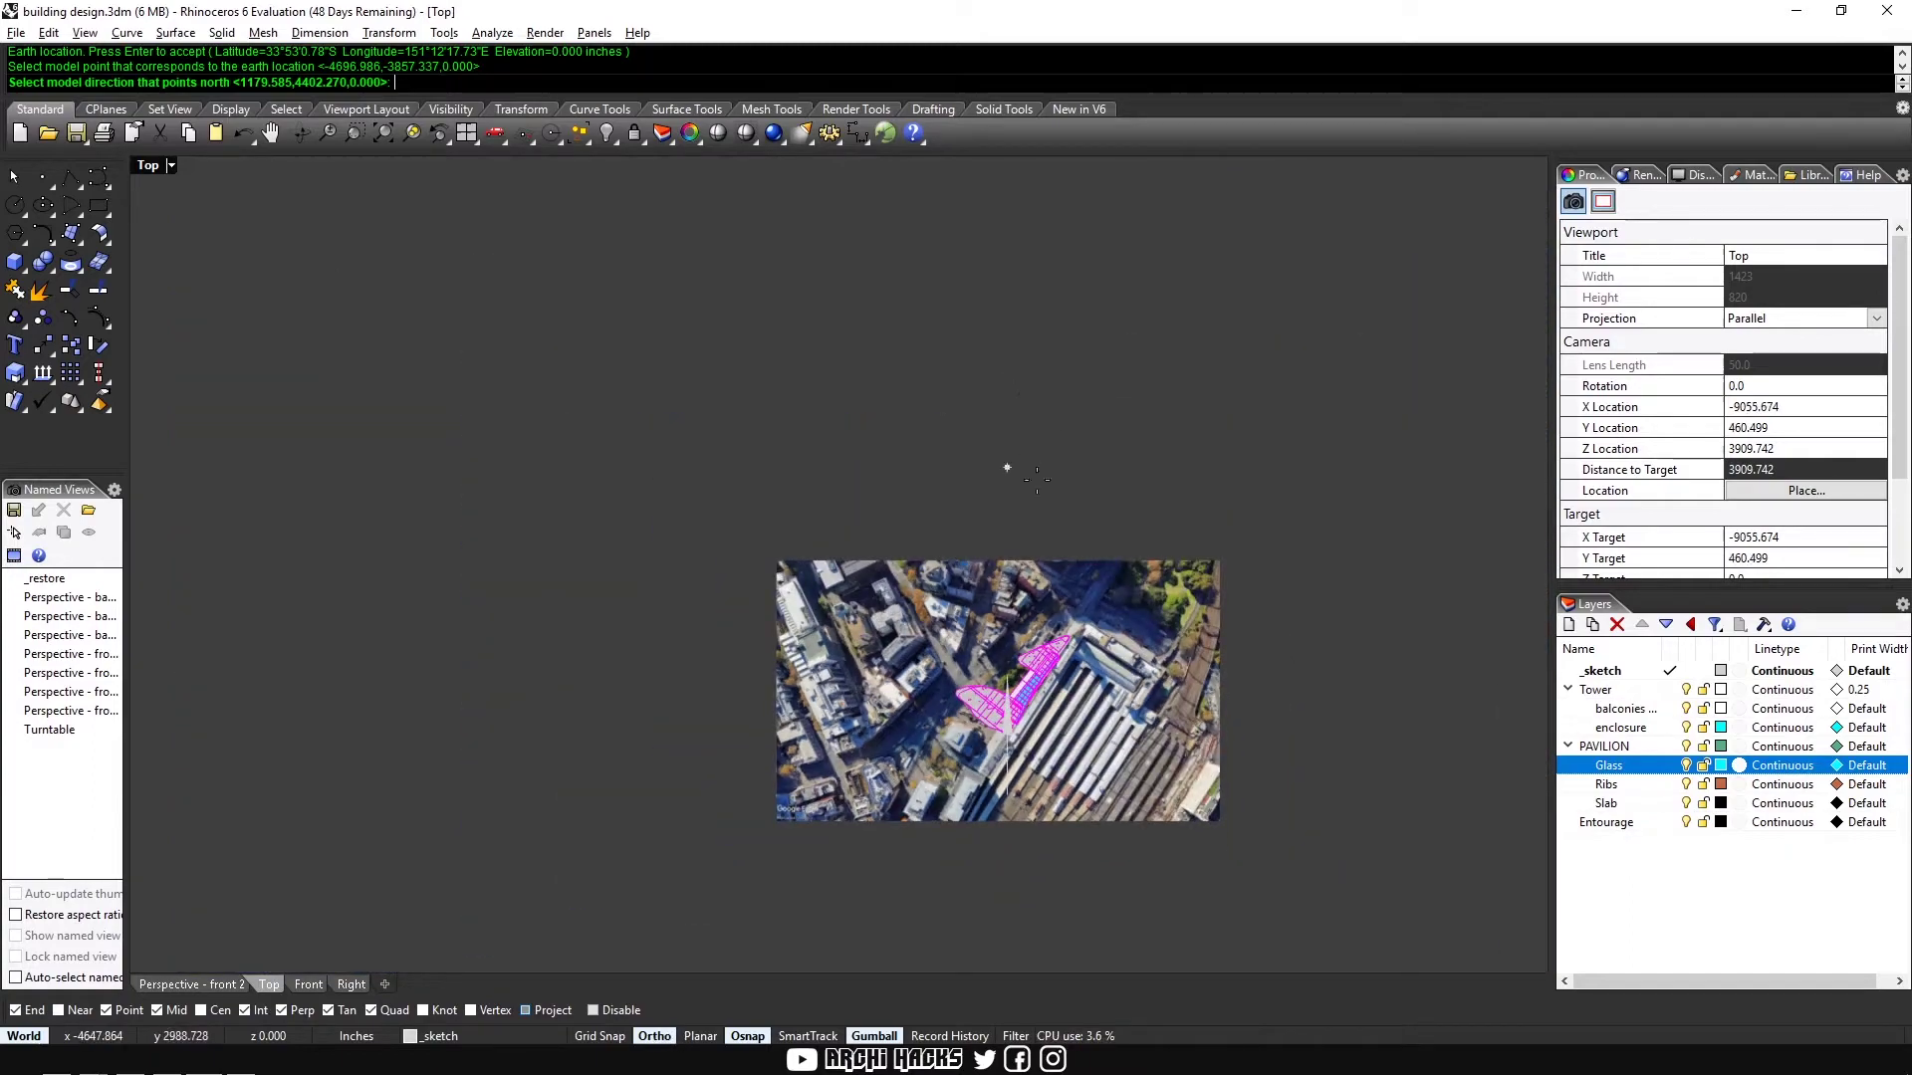
click(1036, 380)
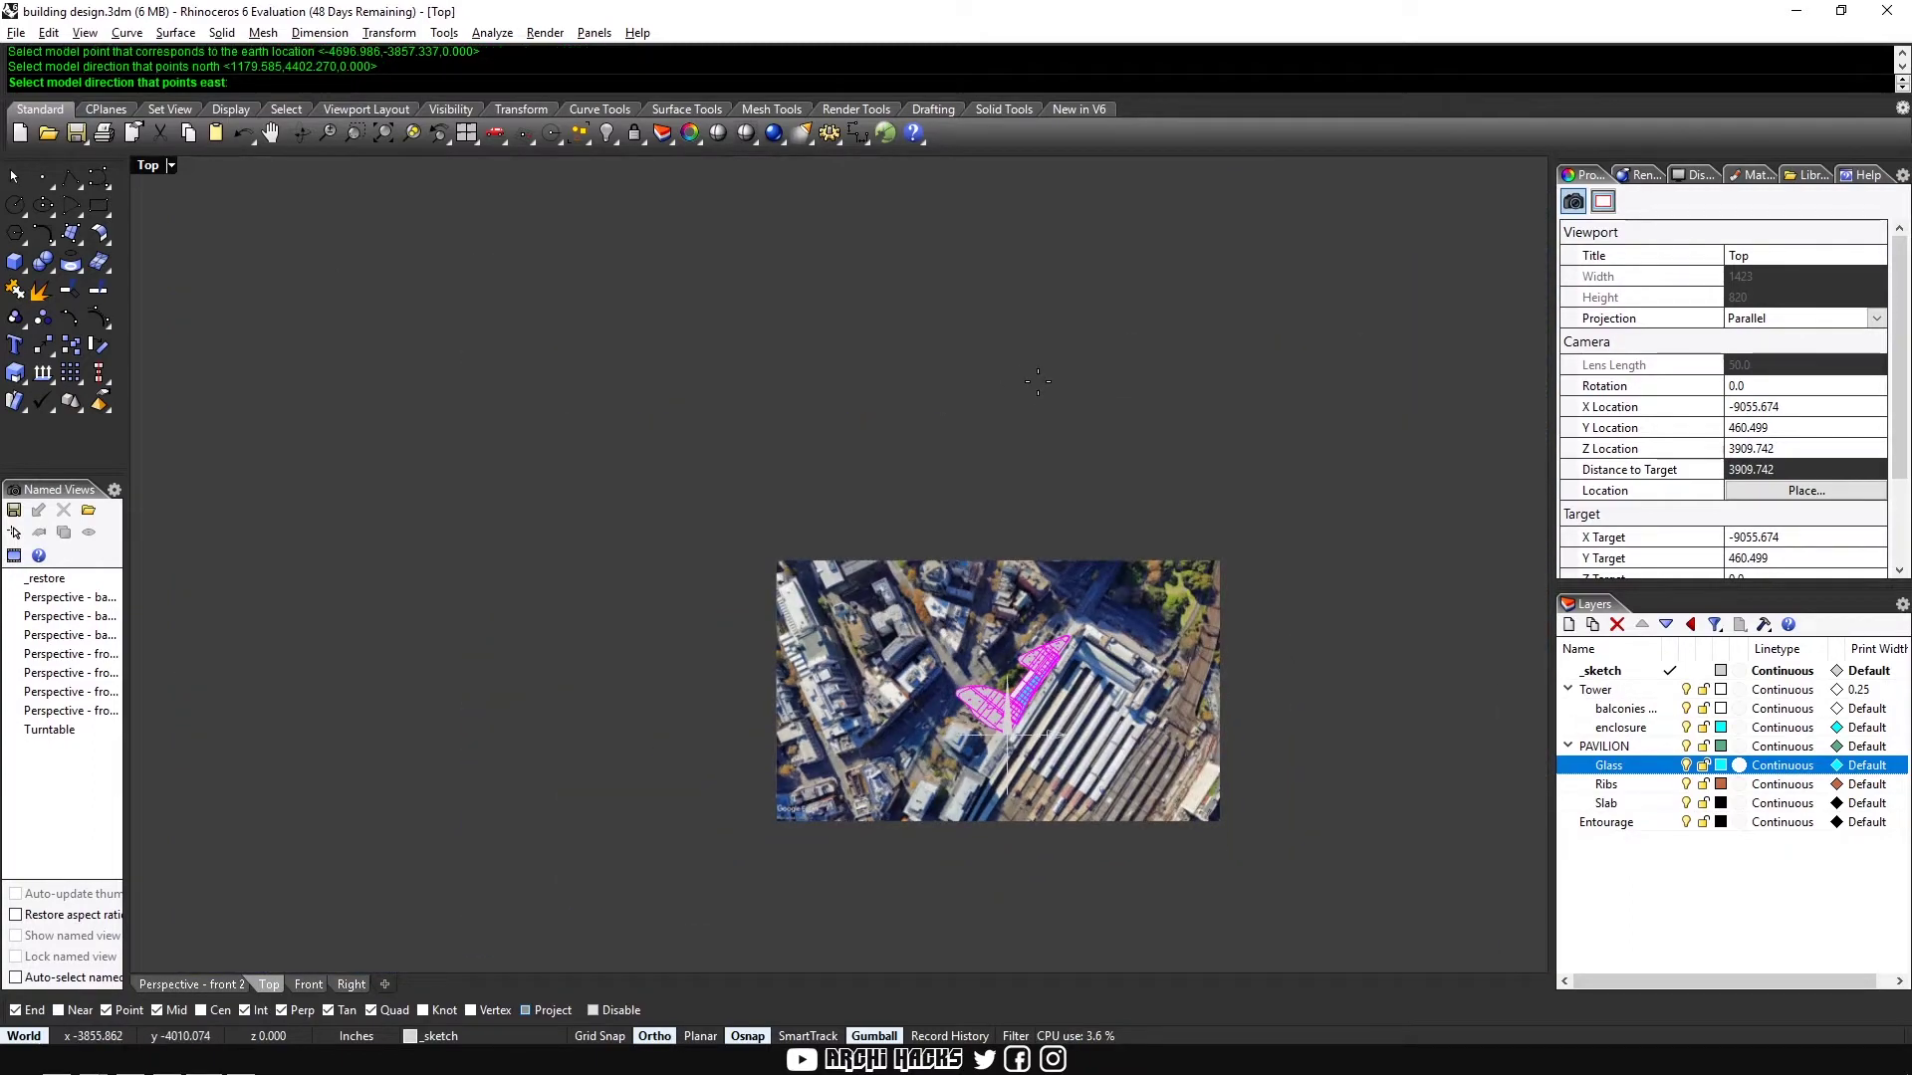
shift+click(1335, 747)
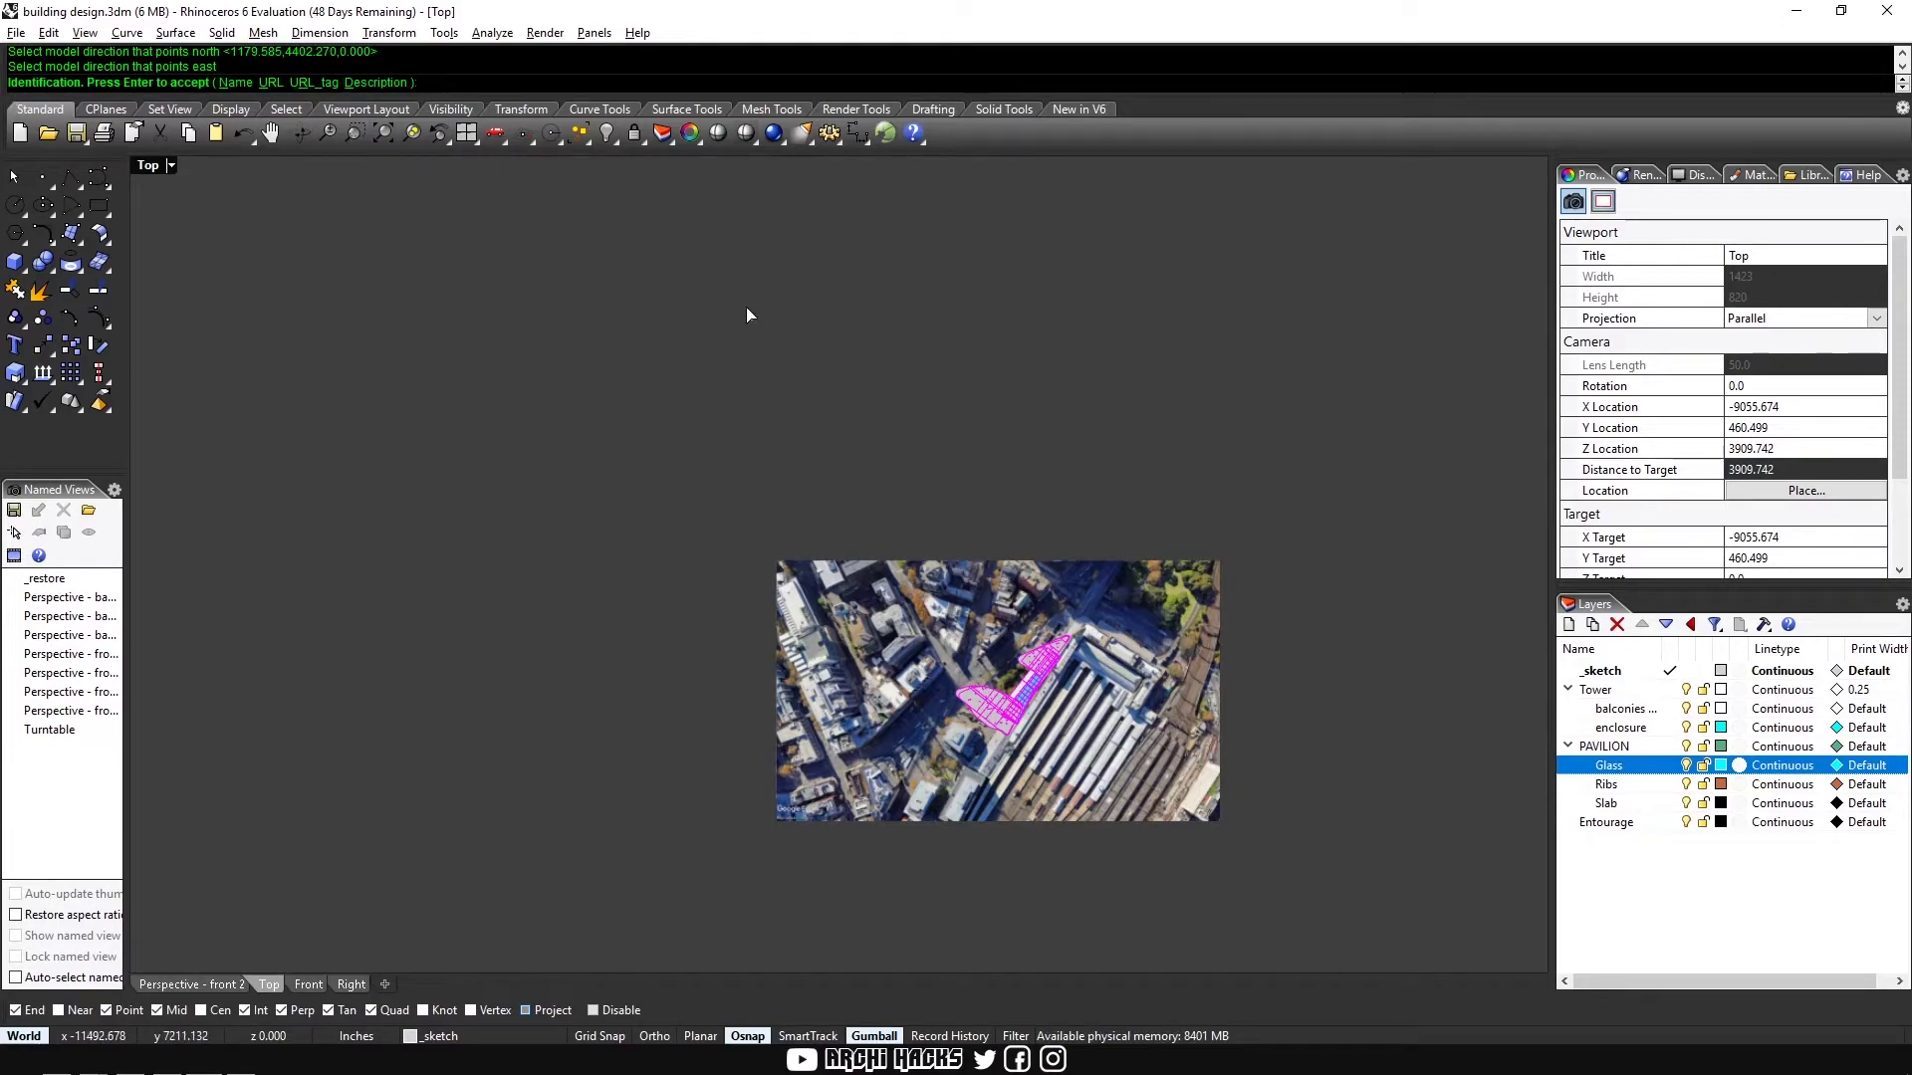
key(Return)
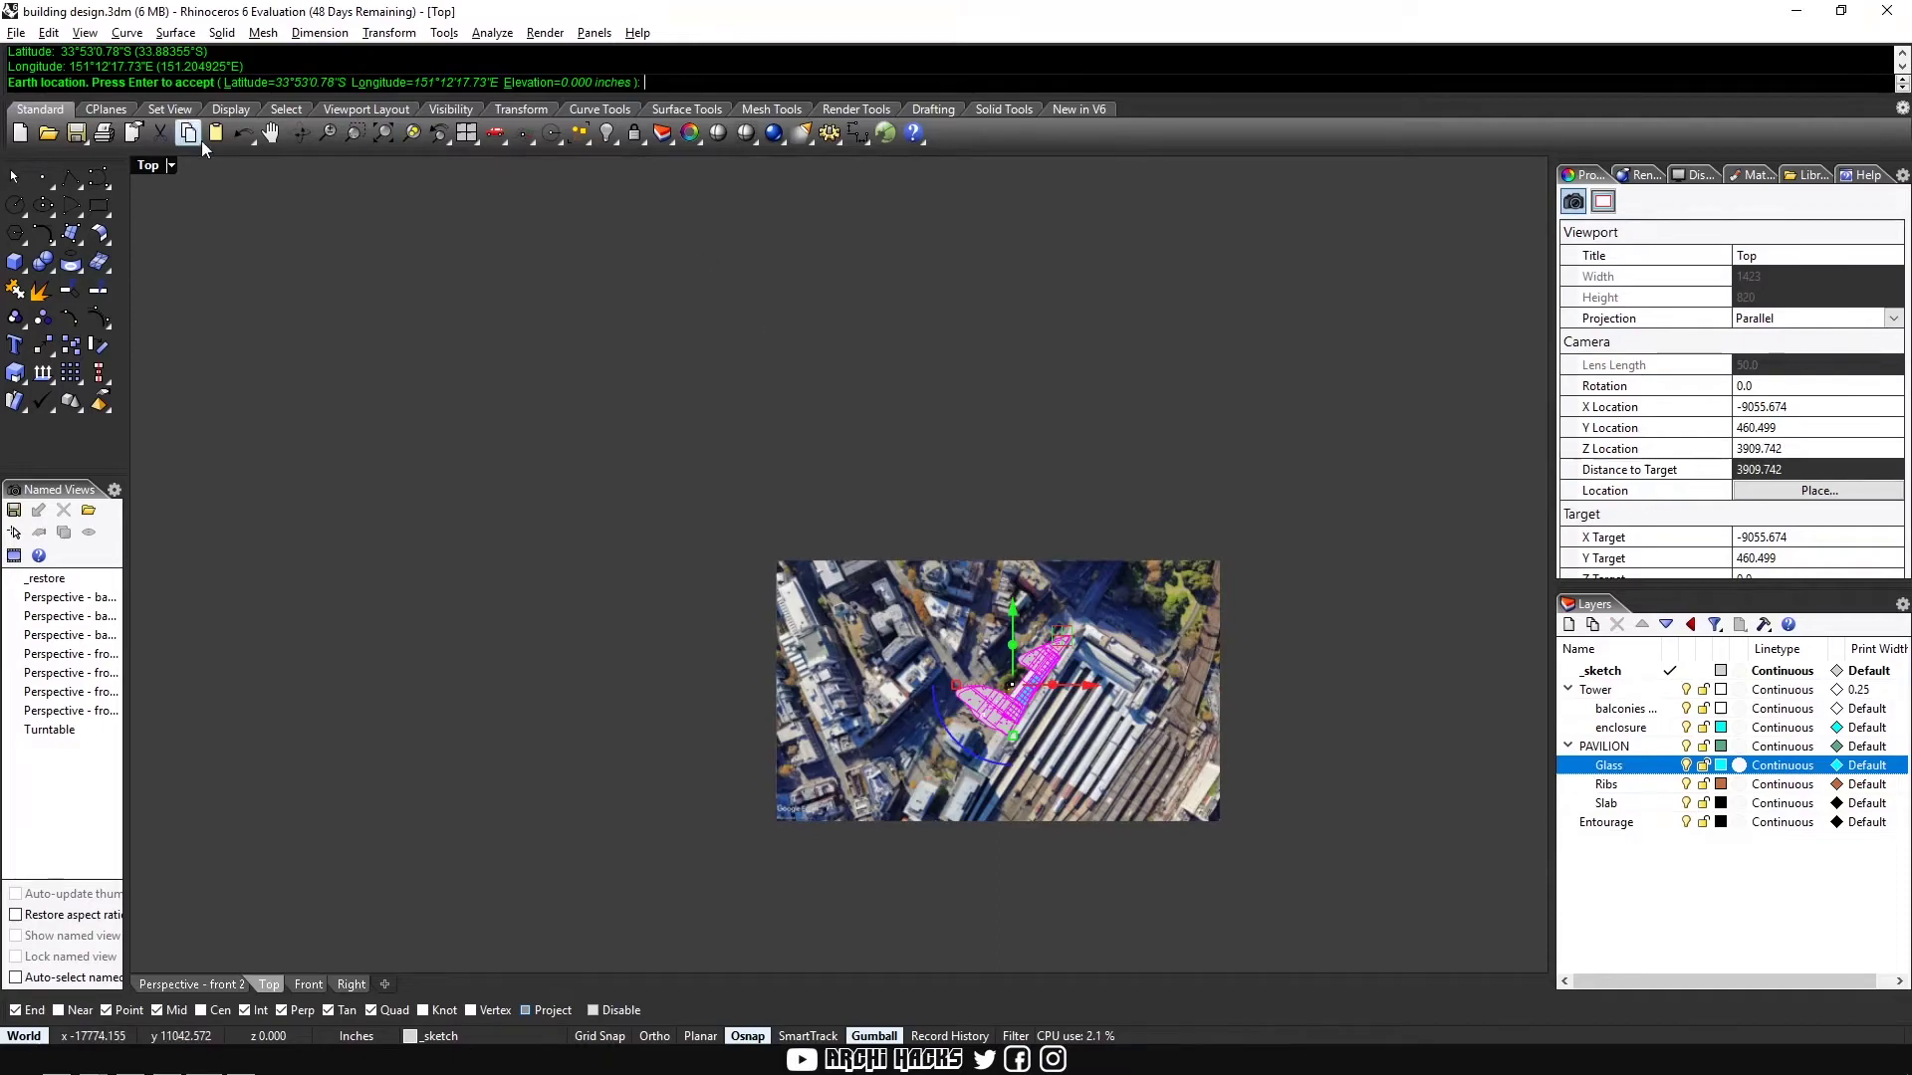
key(Return)
Step: Examine the apartment towers on the satellite picture in the perspective view
scroll(1029, 719, up, 14)
key(ctrl+m)
right_drag(1080, 548, 1149, 498)
key(ctrl+m)
scroll(862, 720, up, 8)
right_drag(862, 720, 1135, 768)
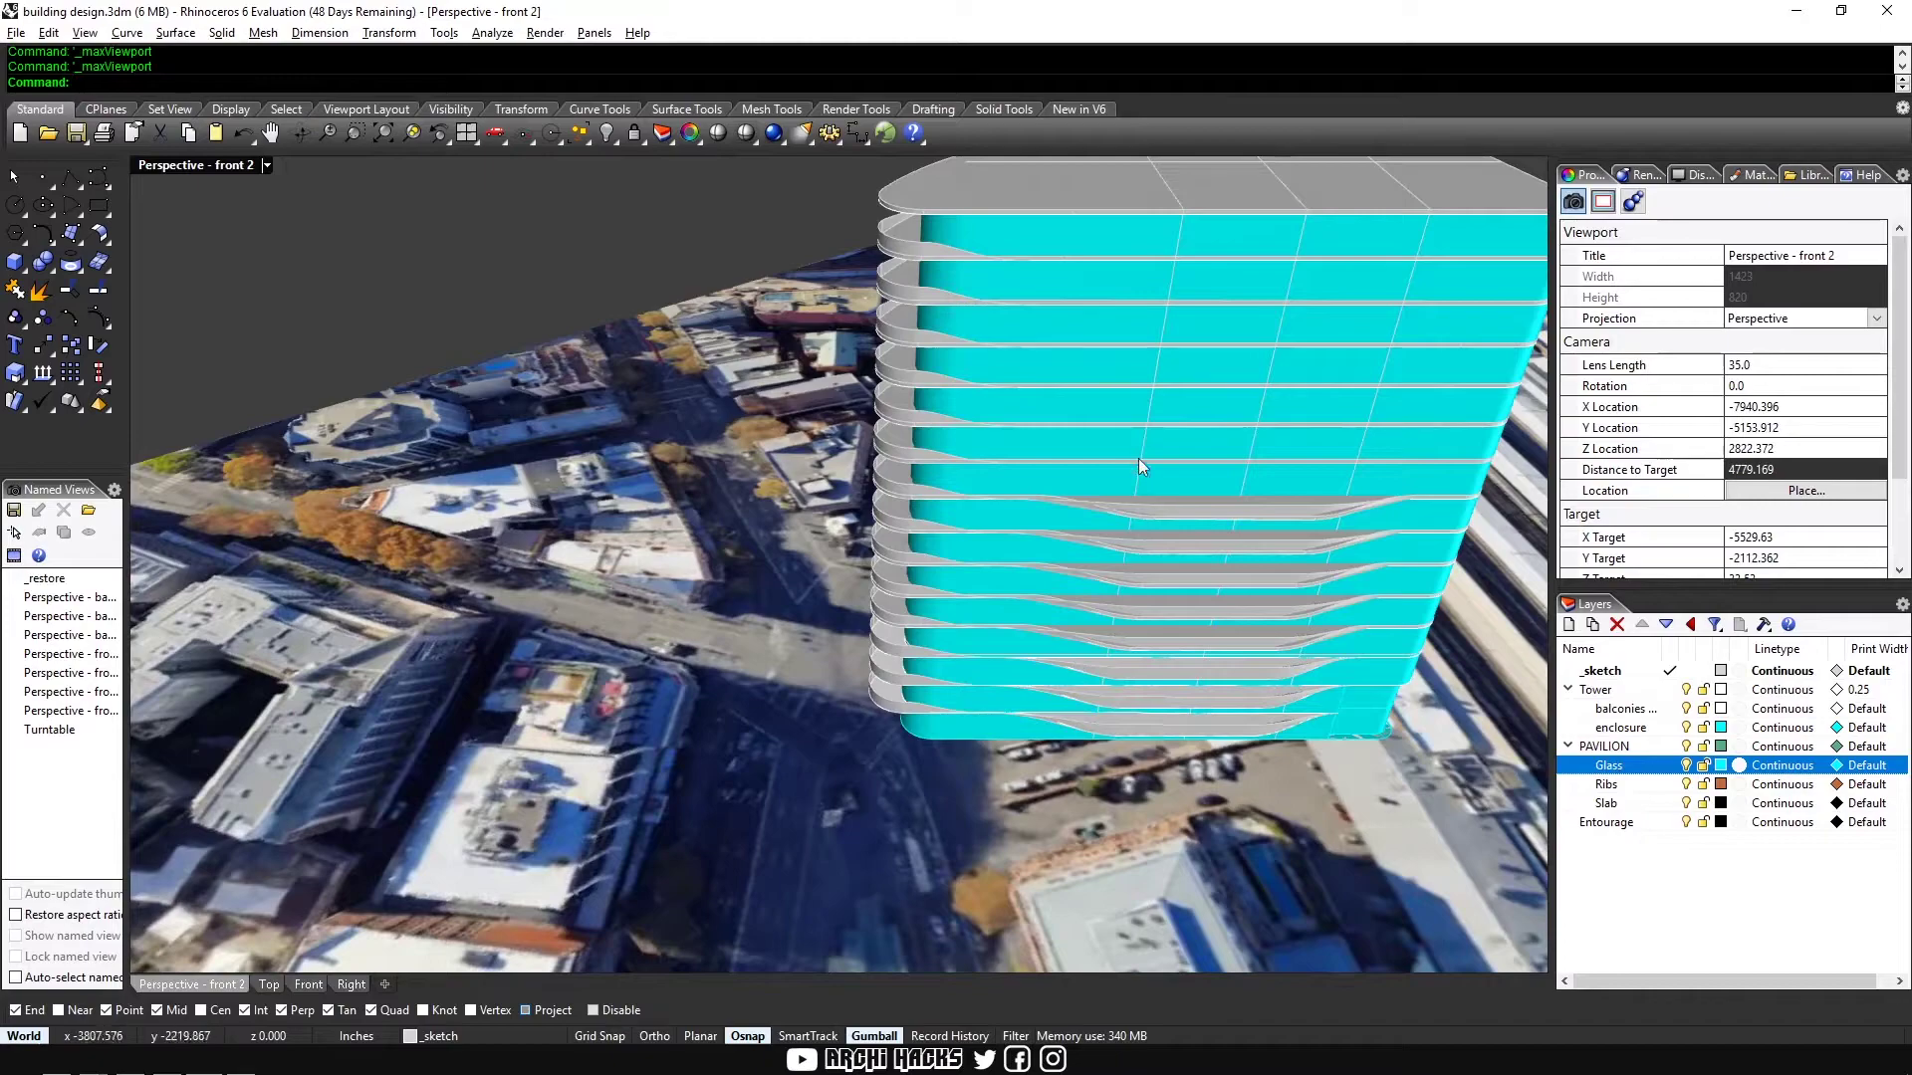
scroll(1107, 522, down, 4)
key(alt)
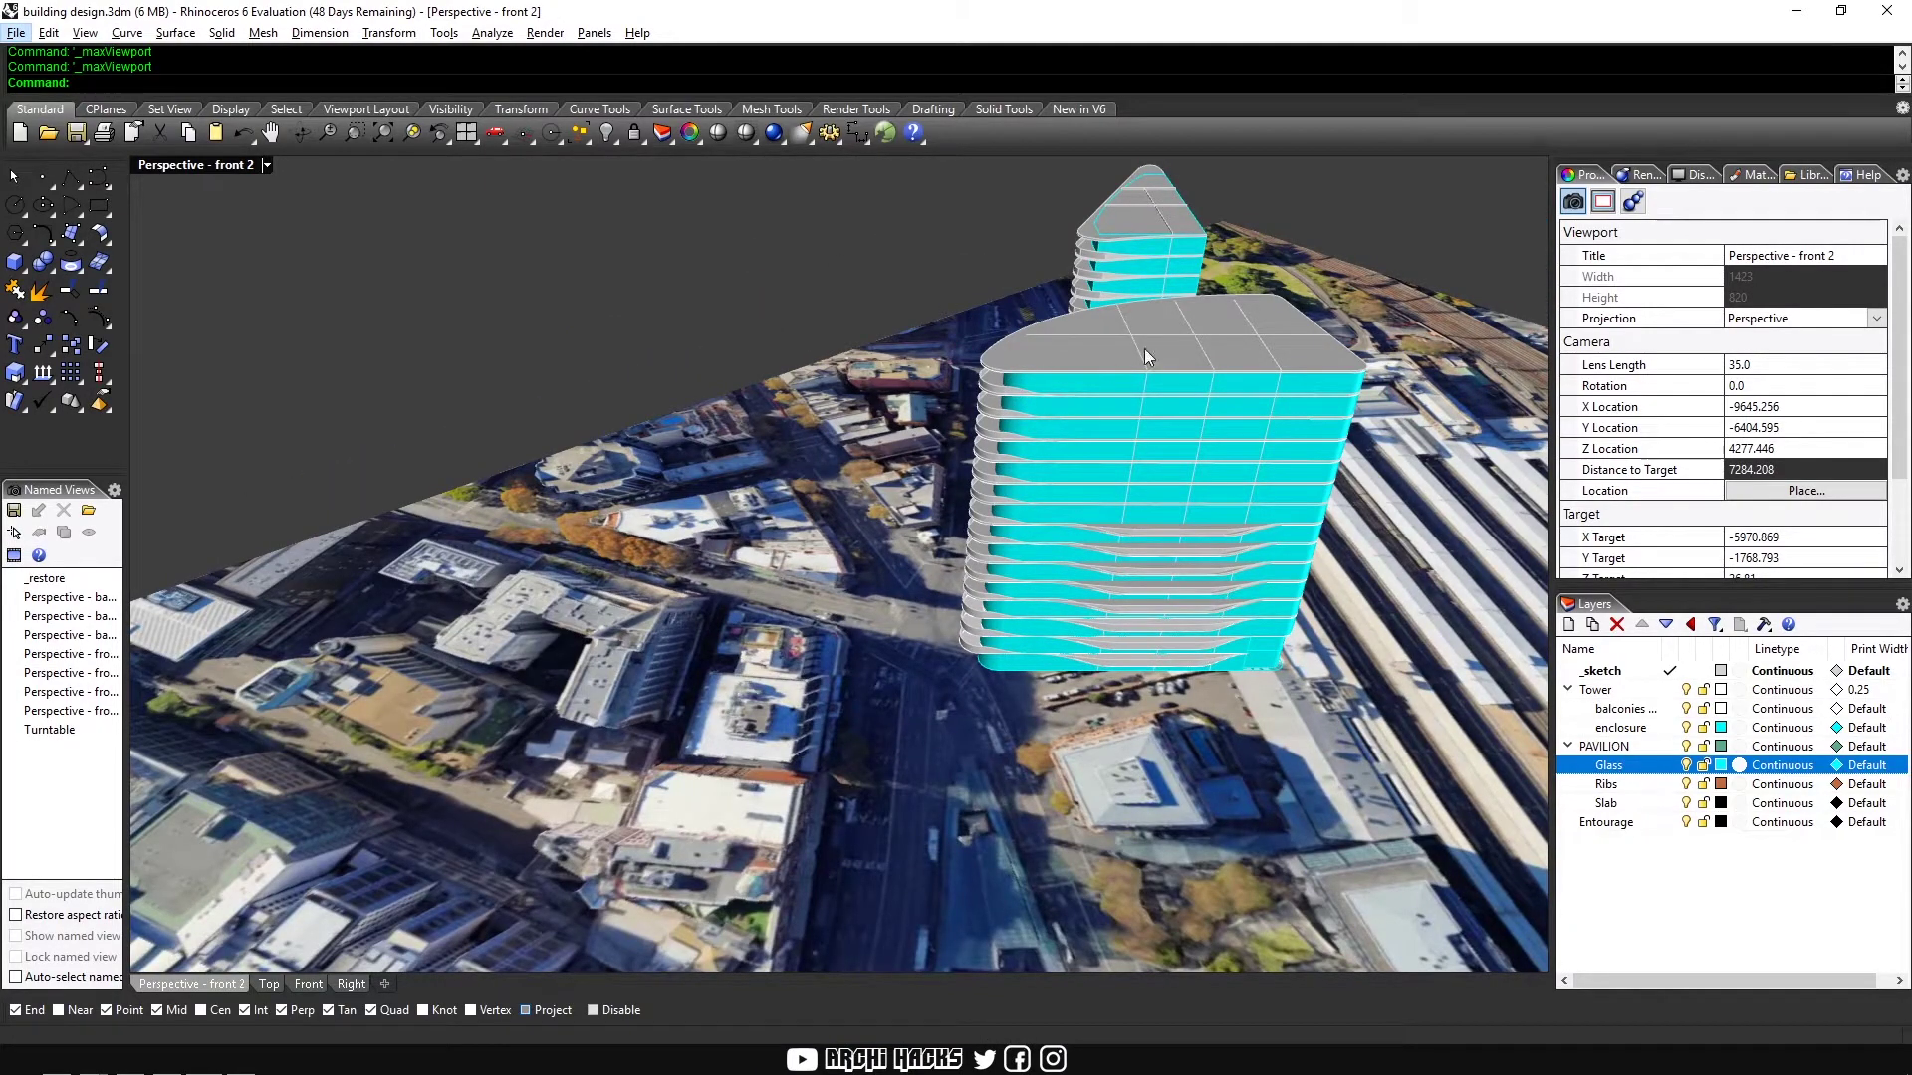
Step: Switch to Google Earth Pro, show the apartment project model, and inspect how the towers sit beside the station
key(alt+Tab)
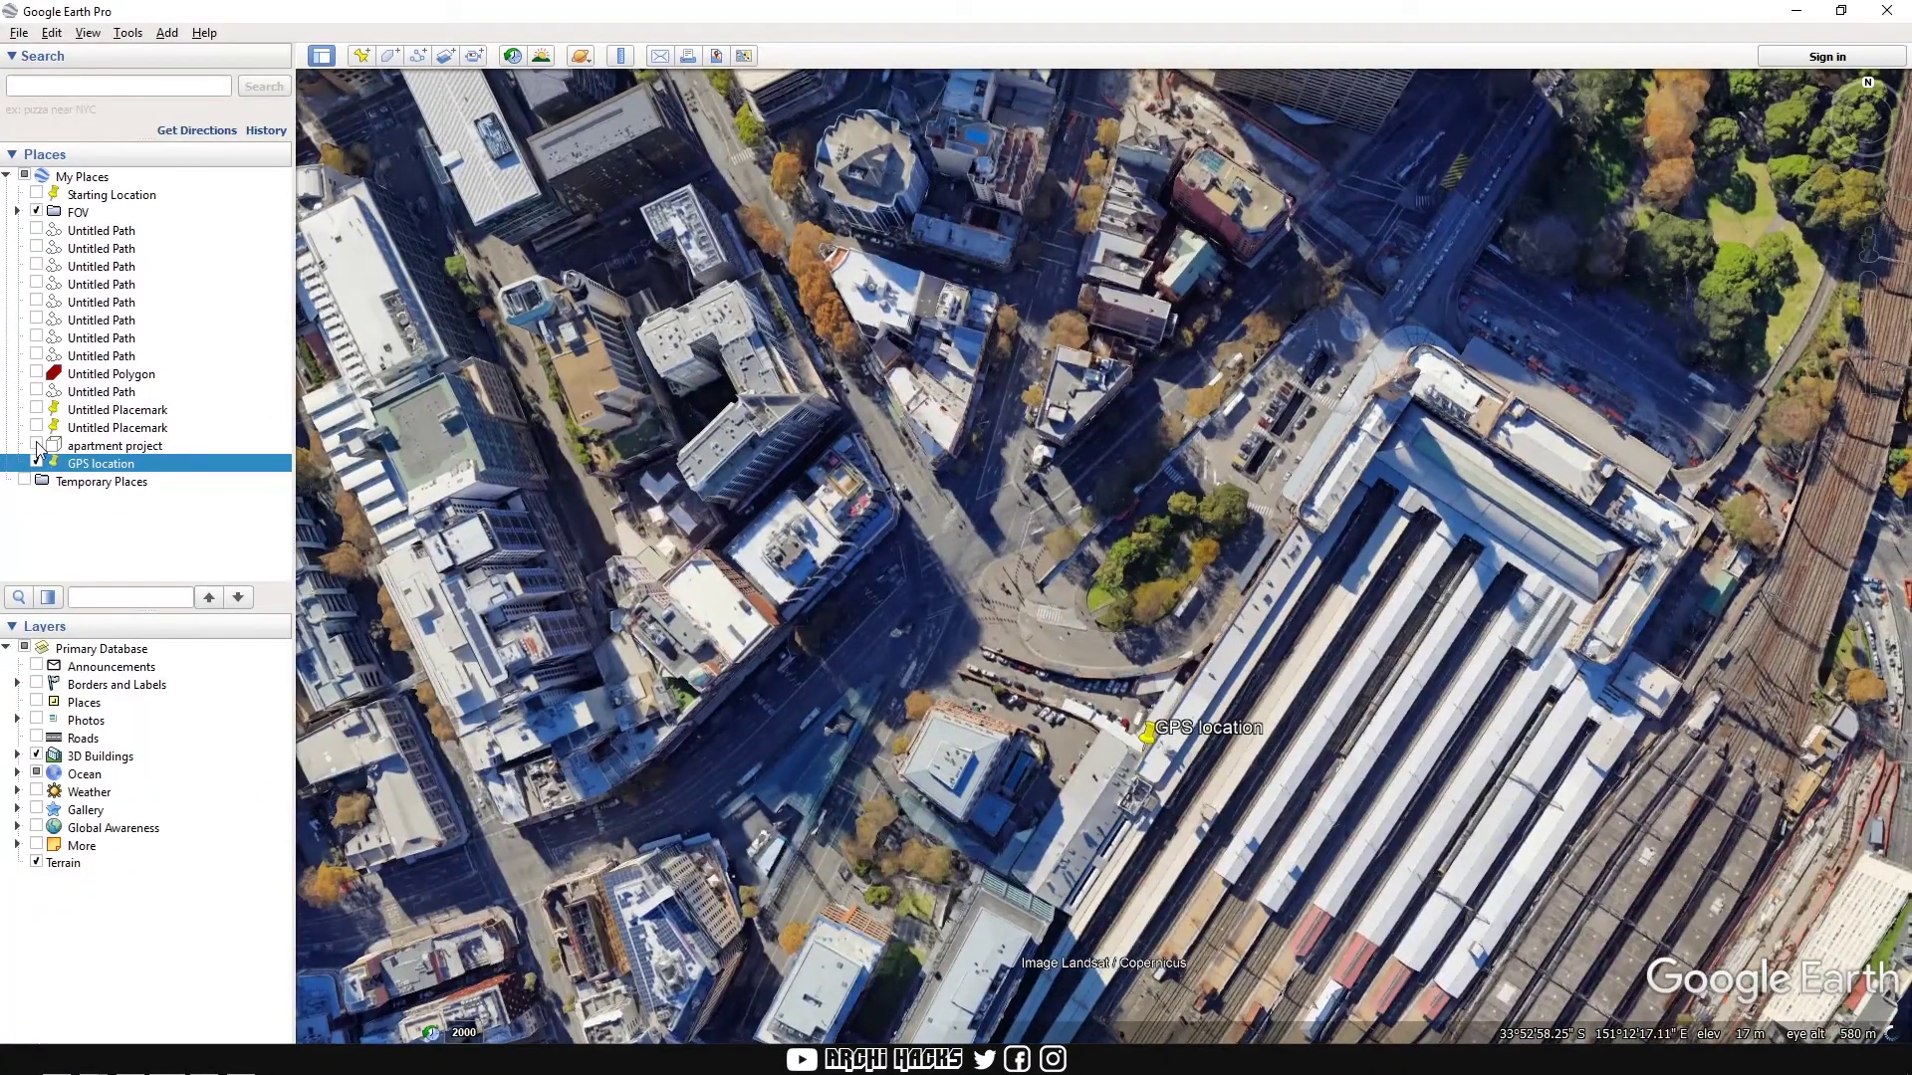
click(37, 445)
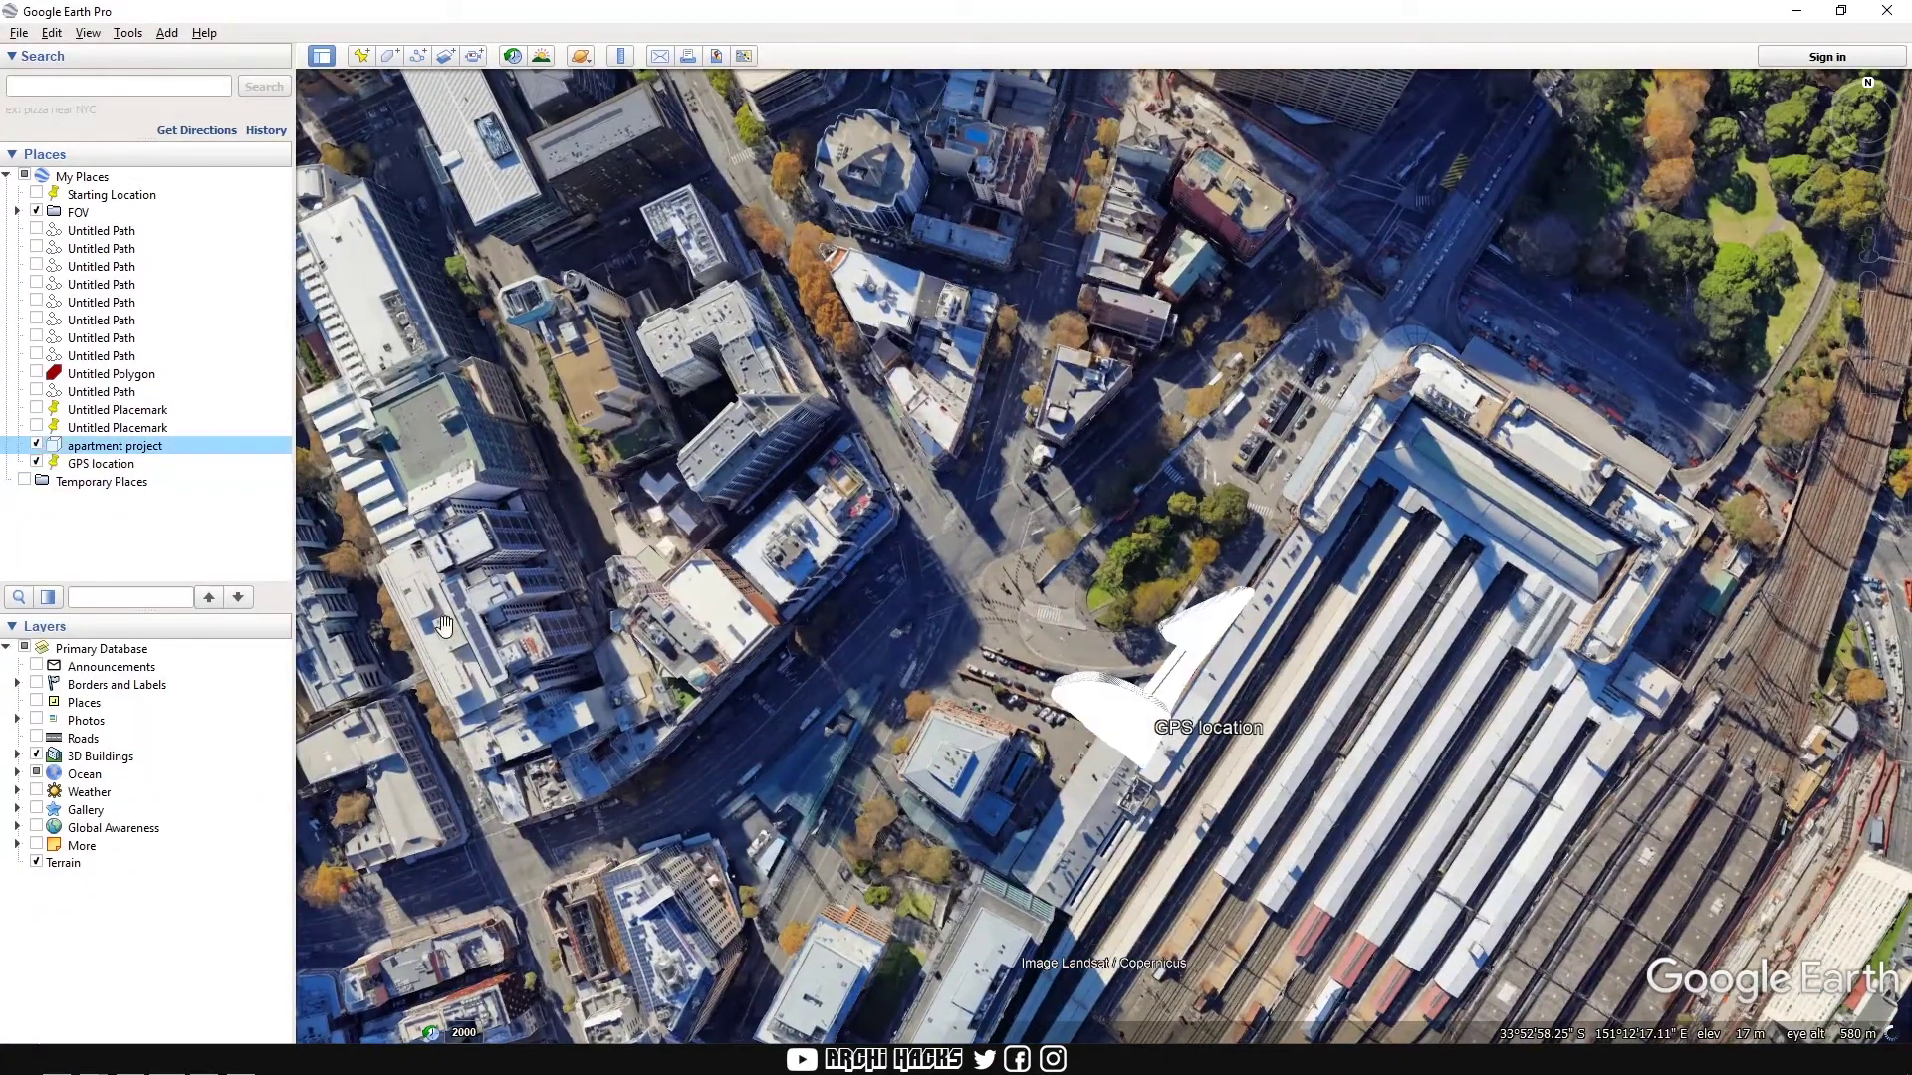
scroll(1039, 632, up, 5)
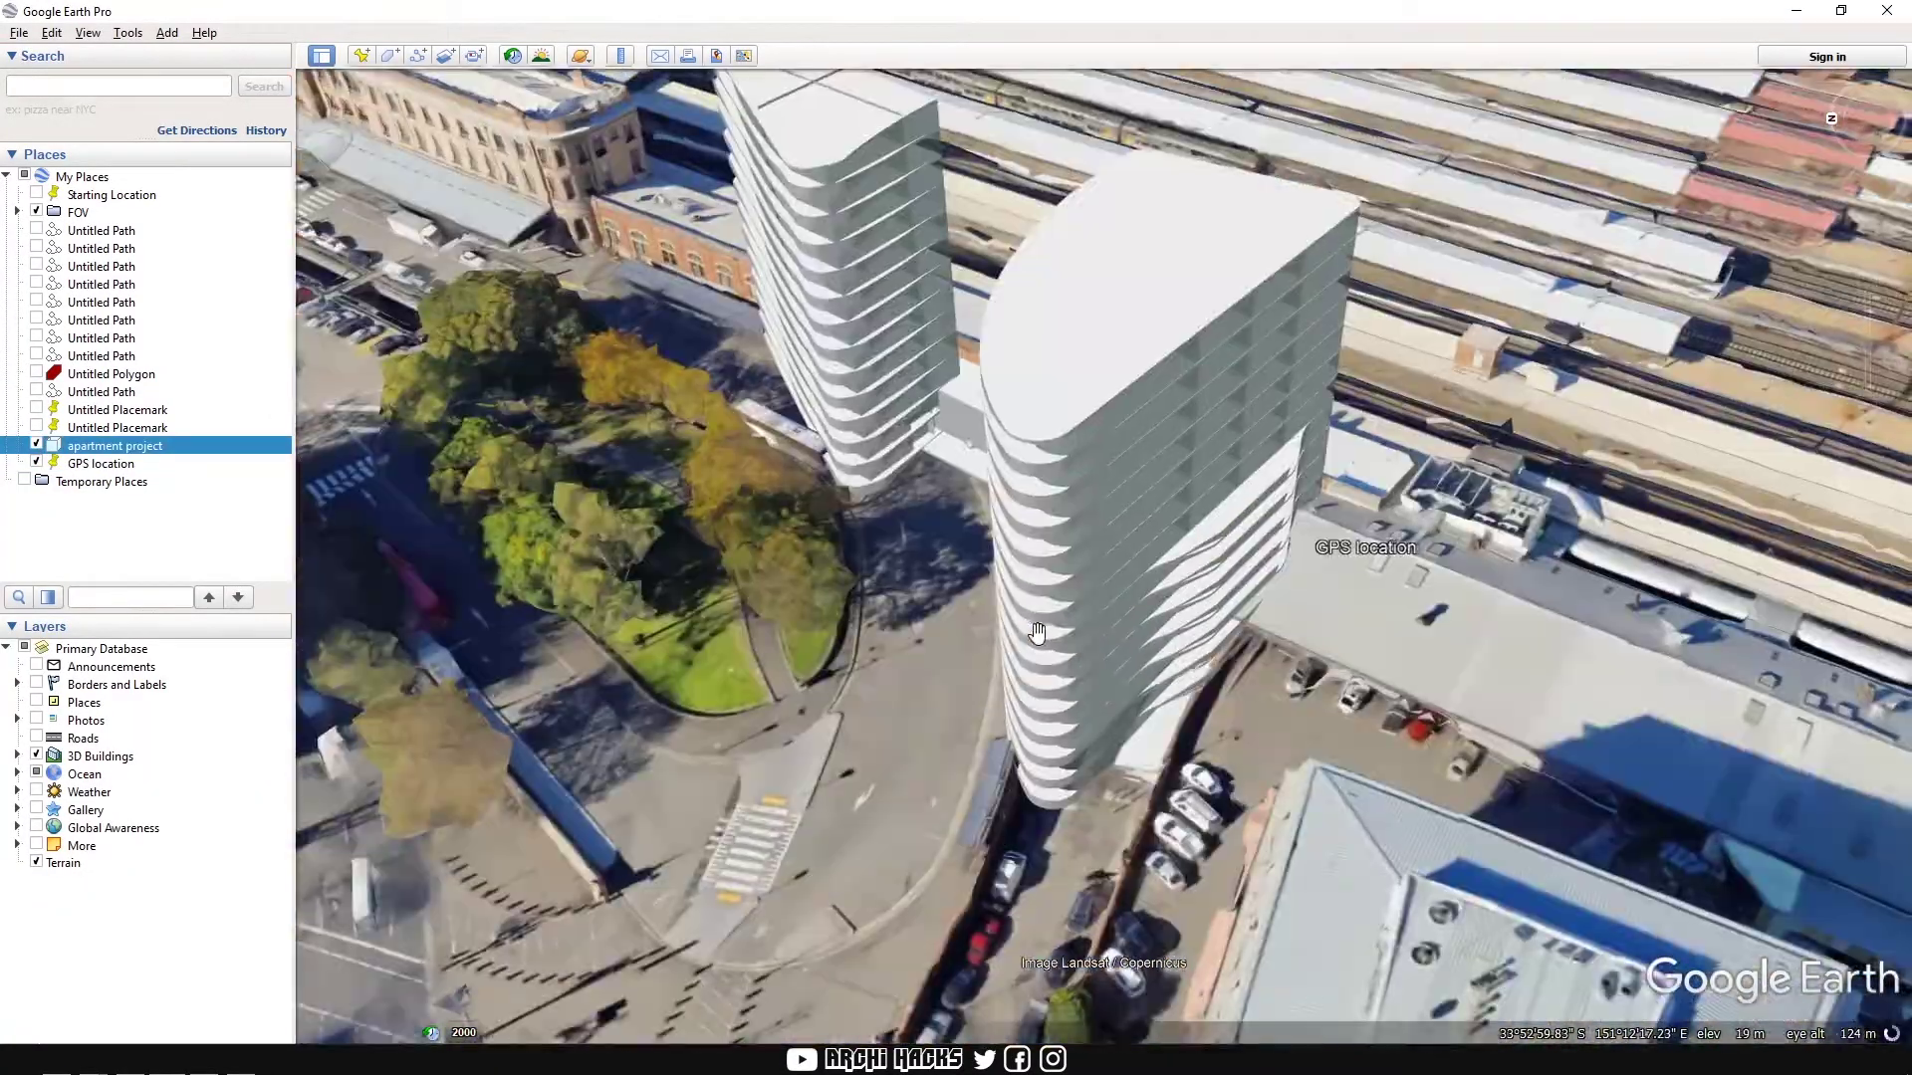
drag(1038, 632, 1299, 727)
scroll(1126, 666, down, 1)
middle_drag(1126, 666, 948, 936)
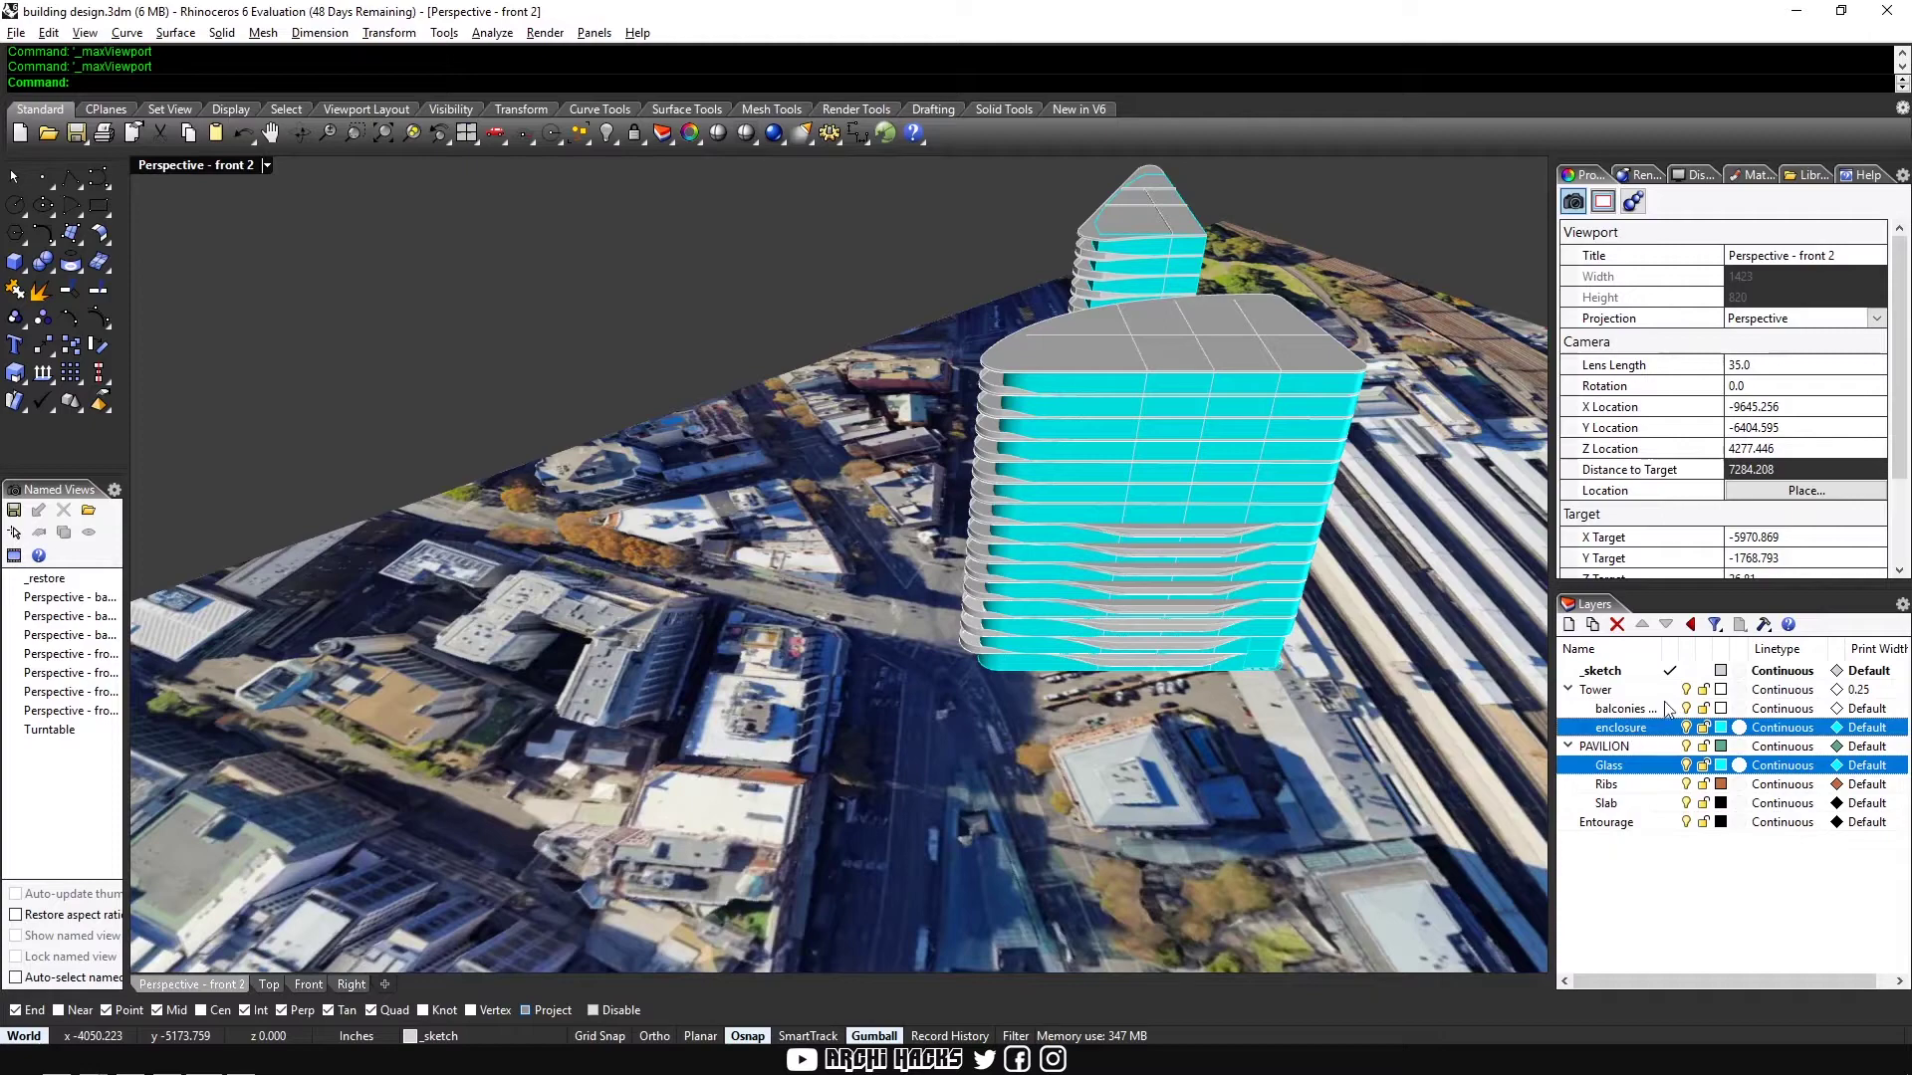
Step: Set up a Custom-type layer material named Glass for the tower enclosure and pavilion Glass layers
click(1686, 730)
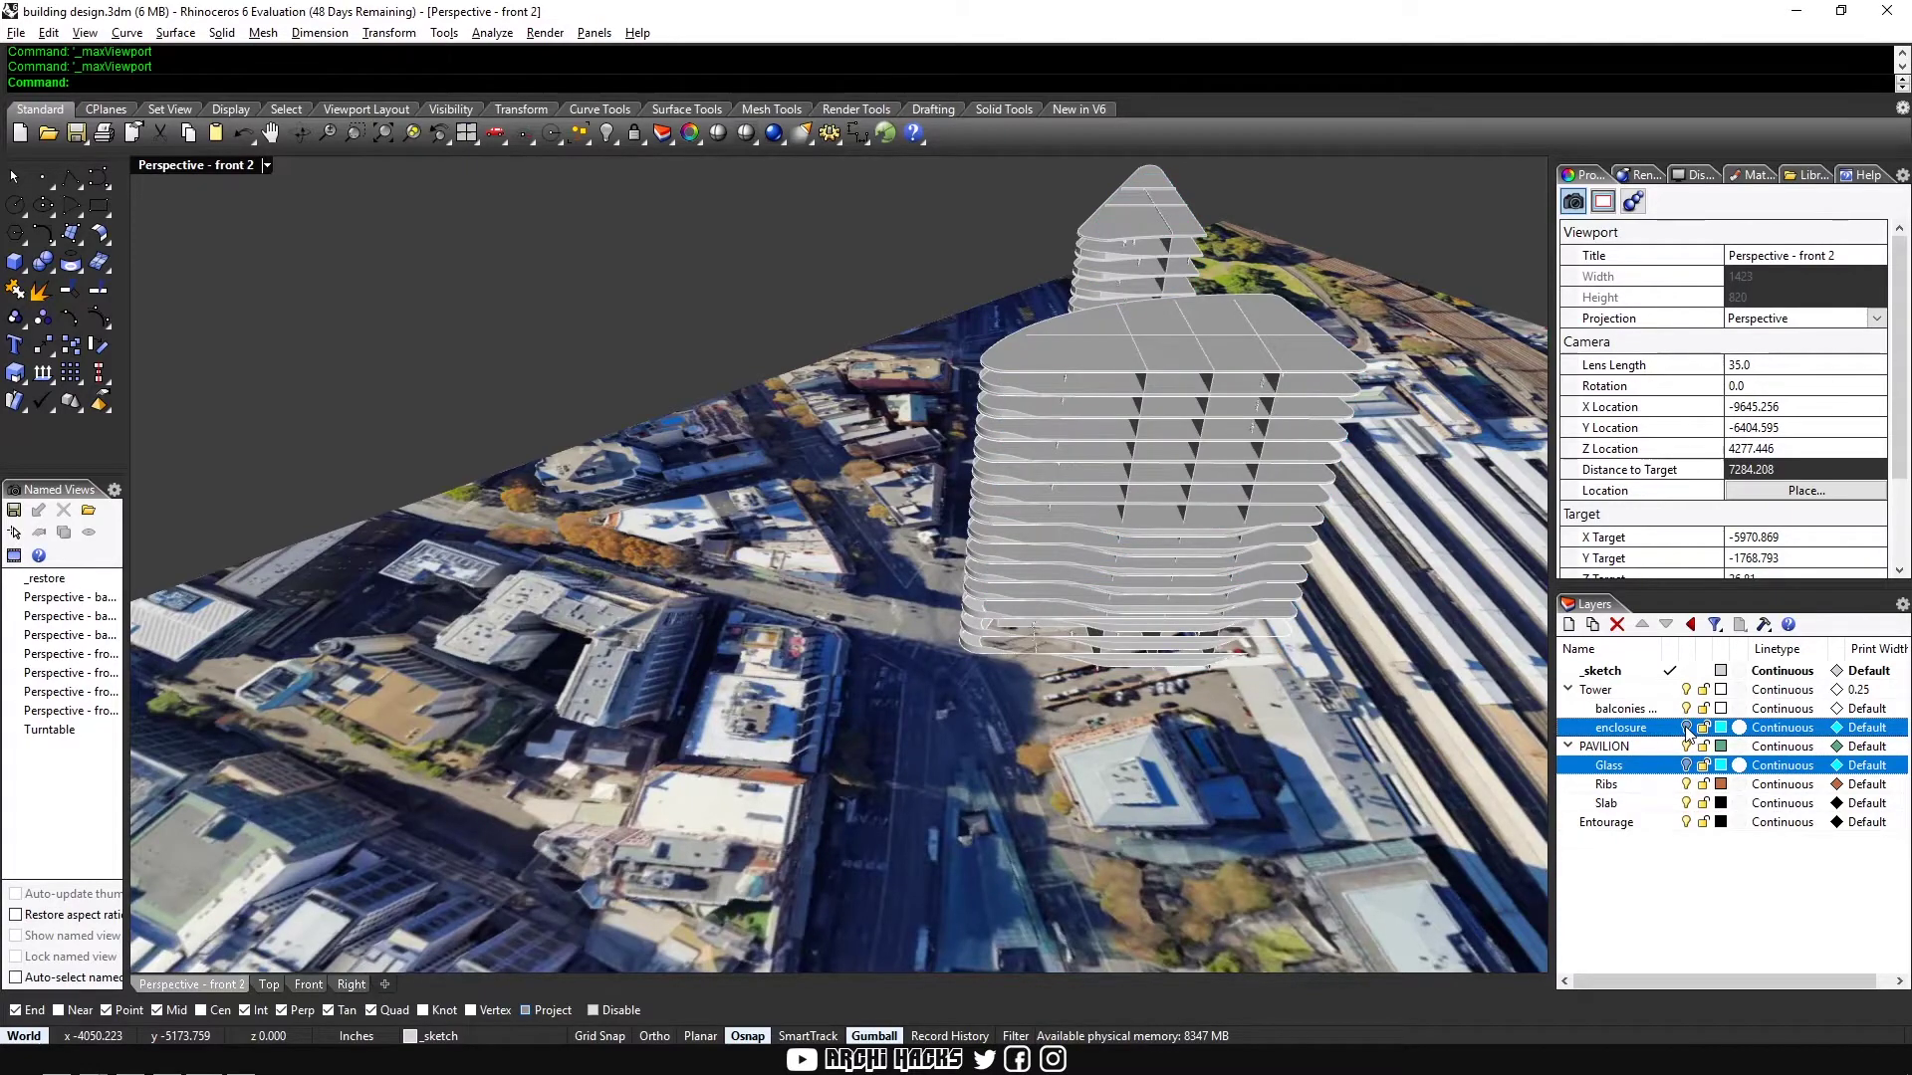
click(1687, 730)
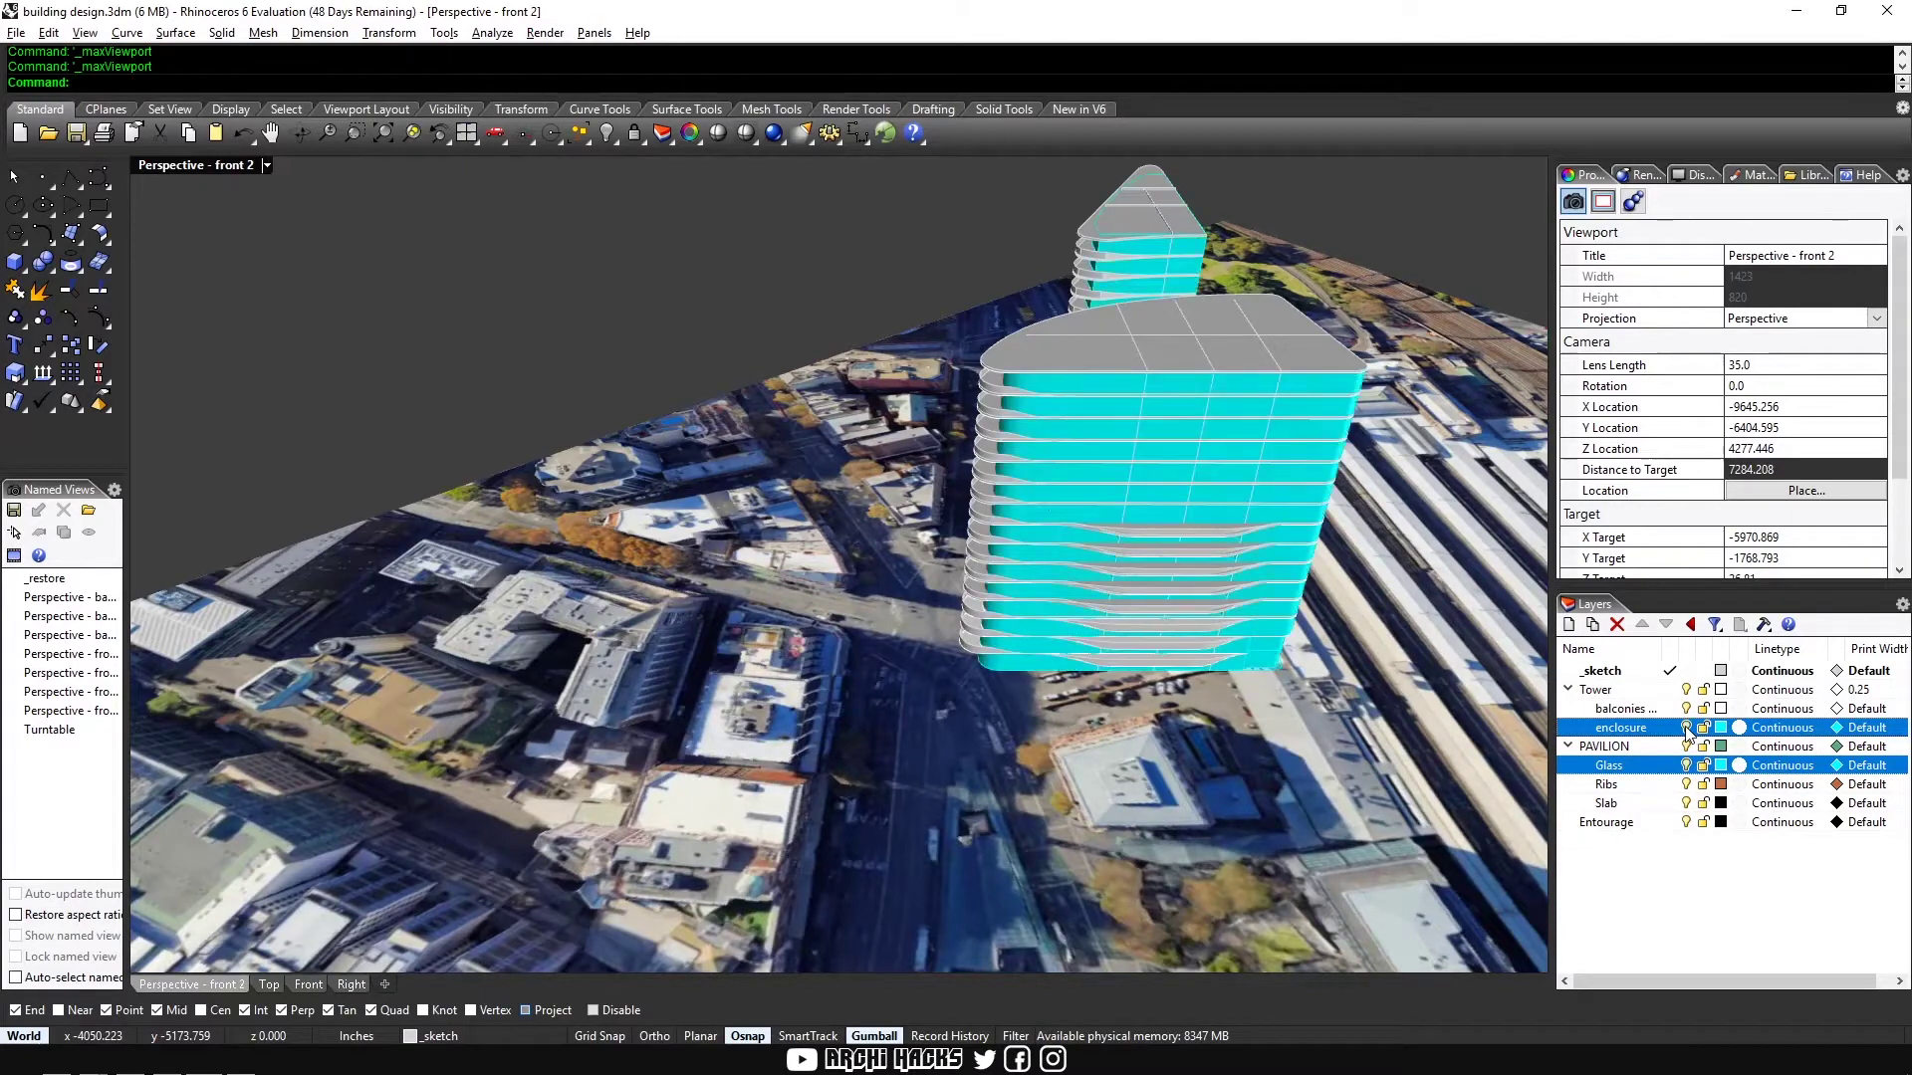
click(1742, 731)
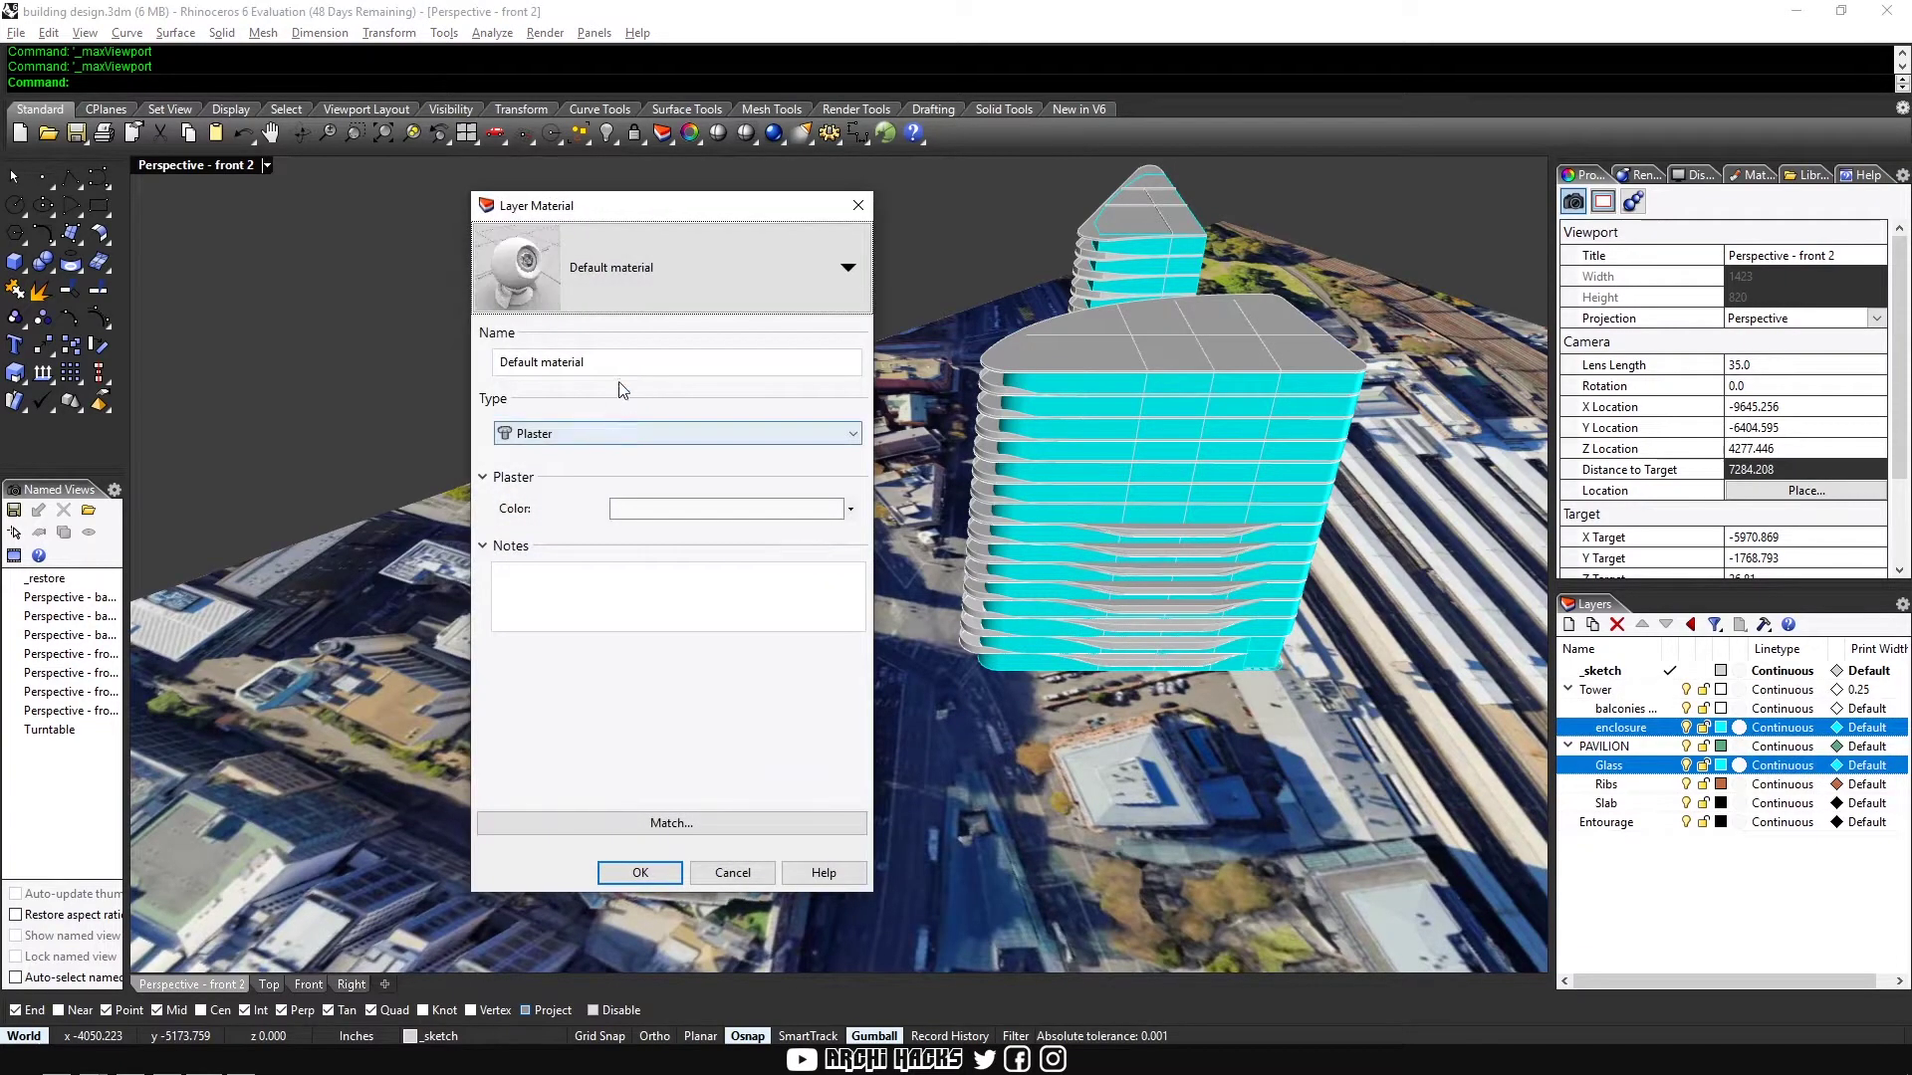
text(Glass)
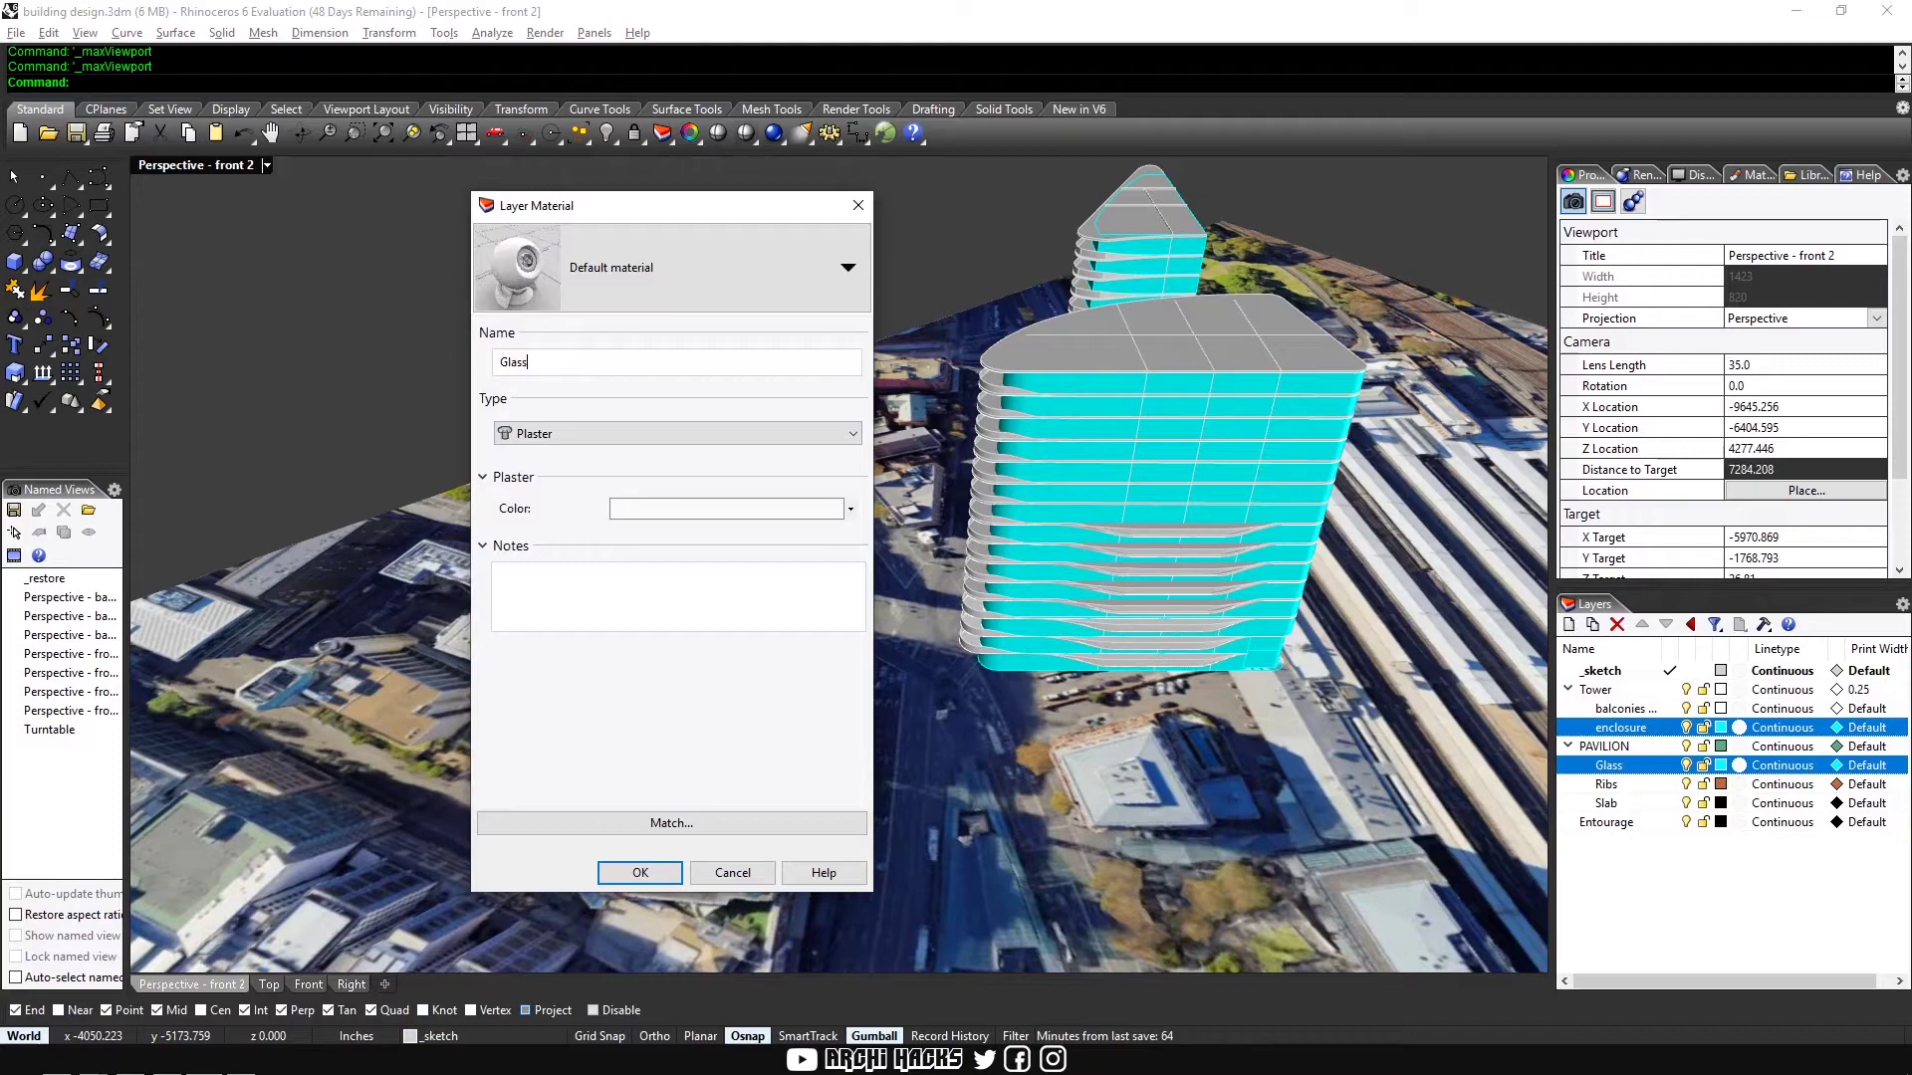
click(653, 433)
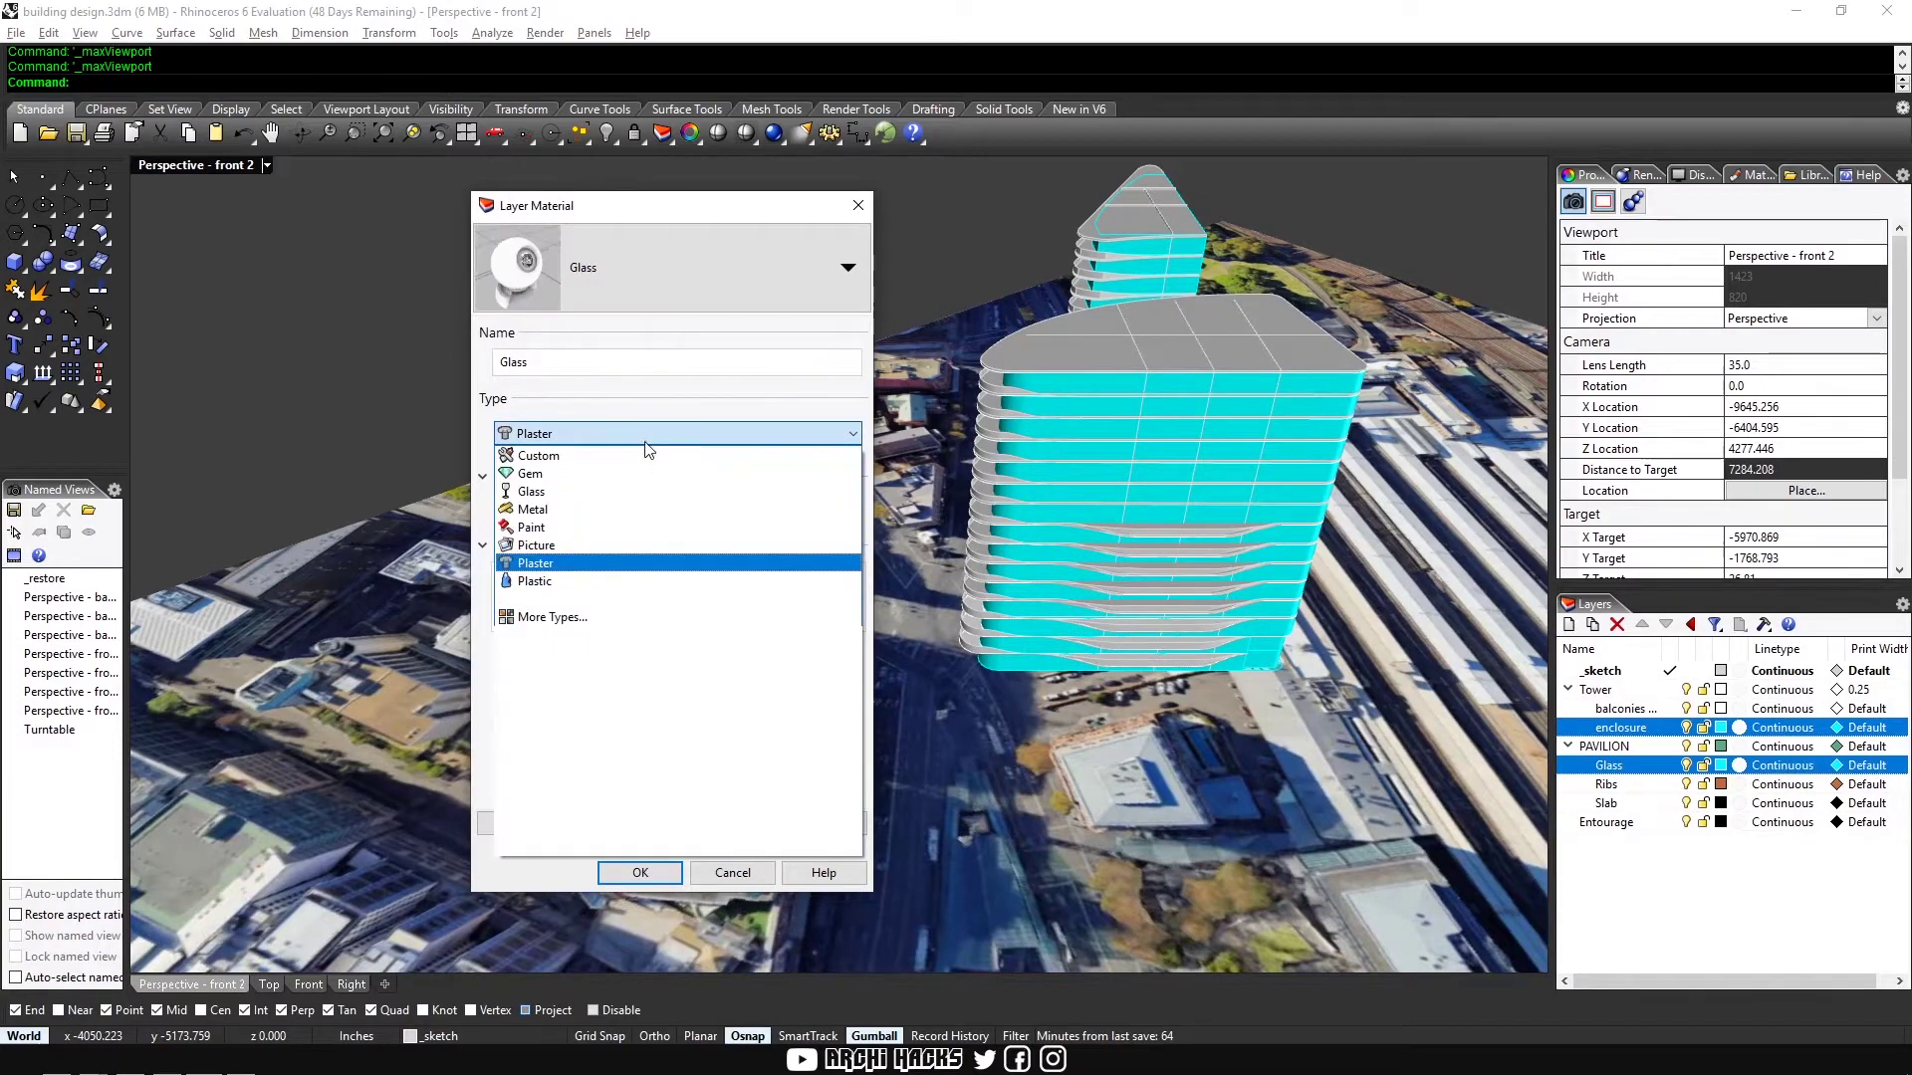
click(644, 447)
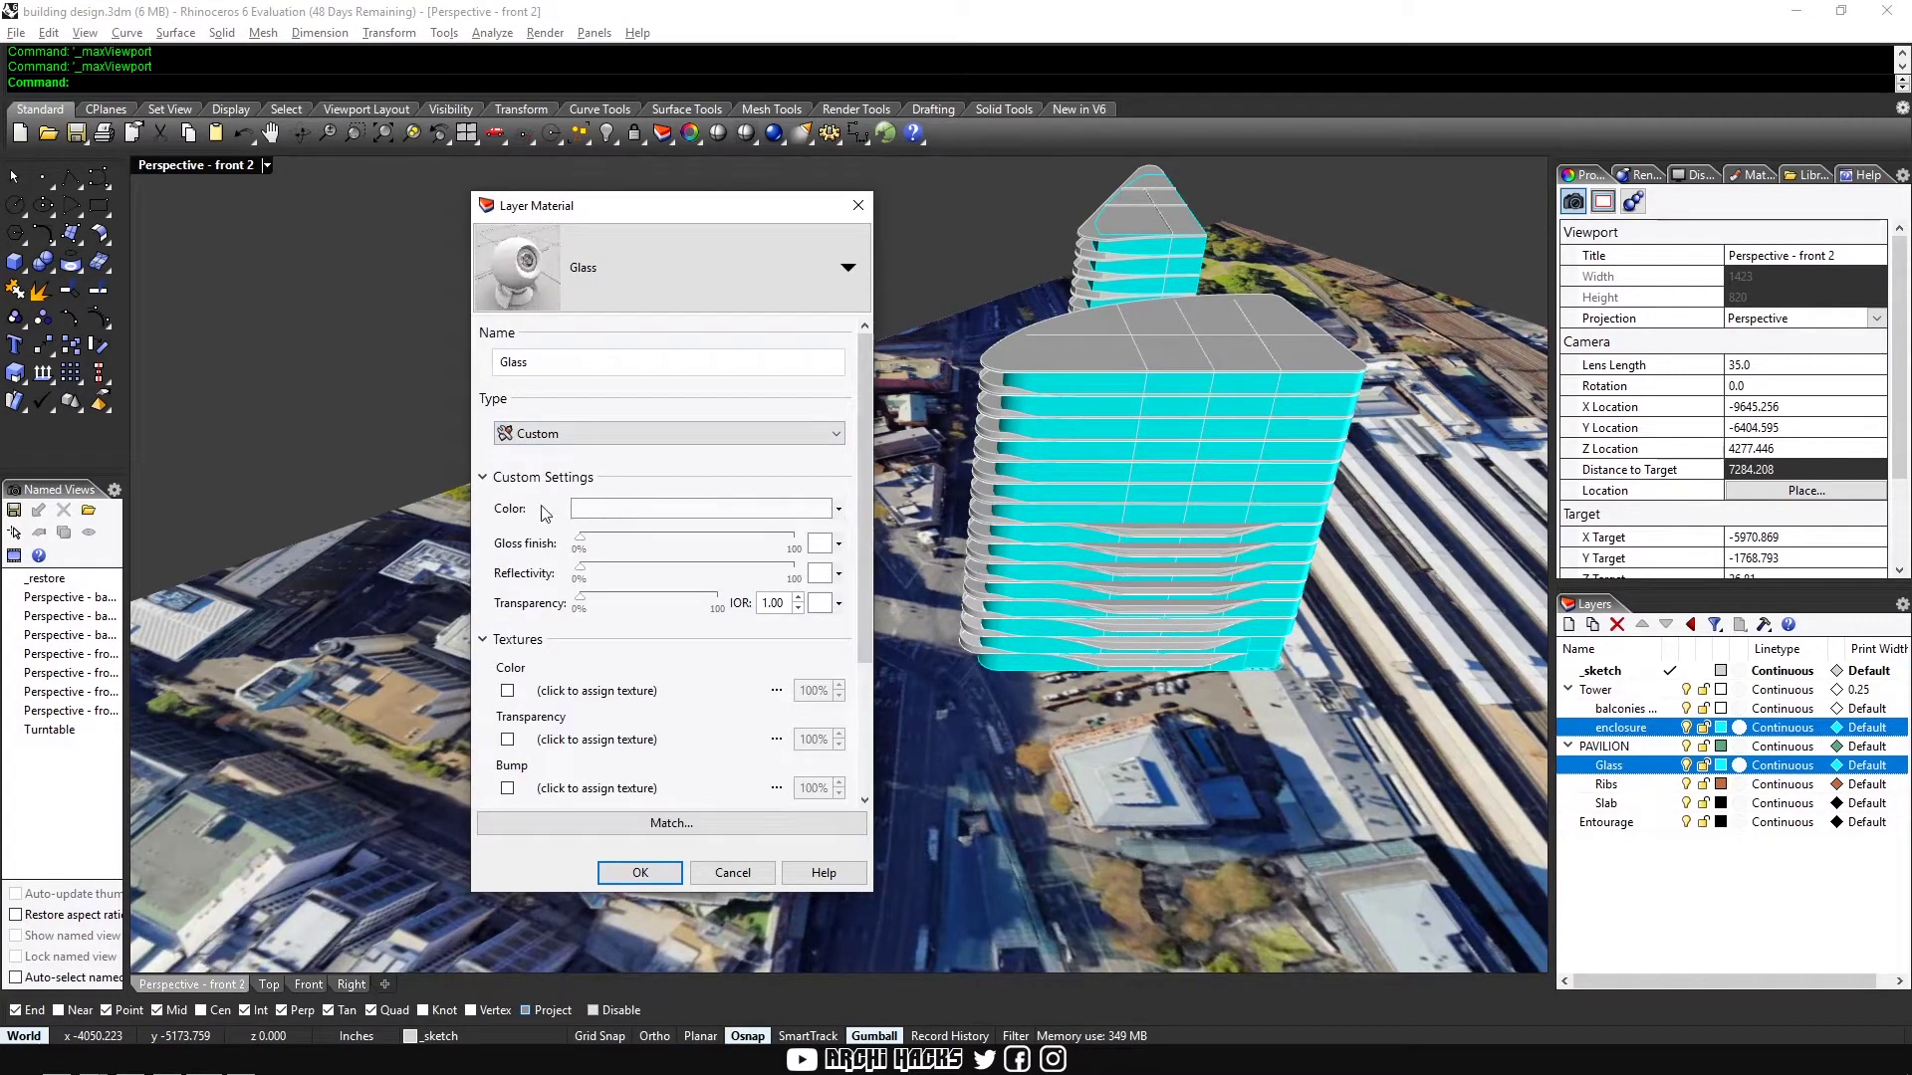
Step: Give the Glass material a grey-blue color of RGB 120, 150, 162, a 21% gloss finish and 47% transparency
click(609, 509)
click(1367, 446)
mouse_move(1515, 389)
mouse_down()
mouse_move(1509, 409)
mouse_move(1517, 389)
mouse_up()
click(1476, 688)
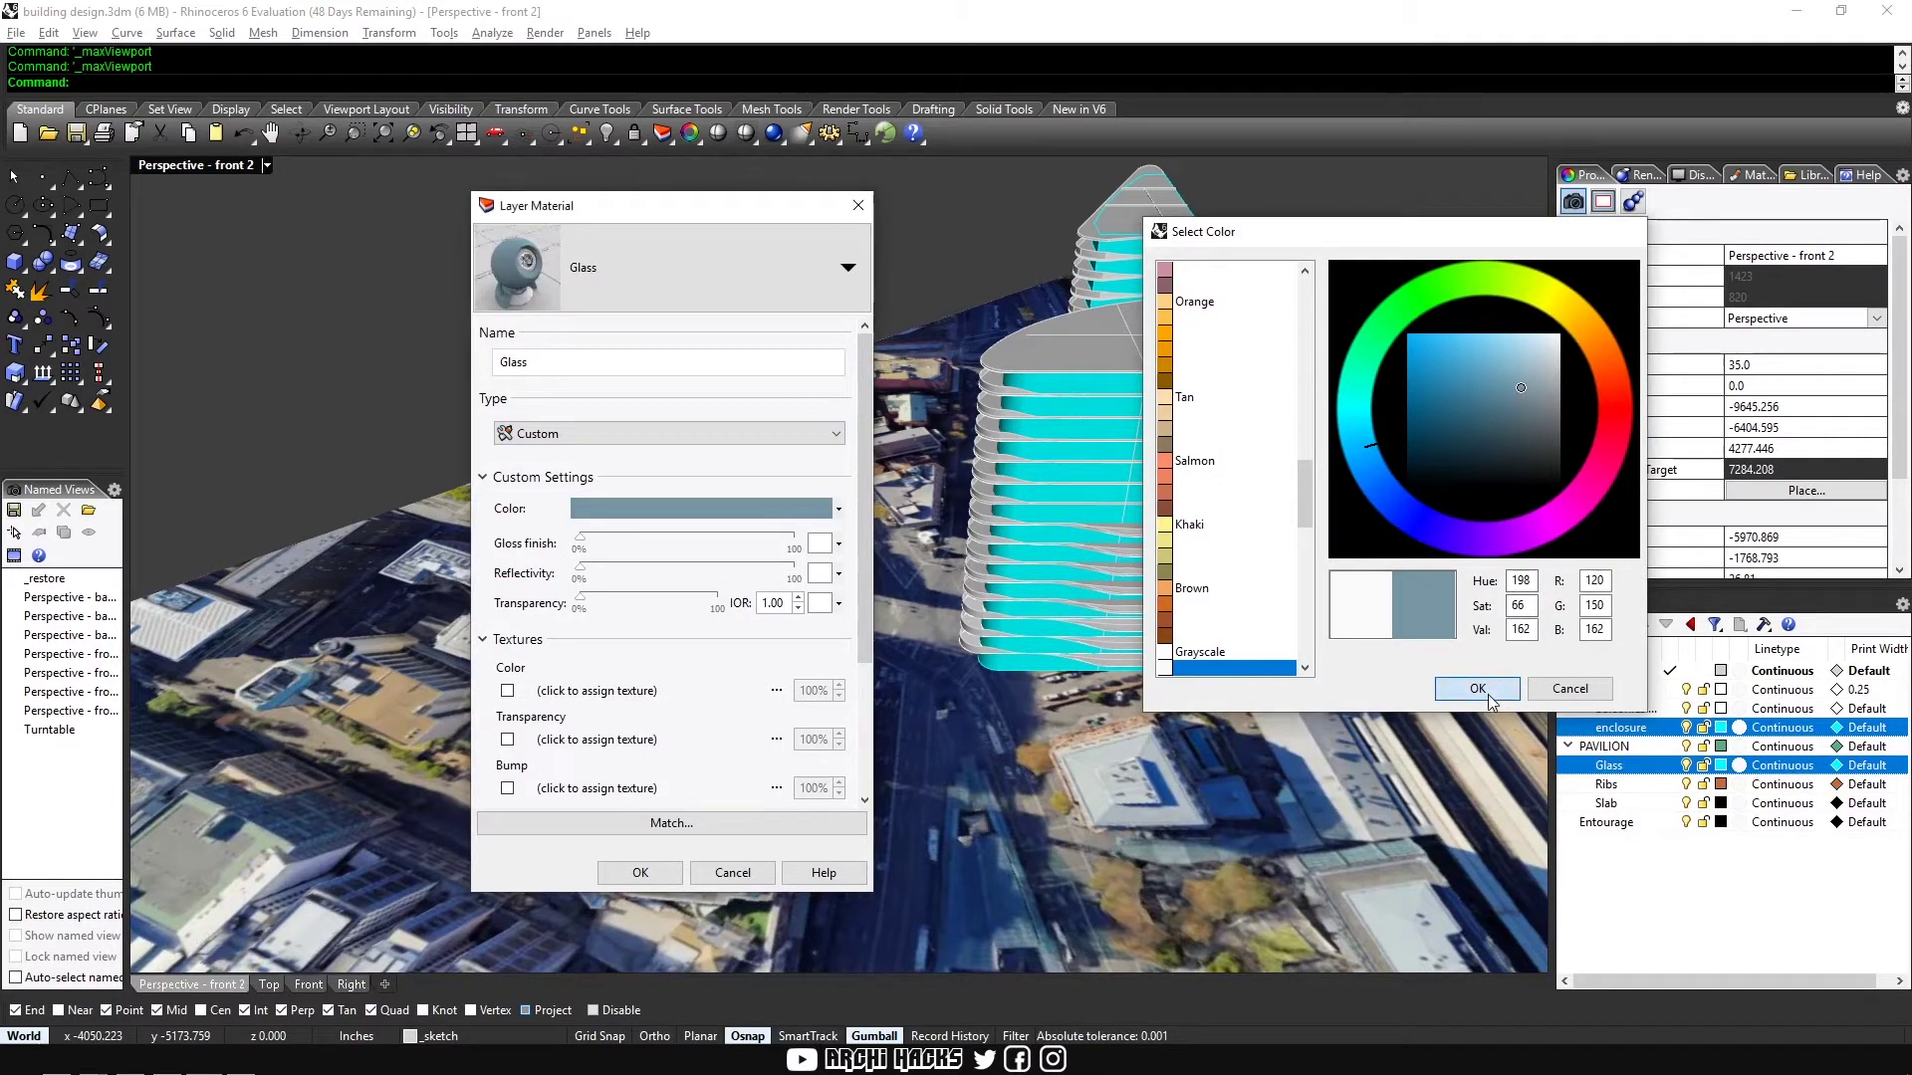
click(625, 536)
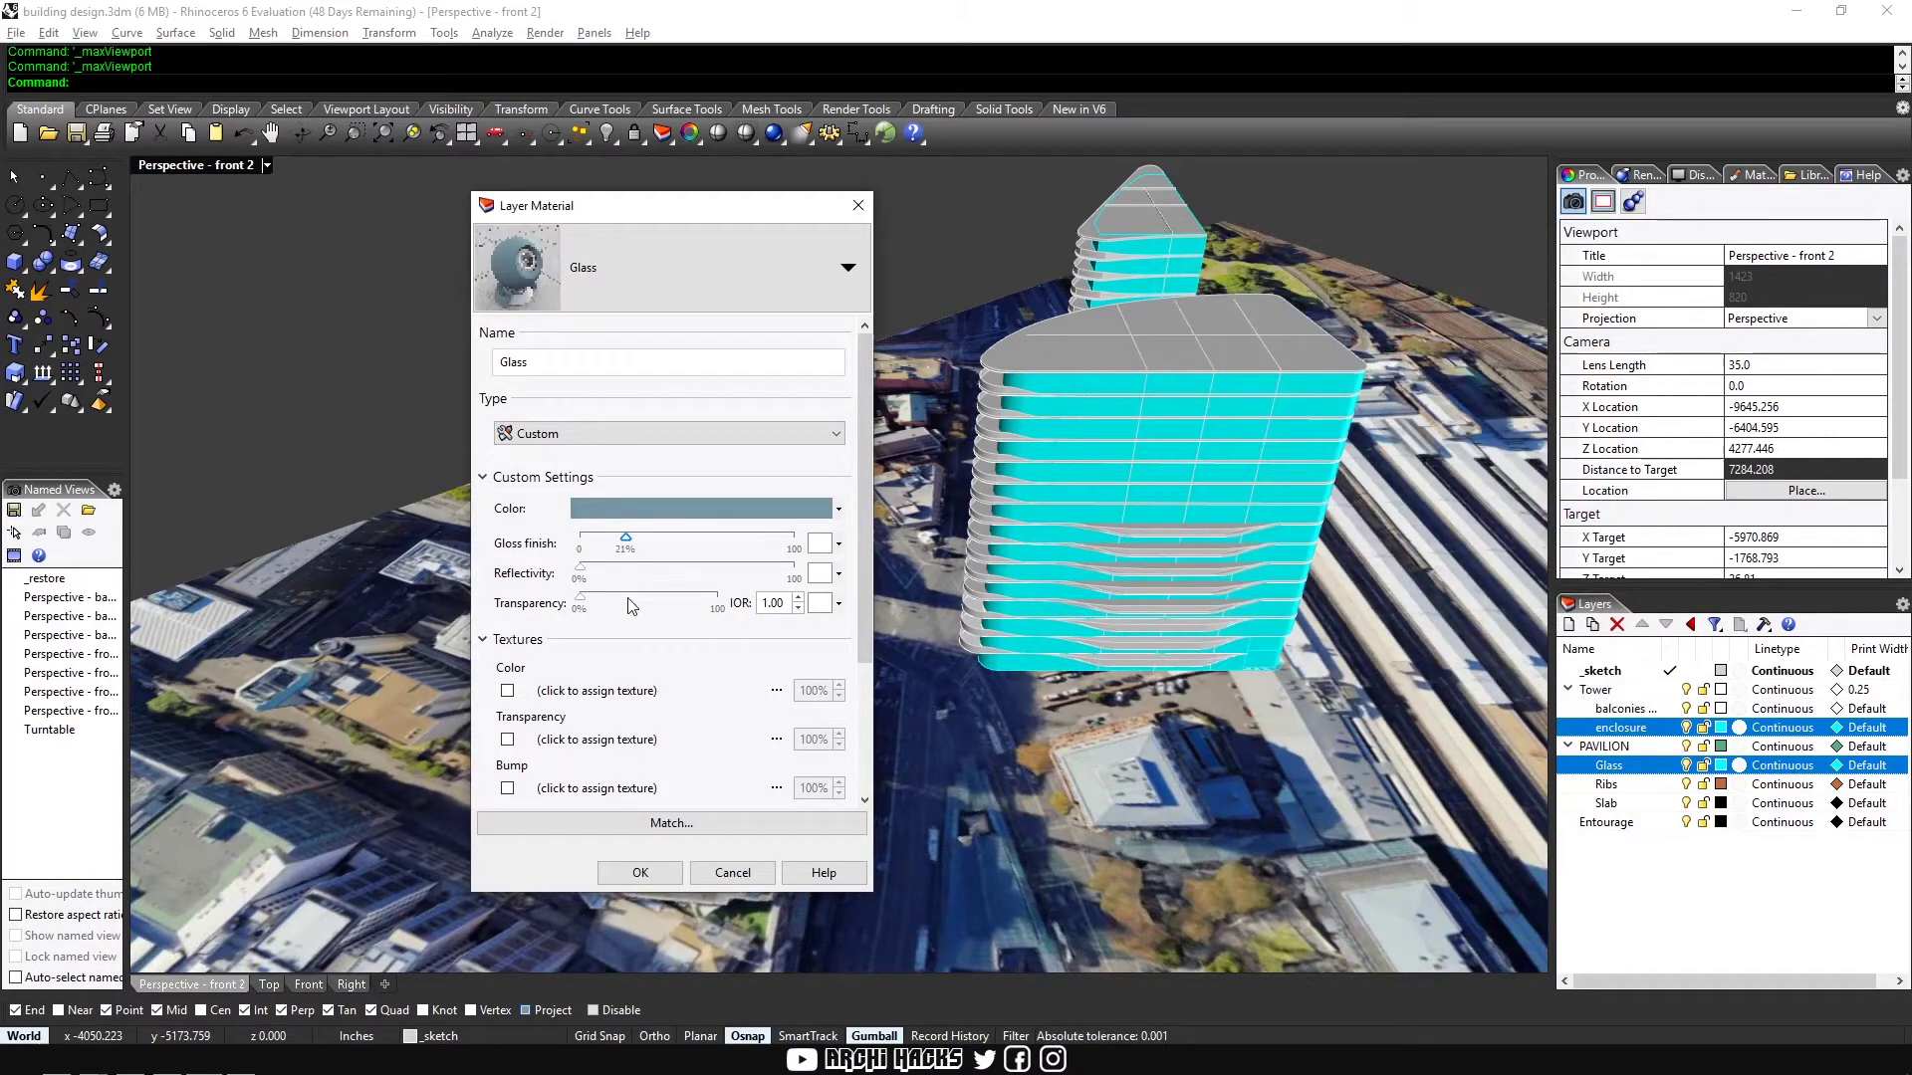
click(646, 597)
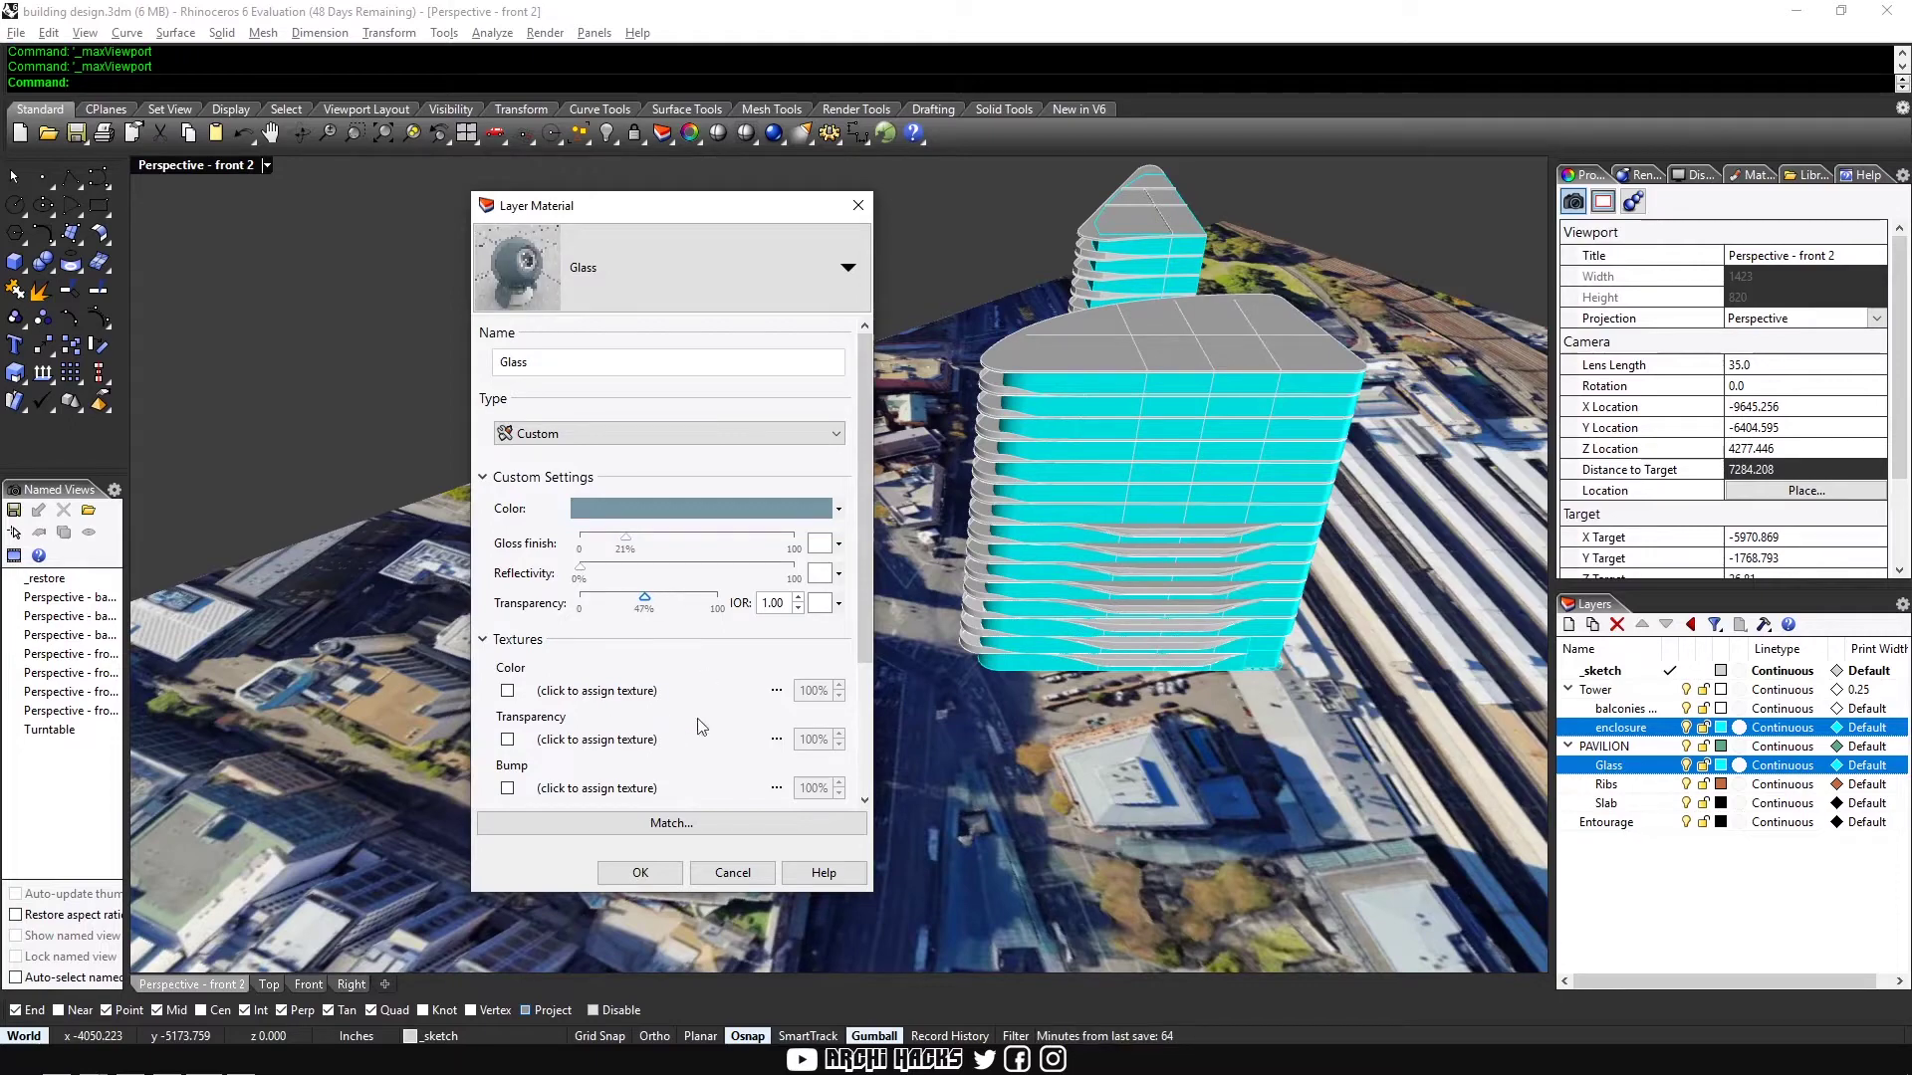
click(633, 876)
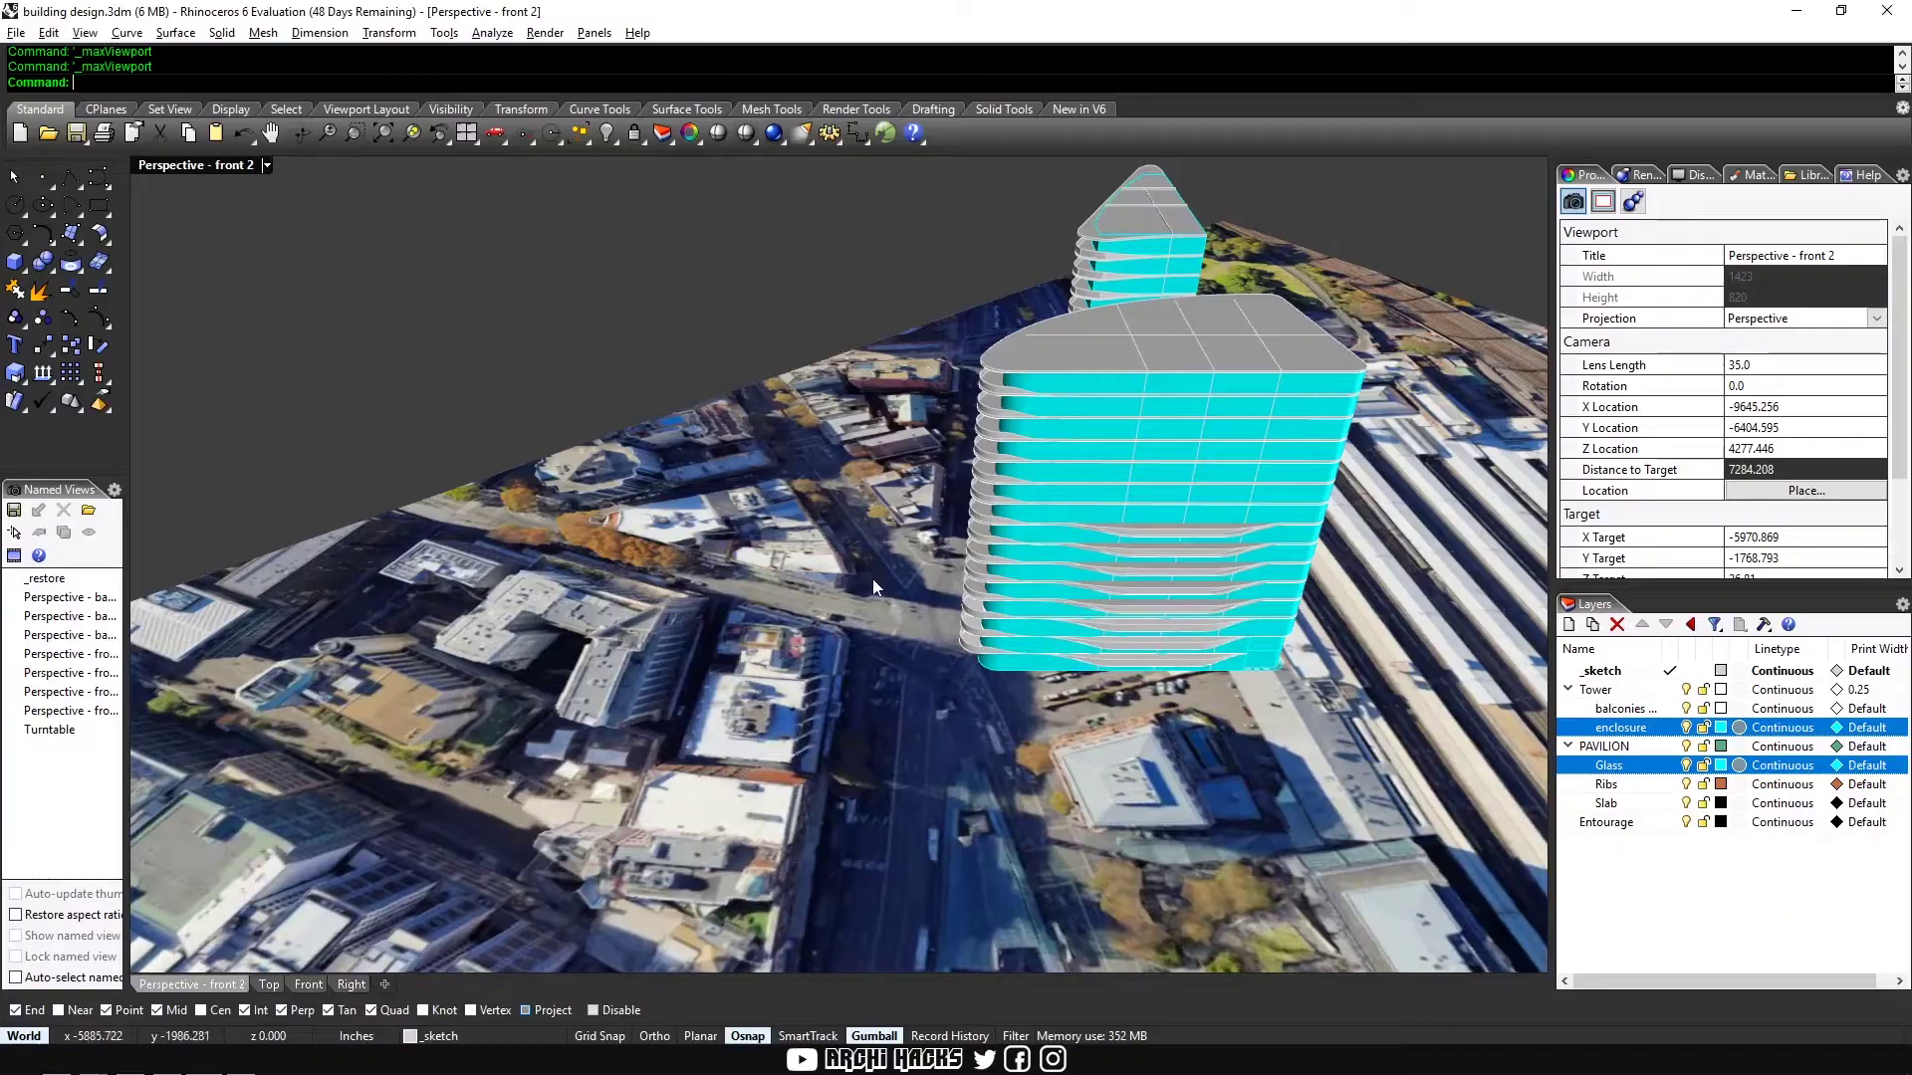
Step: Show the perspective view in rendered display mode and select both towers with the pavilion between them
key(ctrl+alt+r)
right_drag(838, 551, 1095, 480)
scroll(1096, 480, down, 6)
drag(1200, 211, 492, 578)
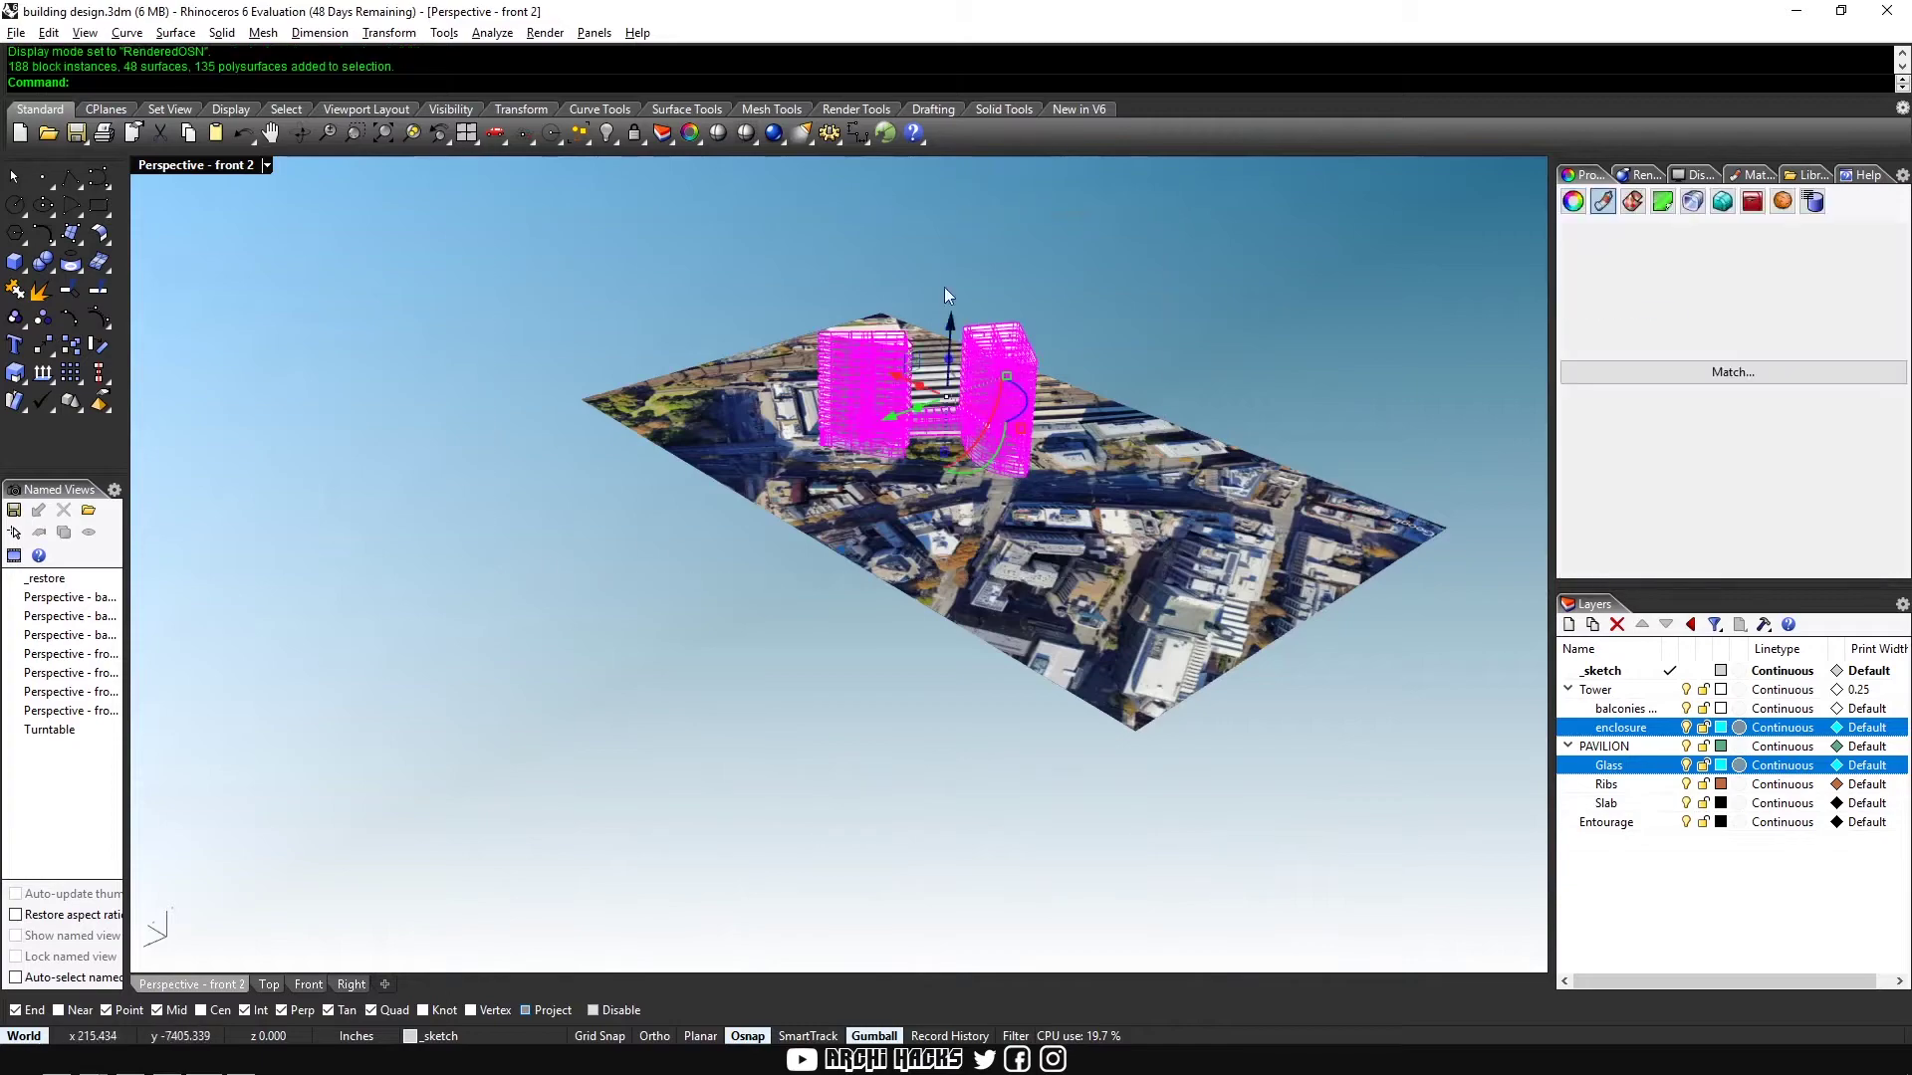
scroll(948, 295, up, 4)
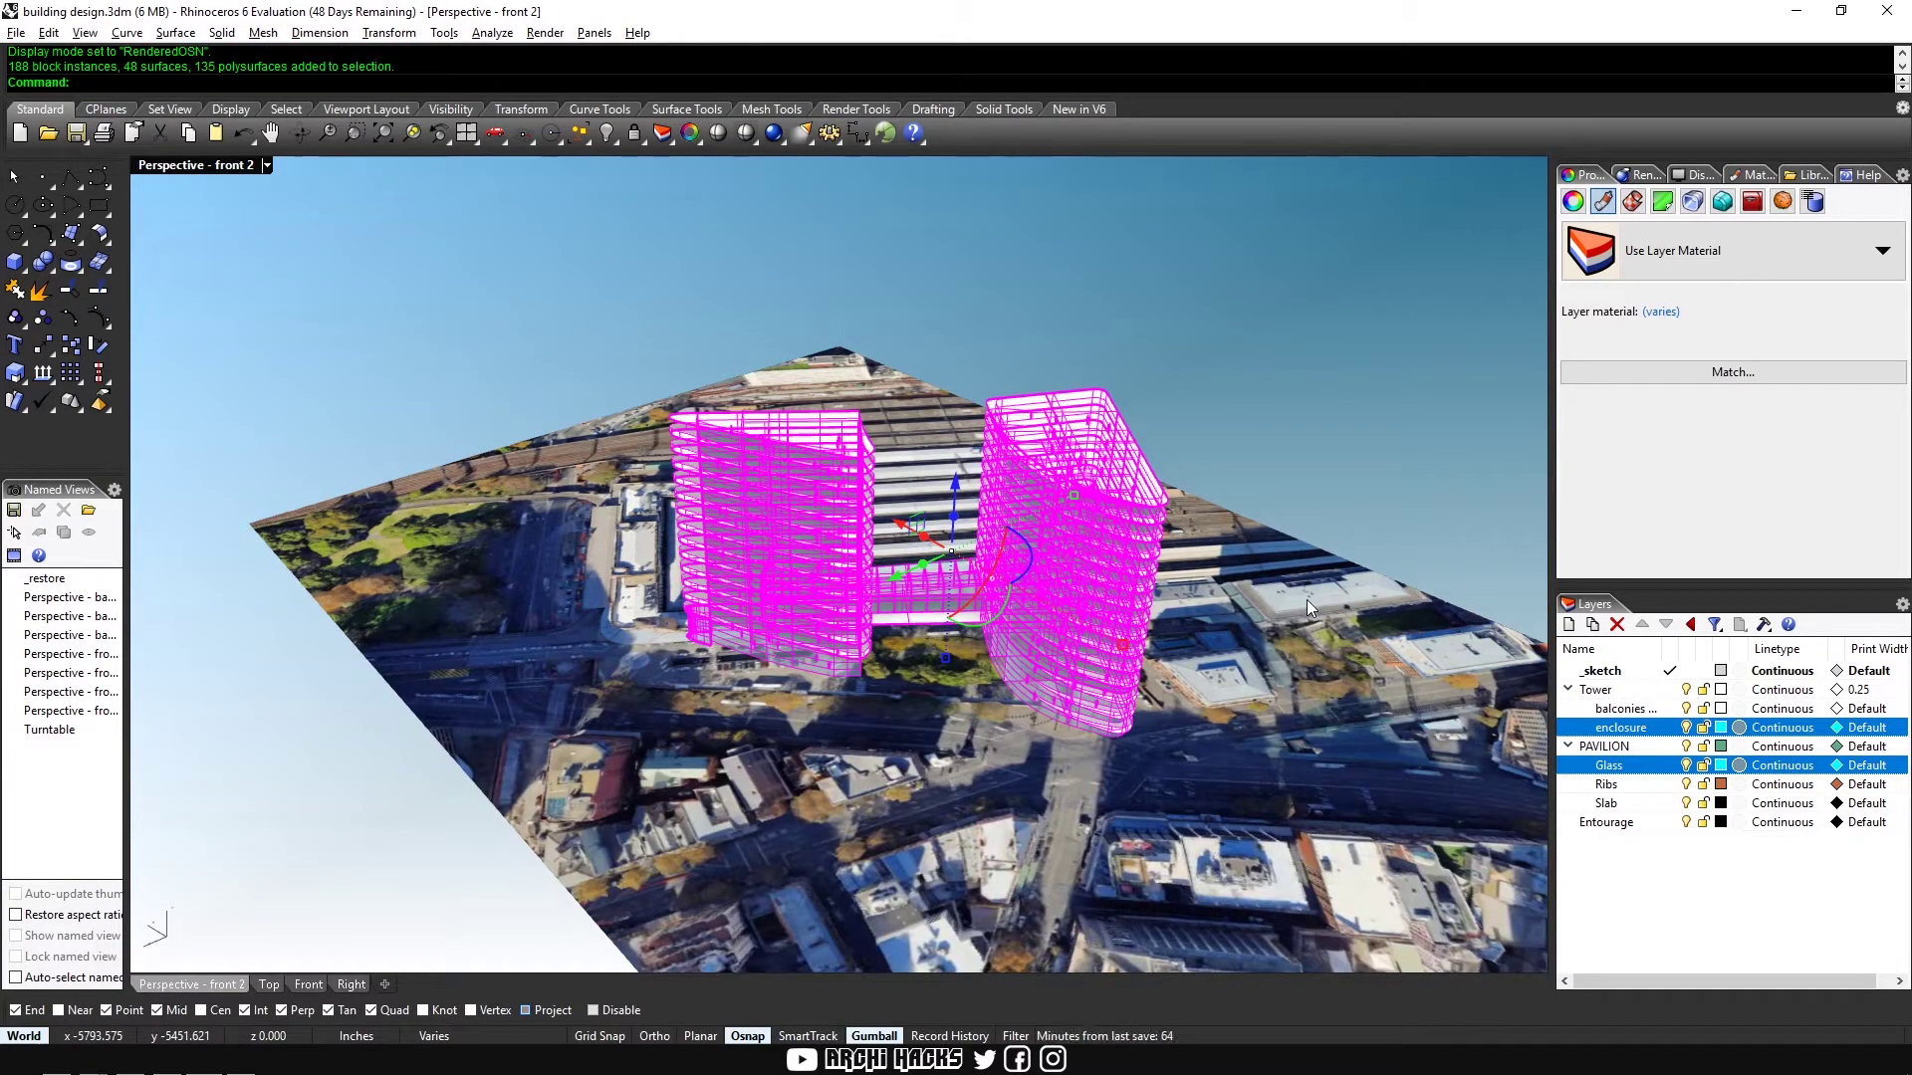
Step: Export the selected buildings to the demo folder as a Google Earth (*.kmz) file named earth model
key(Return)
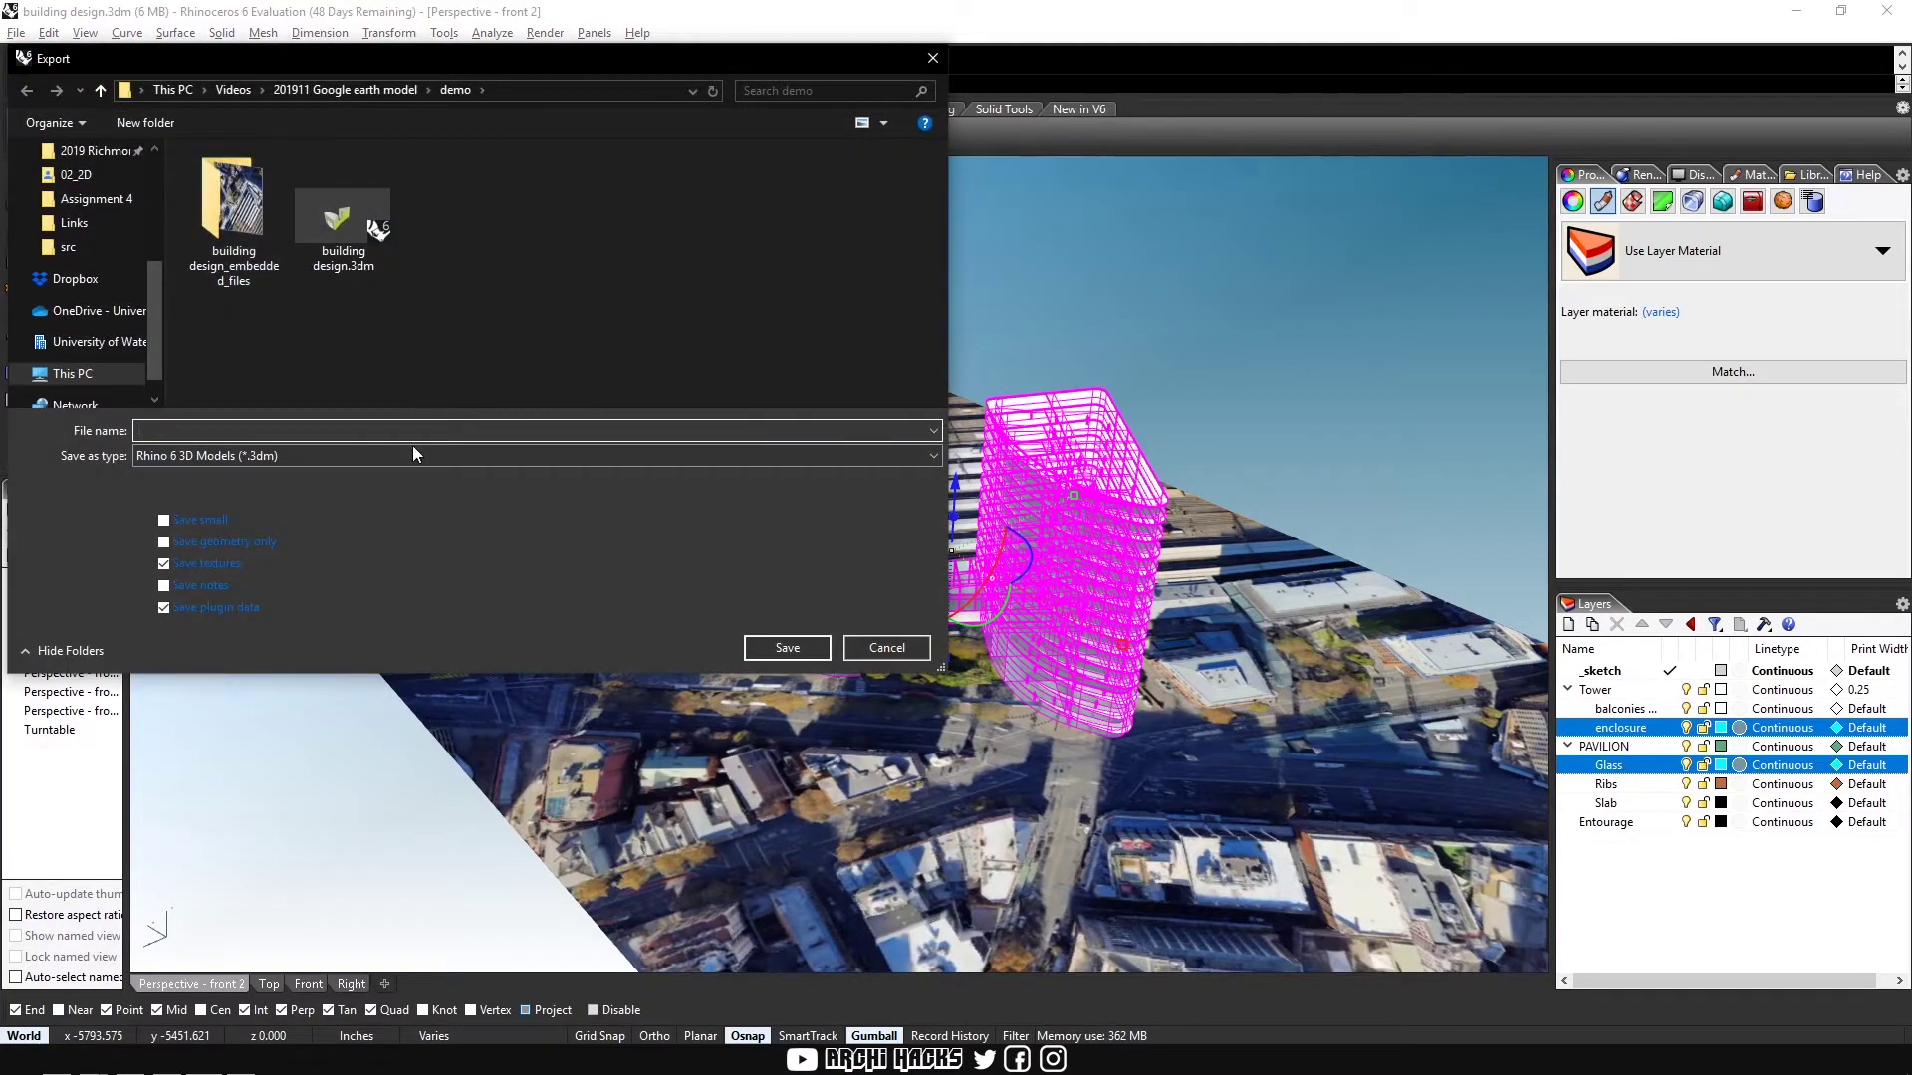
click(374, 457)
click(374, 456)
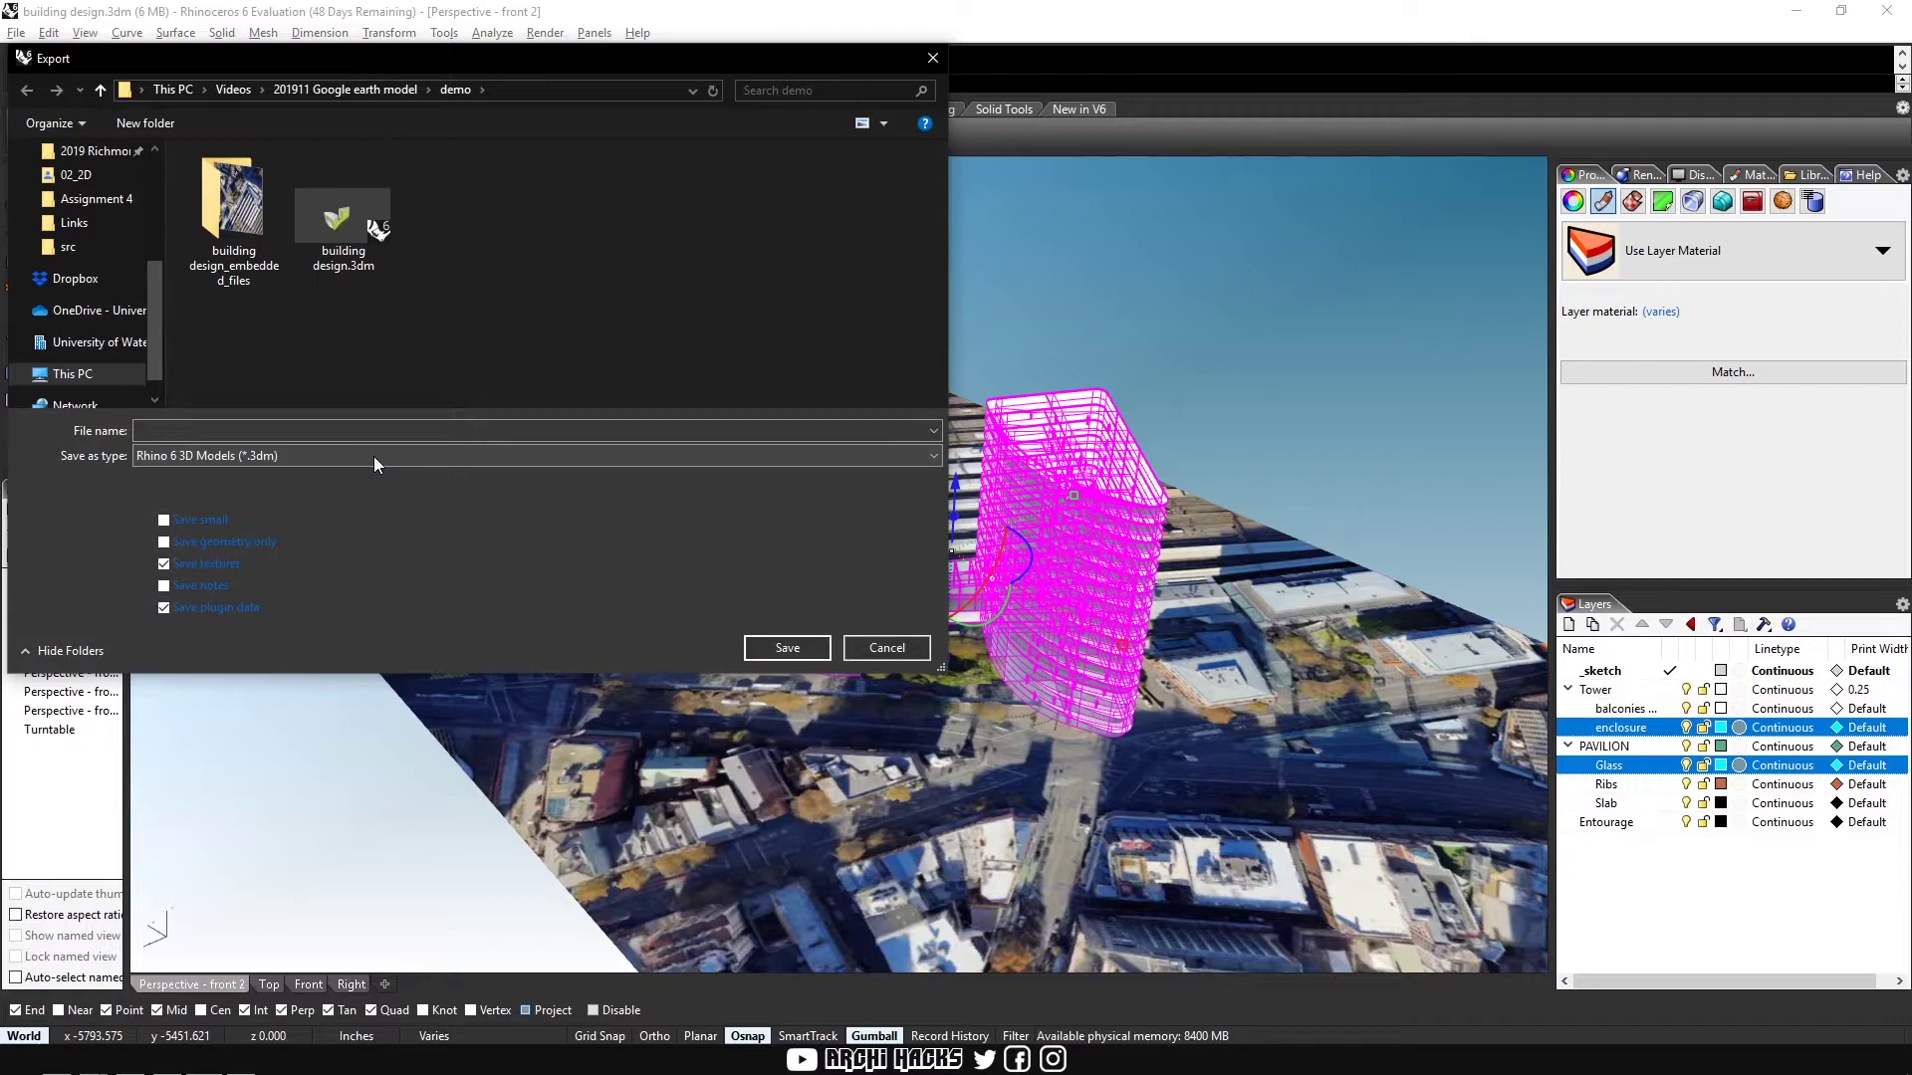
click(374, 456)
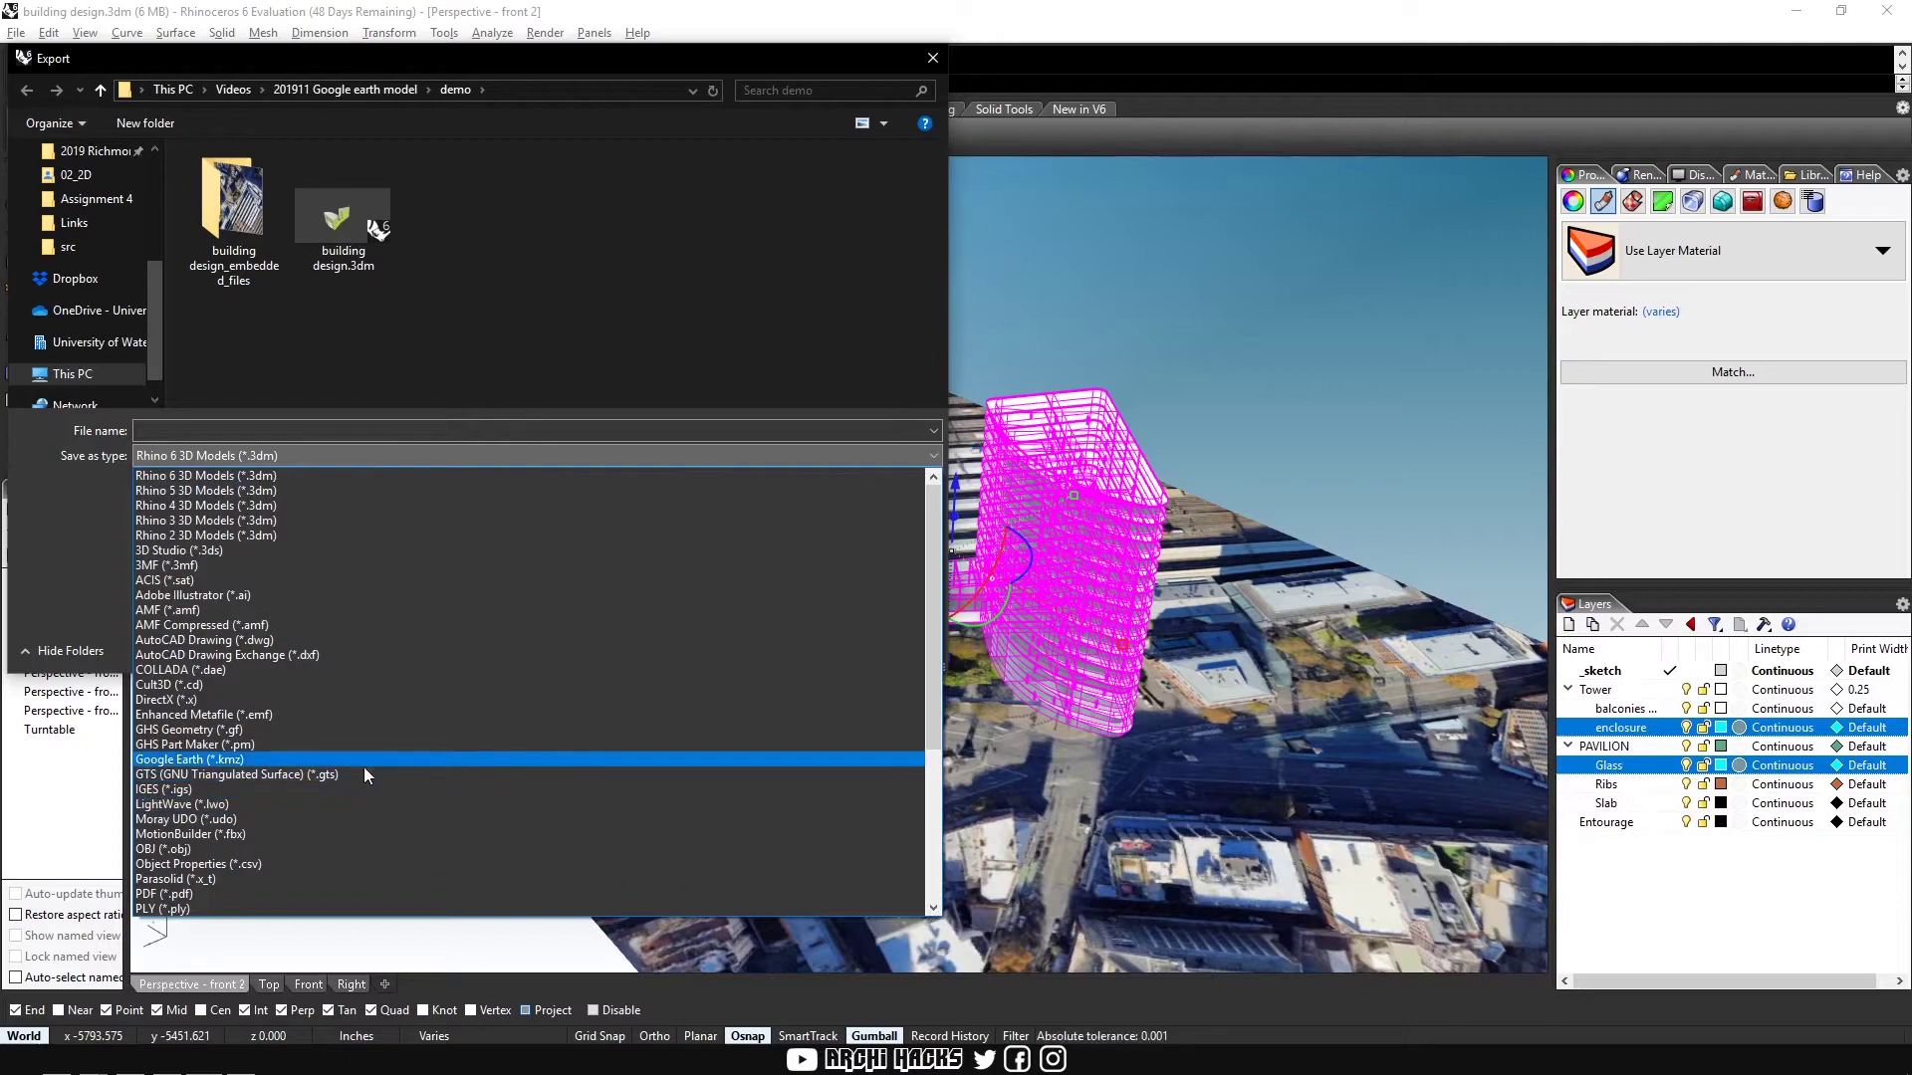
click(237, 760)
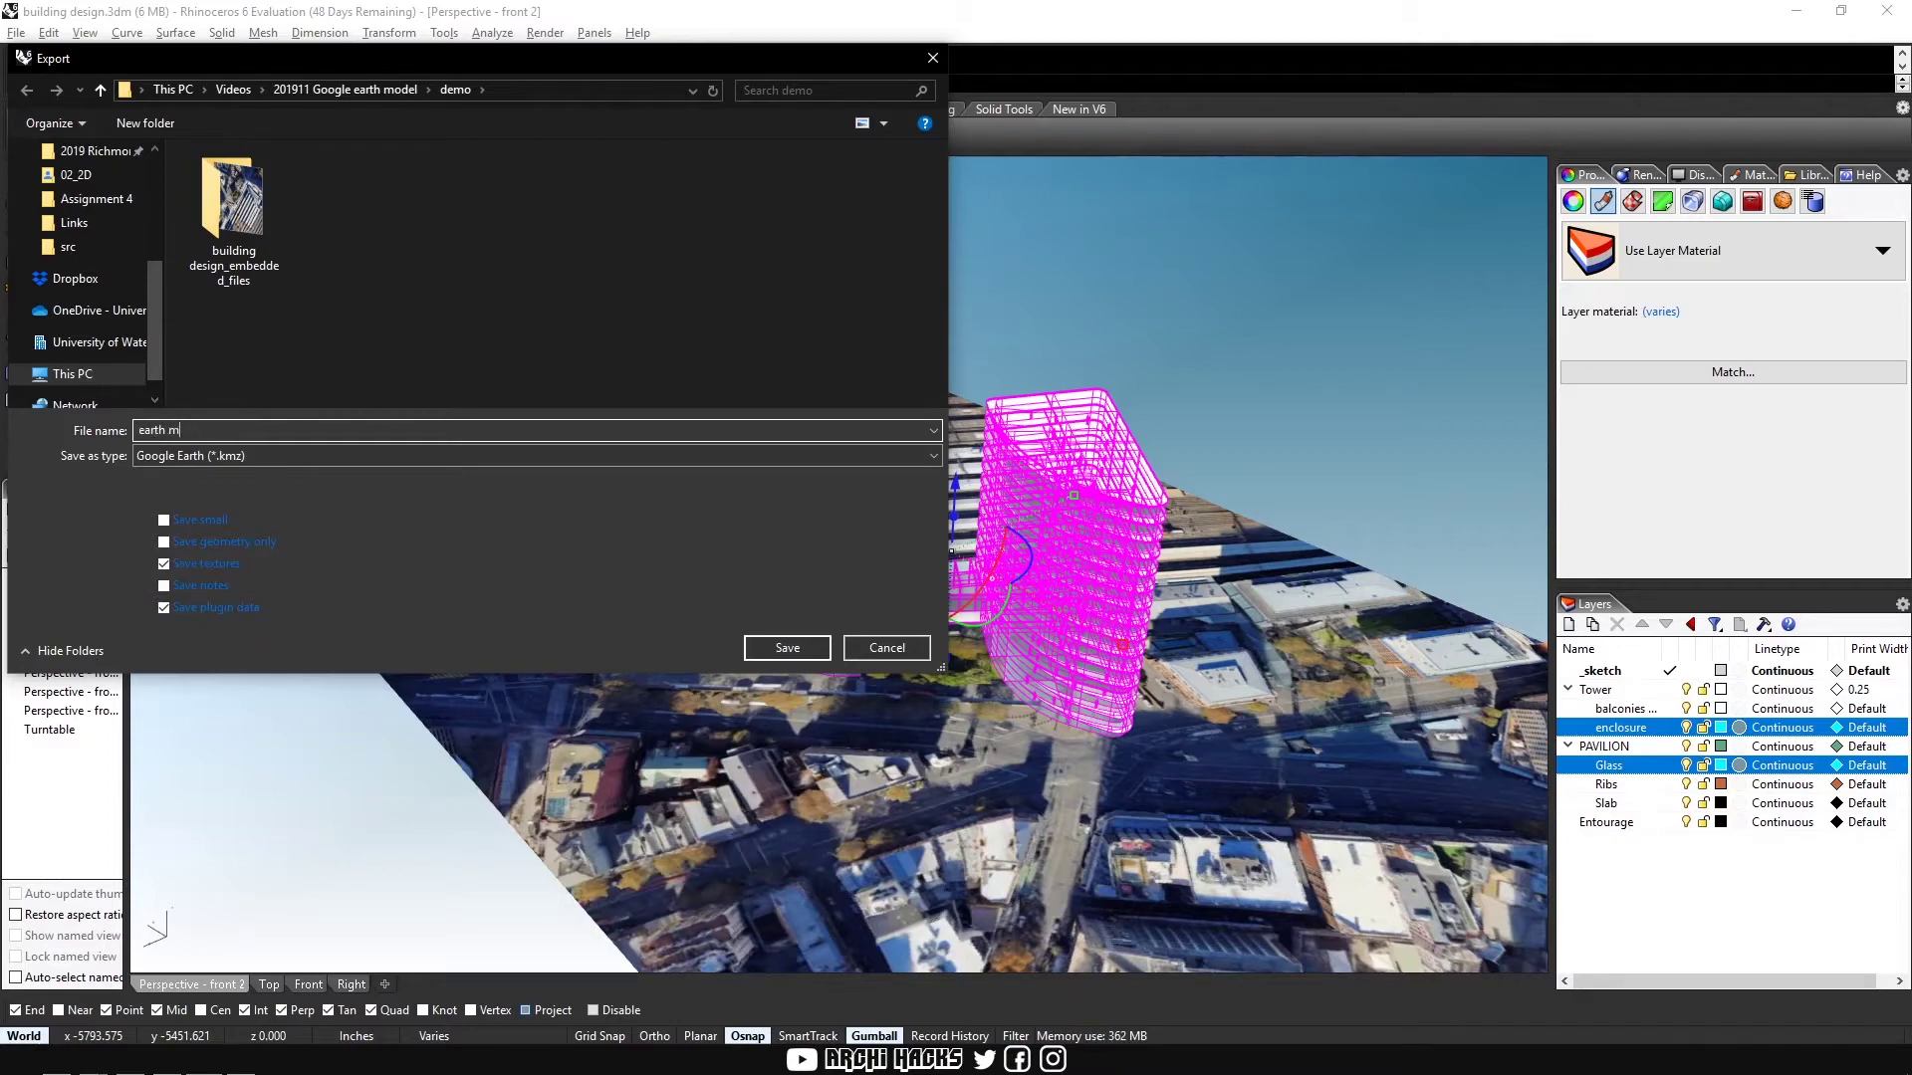
key(Return)
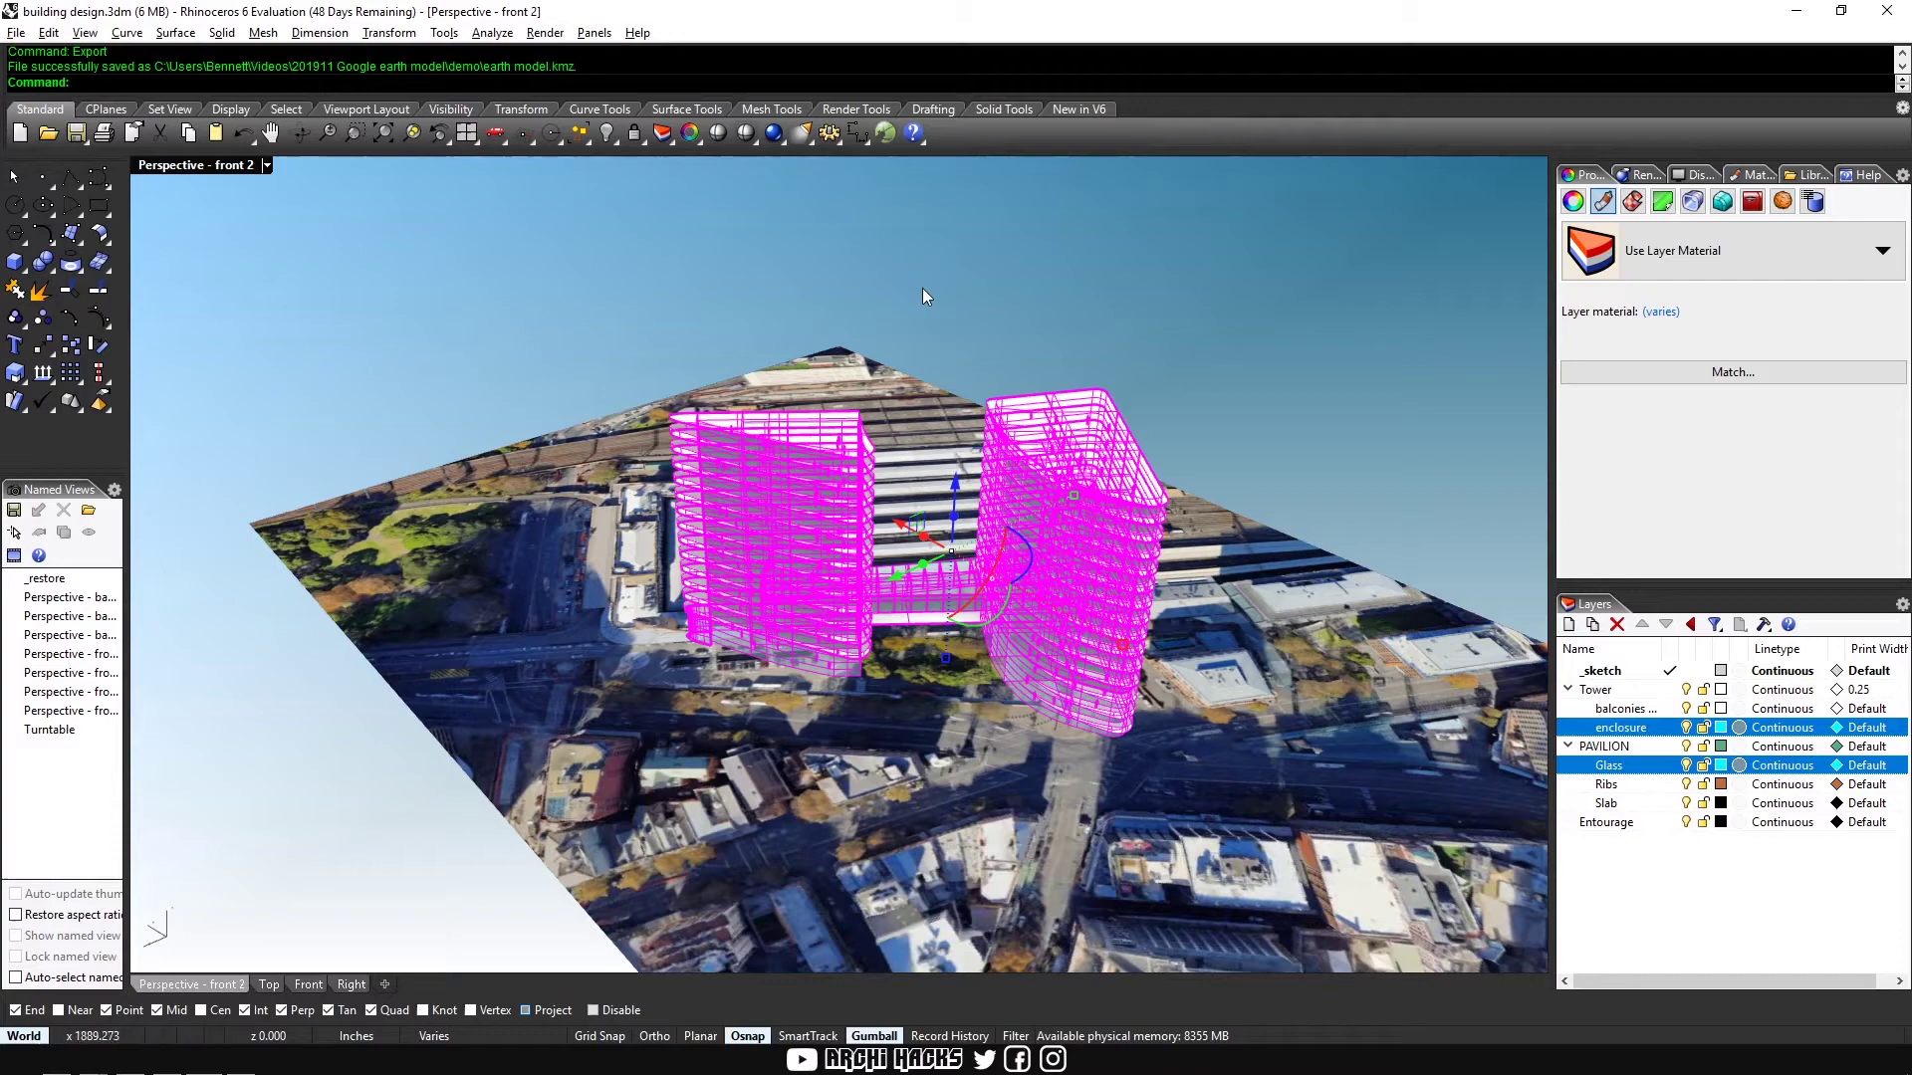
Step: Deselect the buildings and copy the exported file's path from the command history
click(569, 200)
drag(155, 68, 574, 78)
key(ctrl+c)
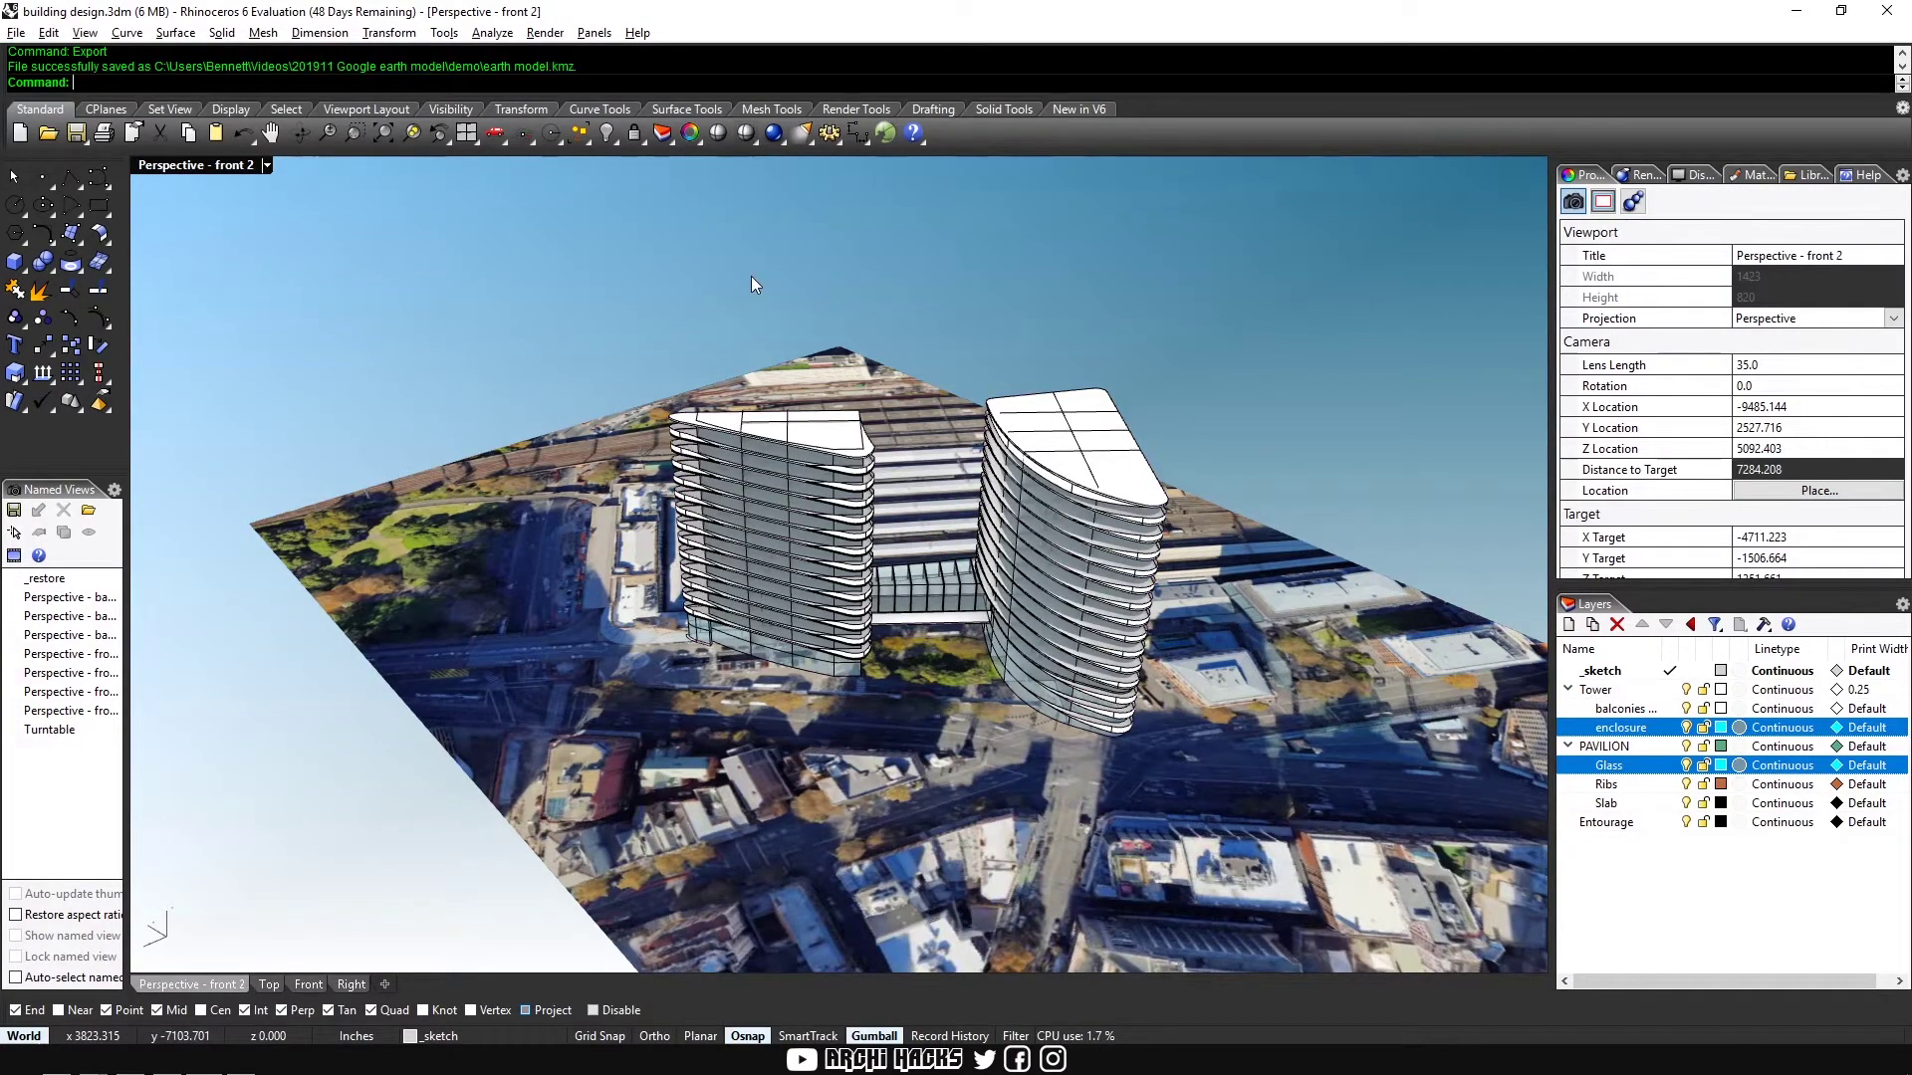
Step: Switch to Google Earth Pro and hide the apartment project model and the GPS location placemark
key(alt+Tab)
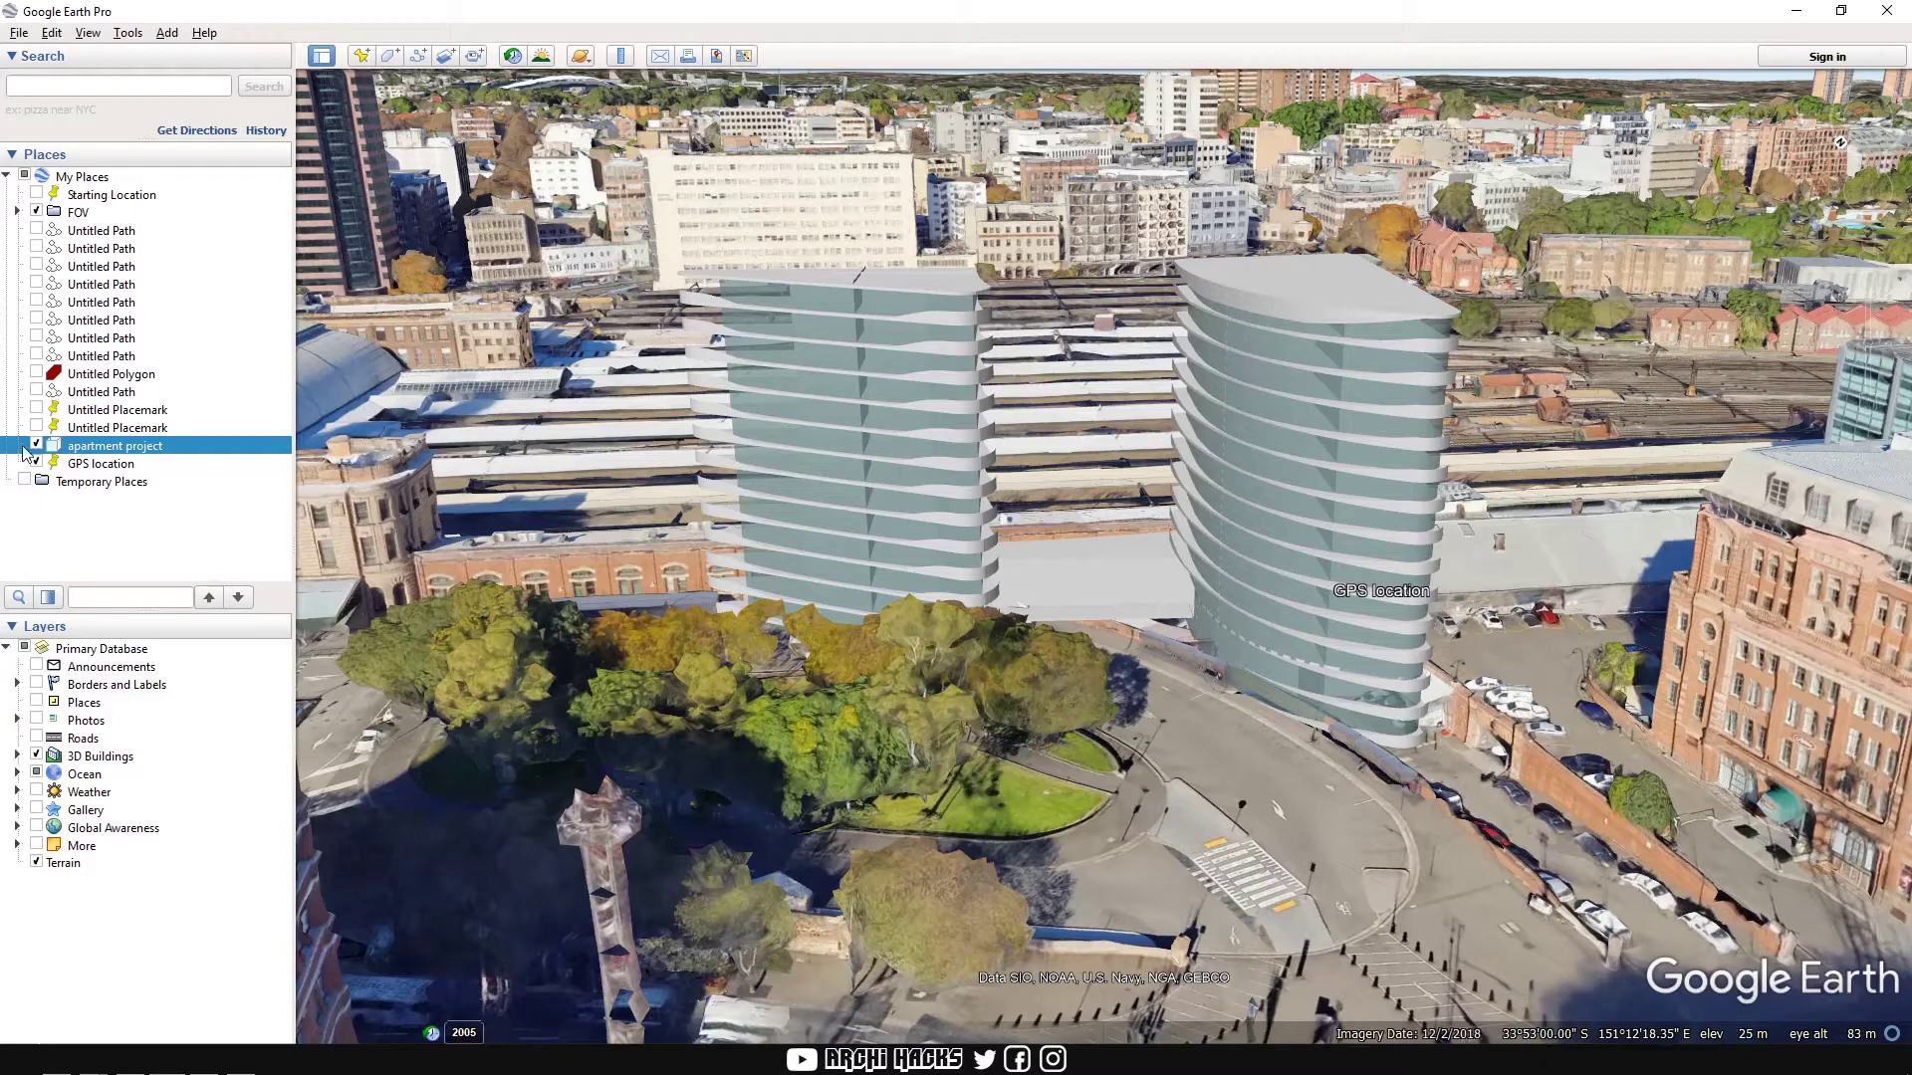
click(37, 445)
click(37, 464)
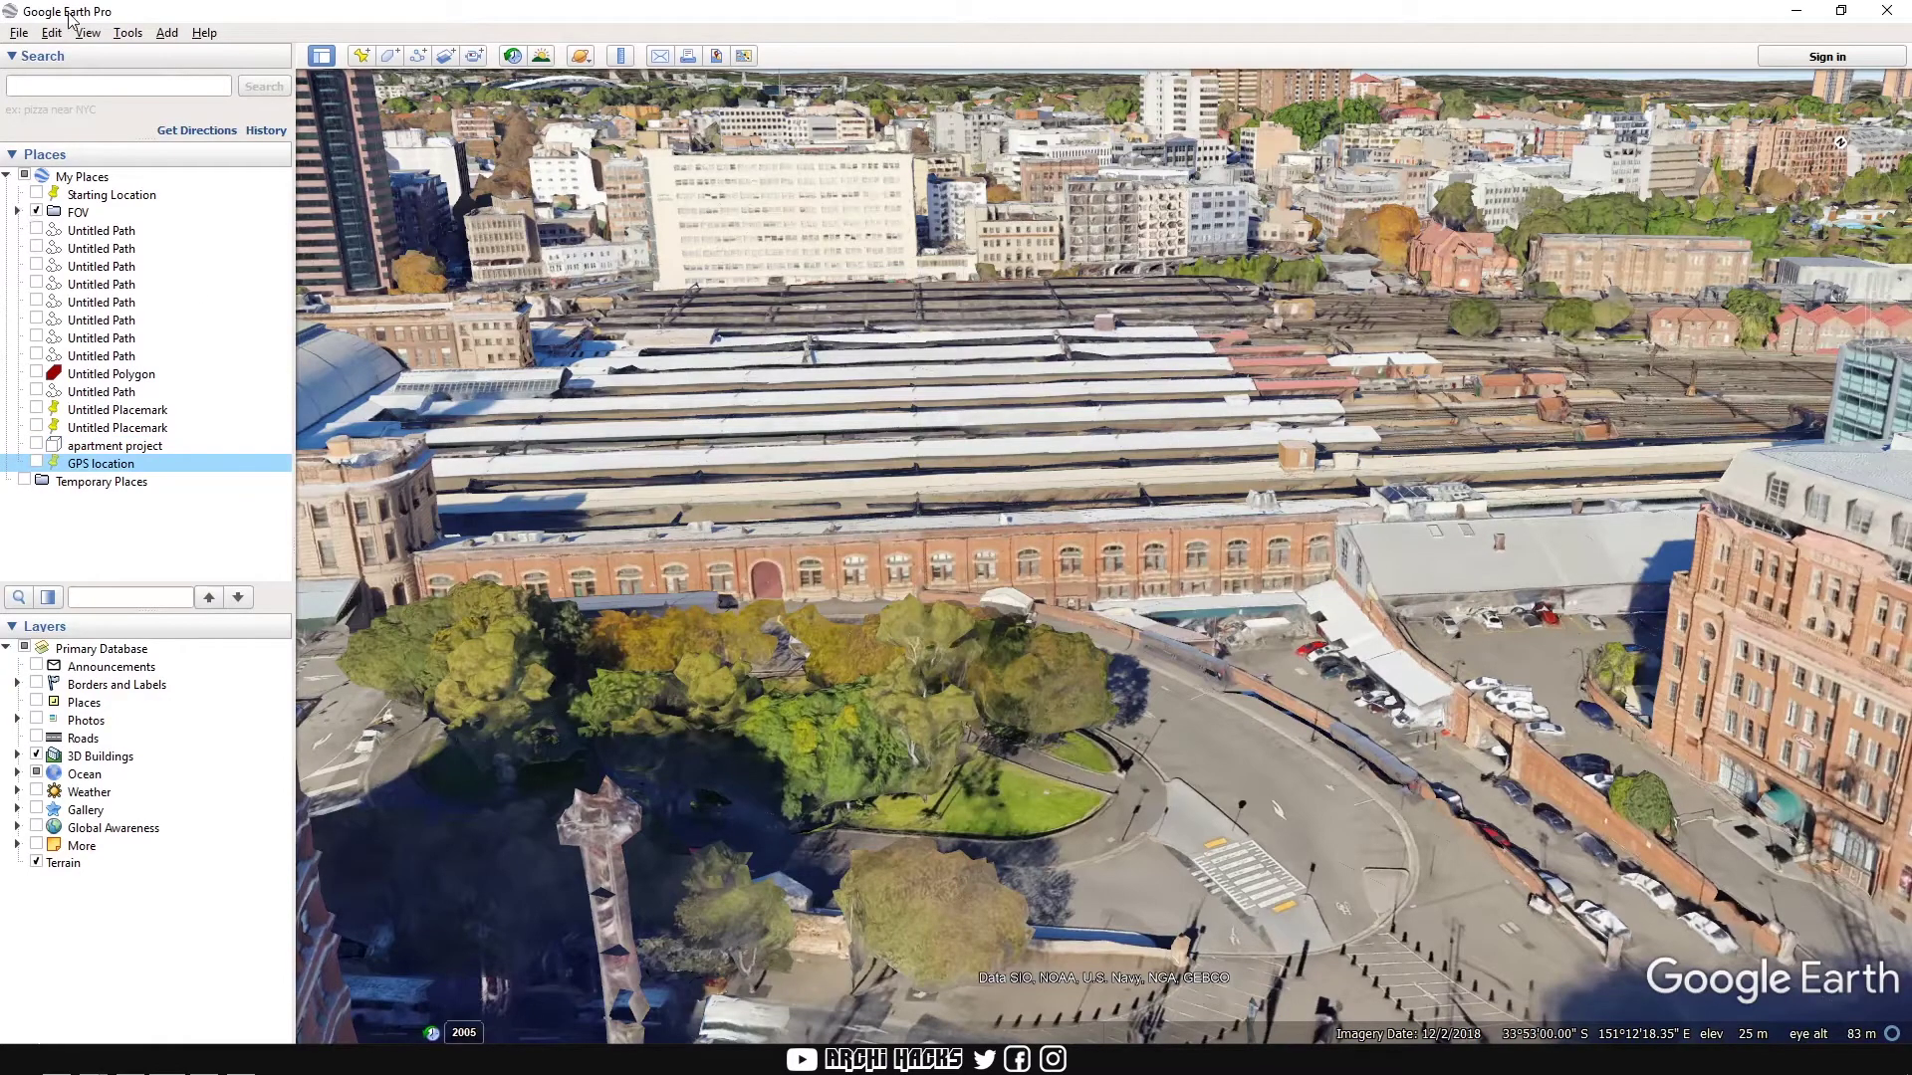
Step: Open earth model.kmz from the demo folder in Google Earth Pro
click(20, 34)
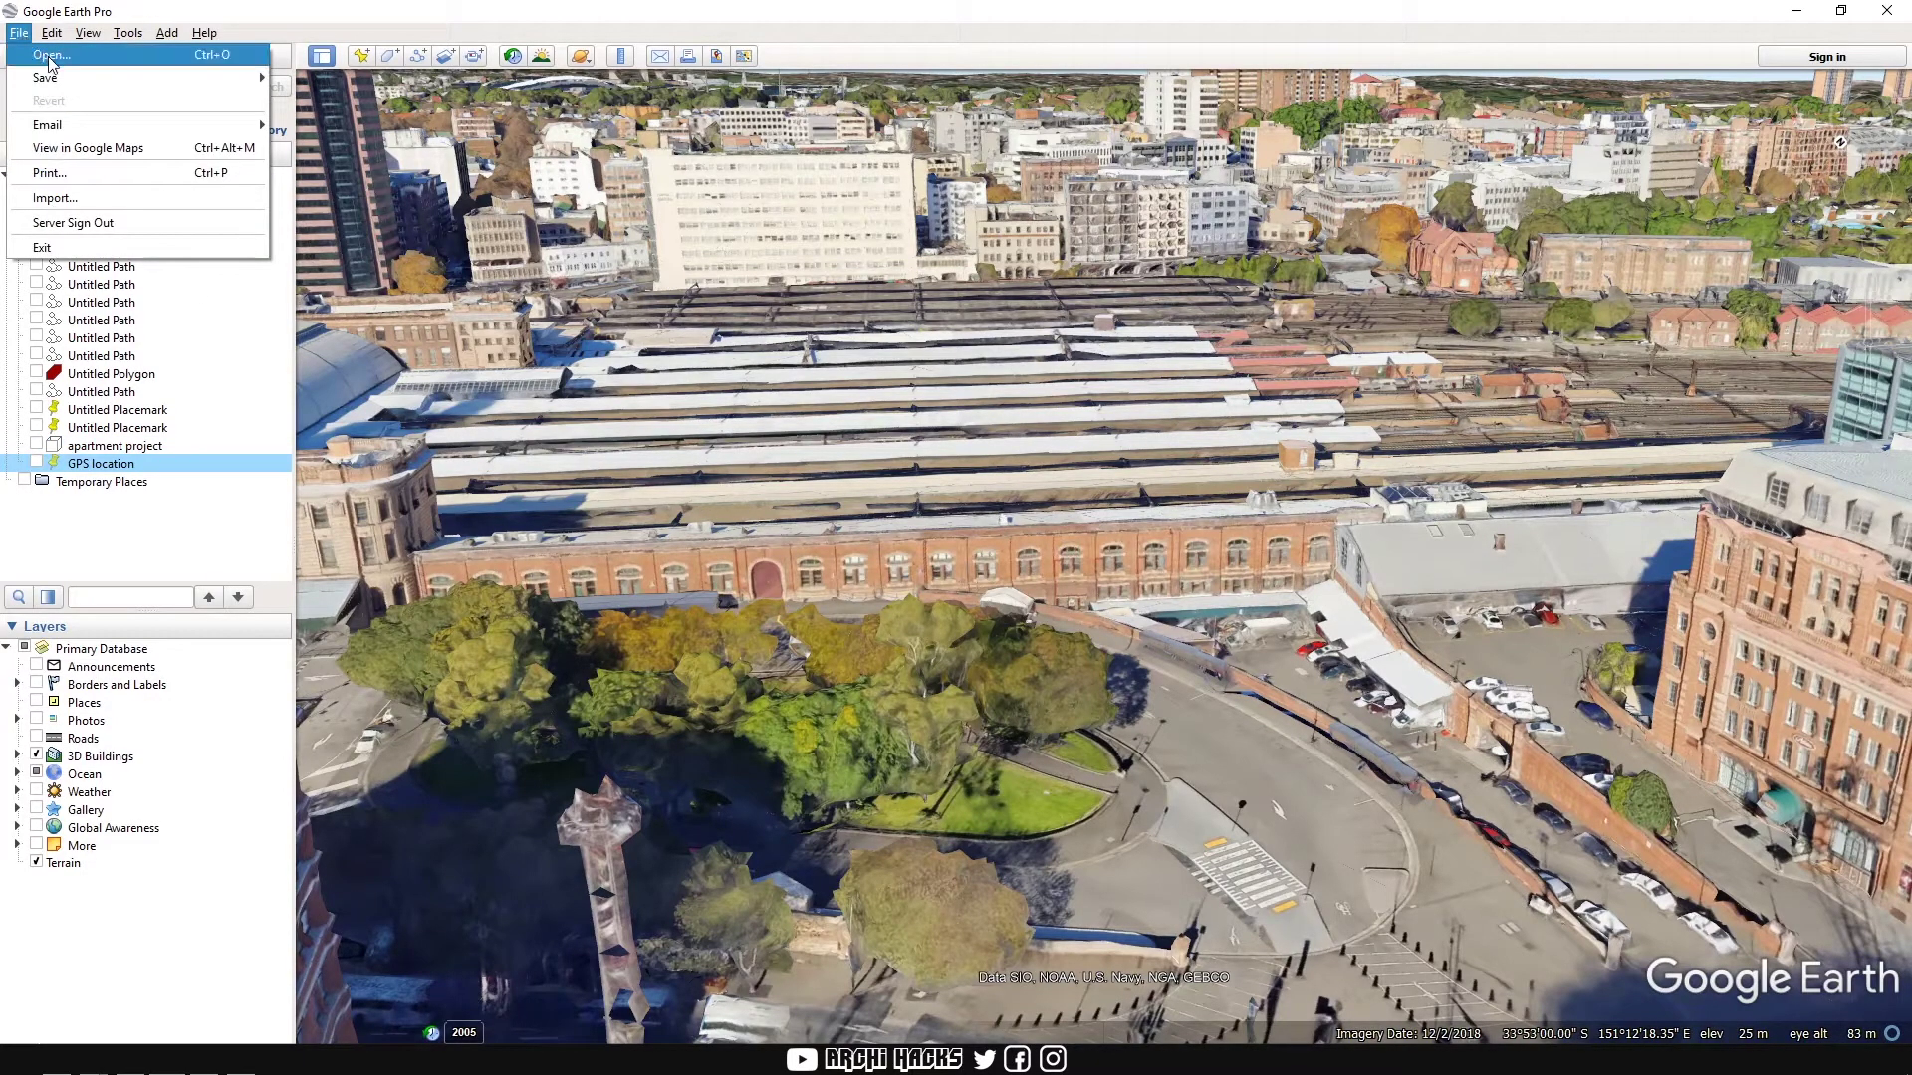
click(228, 58)
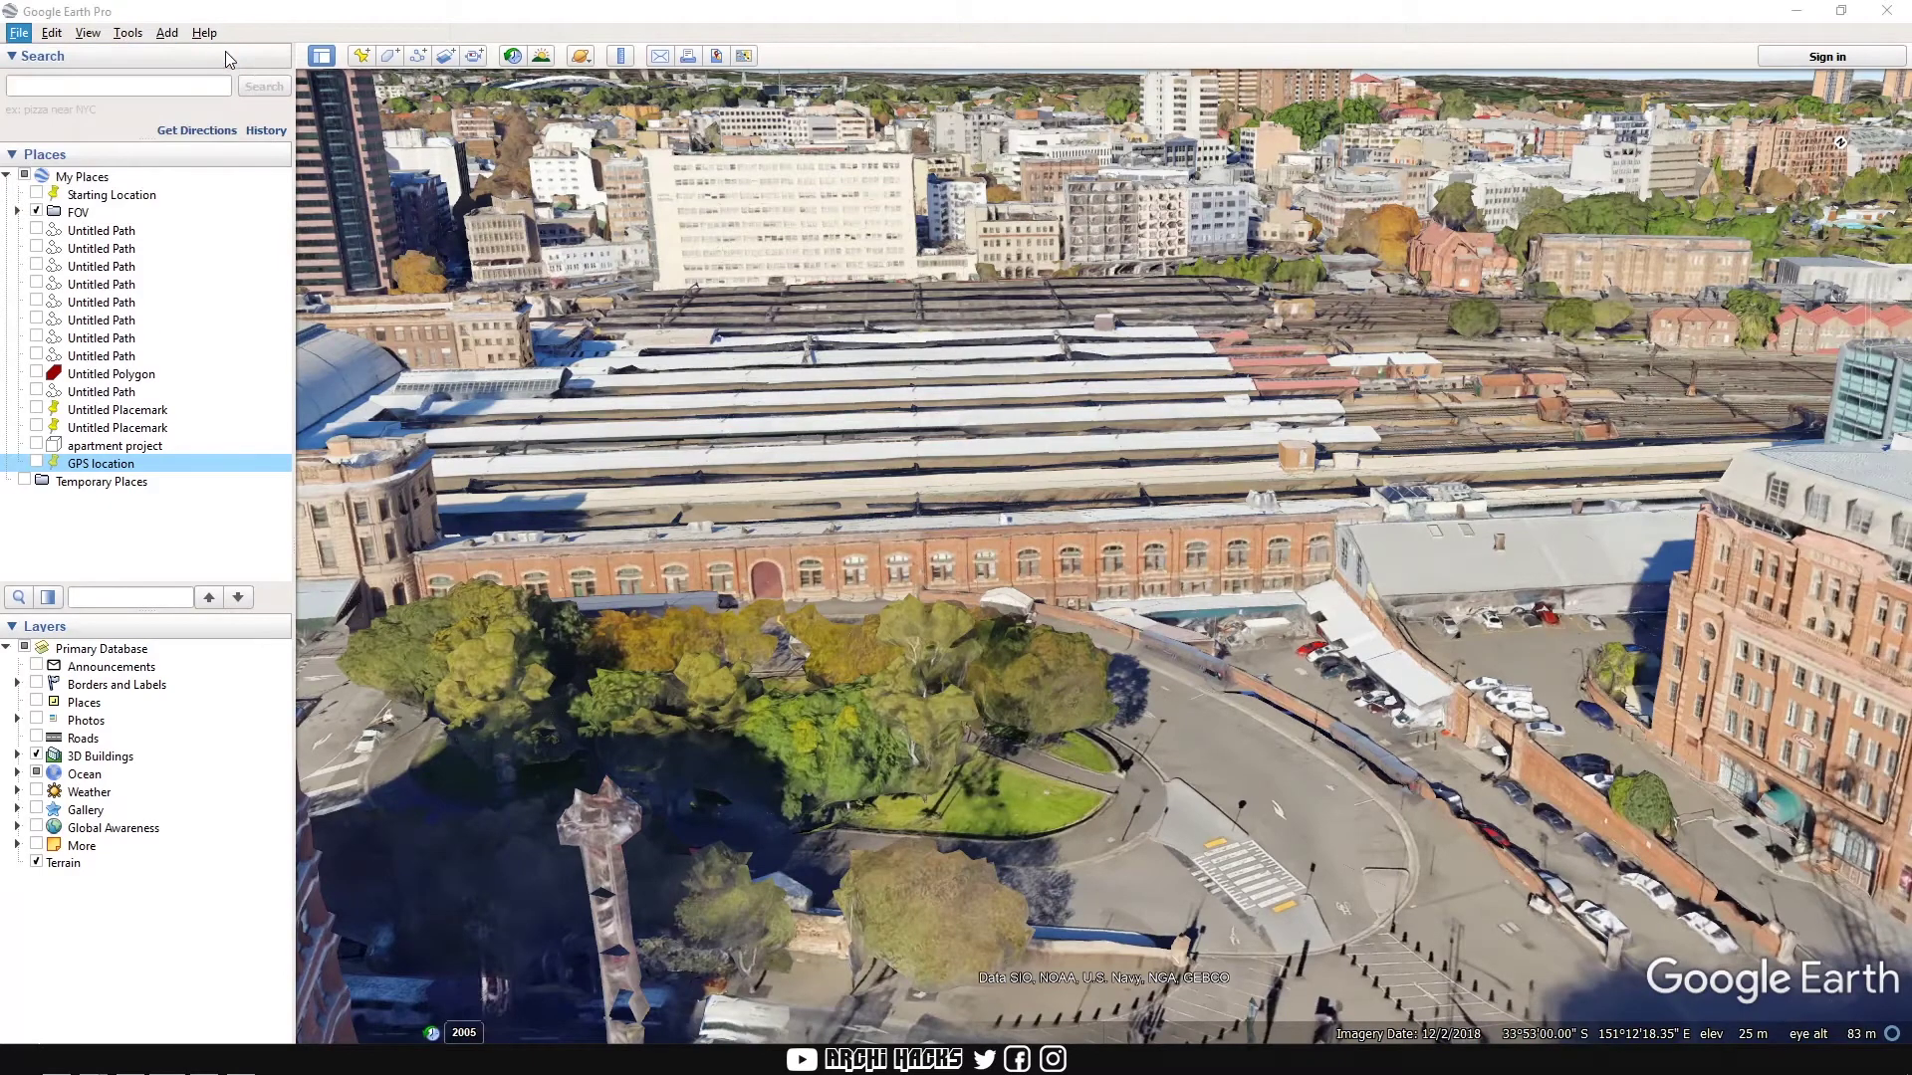
key(ctrl+v)
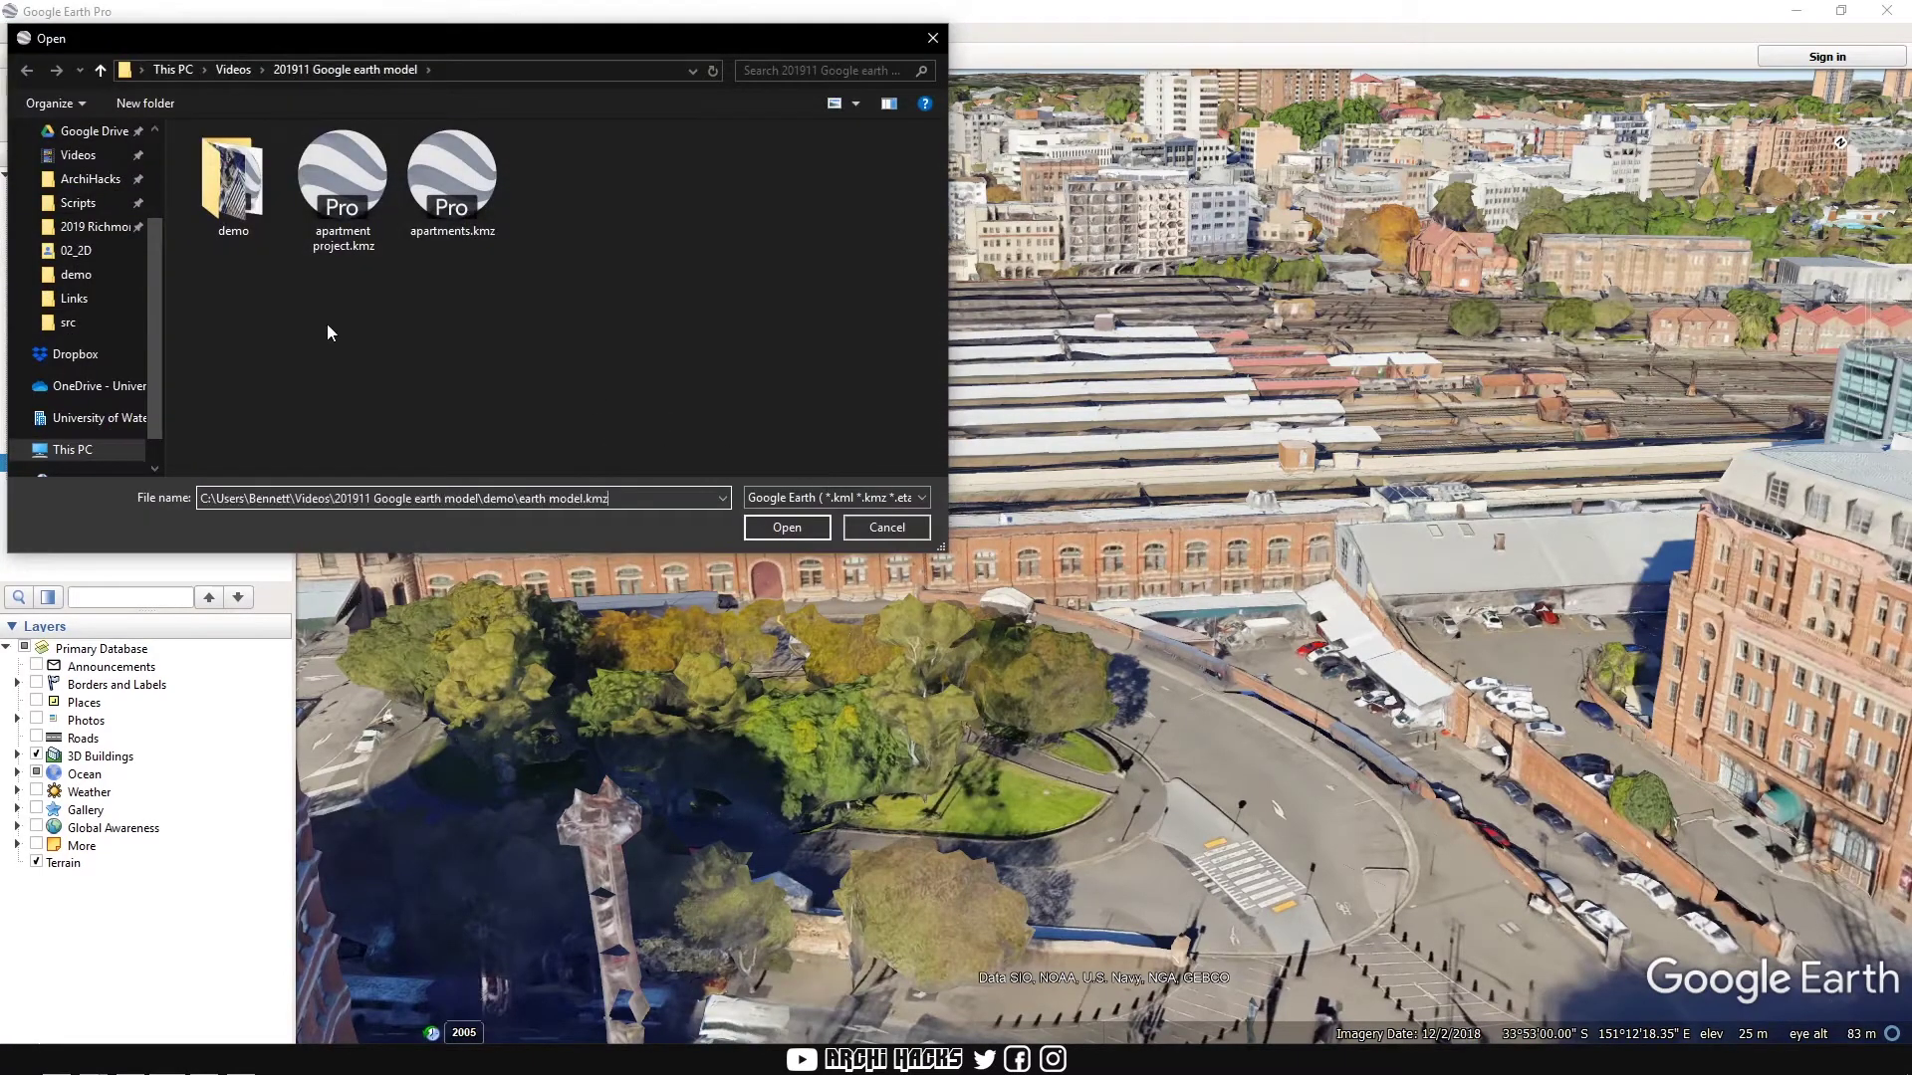
double_click(209, 189)
click(392, 227)
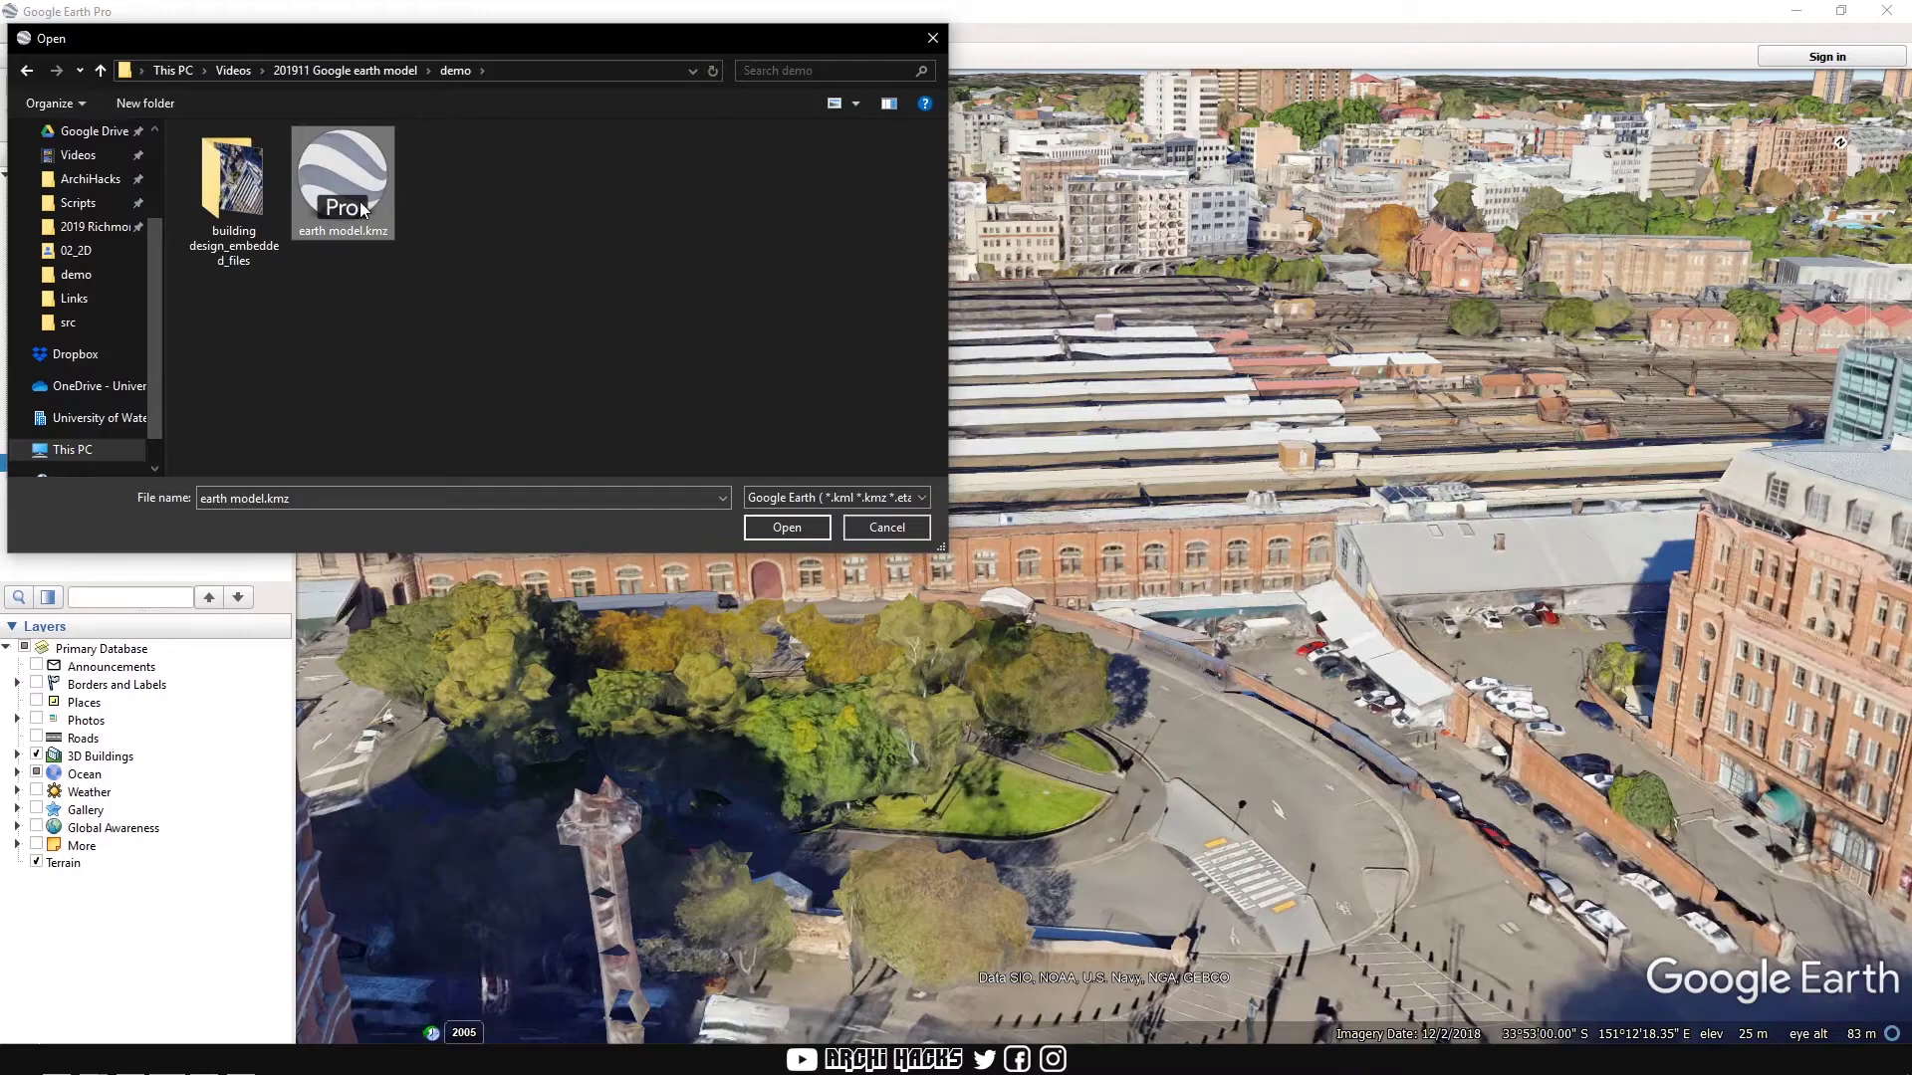
double_click(362, 195)
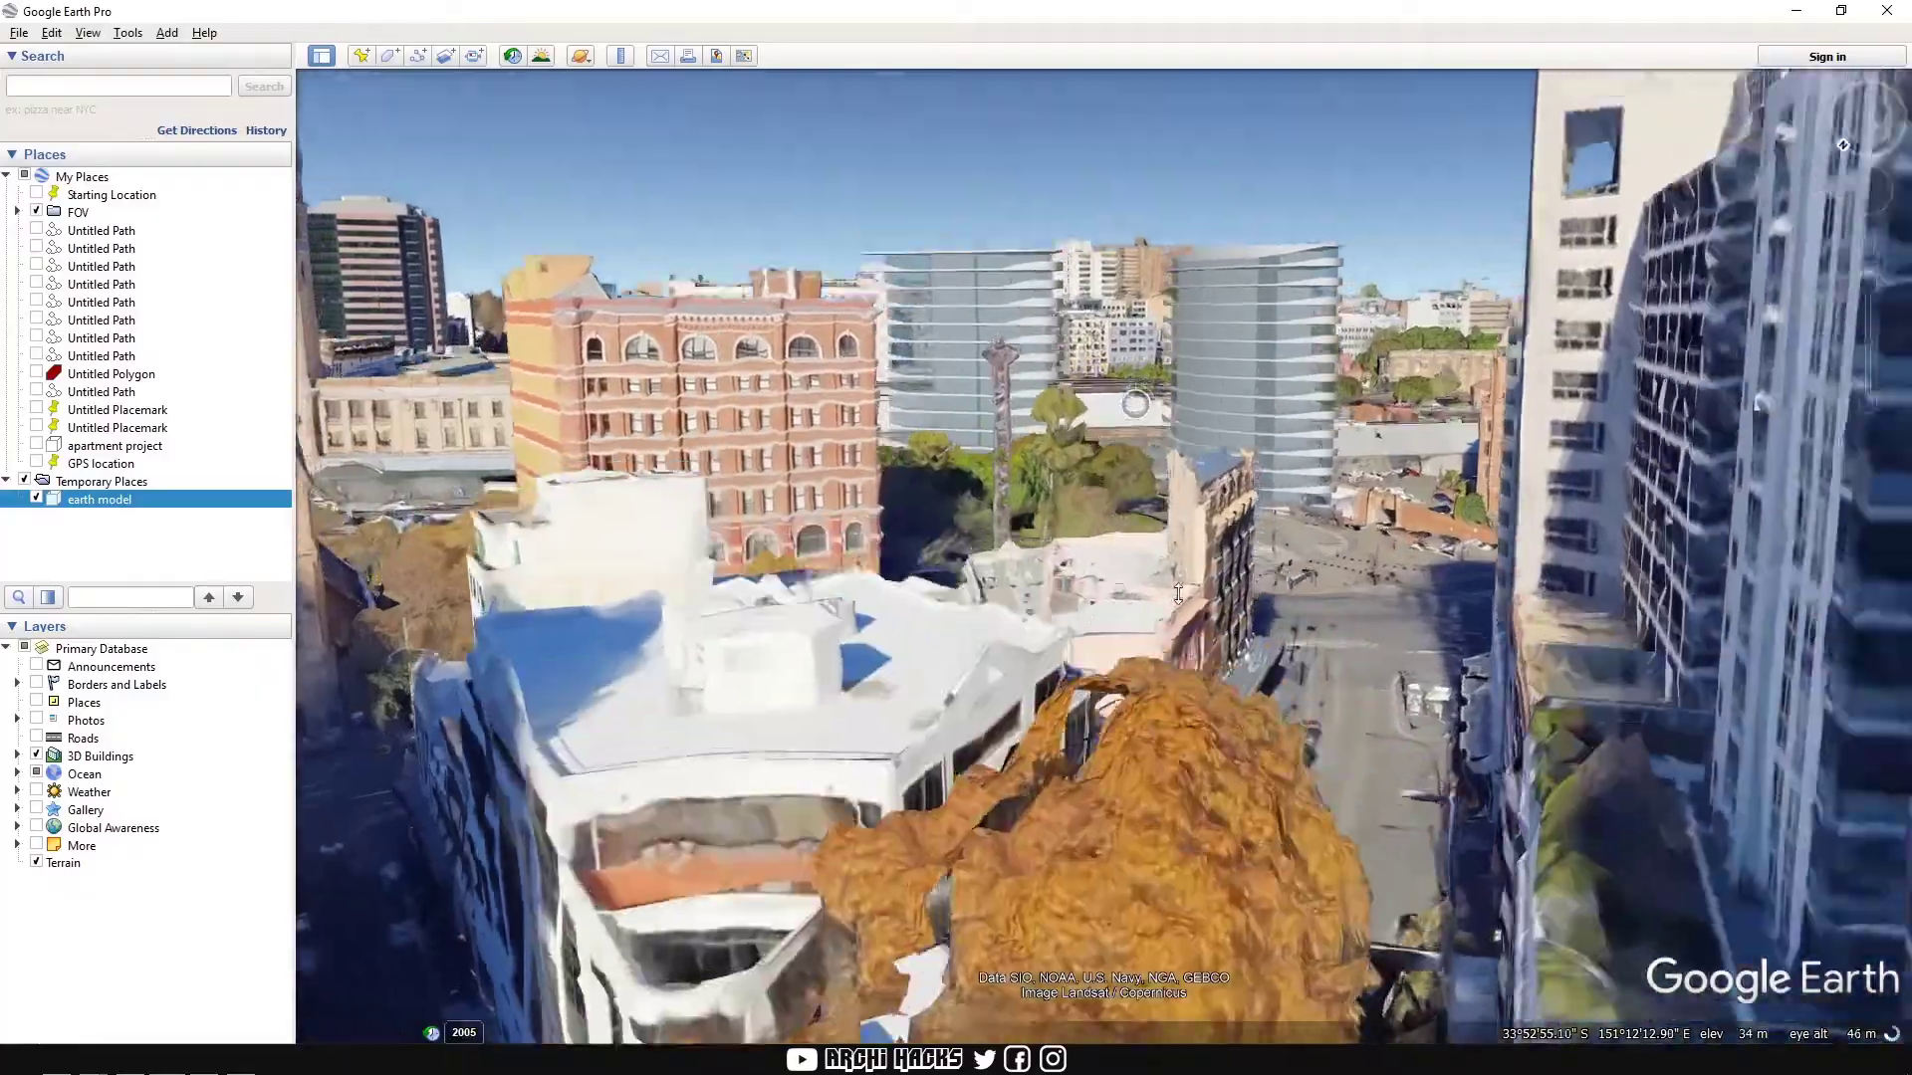
Step: Examine the imported towers from above the station and across the rail yards, checking their placement and materials
middle_drag(1178, 593, 1137, 403)
scroll(1136, 403, down, 2)
drag(1141, 548, 1175, 746)
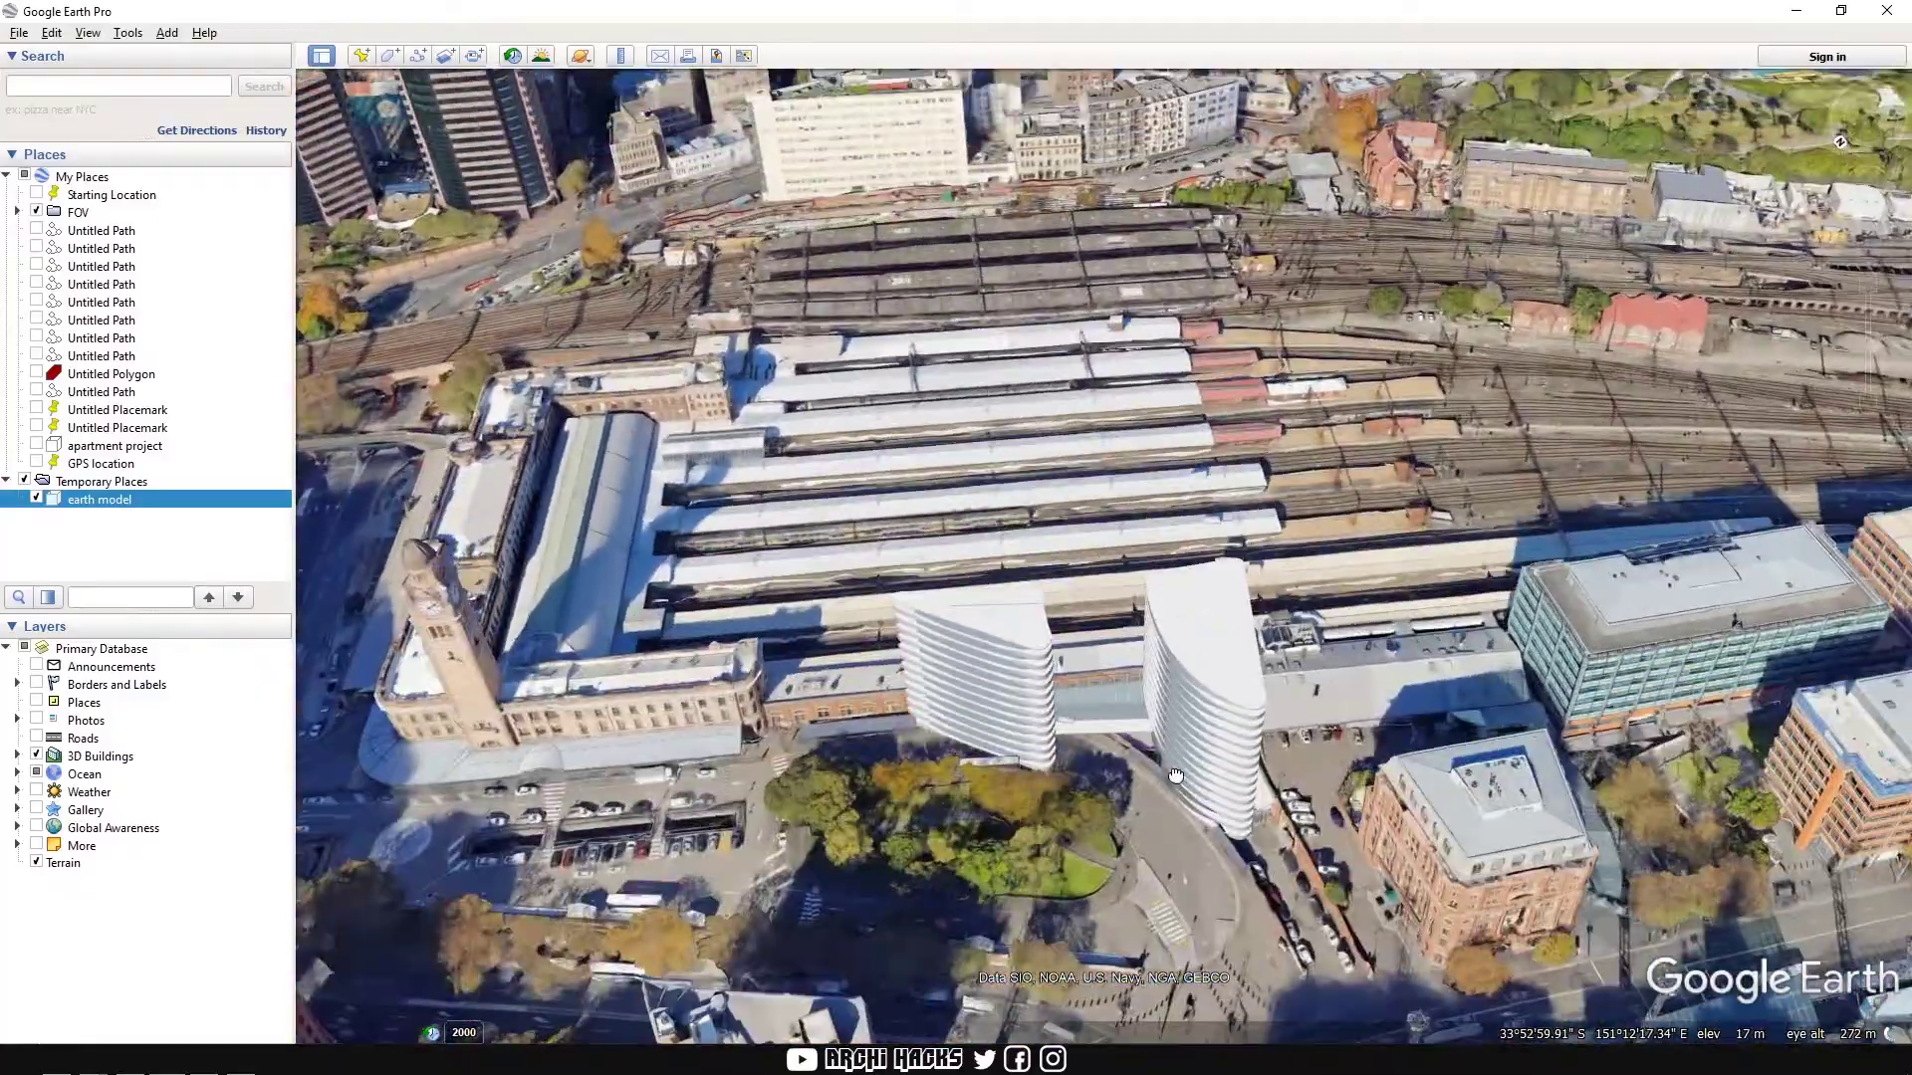
middle_drag(1175, 747, 1253, 632)
drag(1252, 632, 1178, 707)
middle_drag(1179, 706, 484, 741)
drag(1201, 512, 1137, 637)
middle_drag(1137, 638, 1094, 512)
scroll(1093, 513, down, 5)
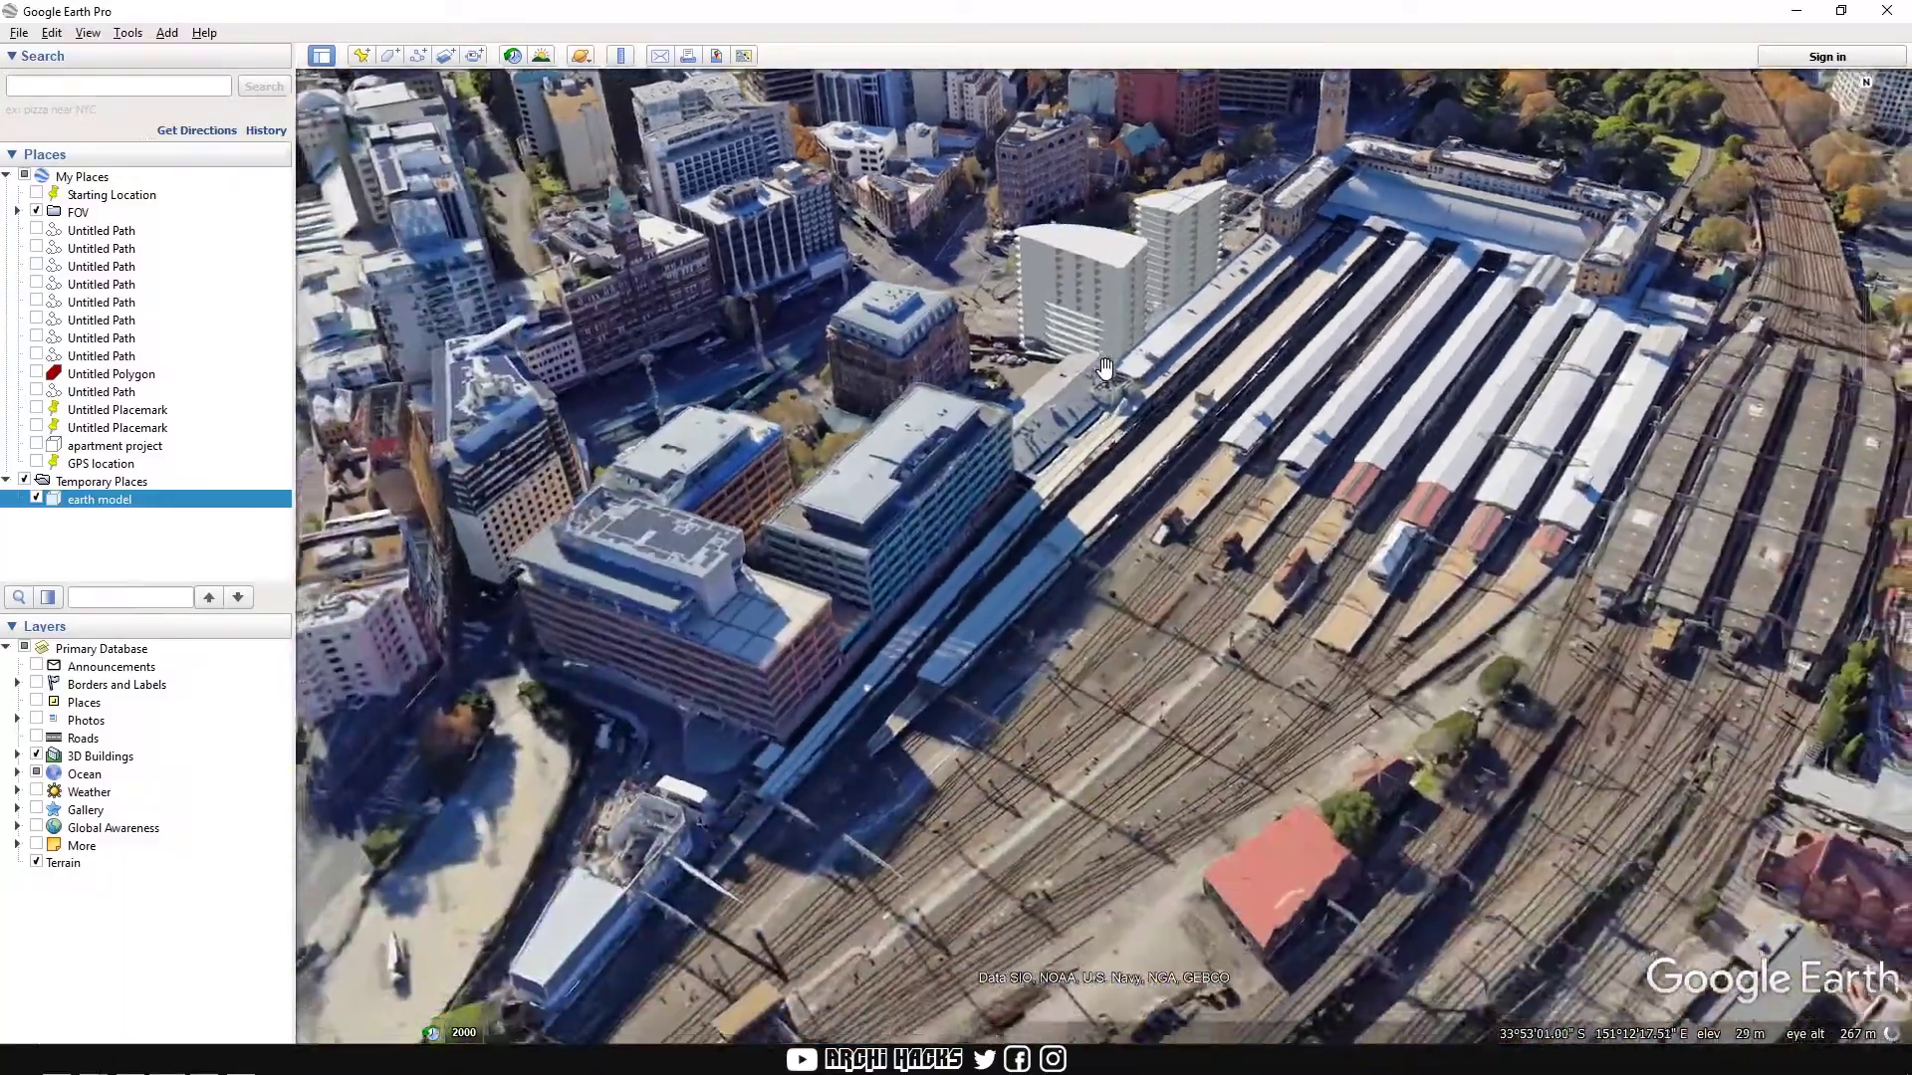
scroll(1090, 550, down, 5)
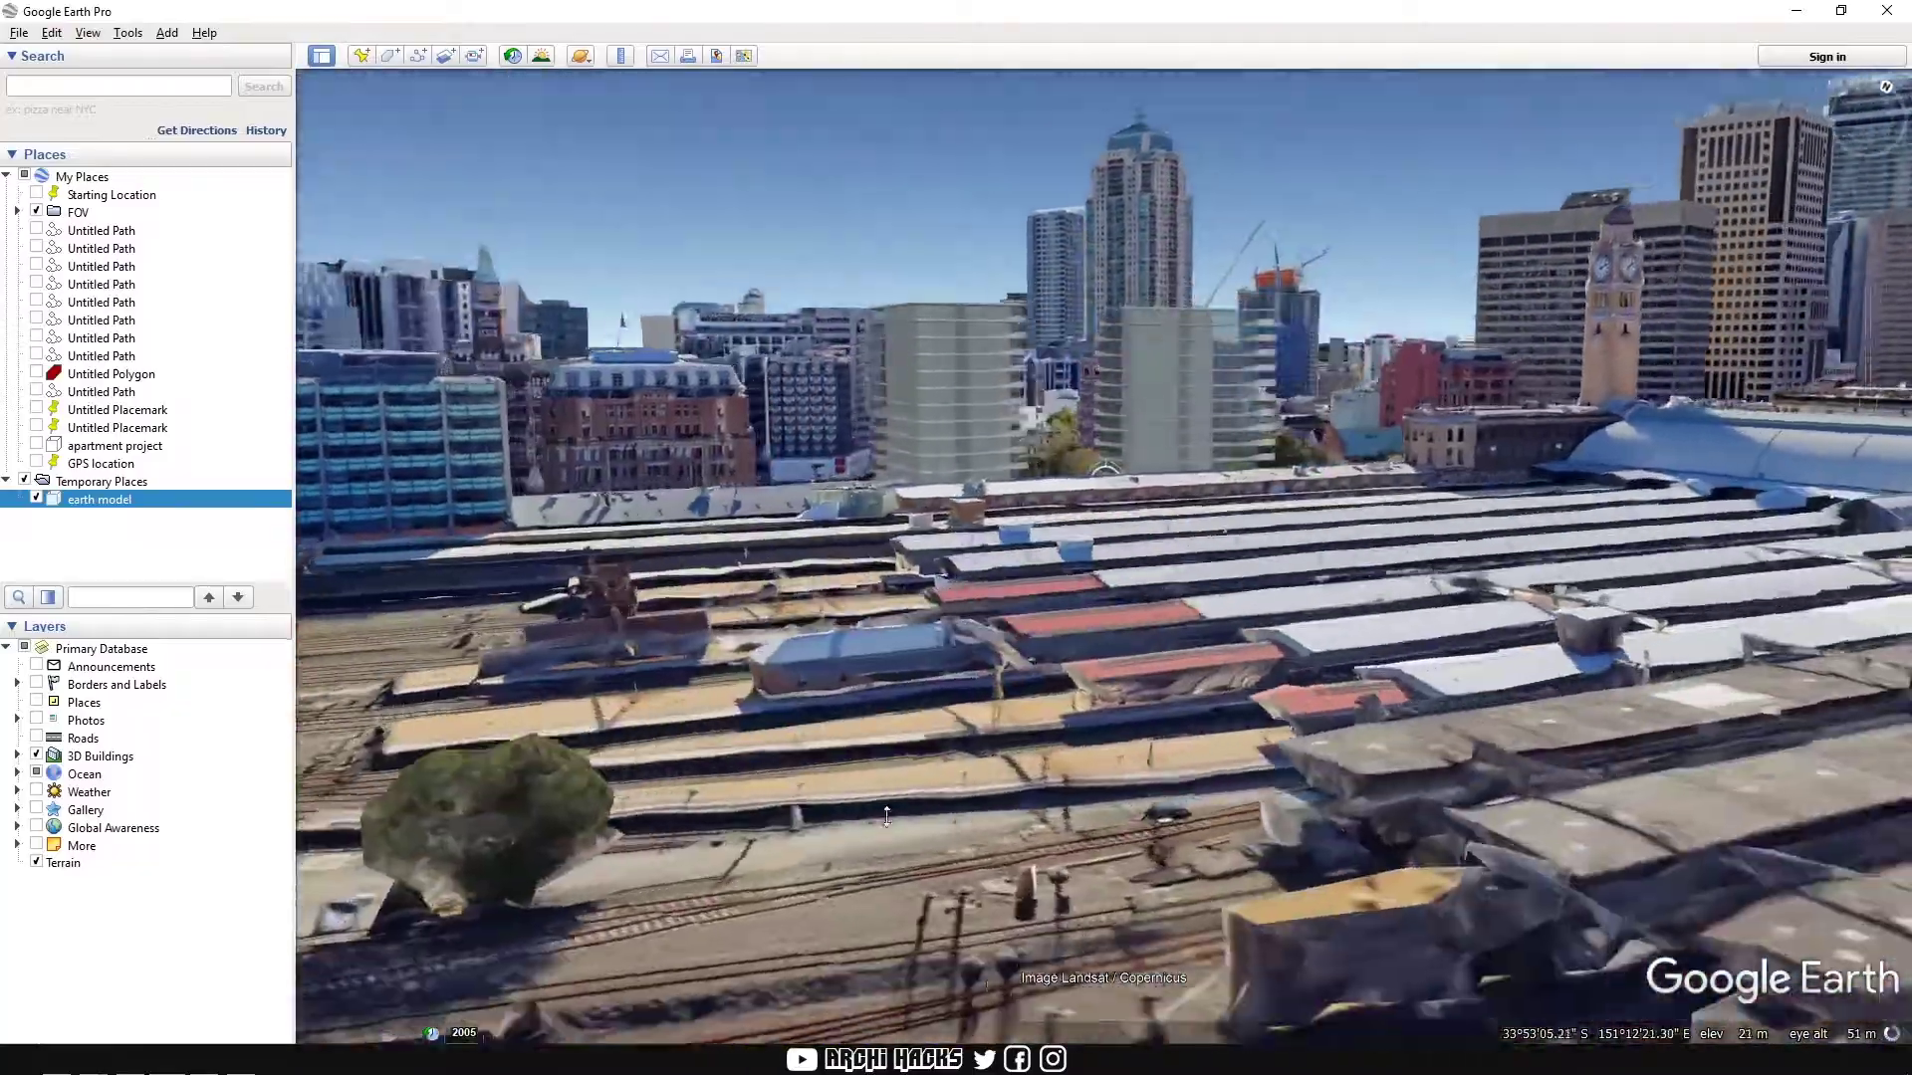
middle_drag(886, 816, 830, 807)
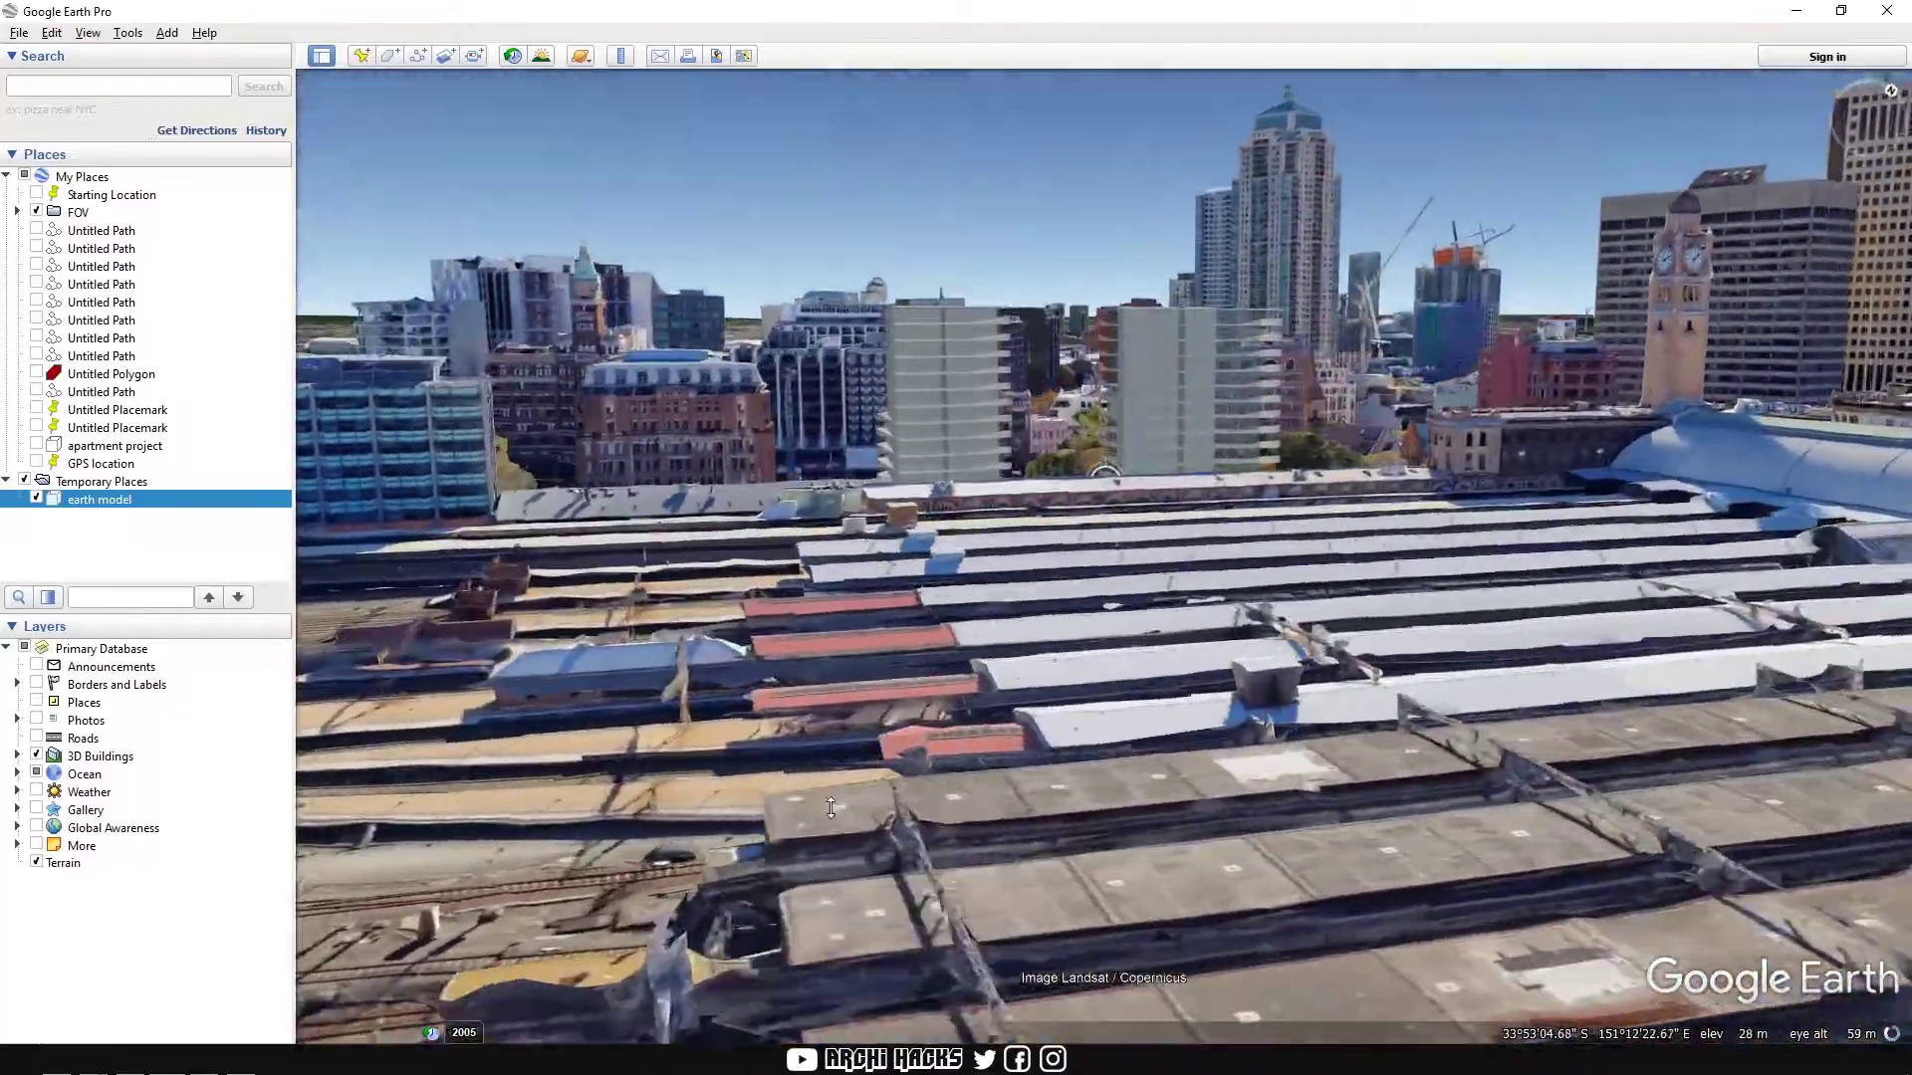
middle_drag(1208, 802, 1308, 684)
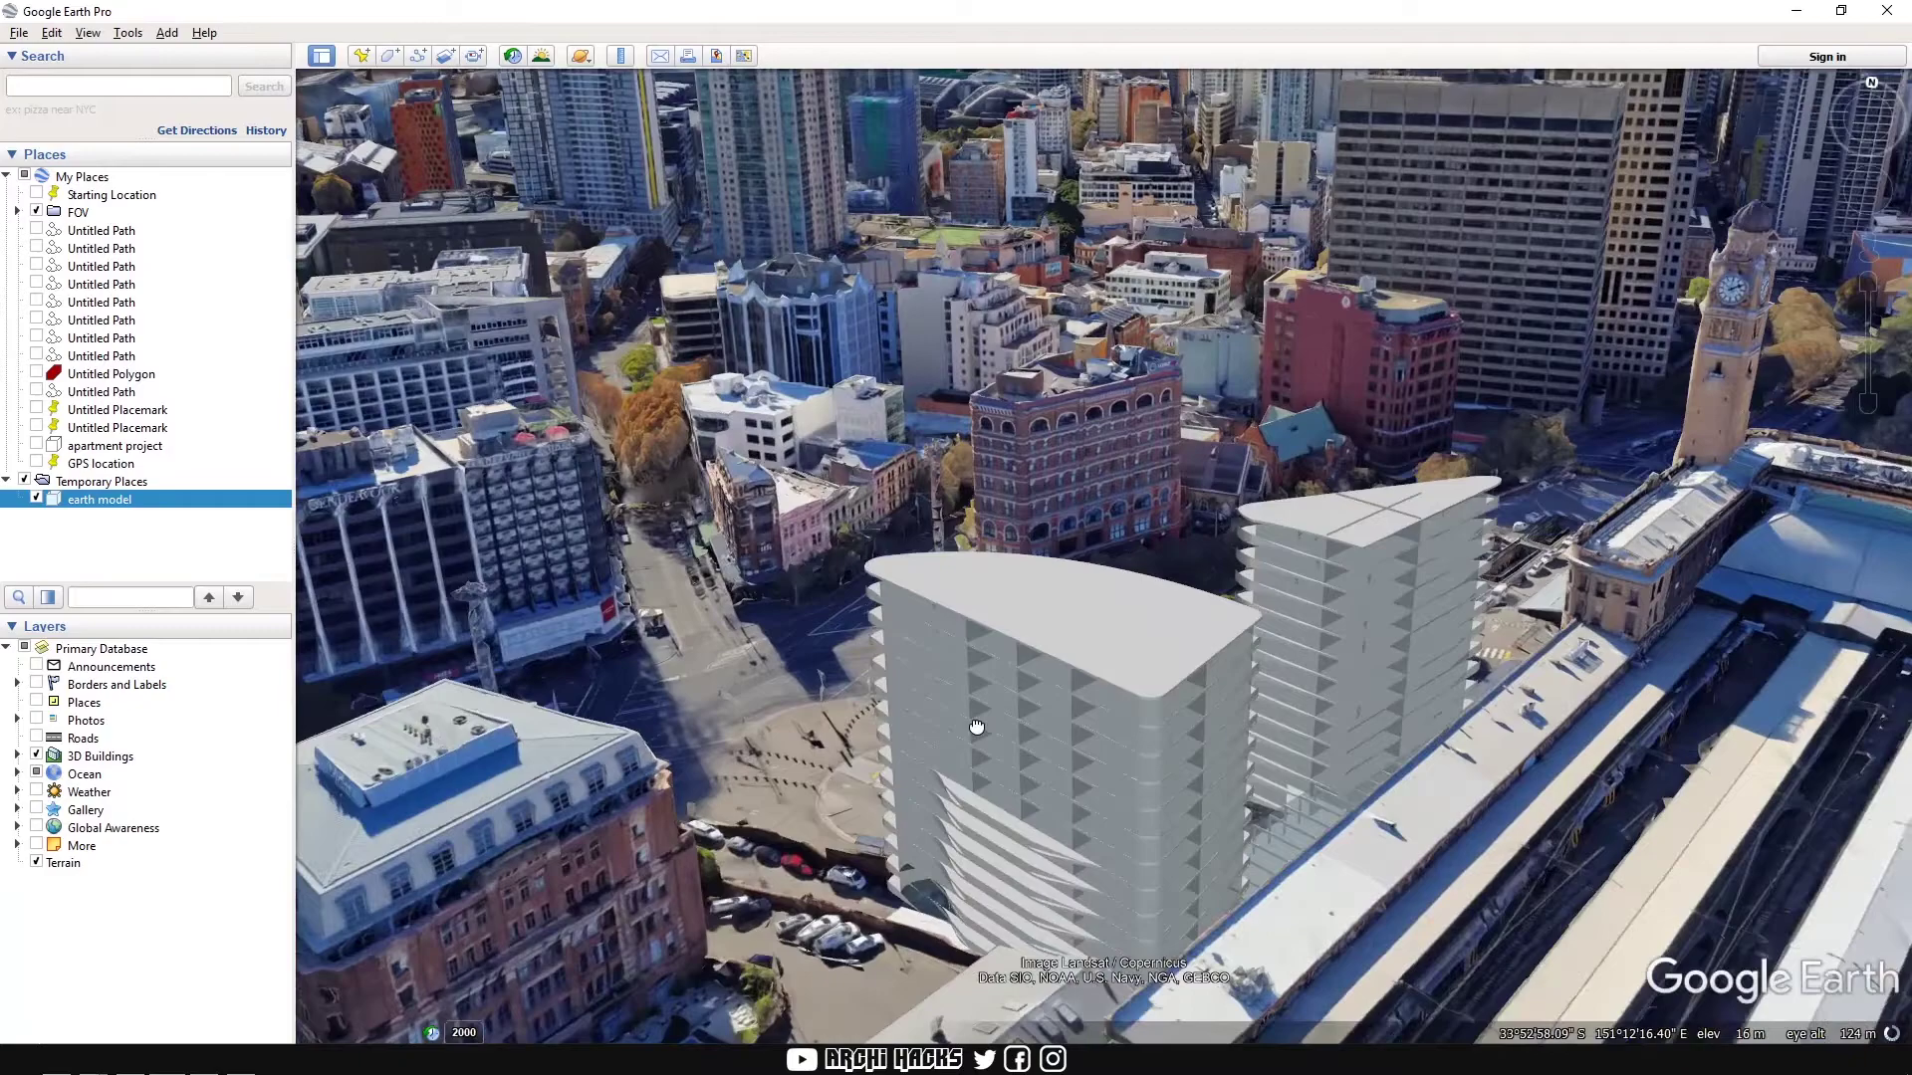
Step: Examine how the towers appear in the skyline from street-level and rooftop viewpoints farther out in the city
right_drag(977, 727, 980, 757)
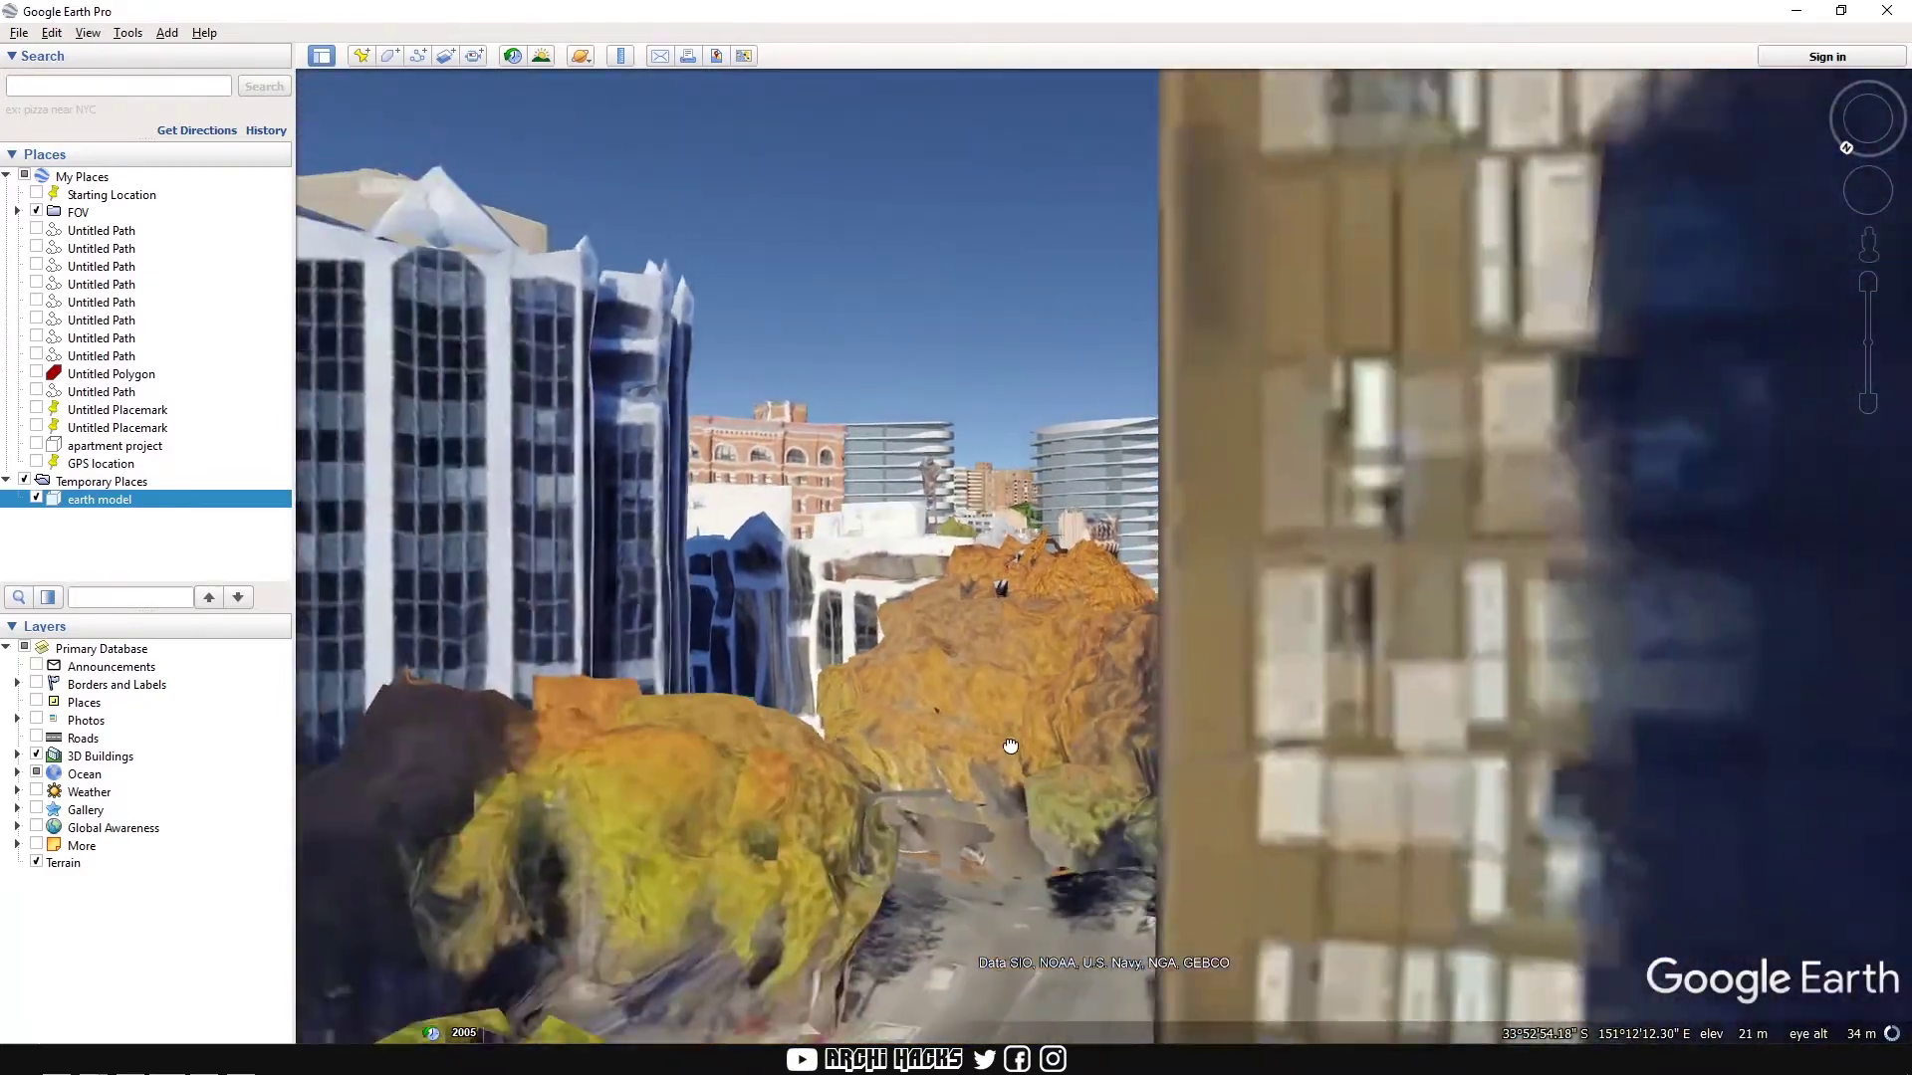
drag(1010, 746, 1175, 546)
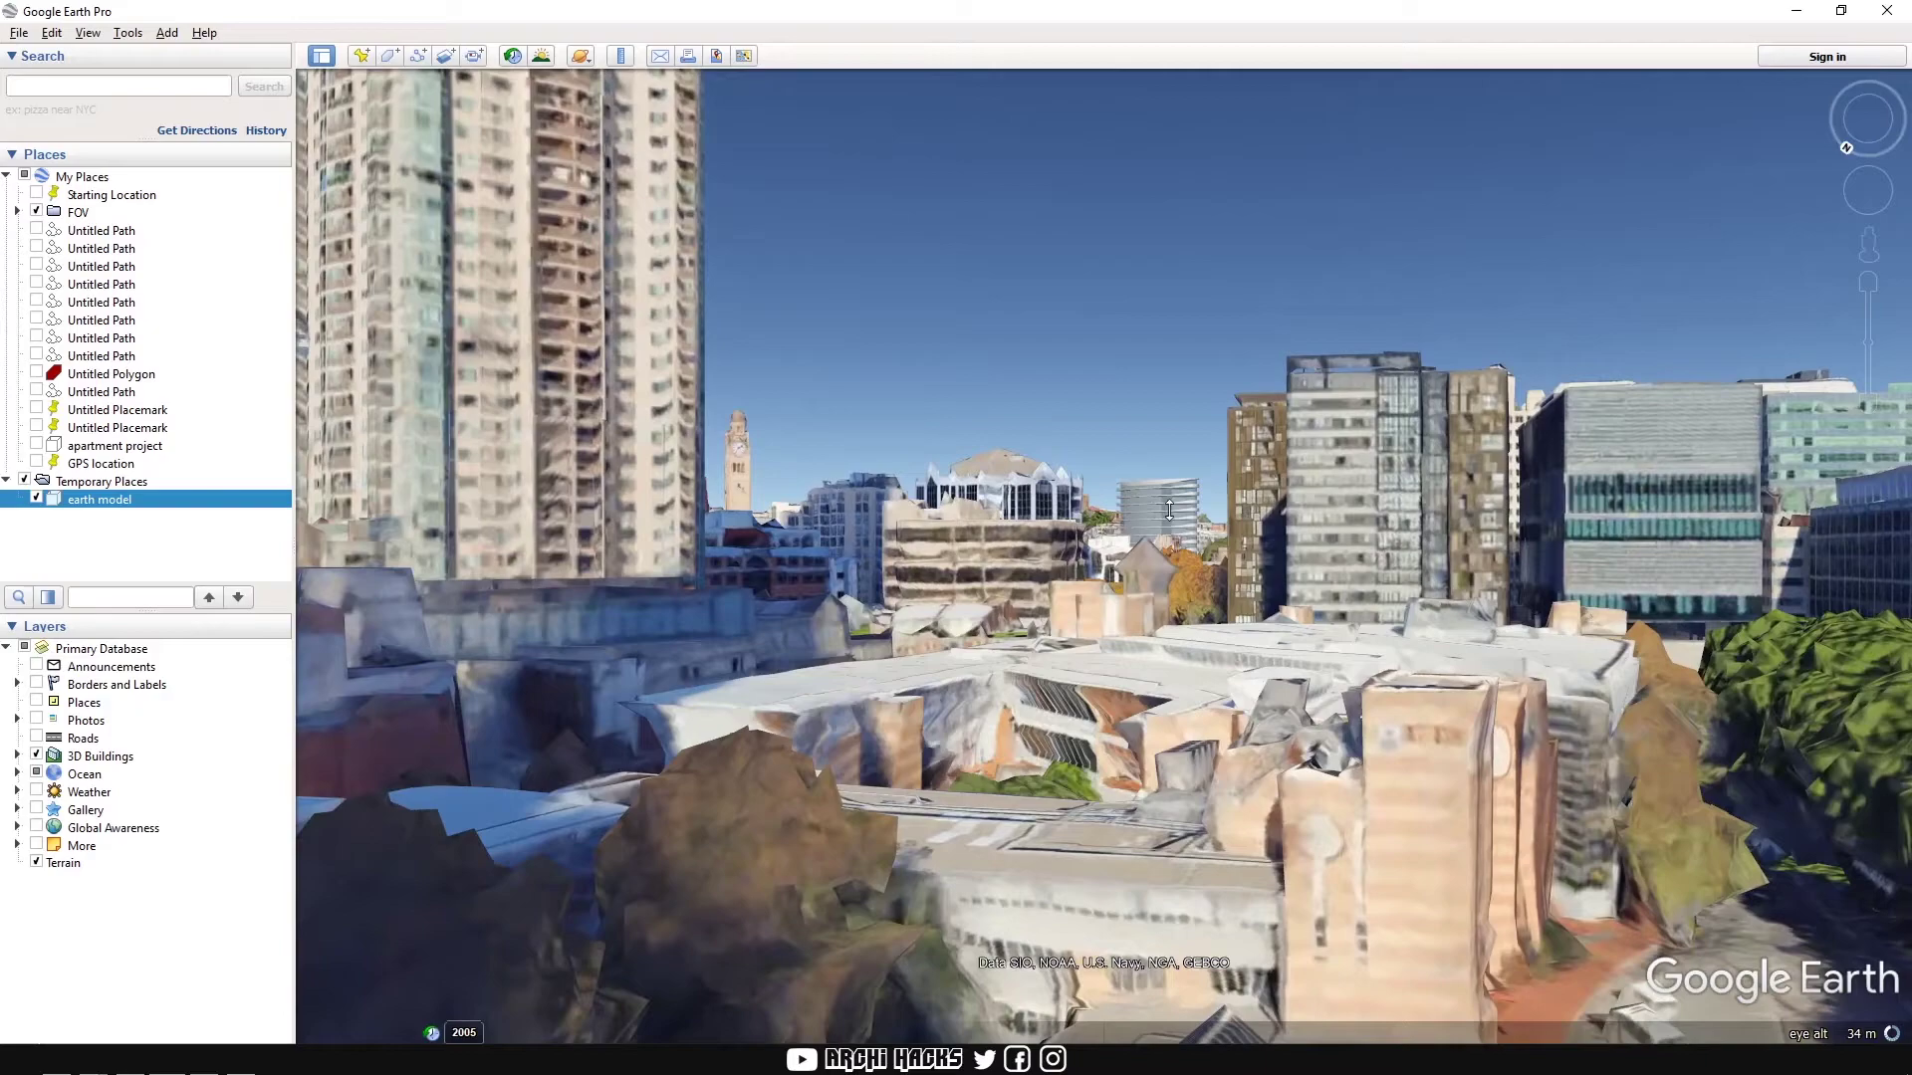
scroll(841, 458, up, 3)
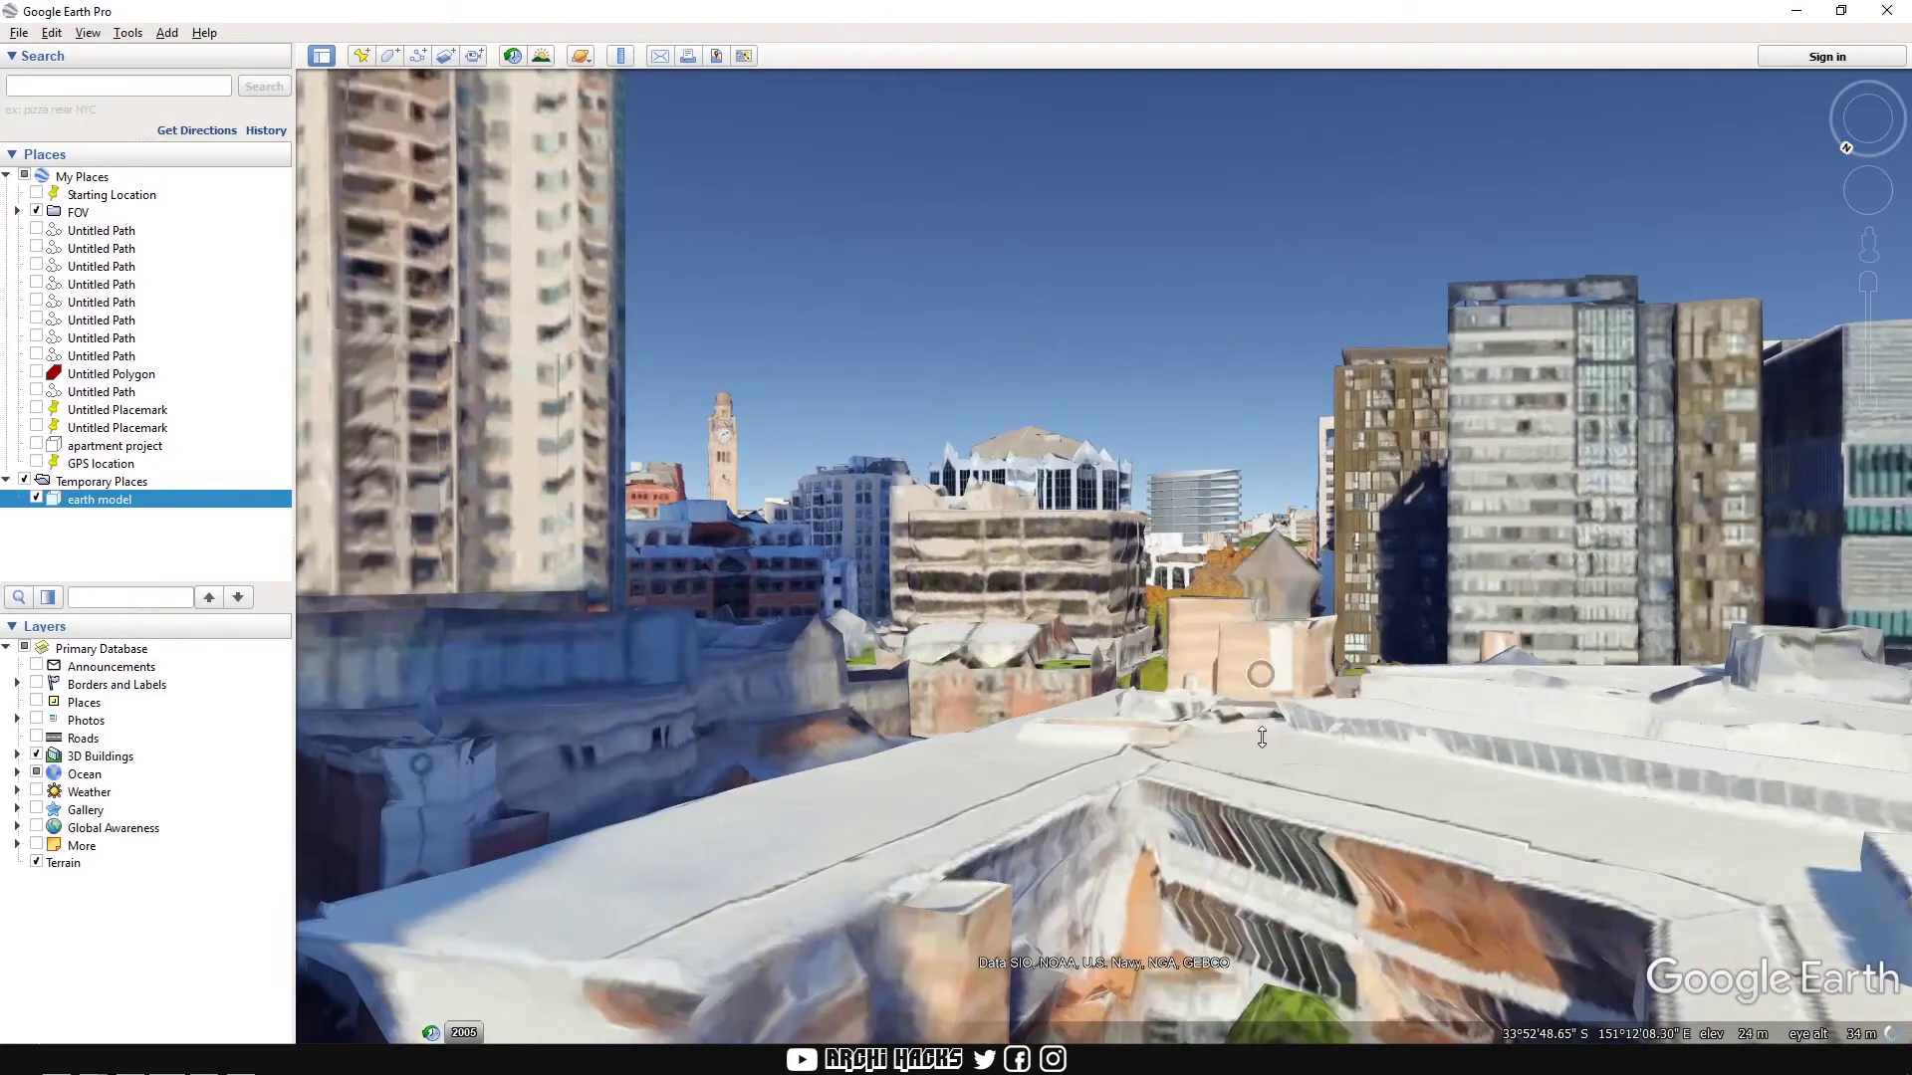
right_drag(1262, 737, 1262, 556)
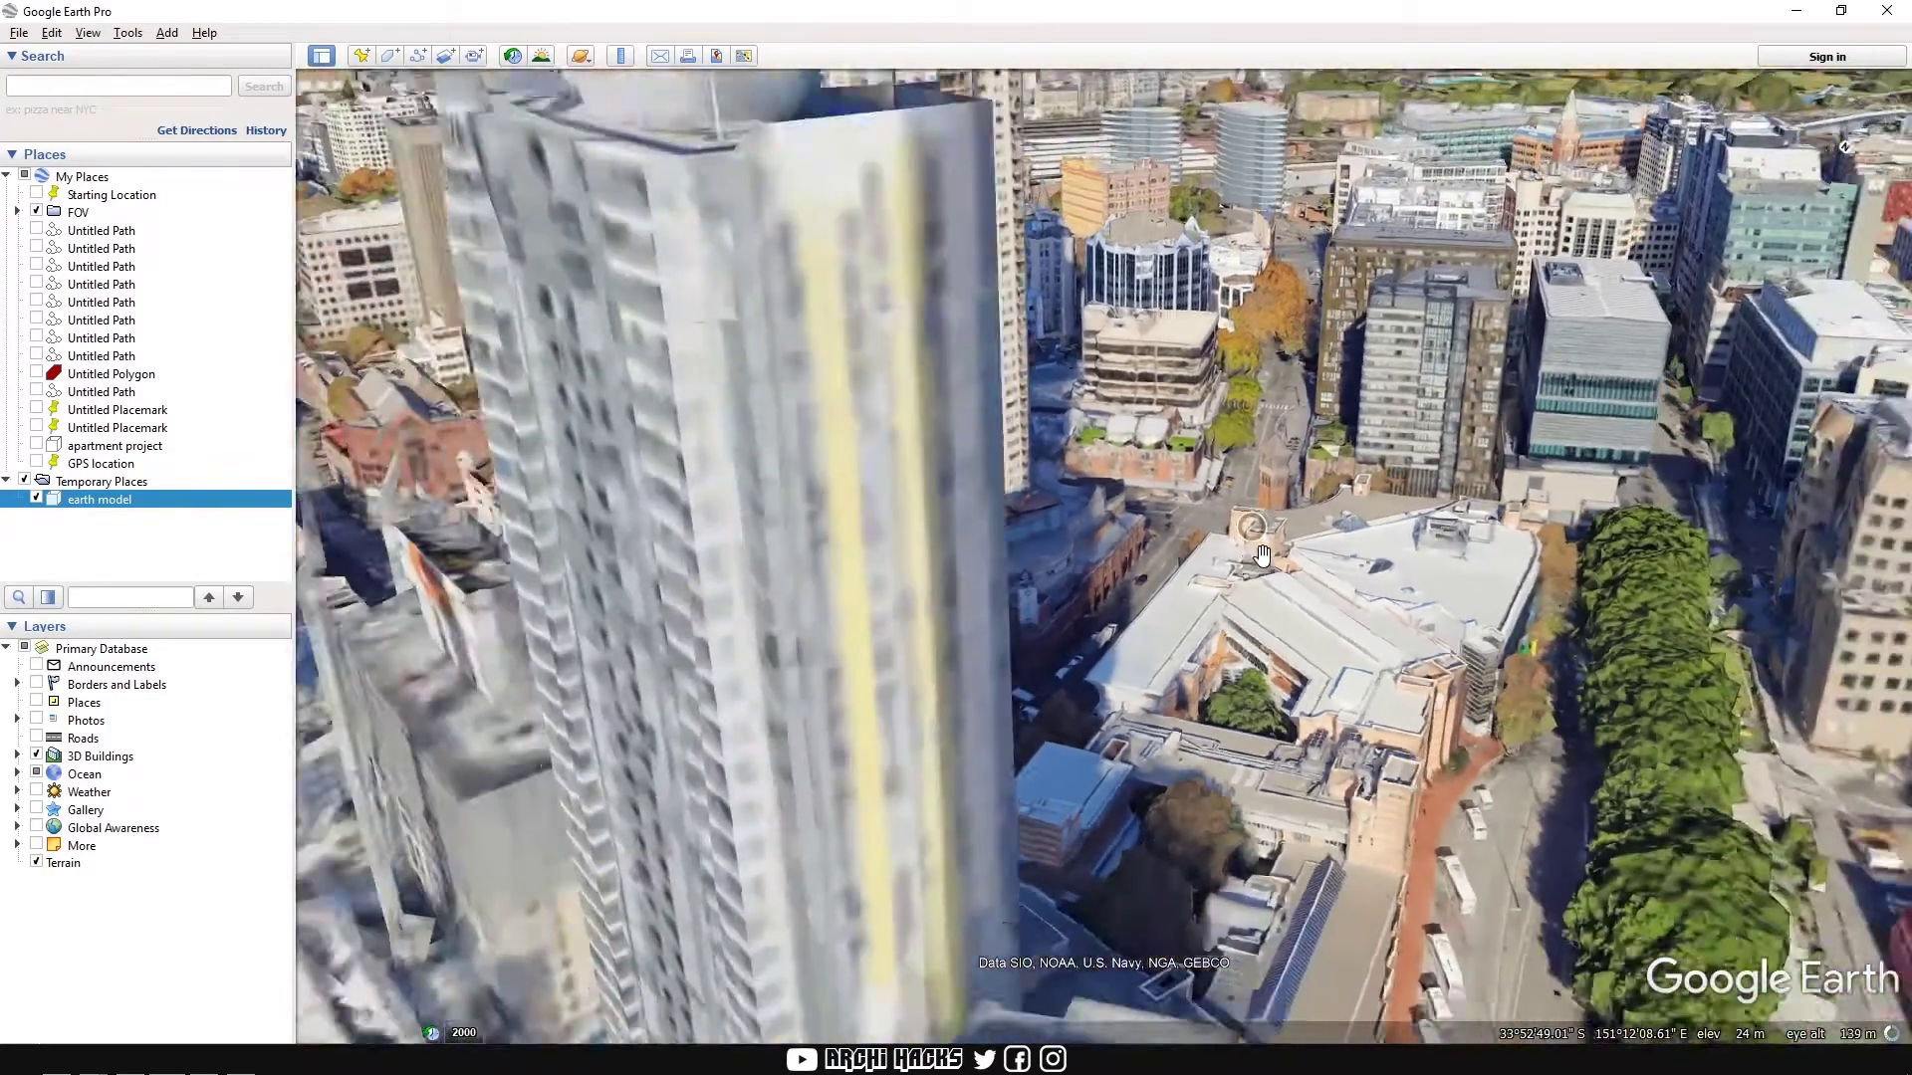
scroll(1262, 554, down, 3)
scroll(1263, 554, down, 2)
middle_drag(1262, 555, 1261, 686)
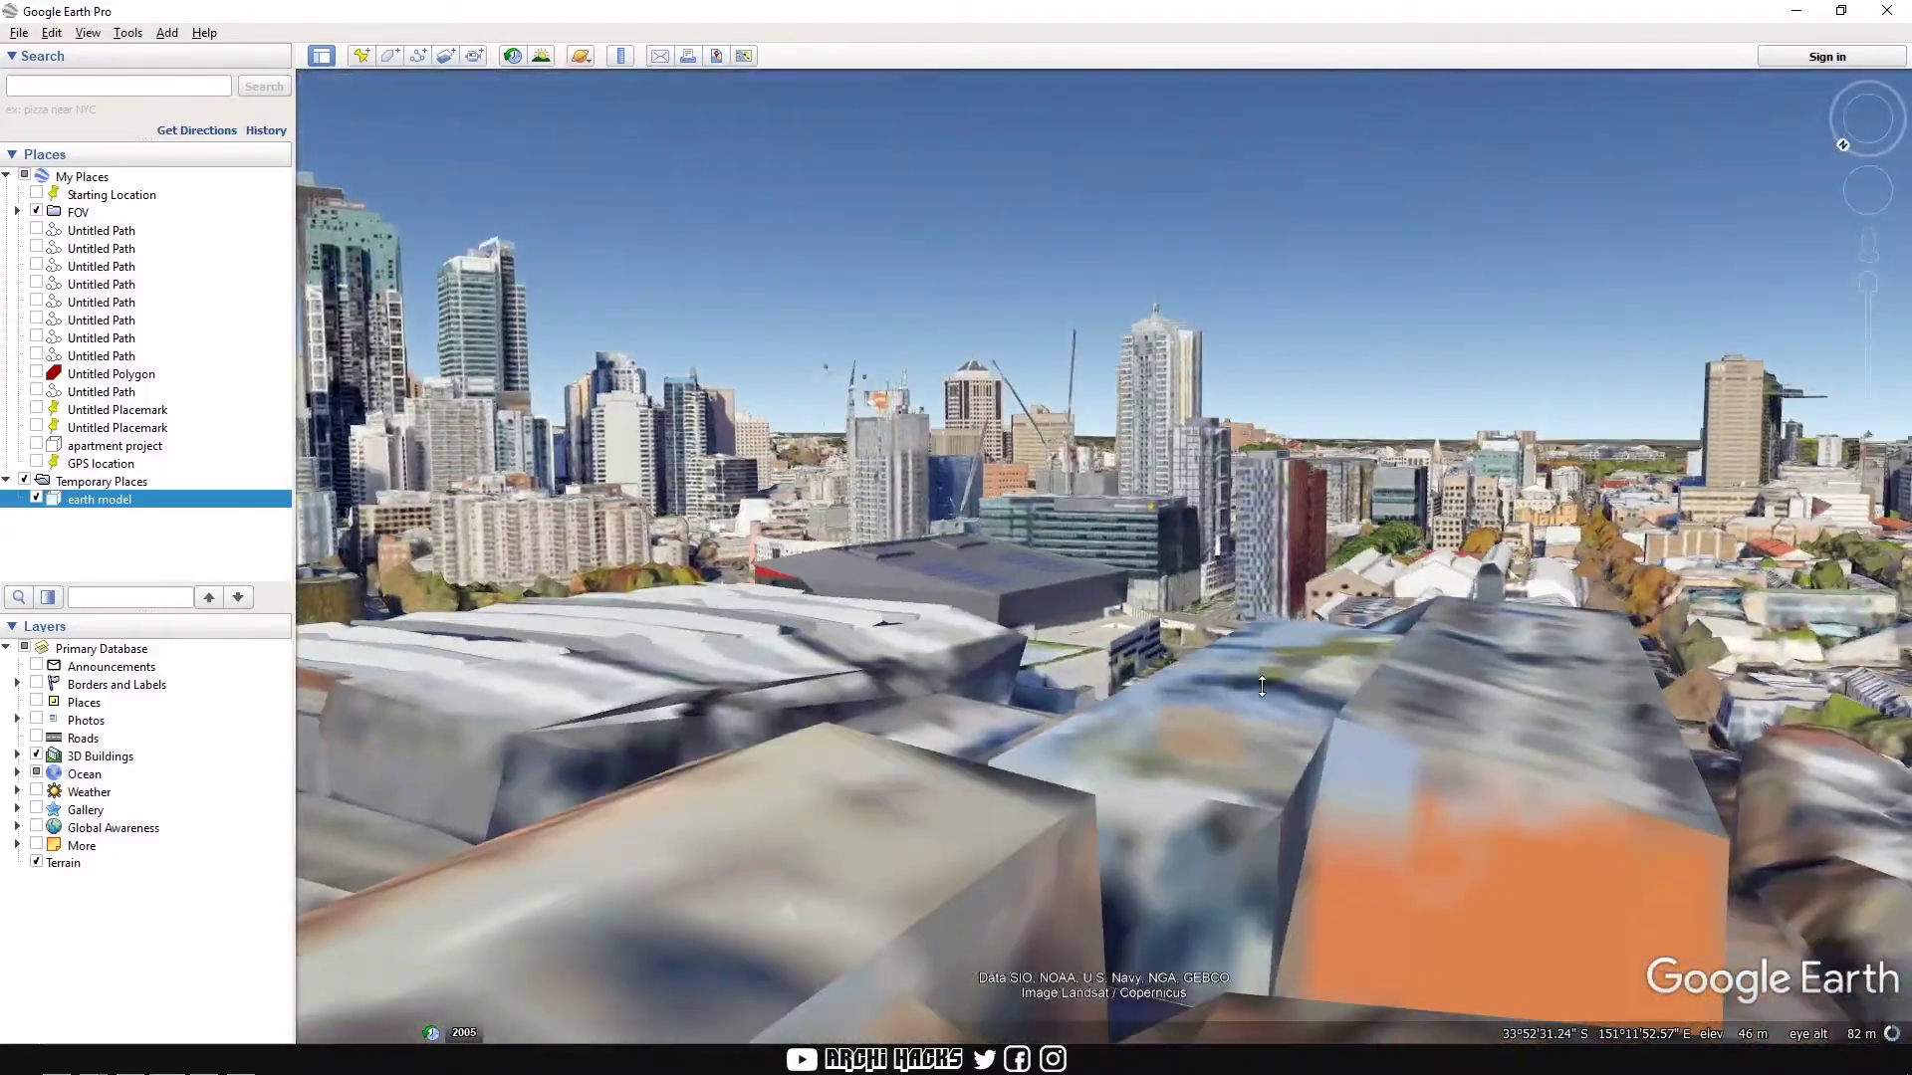
Step: Examine the skyline from low rooftop viewpoints near the harbour and rail lines, looking along the road corridor
right_drag(1262, 687, 1284, 687)
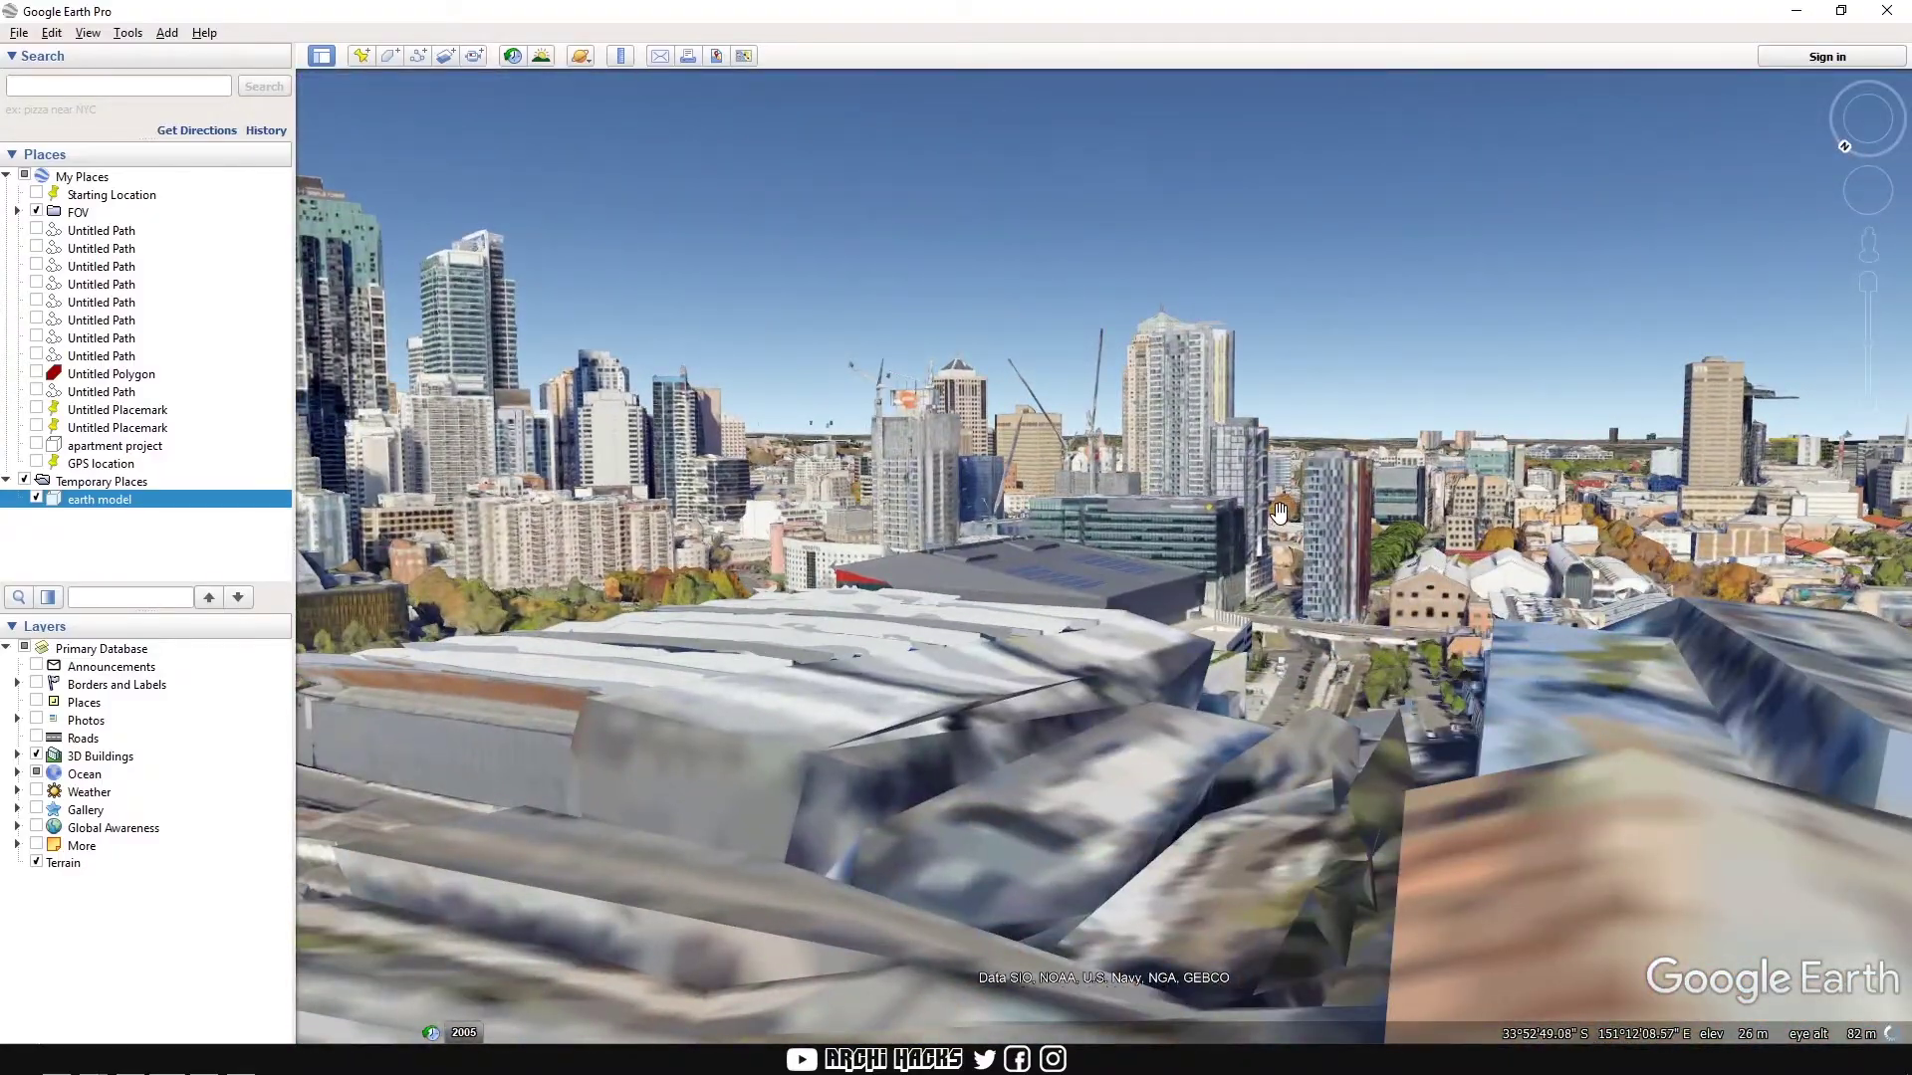
scroll(1280, 511, up, 2)
right_drag(1277, 548, 1277, 637)
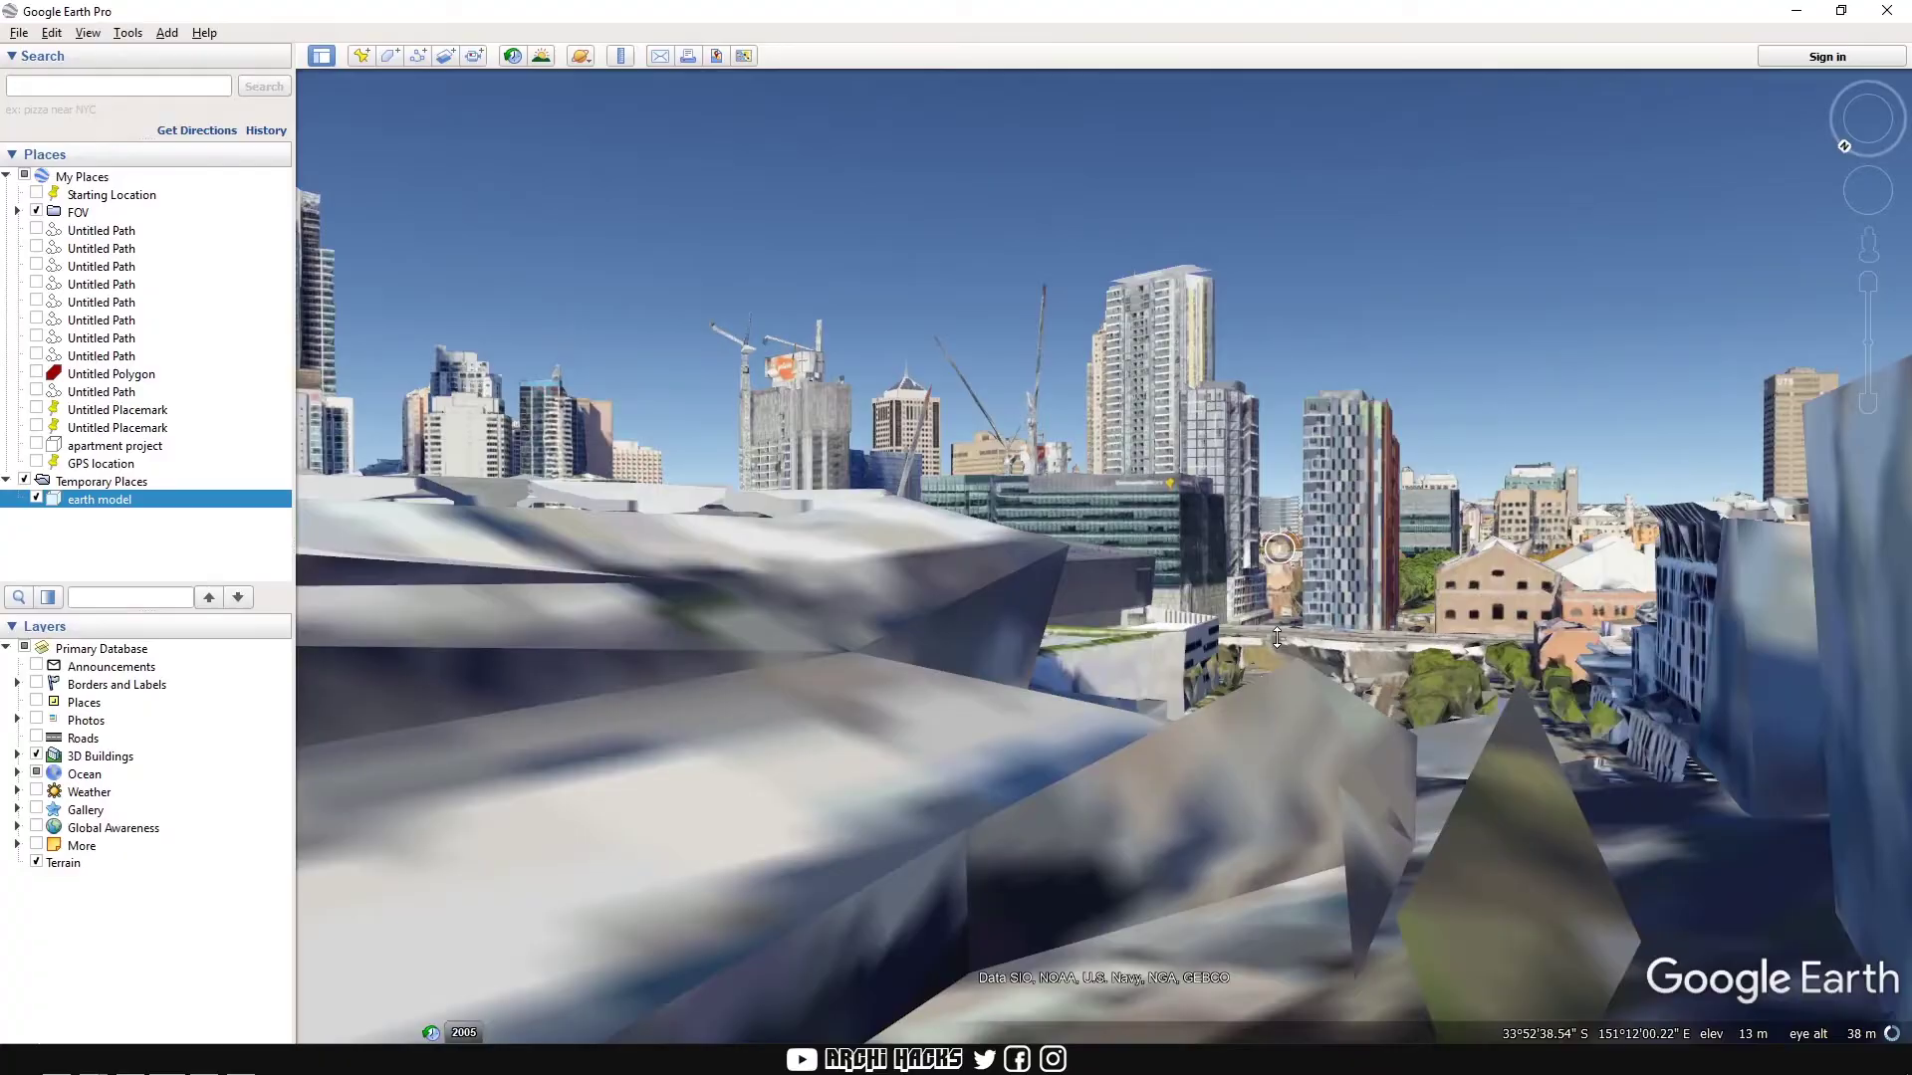
drag(1279, 615, 1447, 499)
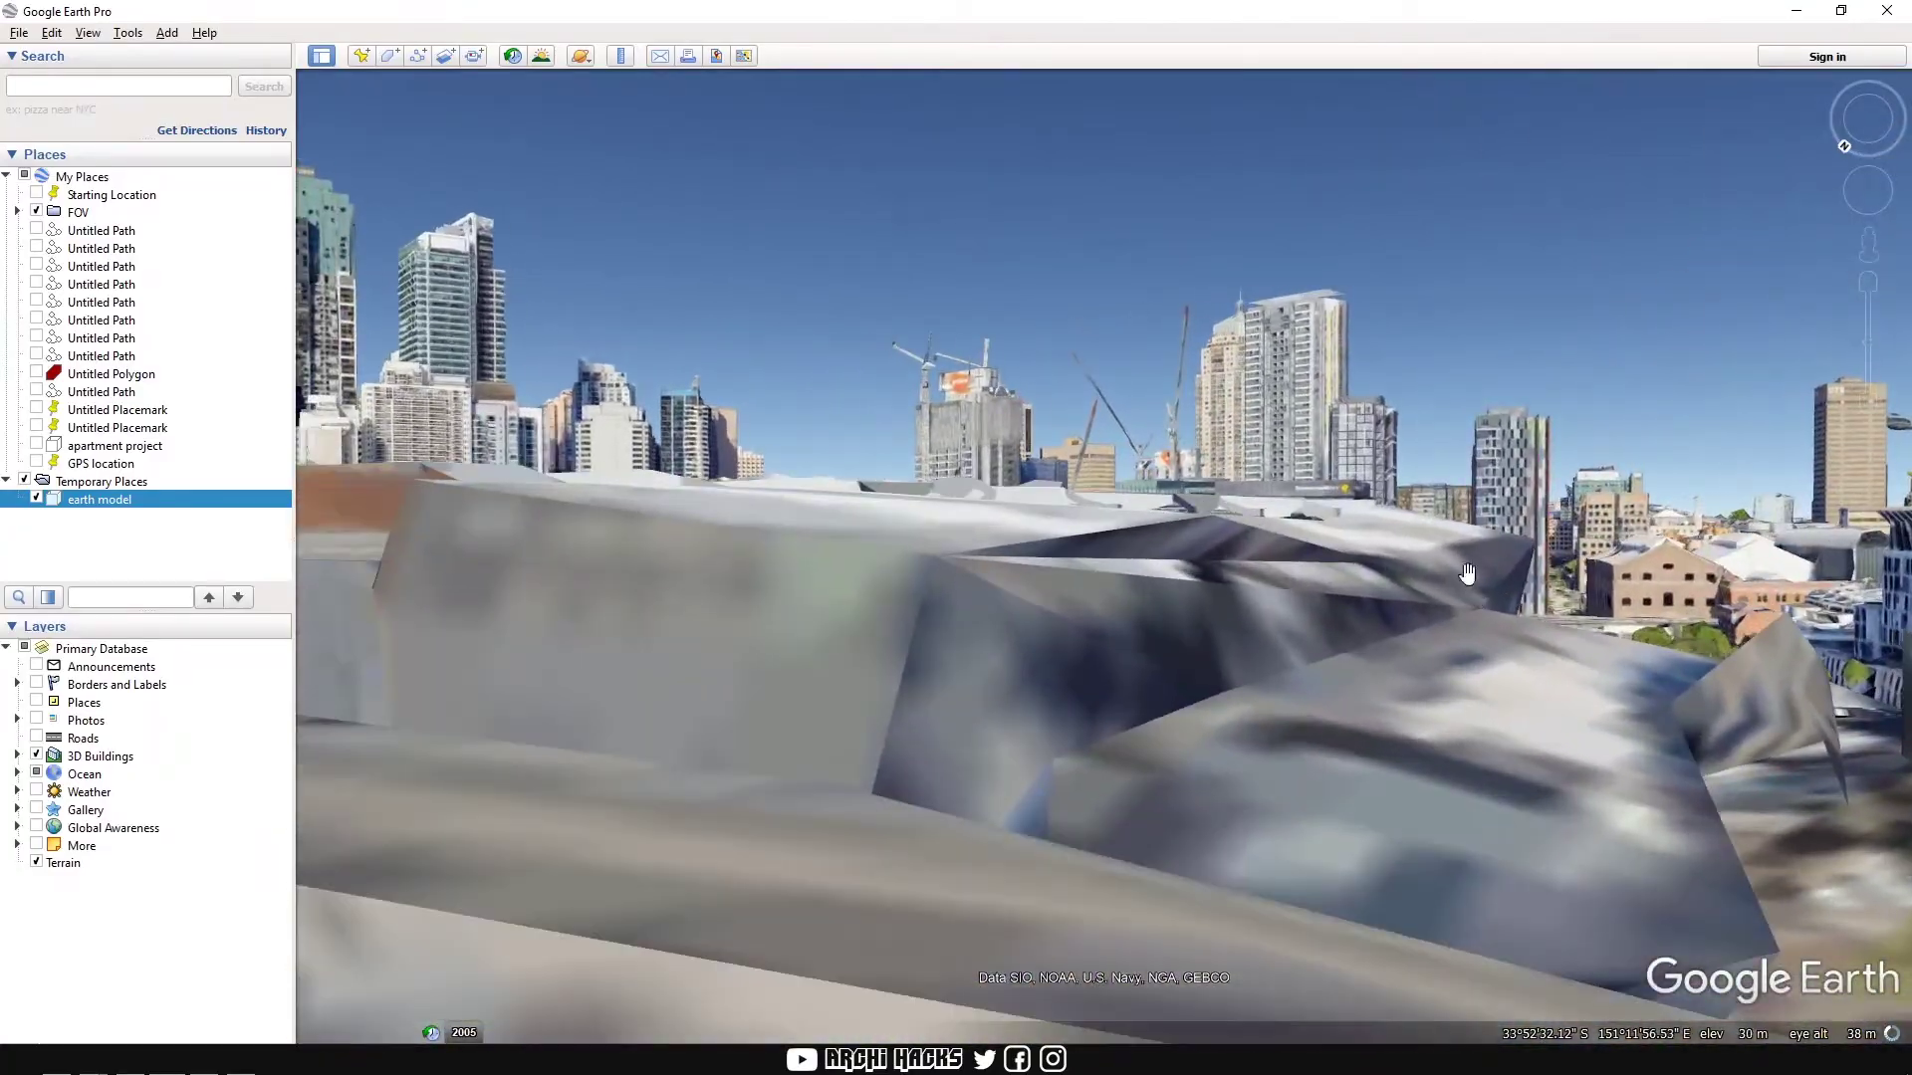
right_drag(1446, 498, 1387, 487)
scroll(1408, 558, down, 4)
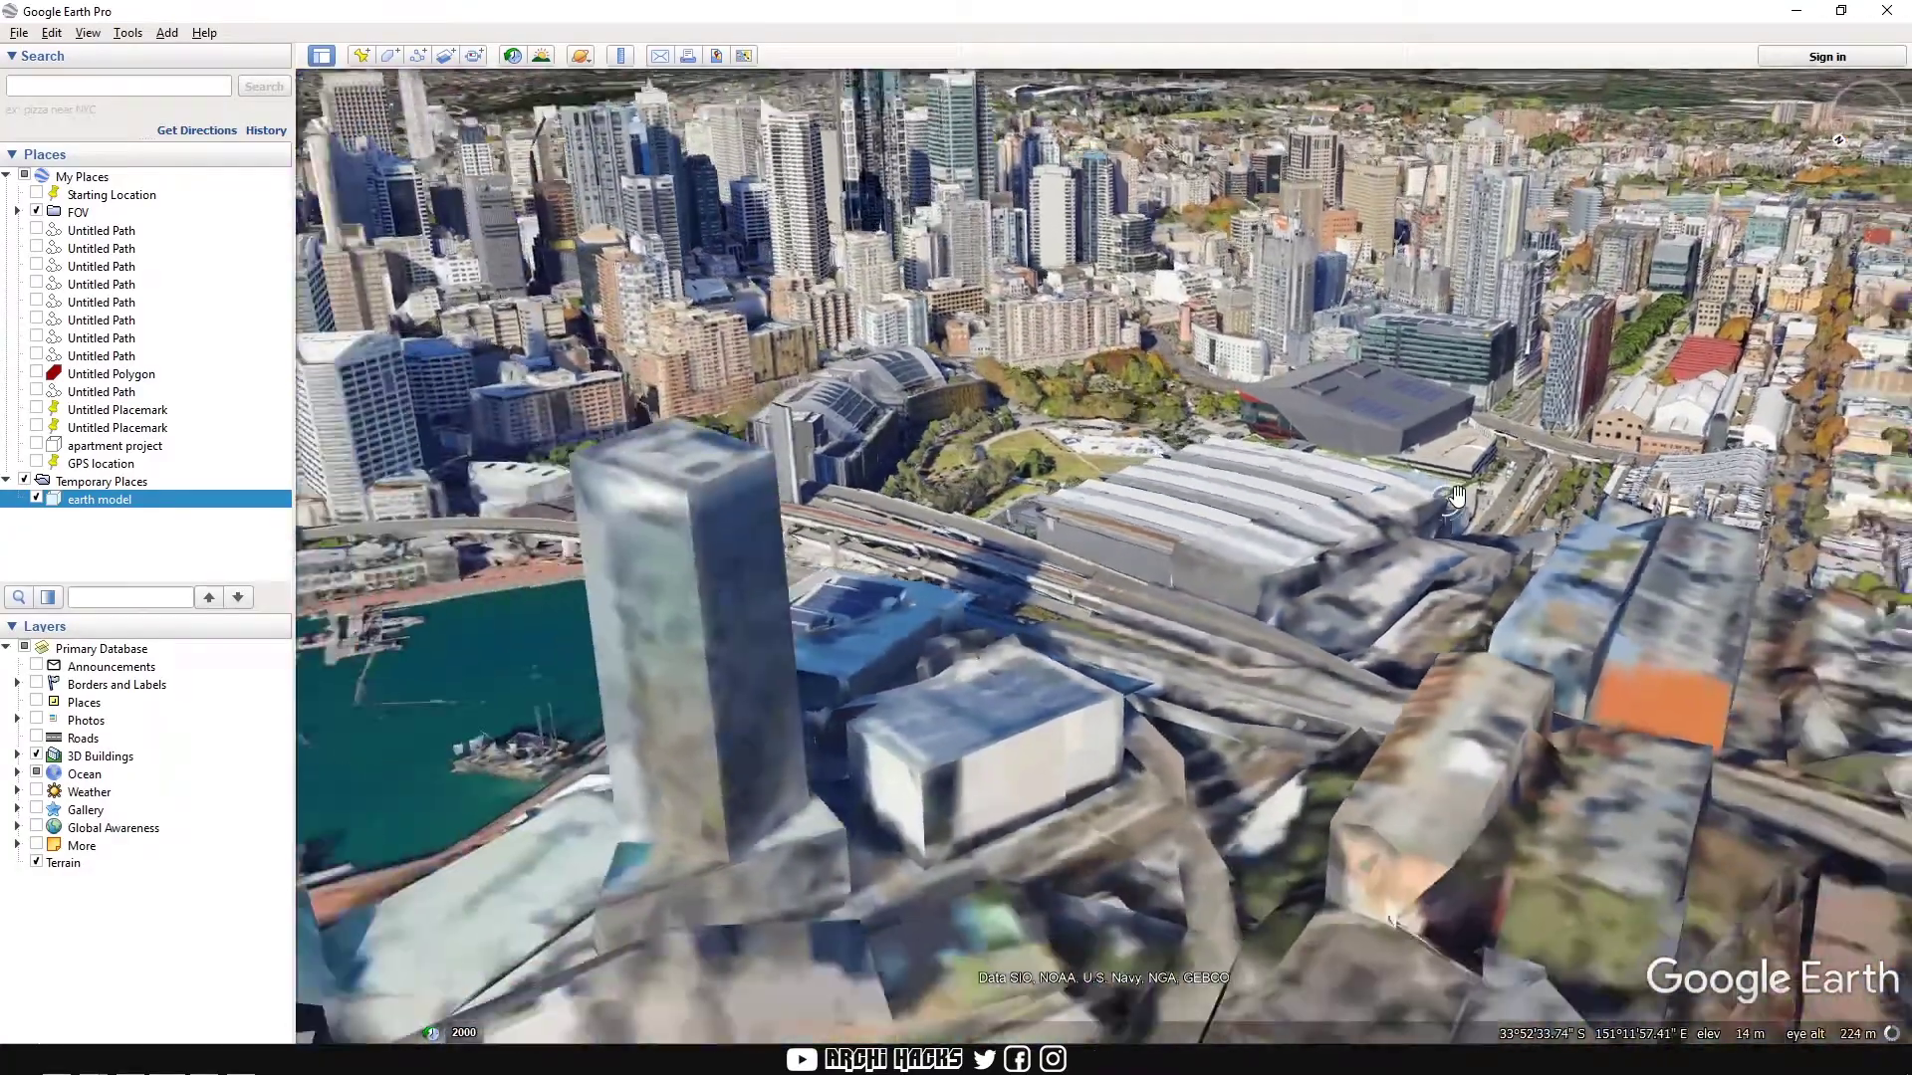
Step: Return to the station and inspect the two towers' facades, the glazed link between them and the surrounding forecourt
scroll(1447, 461, up, 2)
drag(1446, 460, 1001, 827)
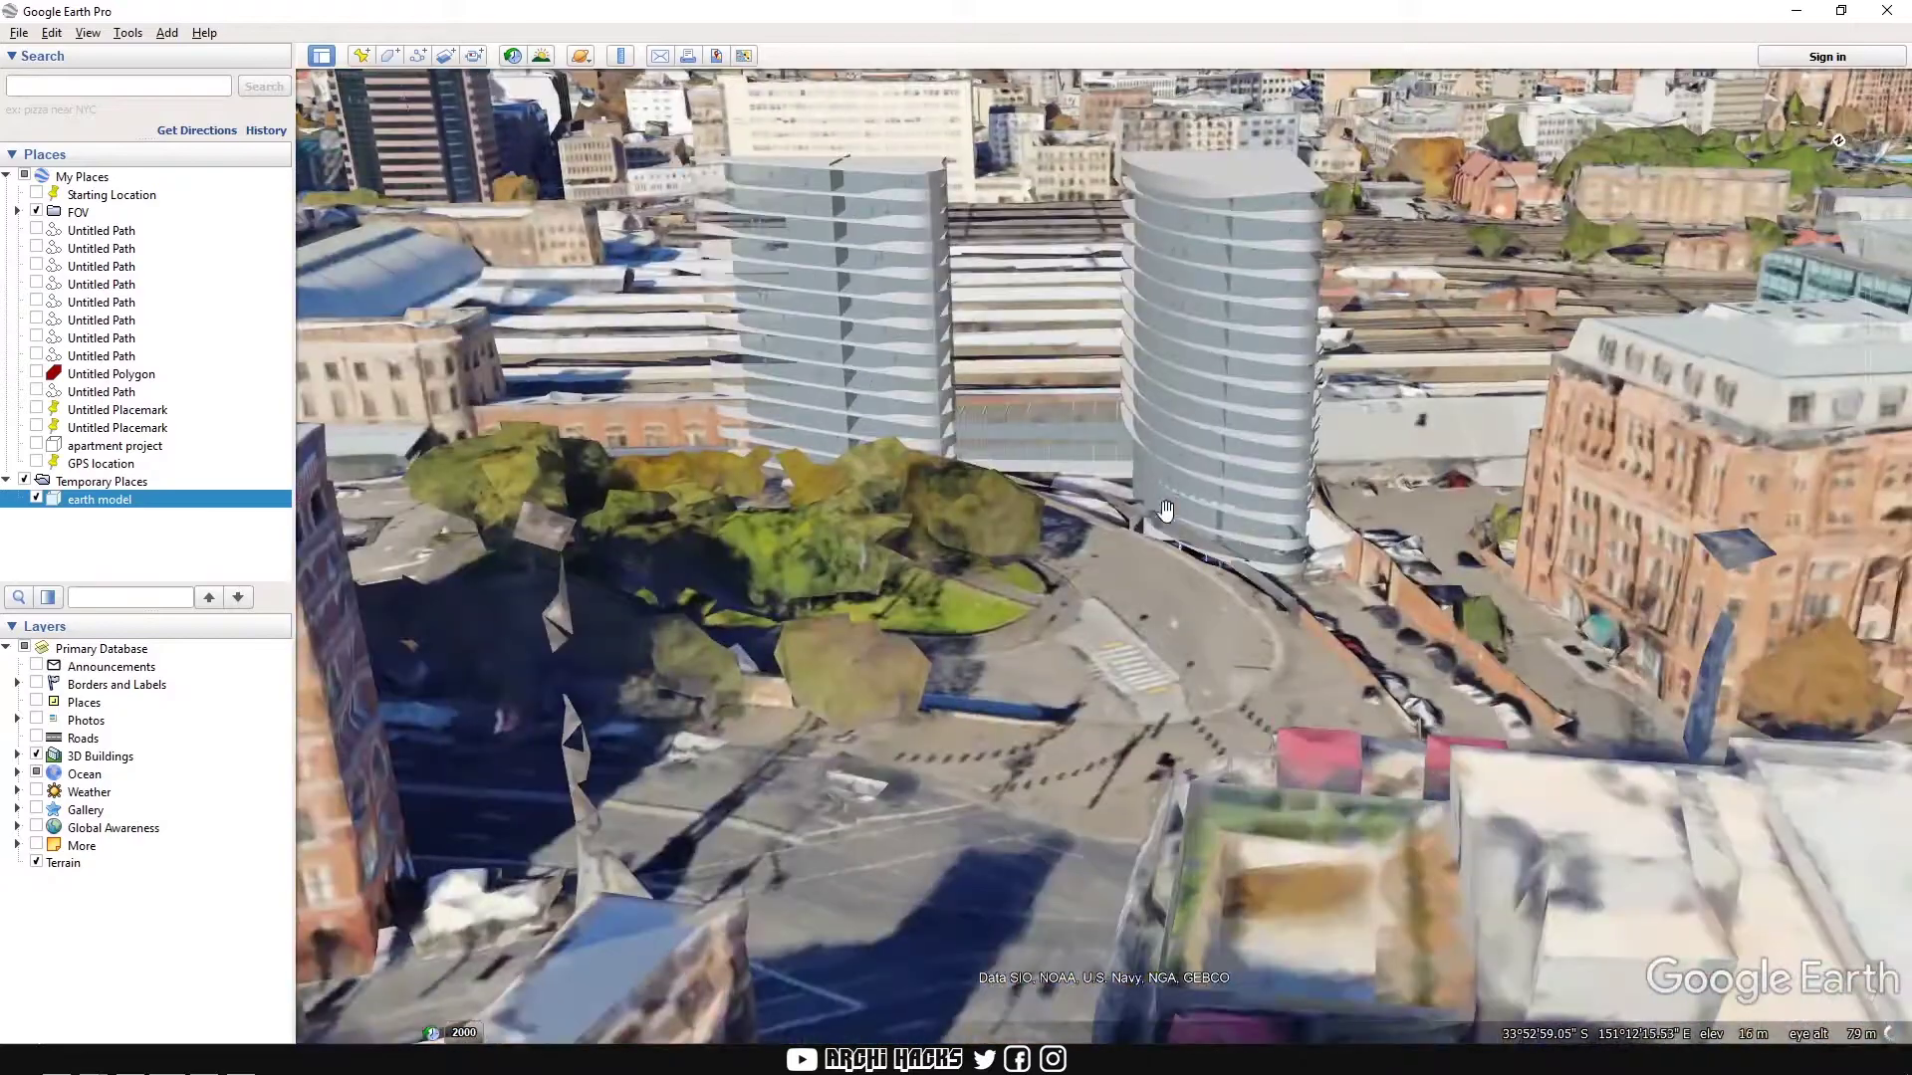
drag(1165, 510, 1265, 755)
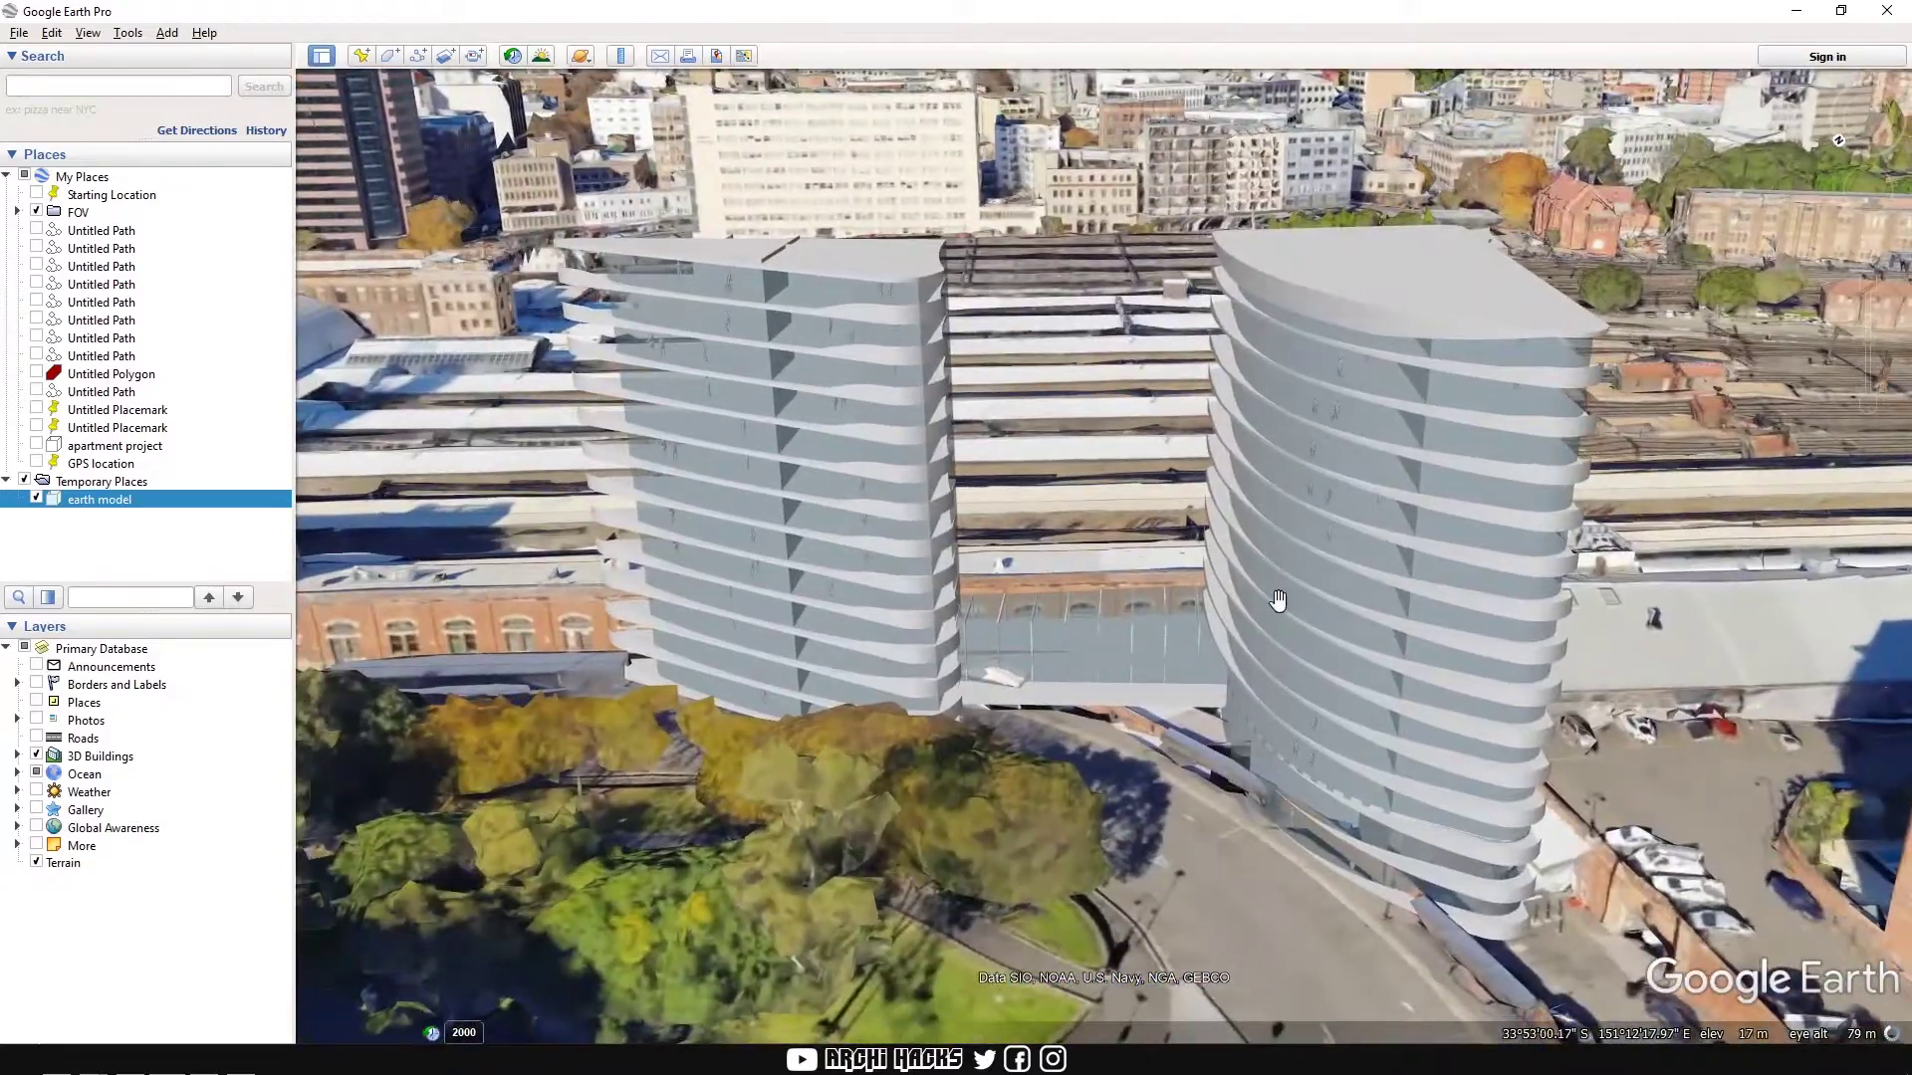
right_drag(1278, 601, 1344, 698)
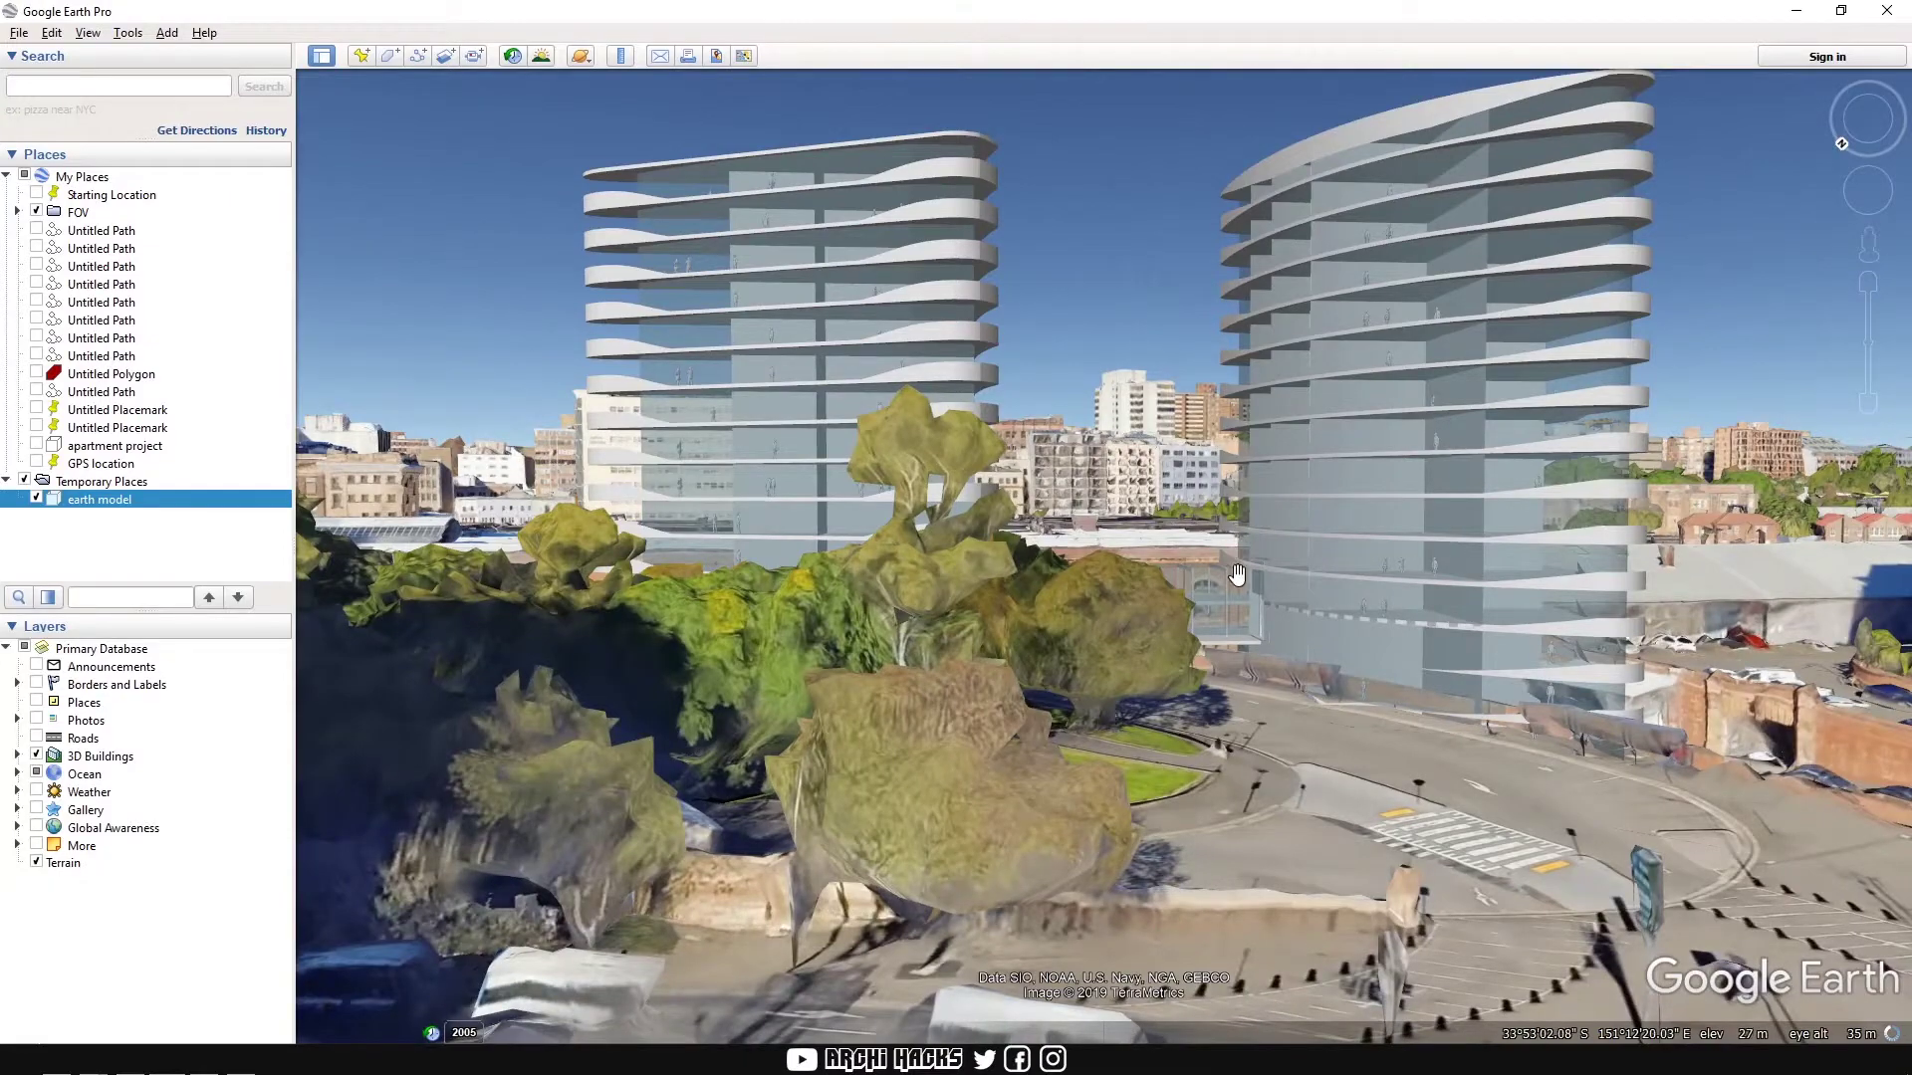
drag(1237, 574, 1297, 793)
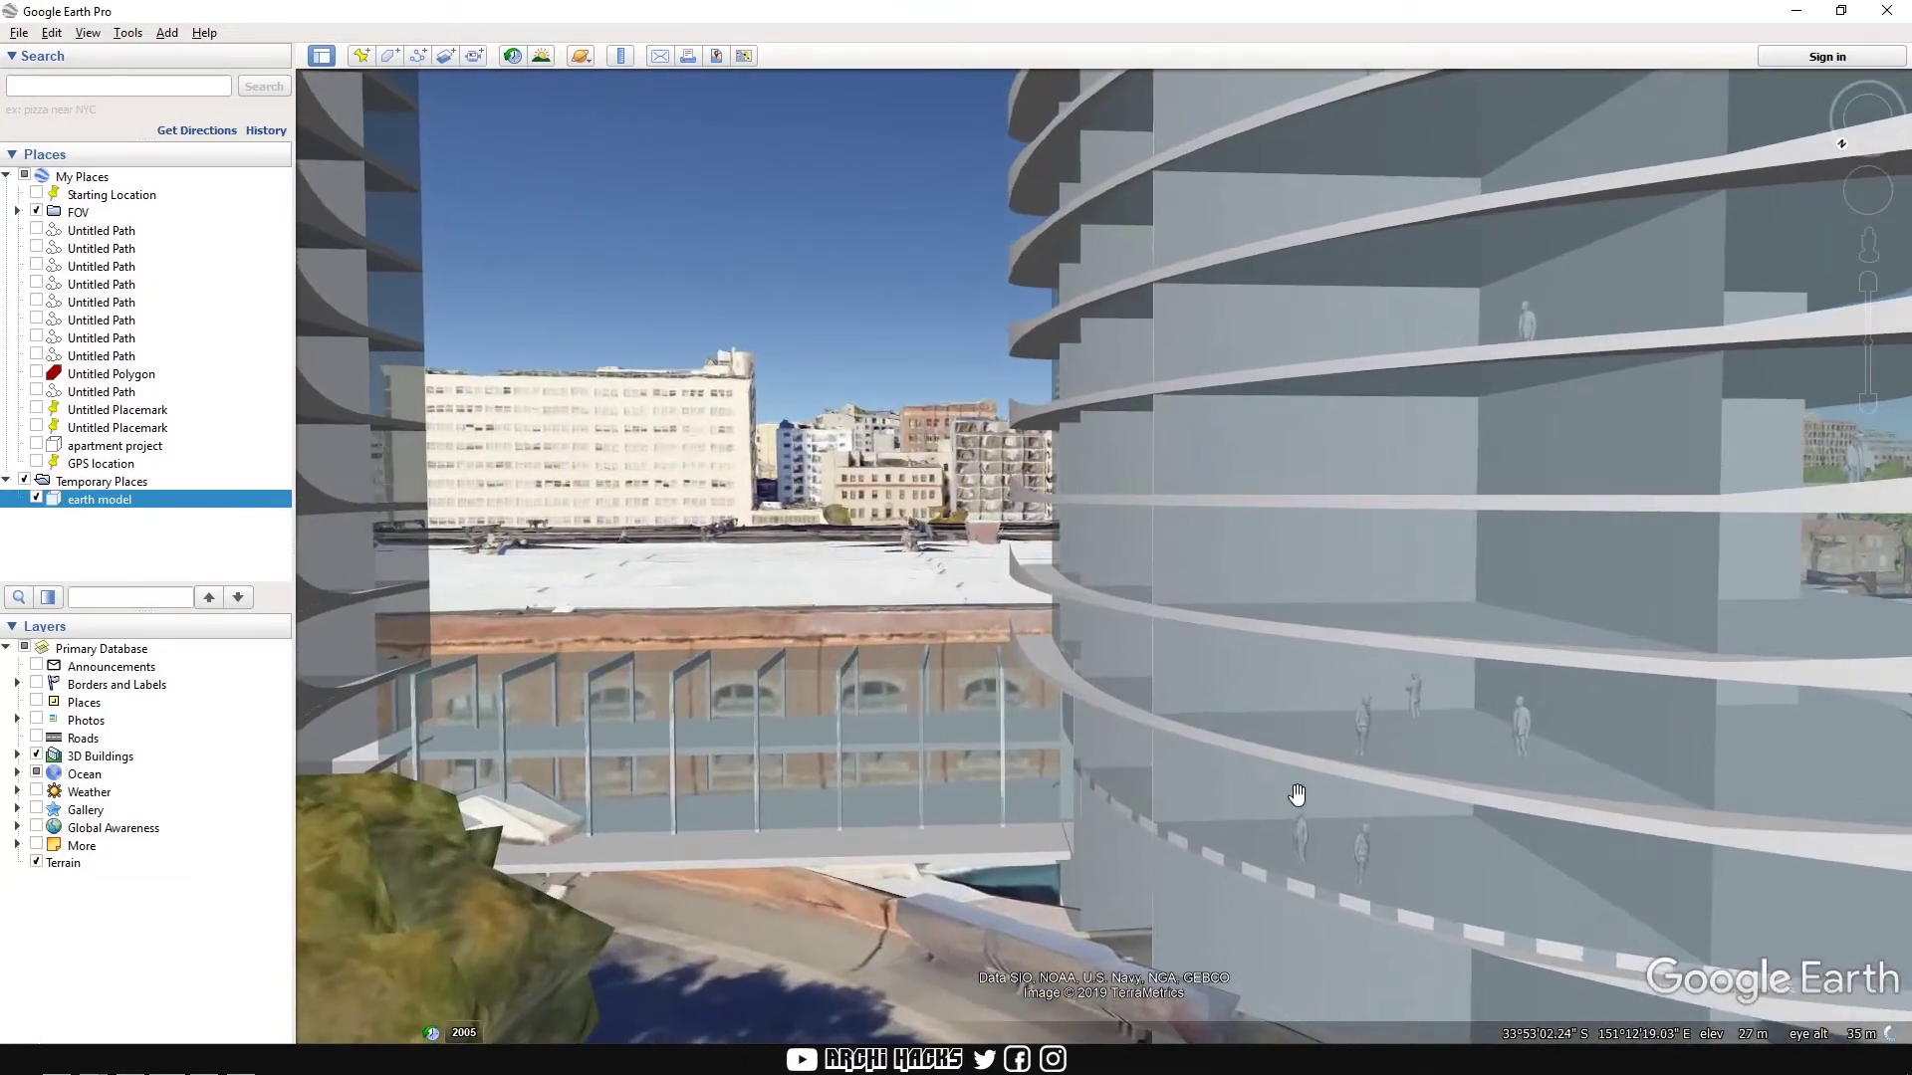
scroll(1383, 777, down, 3)
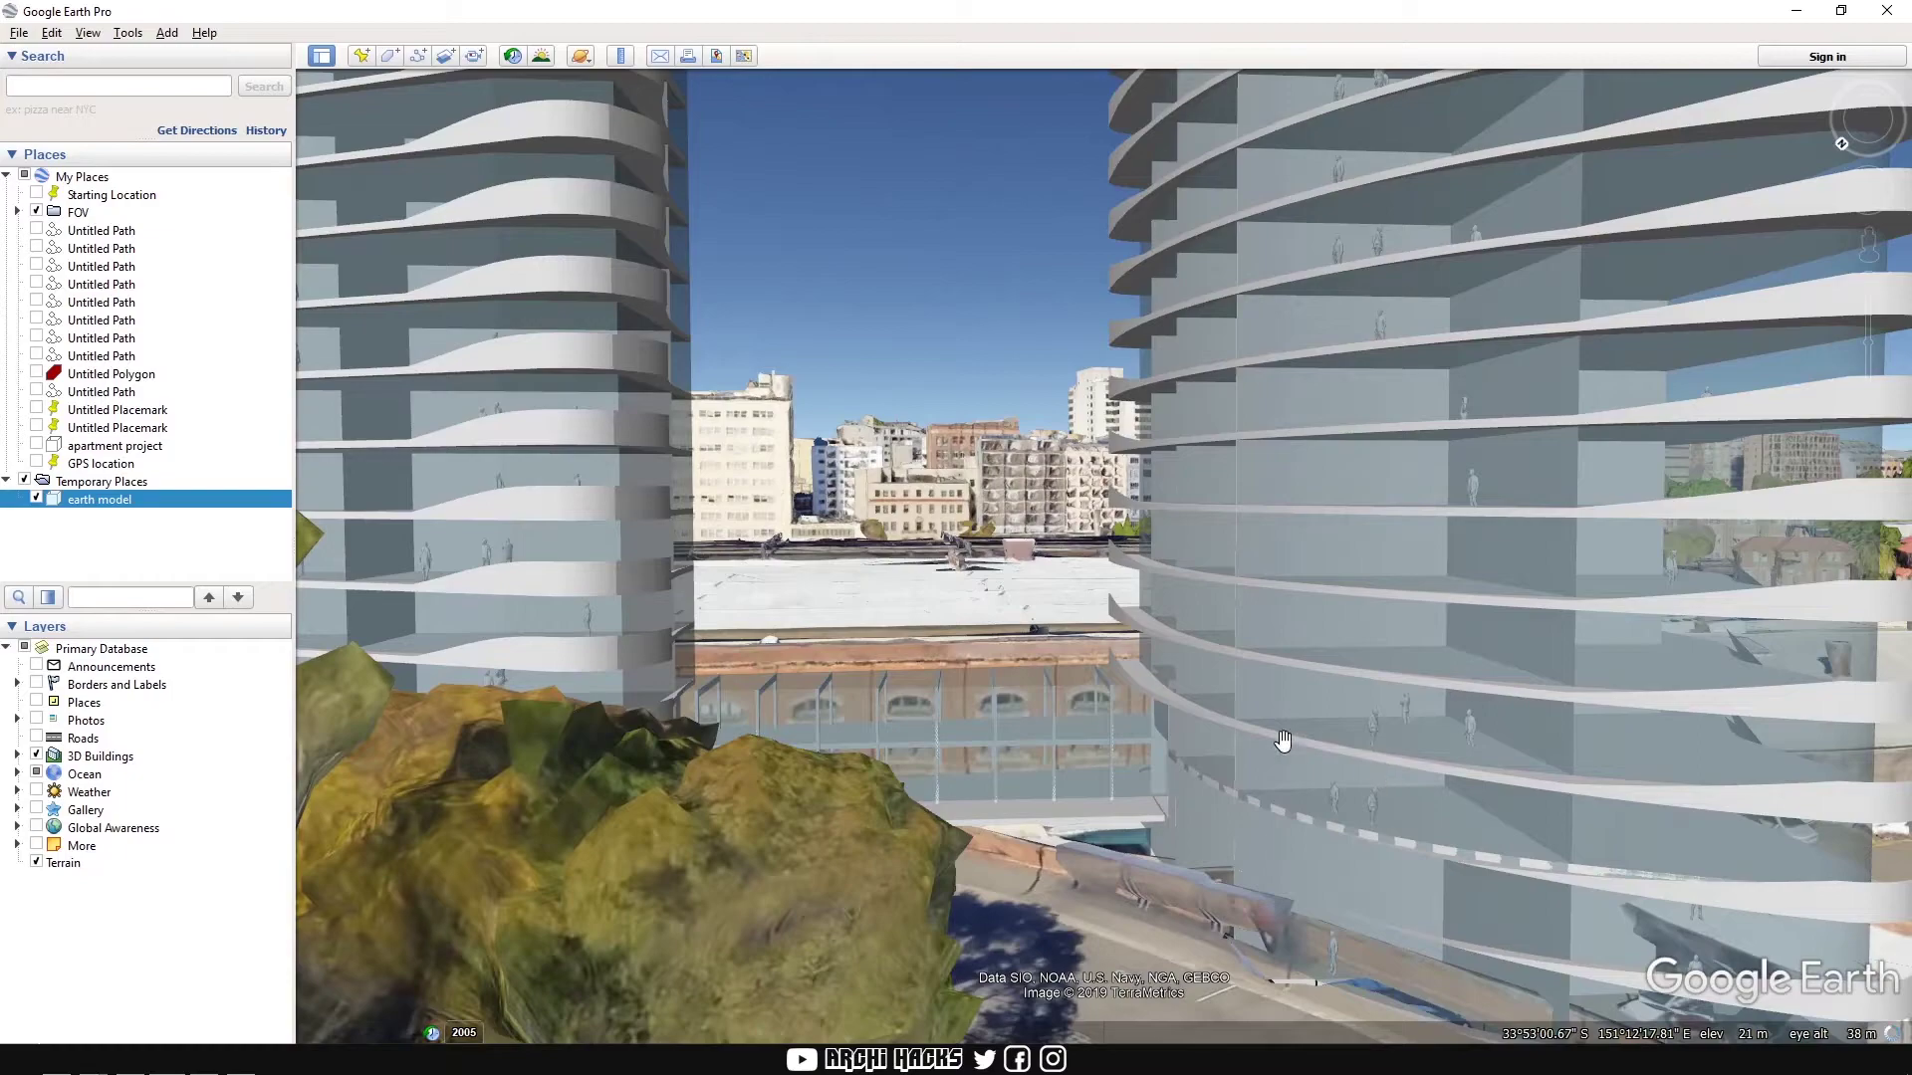
Step: Inspect the human figures, floor slabs and transparent glazing inside the tower up close, including the city views through the glass
drag(538, 597, 914, 713)
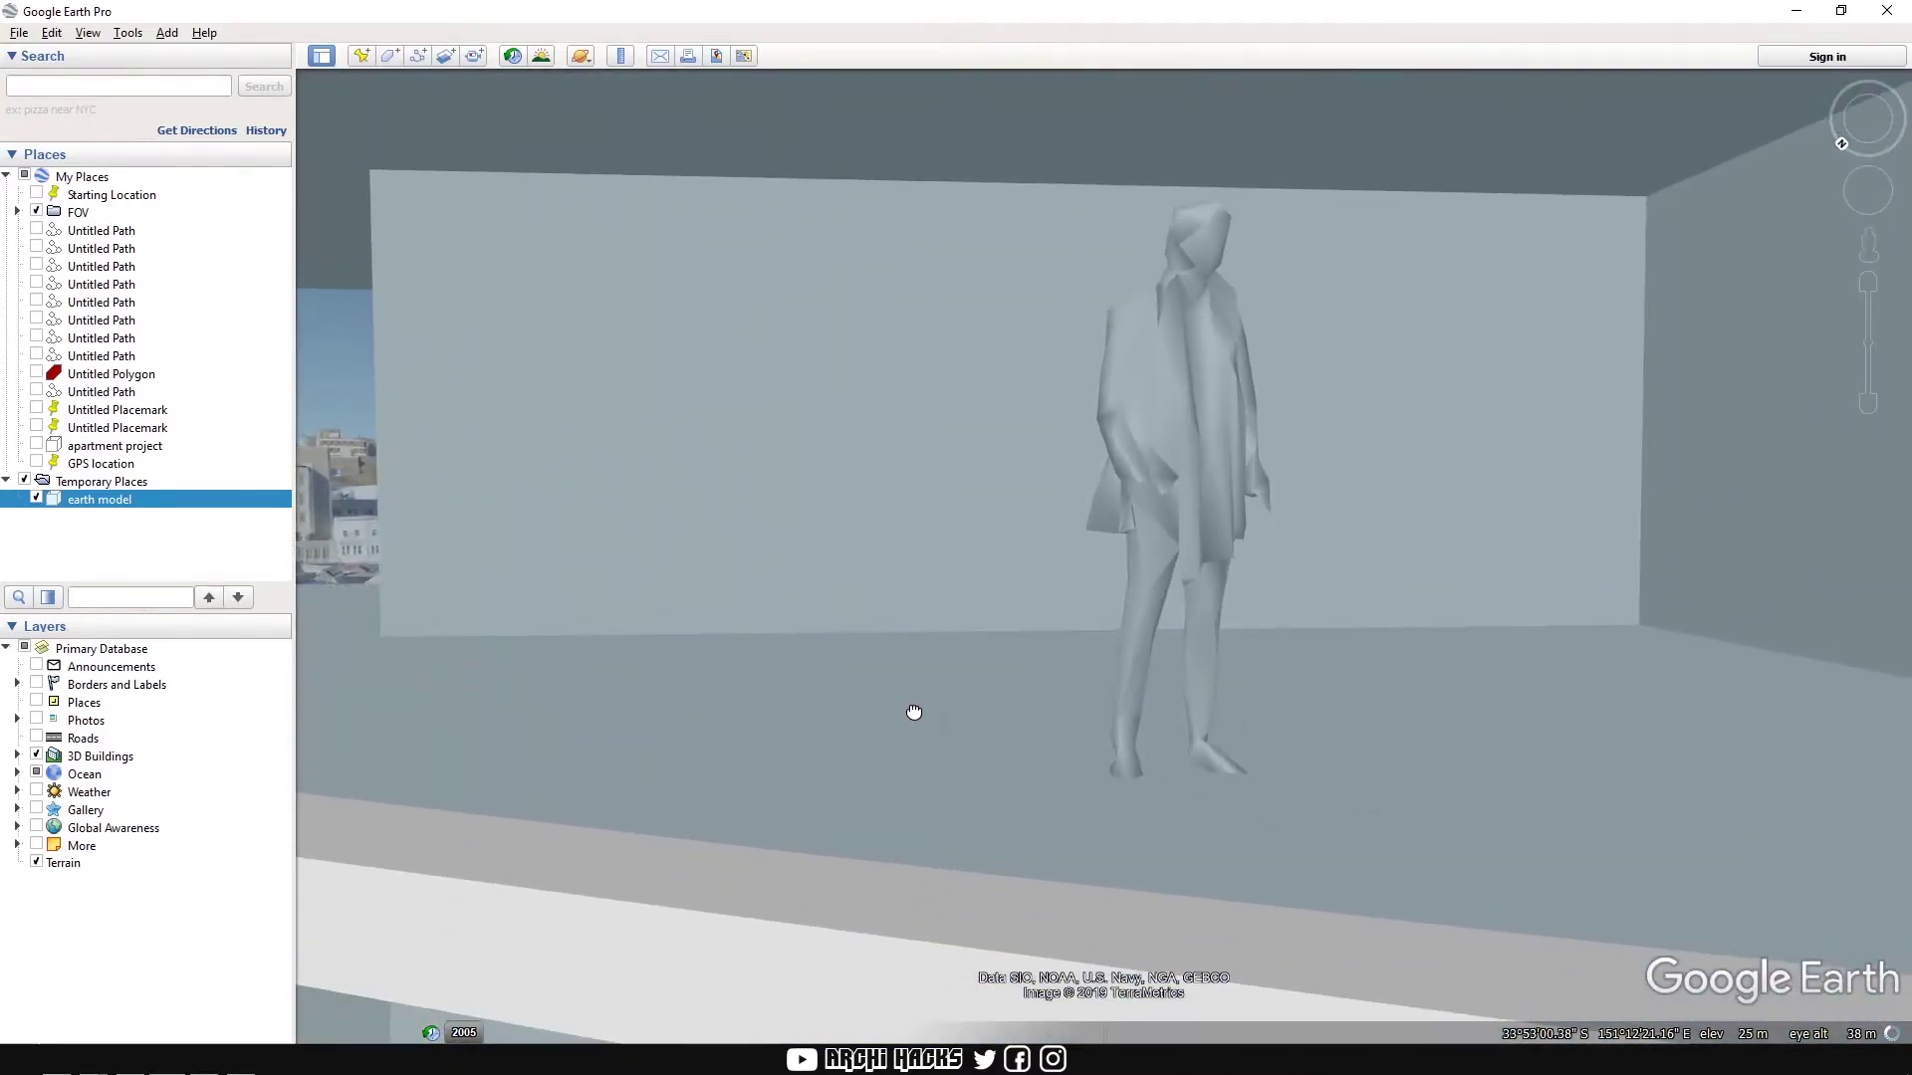
scroll(1008, 867, down, 5)
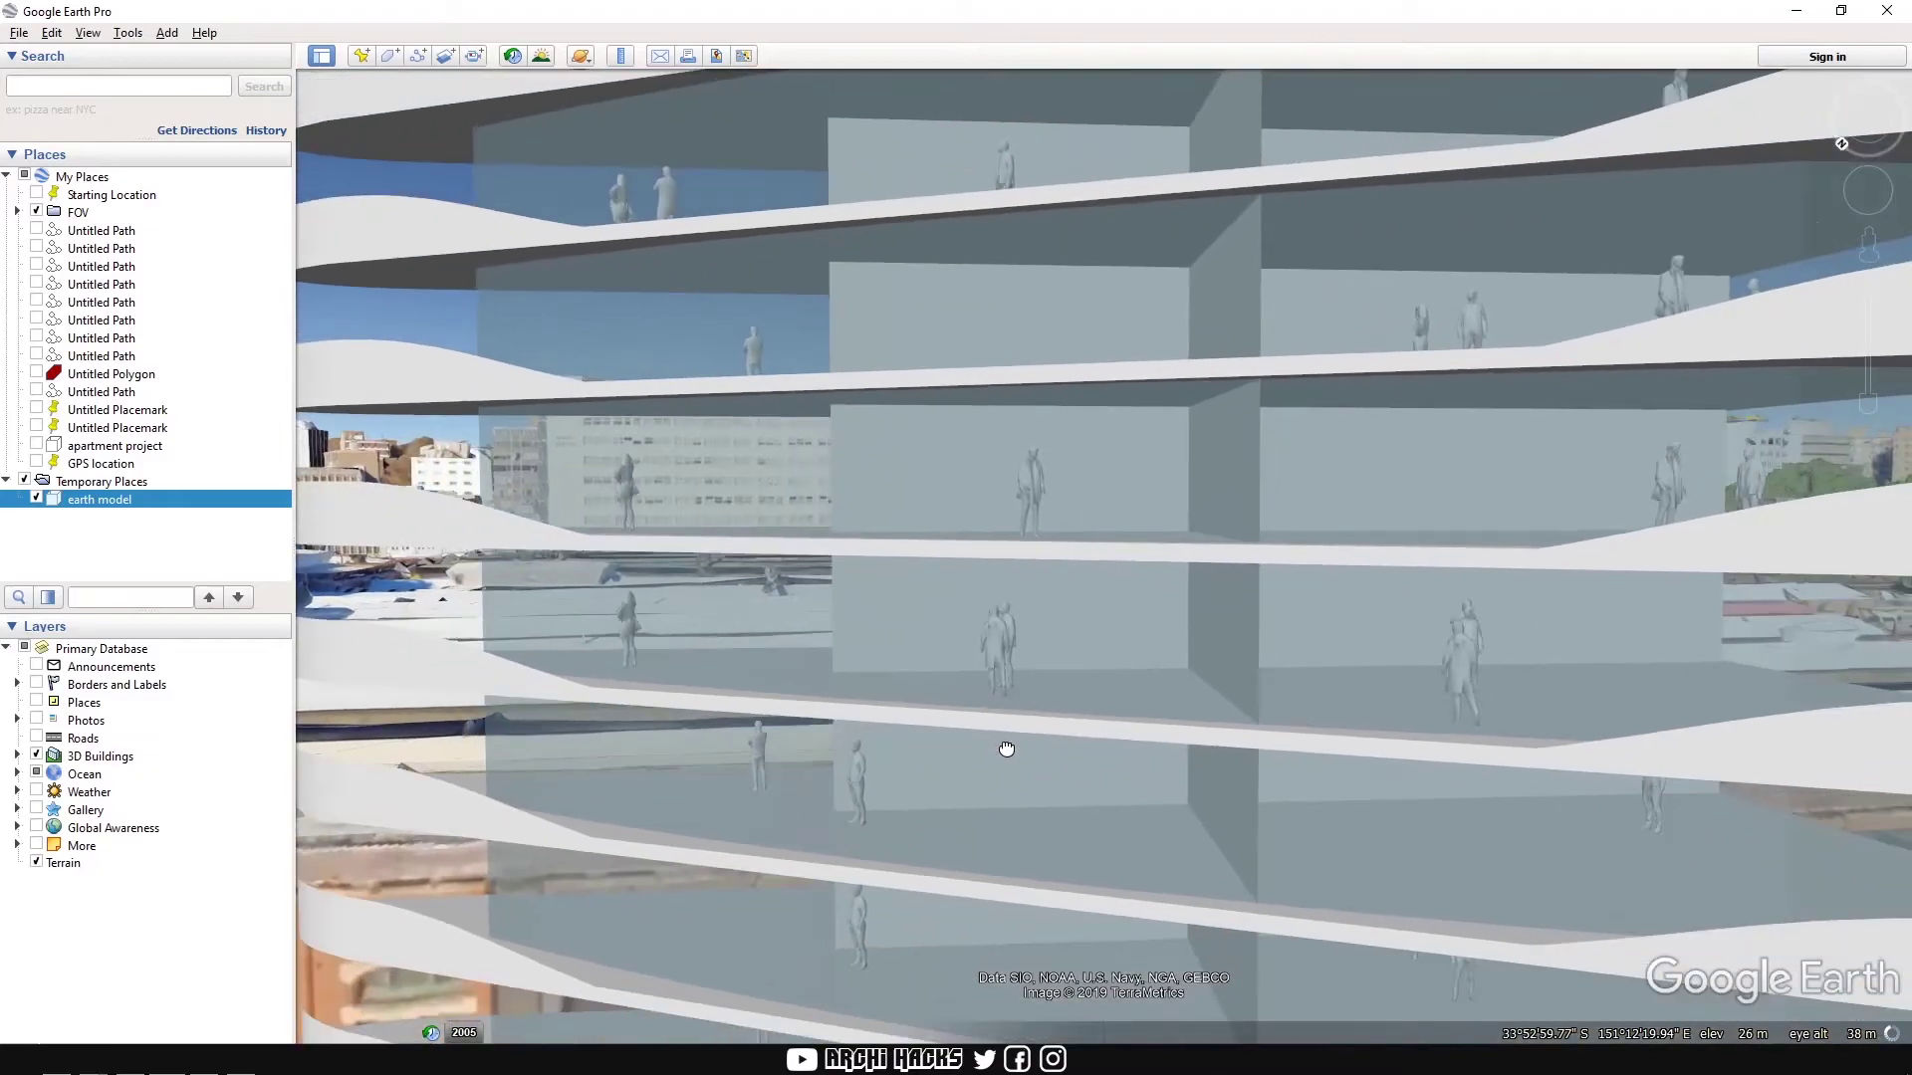
scroll(1015, 748, up, 5)
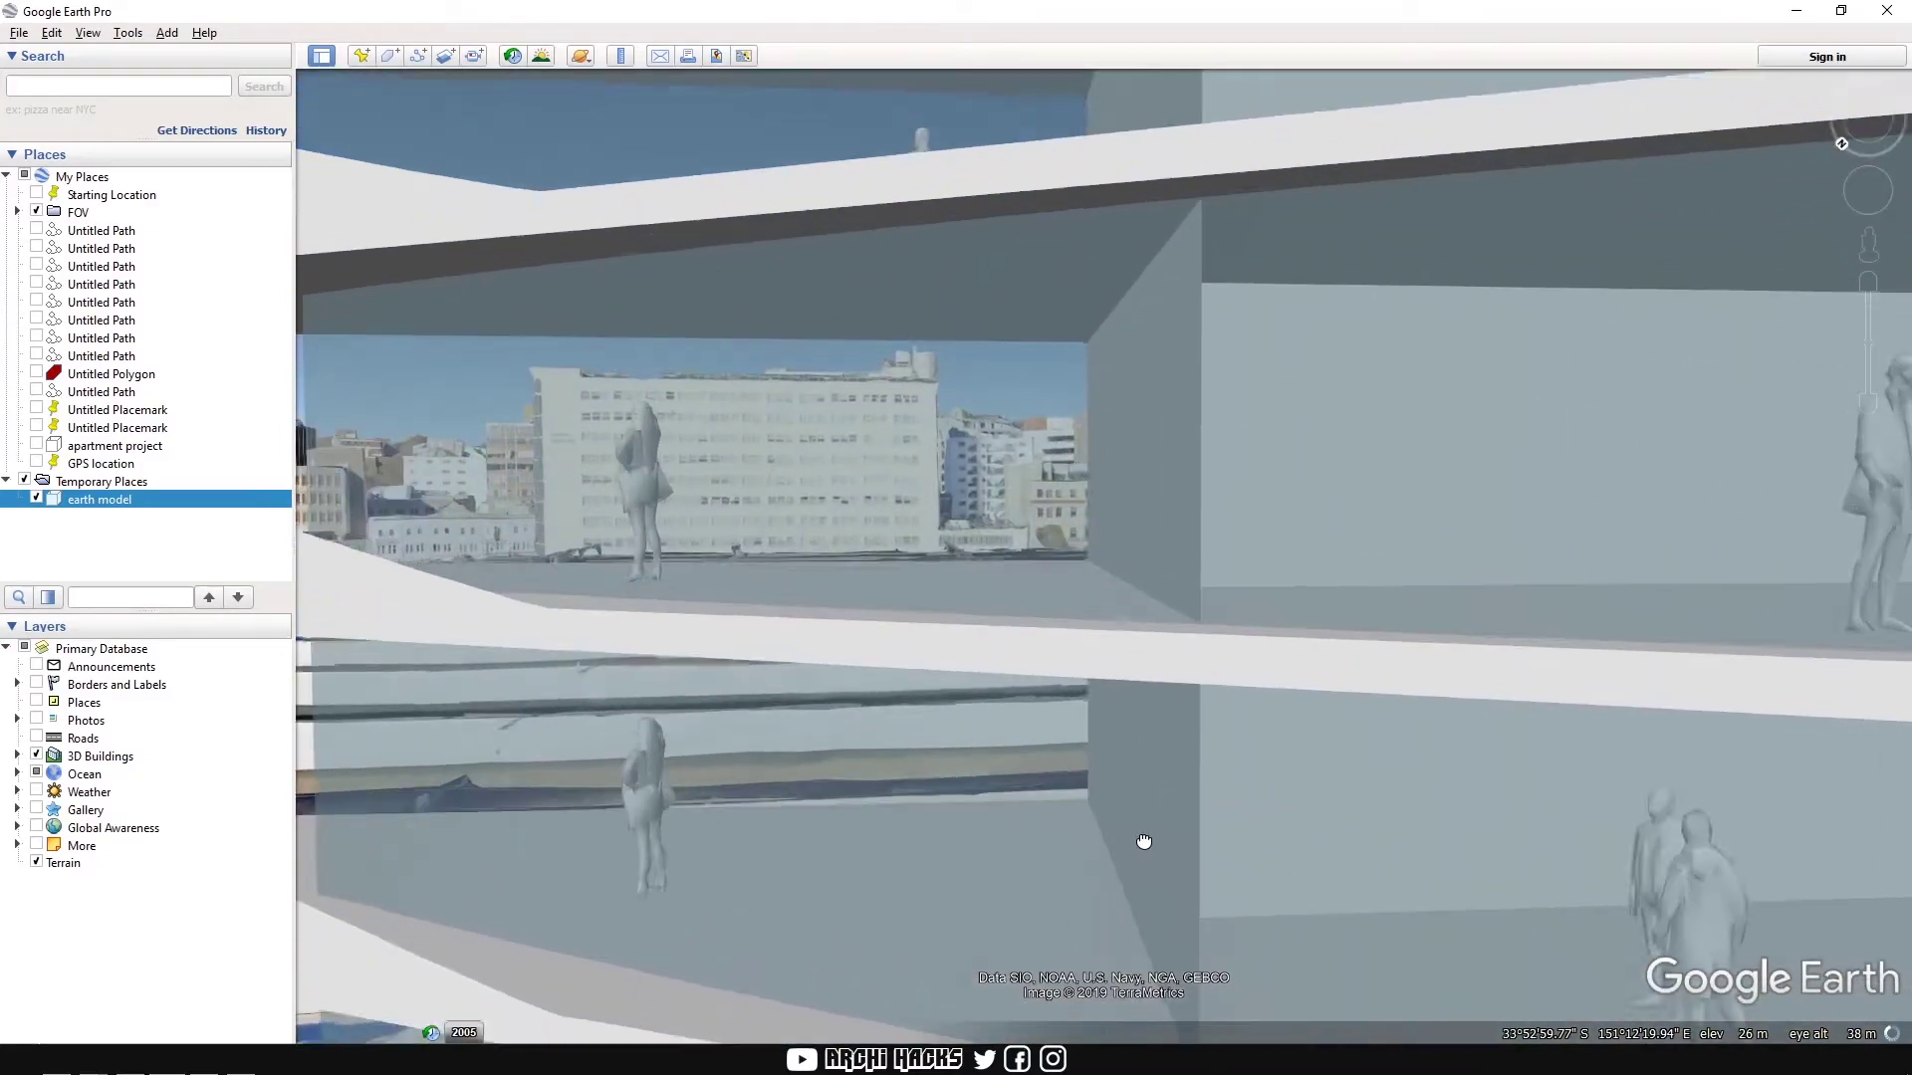
scroll(1174, 848, down, 4)
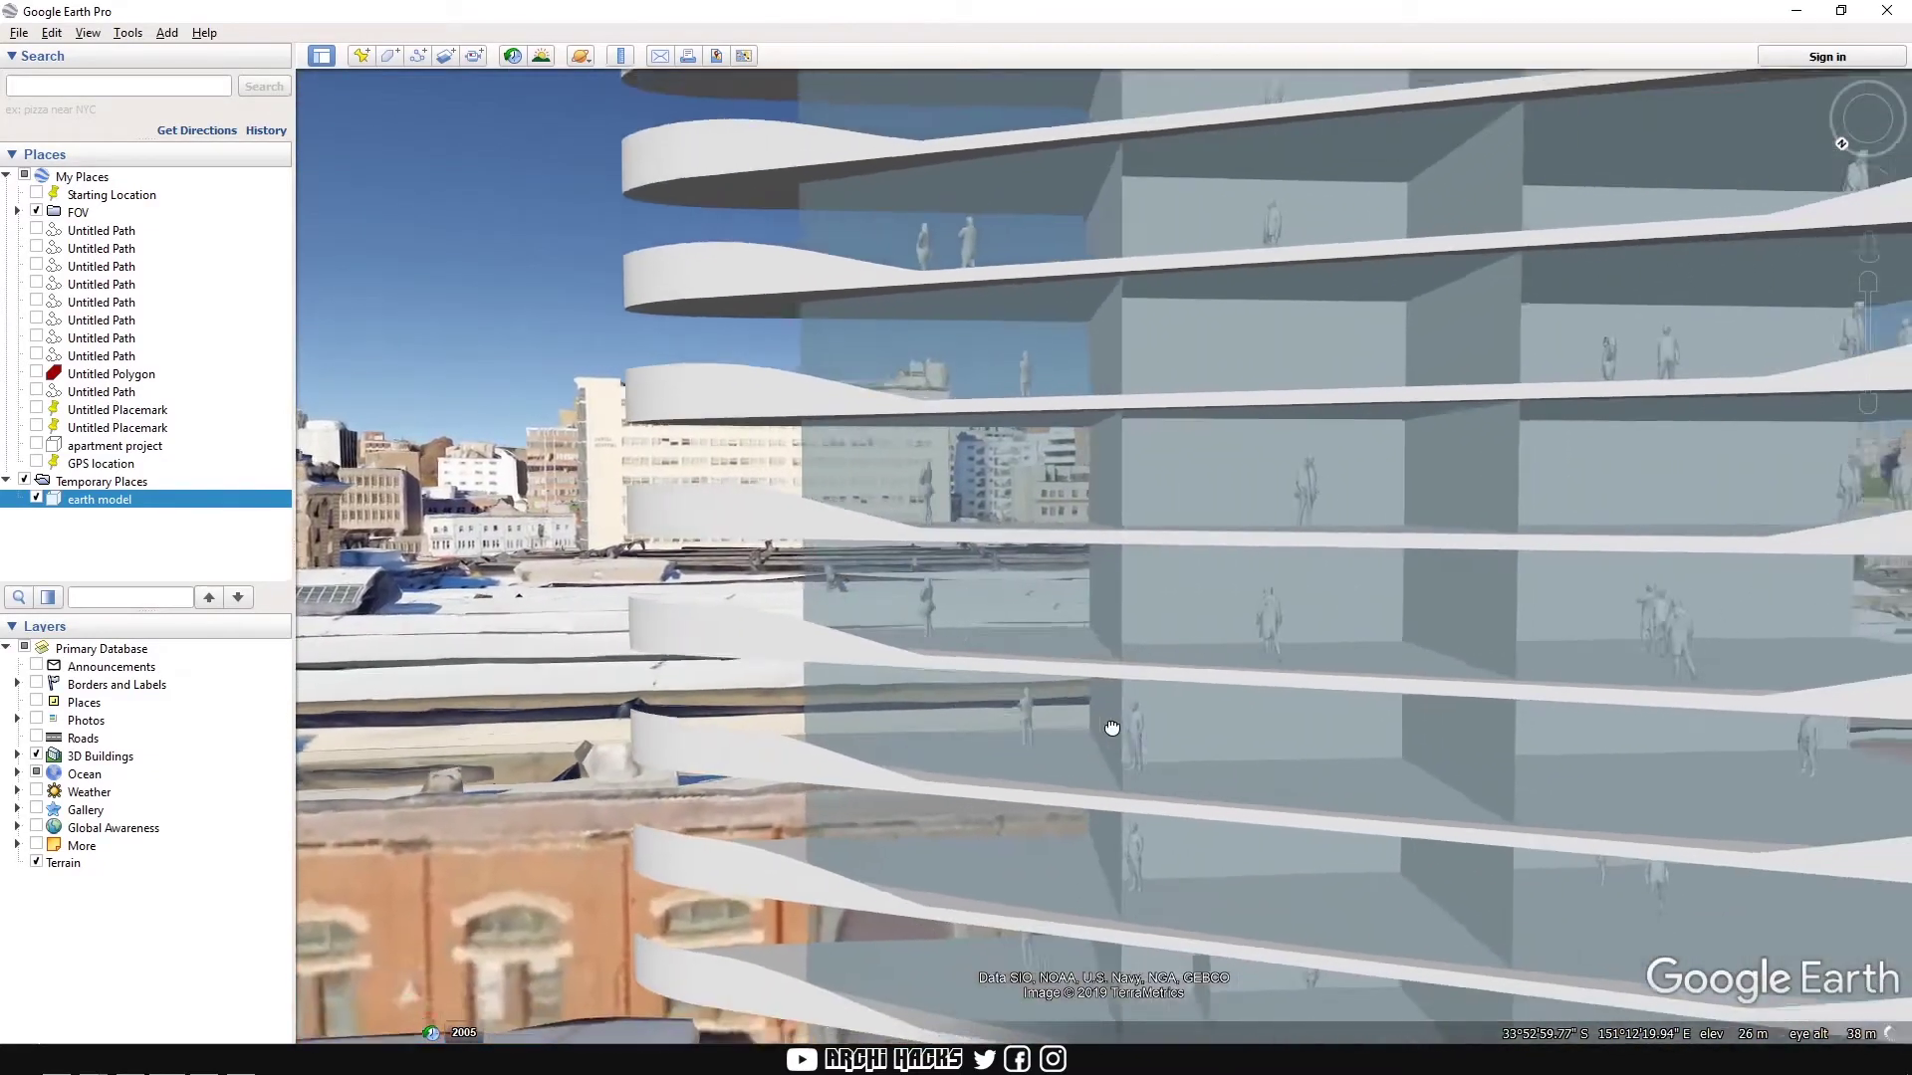
scroll(1036, 730, down, 5)
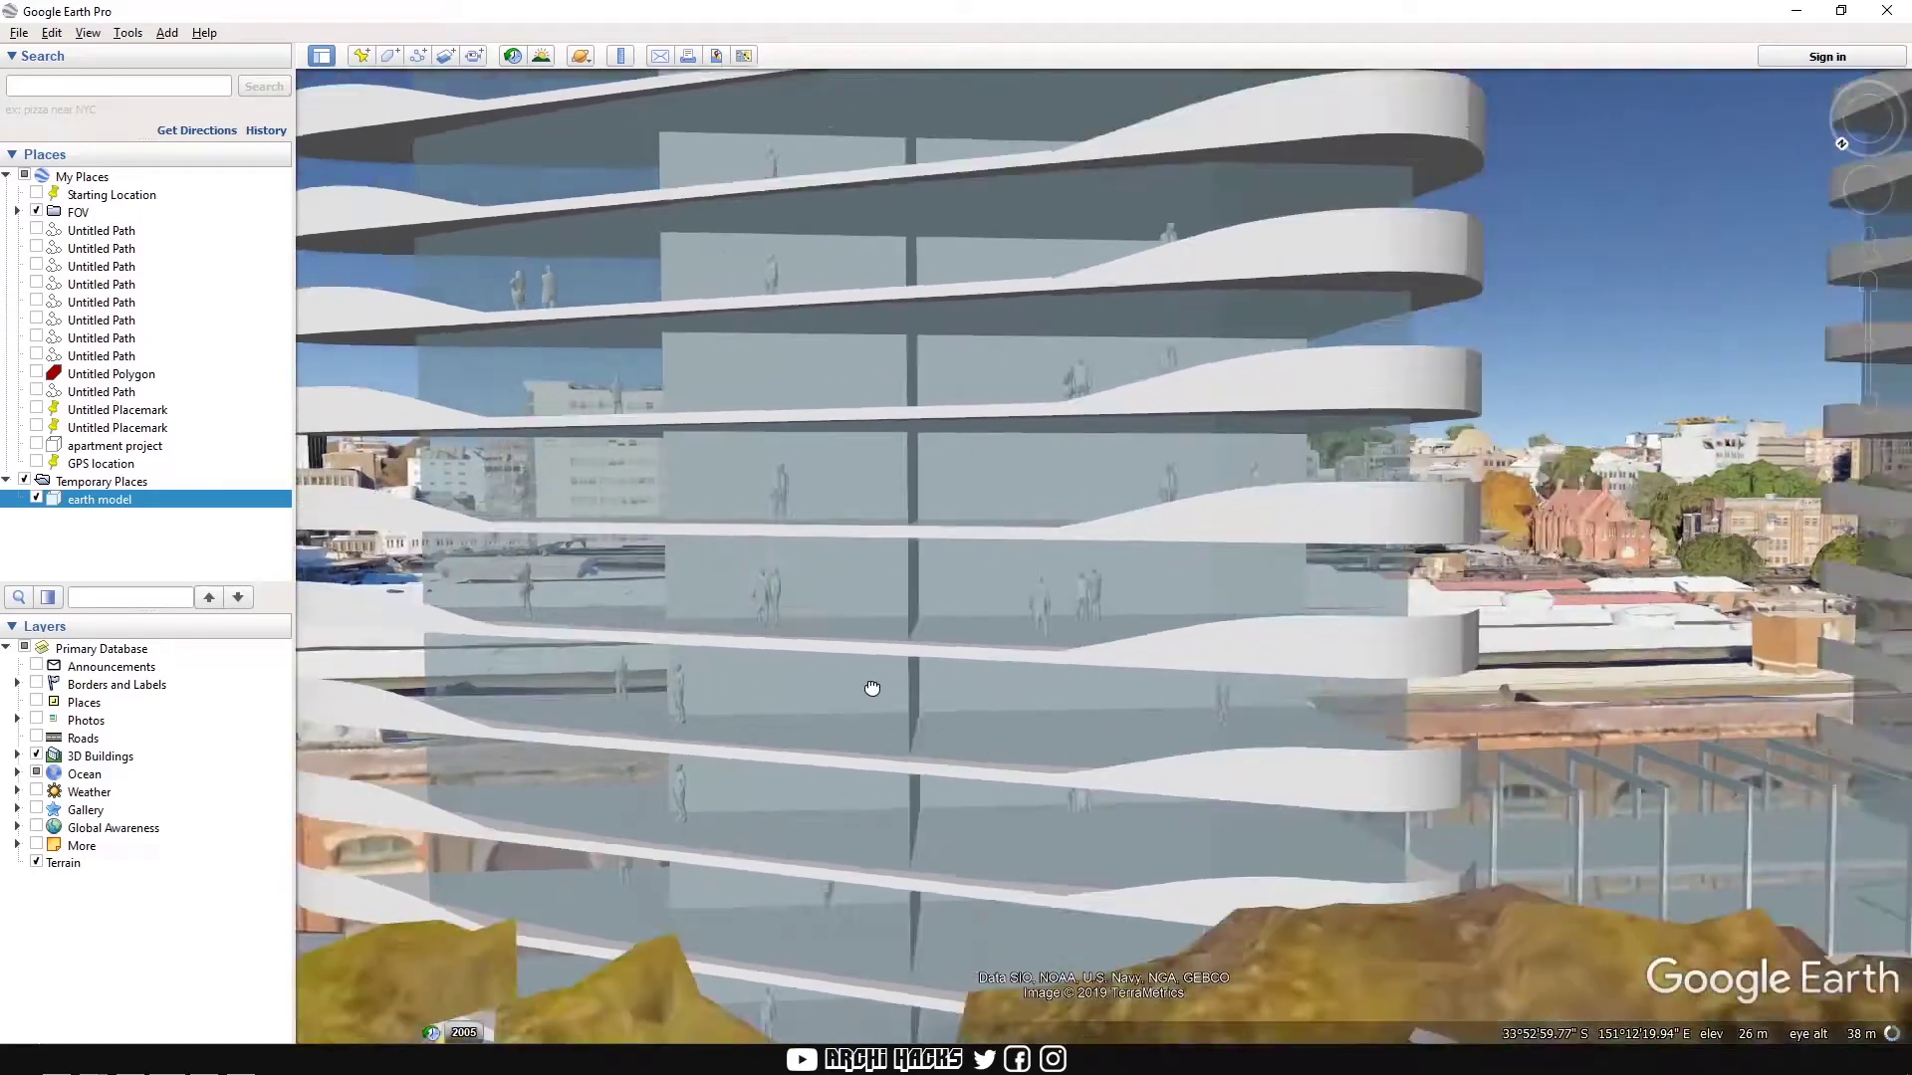
scroll(818, 612, down, 5)
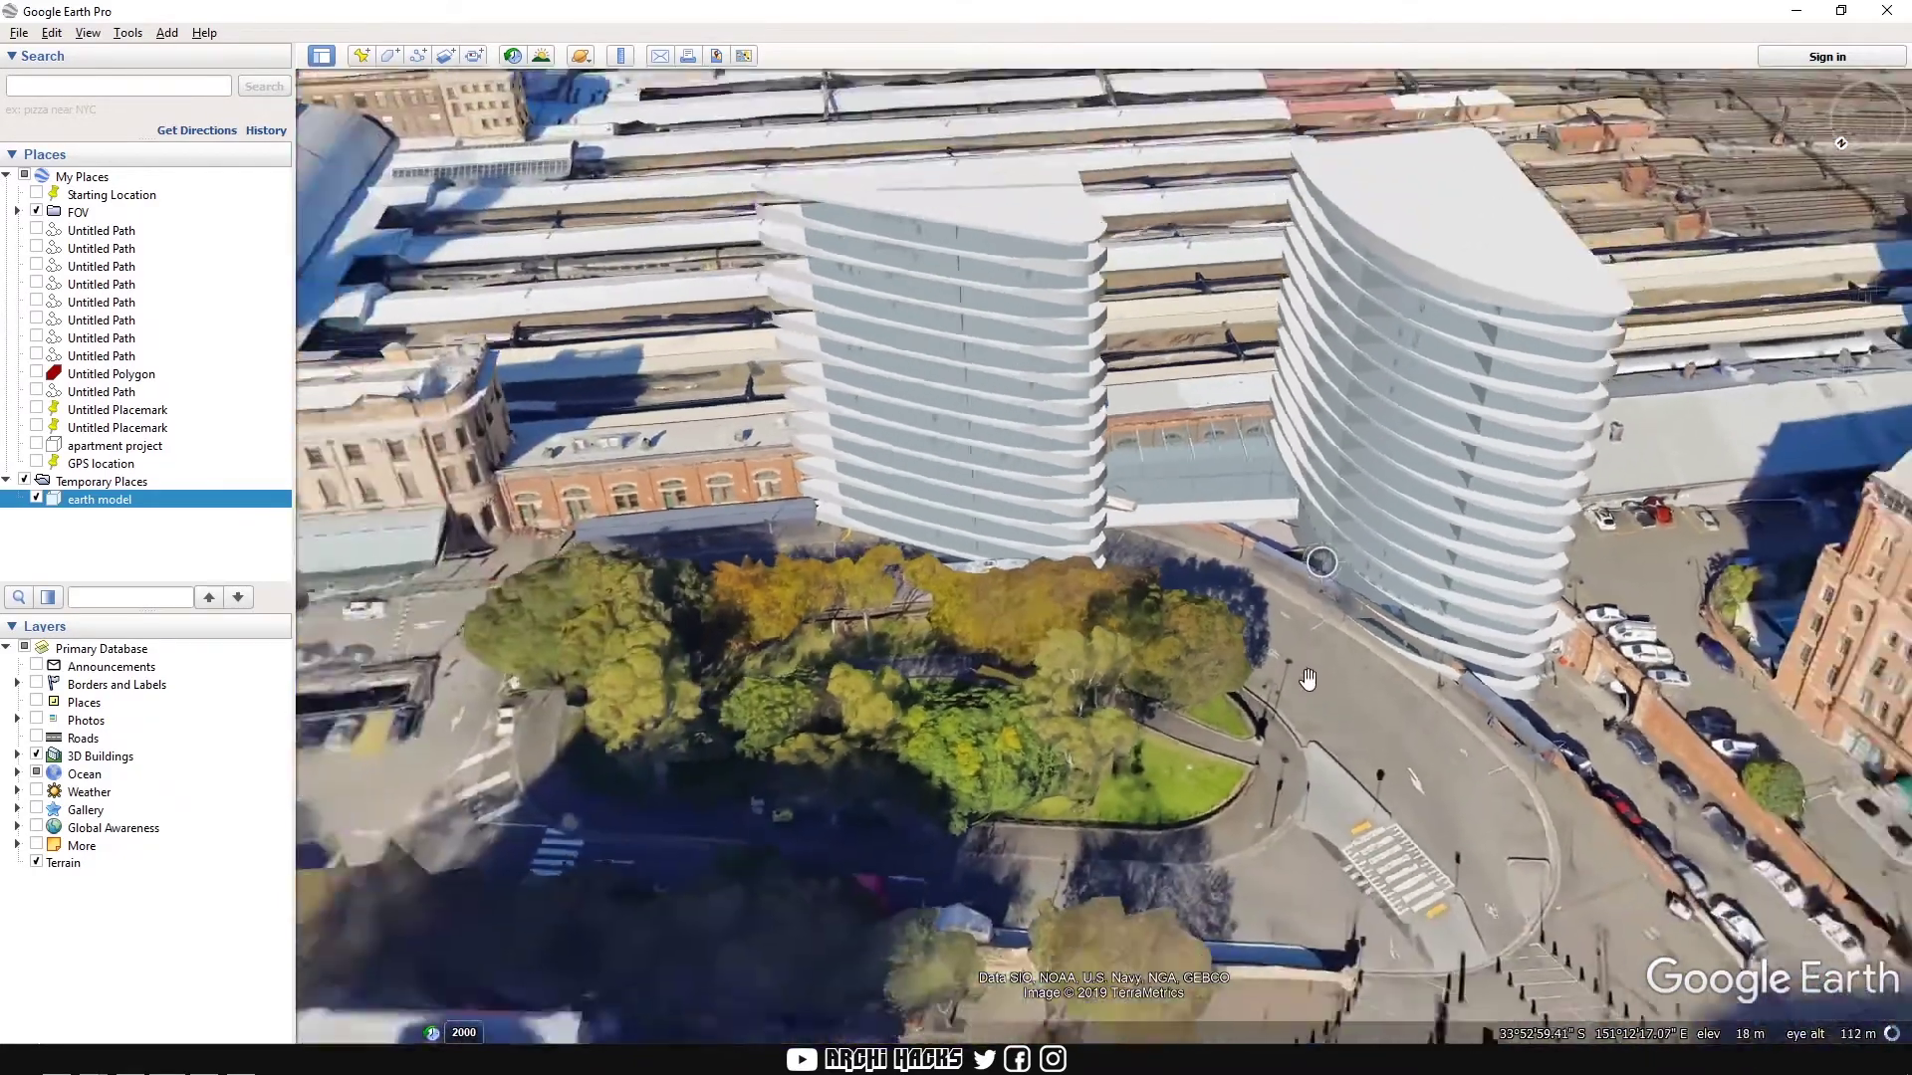